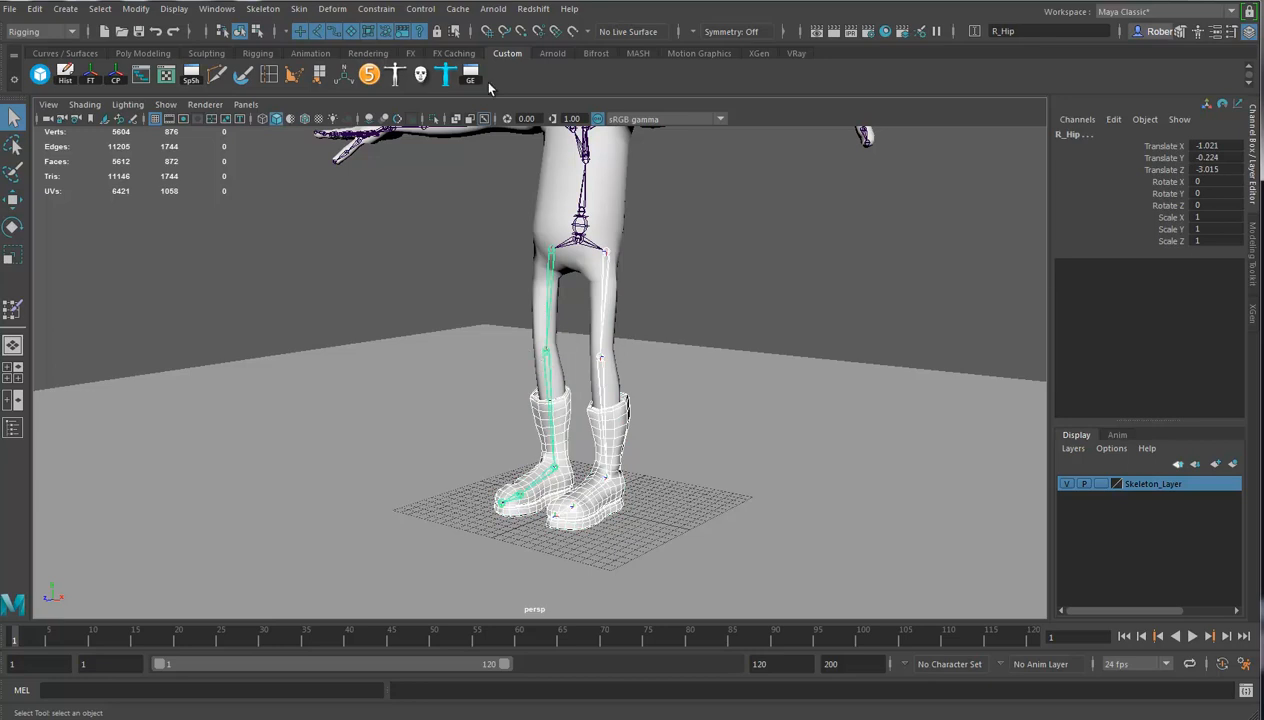
Bind the boots to the selected leg joints with default Bind Skin options and a dropoff rate of 10
{"action": "left_click", "coordinate": [628, 415]}
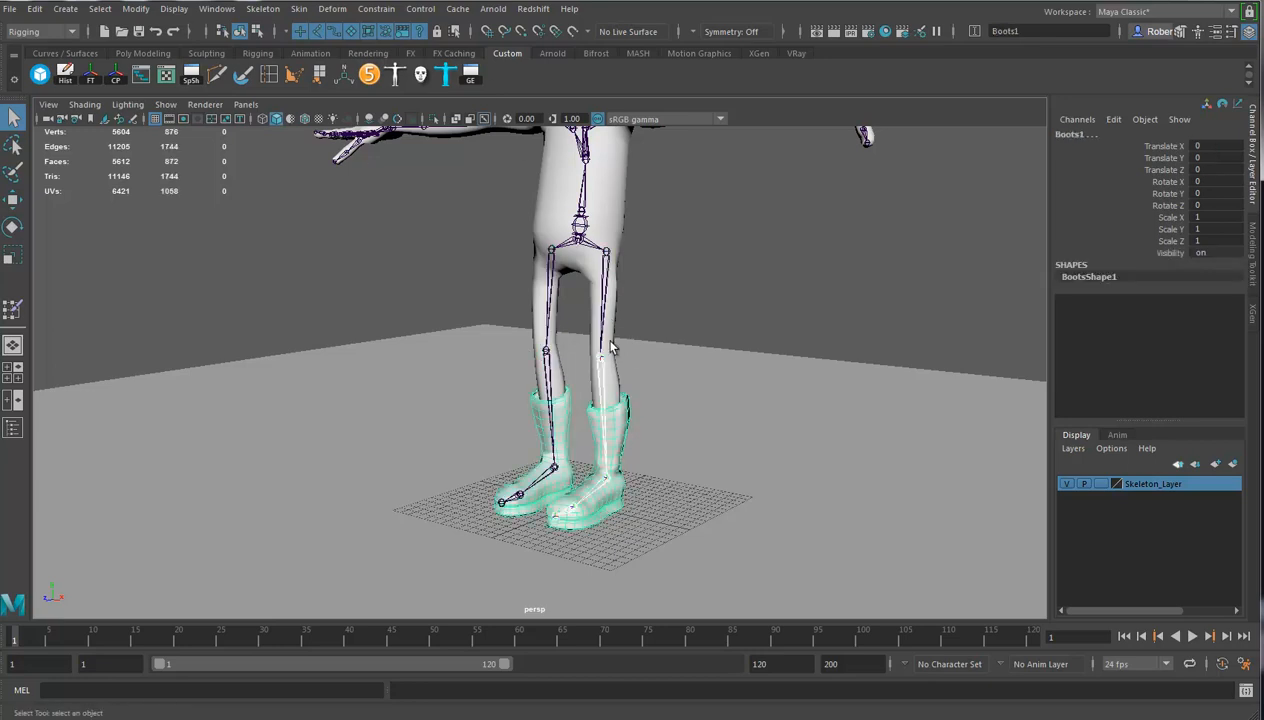
{"action": "left_click", "coordinate": [299, 9]}
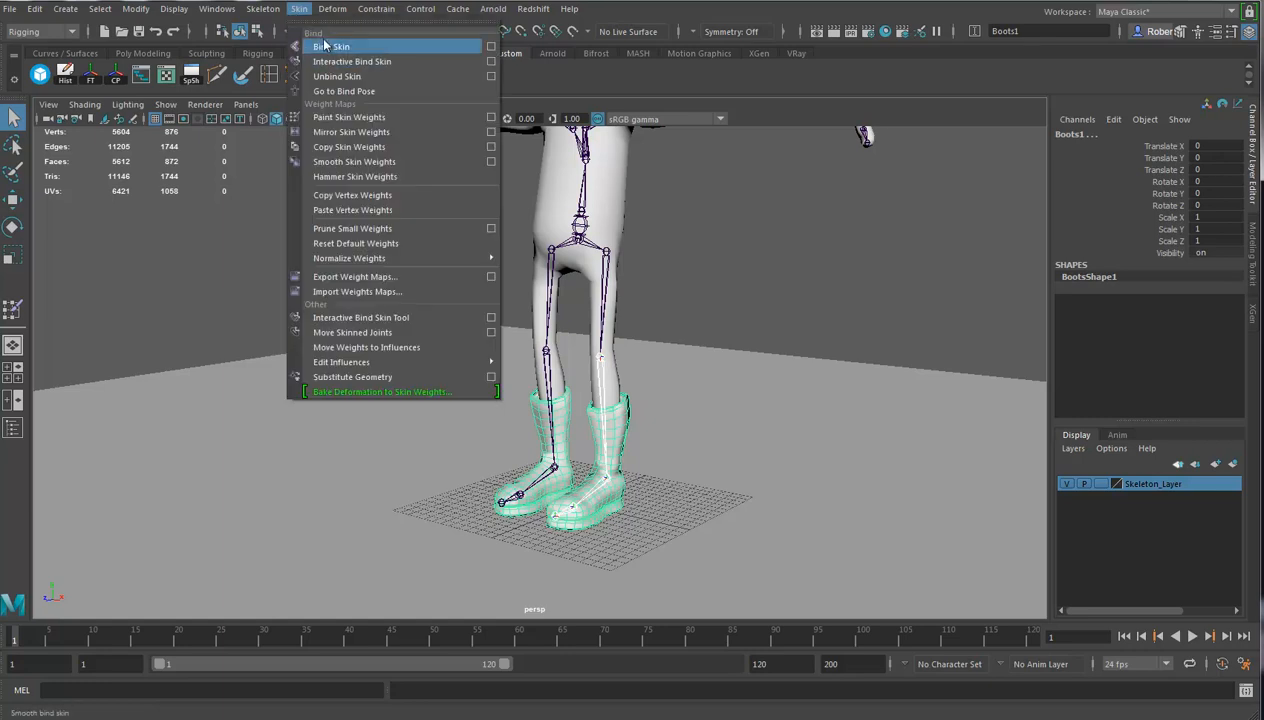
{"action": "left_click", "coordinate": [492, 47]}
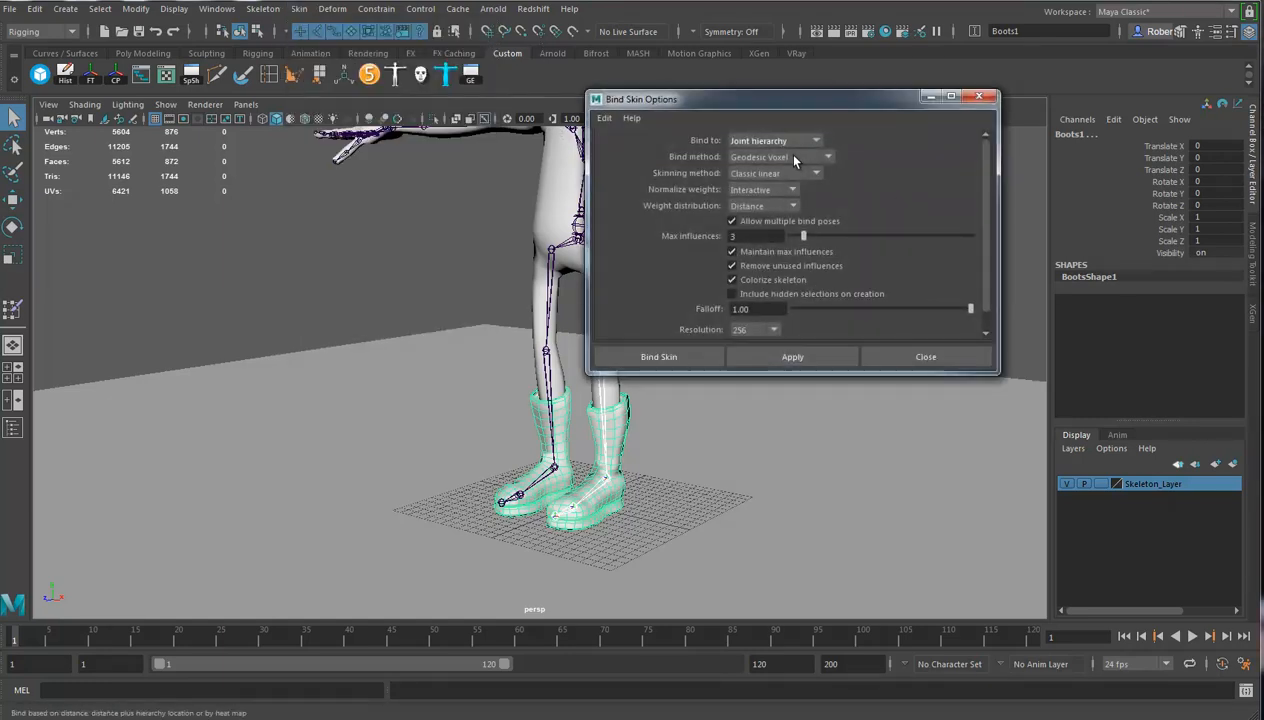
{"action": "left_click", "coordinate": [604, 118]}
{"action": "left_click", "coordinate": [640, 151]}
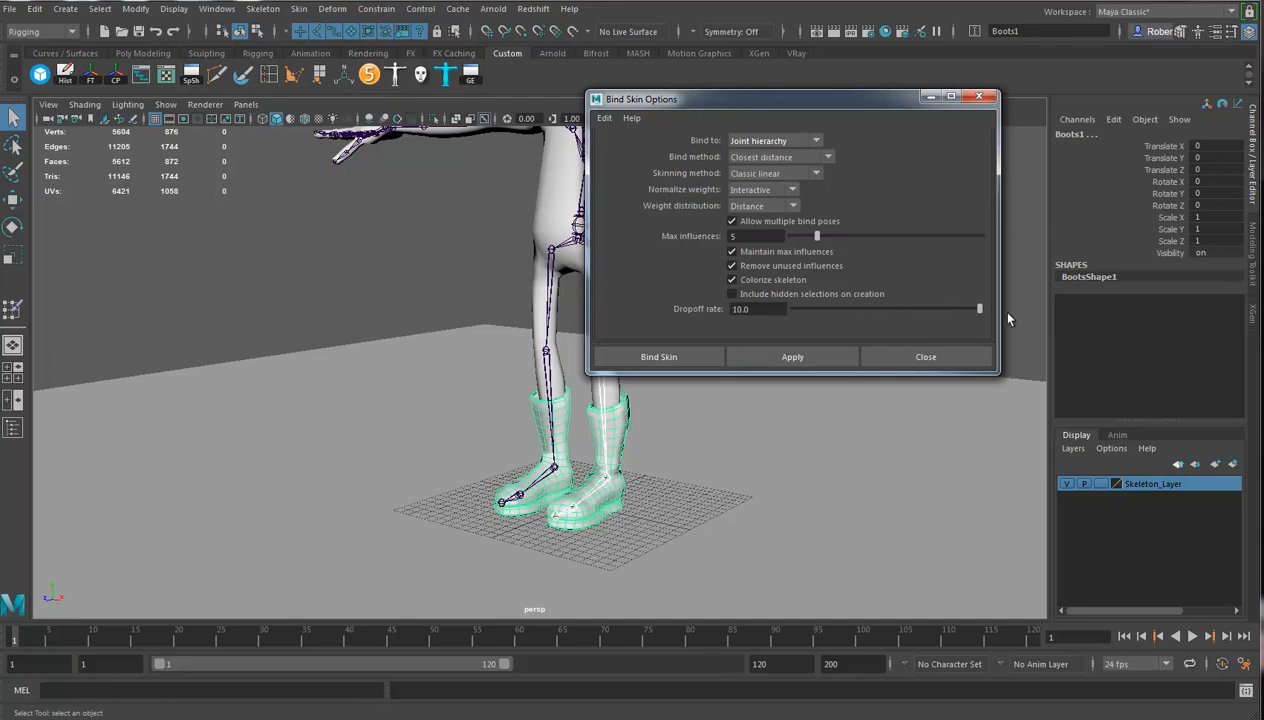
{"action": "left_click_drag", "start_coordinate": [980, 313], "coordinate": [984, 311]}
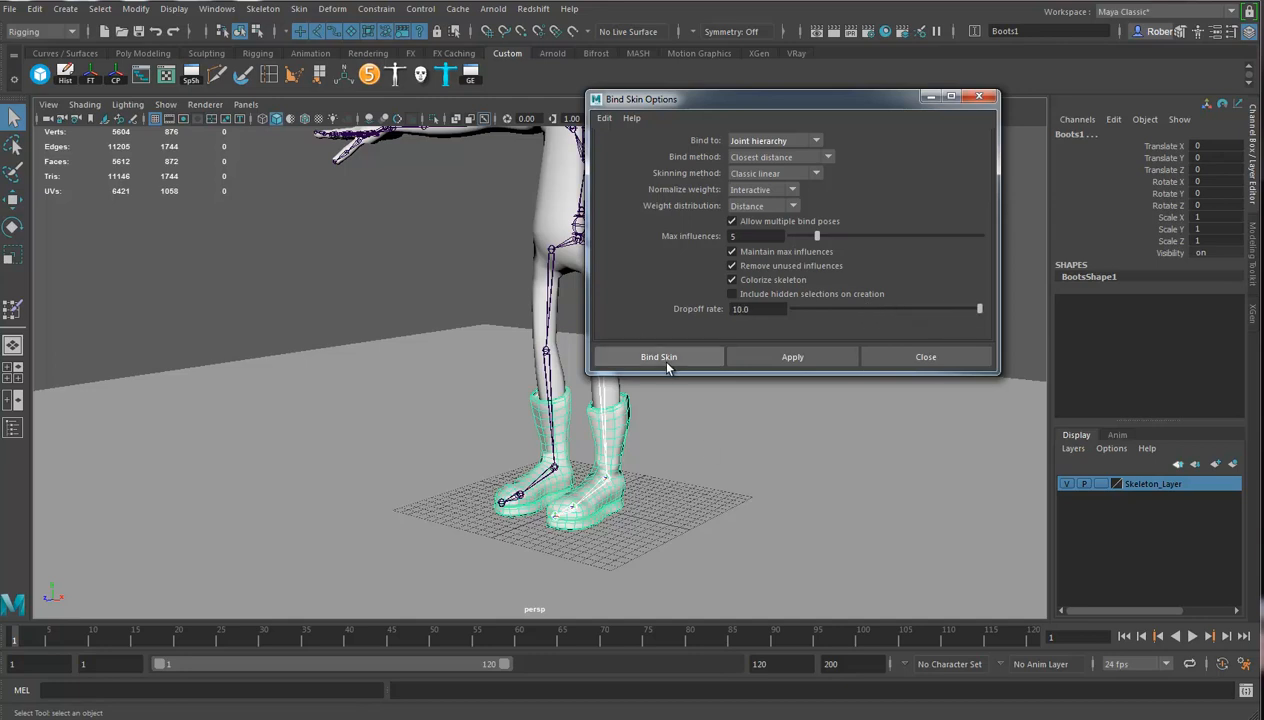
{"action": "left_click", "coordinate": [662, 357]}
Select the boots mesh and isolate it in the perspective view
{"action": "right_click_drag", "start_coordinate": [649, 460], "coordinate": [968, 410], "text": "alt"}
{"action": "left_click_drag", "start_coordinate": [968, 410], "coordinate": [663, 422], "text": "alt"}
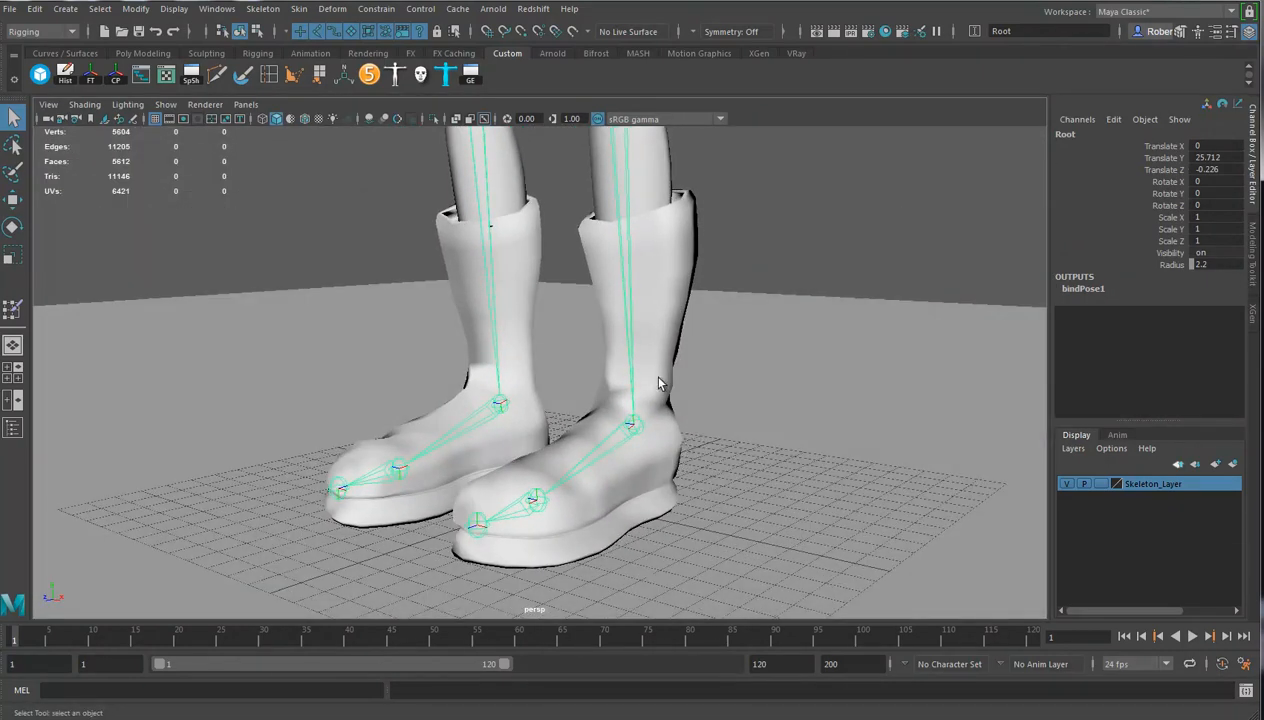
{"action": "left_click", "coordinate": [664, 384]}
{"action": "left_click", "coordinate": [767, 373]}
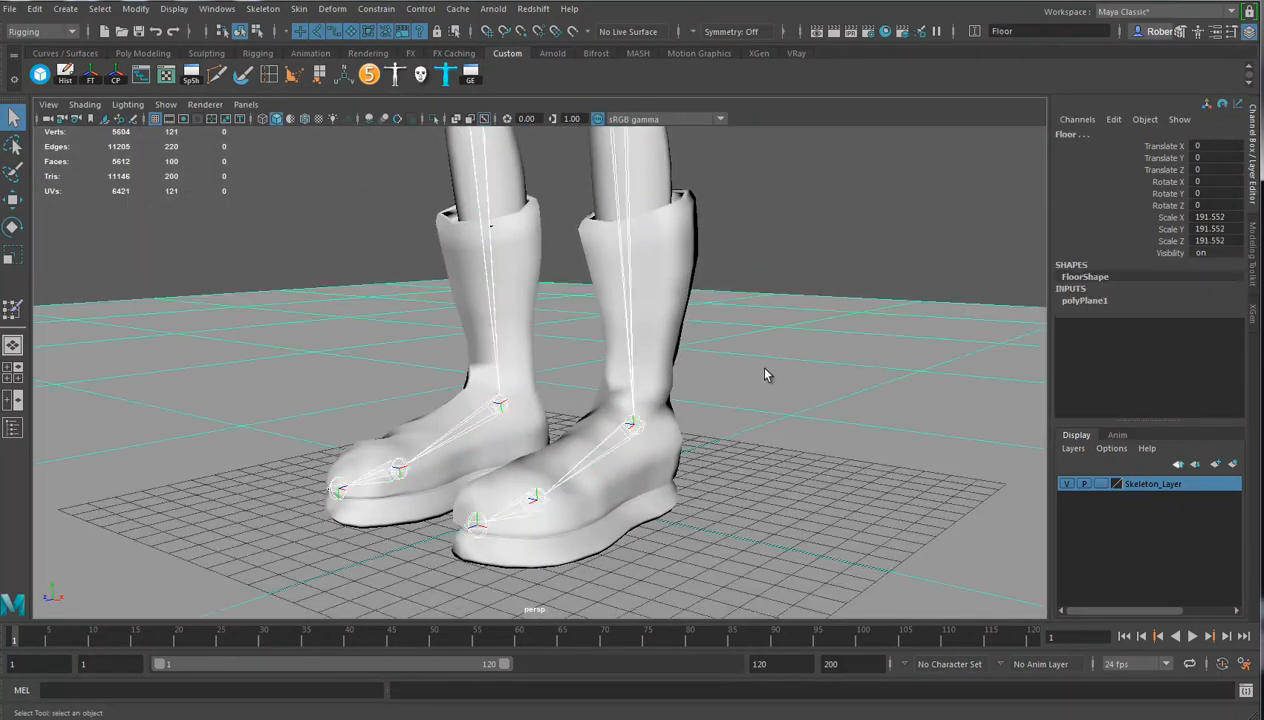
{"action": "left_click", "coordinate": [675, 333]}
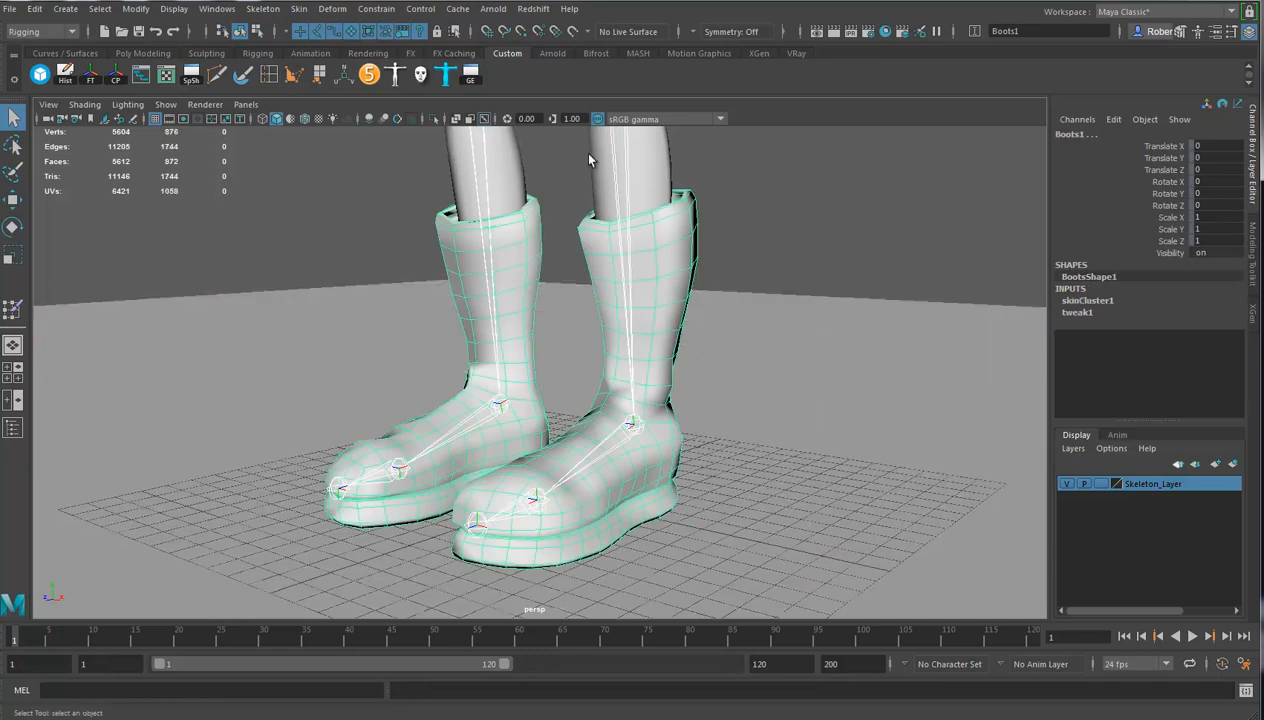
{"action": "left_click", "coordinate": [455, 119]}
{"action": "mouse_move", "coordinate": [611, 441]}
{"action": "left_mouse_down", "text": "alt"}
{"action": "mouse_move", "coordinate": [626, 465]}
{"action": "mouse_move", "coordinate": [615, 451]}
{"action": "left_mouse_up", "text": "alt"}
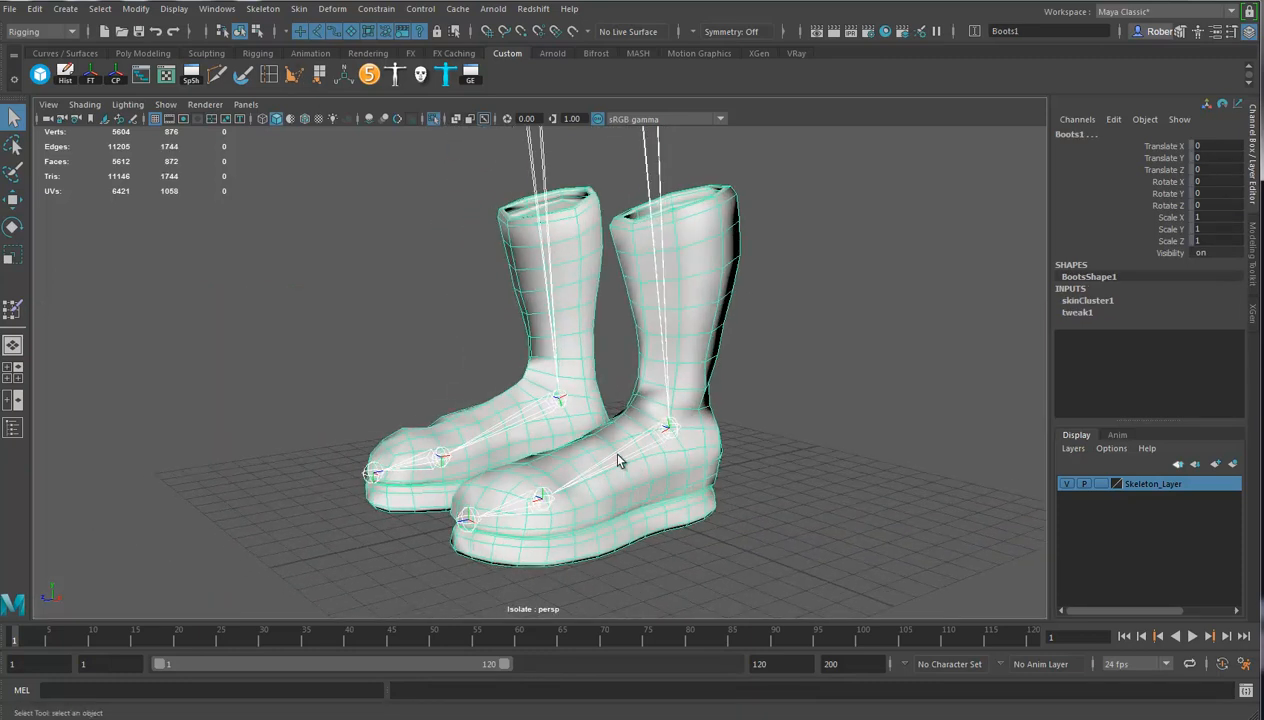
Rotate the left ankle joint so the foot tilts toe-down to test the boot's deformation
{"action": "left_click", "coordinate": [600, 449]}
{"action": "key", "text": "e"}
{"action": "left_click_drag", "start_coordinate": [617, 400], "coordinate": [566, 432]}
{"action": "key", "text": "ctrl+z"}
{"action": "left_click", "coordinate": [565, 440]}
{"action": "key", "text": "ctrl+z"}
{"action": "scroll", "coordinate": [674, 497], "scroll_direction": "down", "scroll_amount": 4}
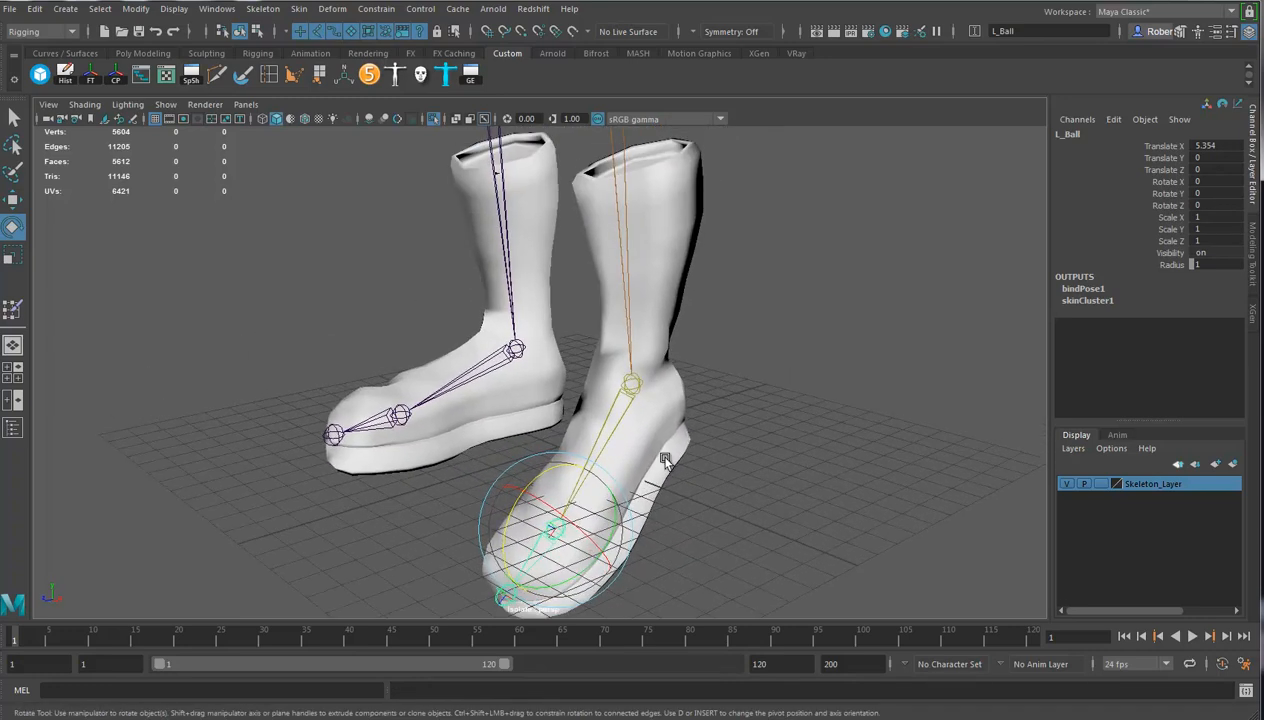
Start Paint Skin Weights on the boots with reset tool settings and pick the L_Ankle influence
{"action": "scroll", "coordinate": [682, 452], "scroll_direction": "up", "scroll_amount": 3}
{"action": "left_click", "coordinate": [727, 401]}
{"action": "mouse_move", "coordinate": [714, 222]}
{"action": "right_mouse_down"}
{"action": "mouse_move", "coordinate": [643, 213]}
{"action": "mouse_move", "coordinate": [626, 196]}
{"action": "right_mouse_up"}
{"action": "mouse_move", "coordinate": [735, 408]}
{"action": "left_mouse_down", "text": "alt"}
{"action": "mouse_move", "coordinate": [756, 361]}
{"action": "mouse_move", "coordinate": [741, 353]}
{"action": "left_mouse_up", "text": "alt"}
{"action": "left_click", "coordinate": [300, 192]}
{"action": "mouse_move", "coordinate": [845, 530]}
{"action": "left_mouse_down", "text": "alt"}
{"action": "mouse_move", "coordinate": [798, 457]}
{"action": "mouse_move", "coordinate": [678, 400]}
{"action": "mouse_move", "coordinate": [705, 389]}
{"action": "mouse_move", "coordinate": [703, 308]}
{"action": "left_mouse_up", "text": "alt"}
{"action": "right_click", "coordinate": [704, 313]}
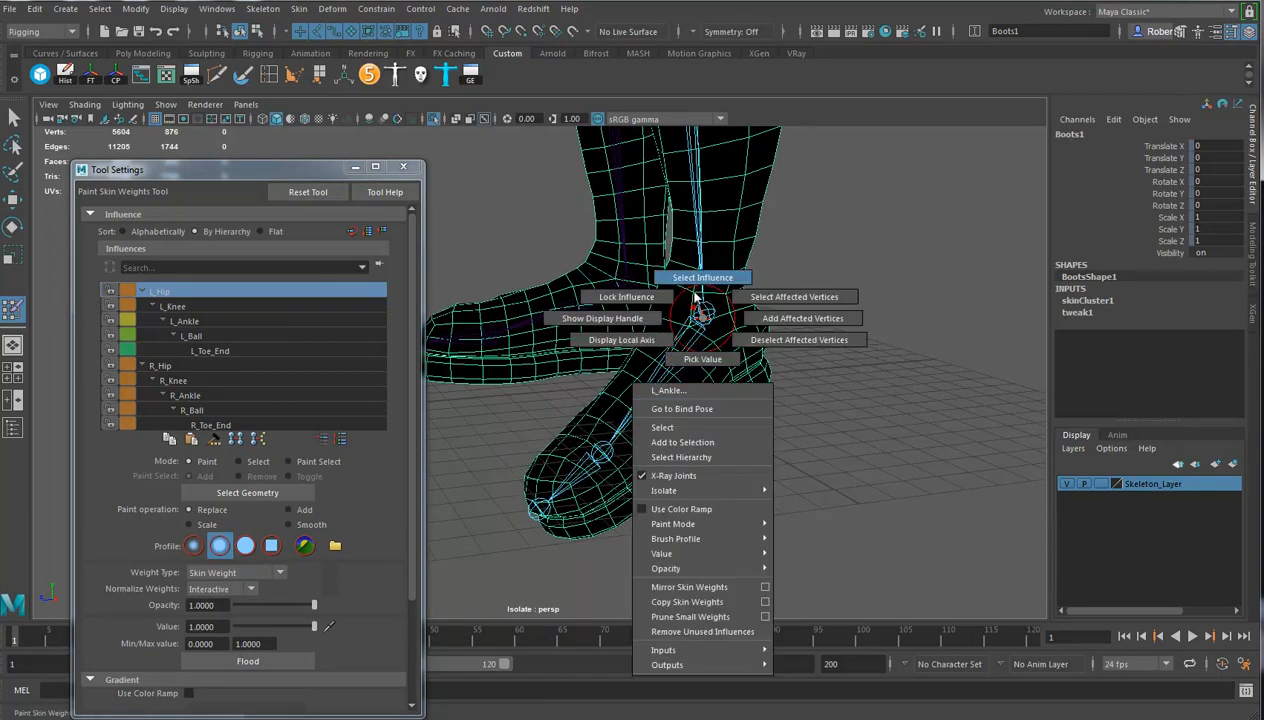
{"action": "left_click", "coordinate": [695, 279]}
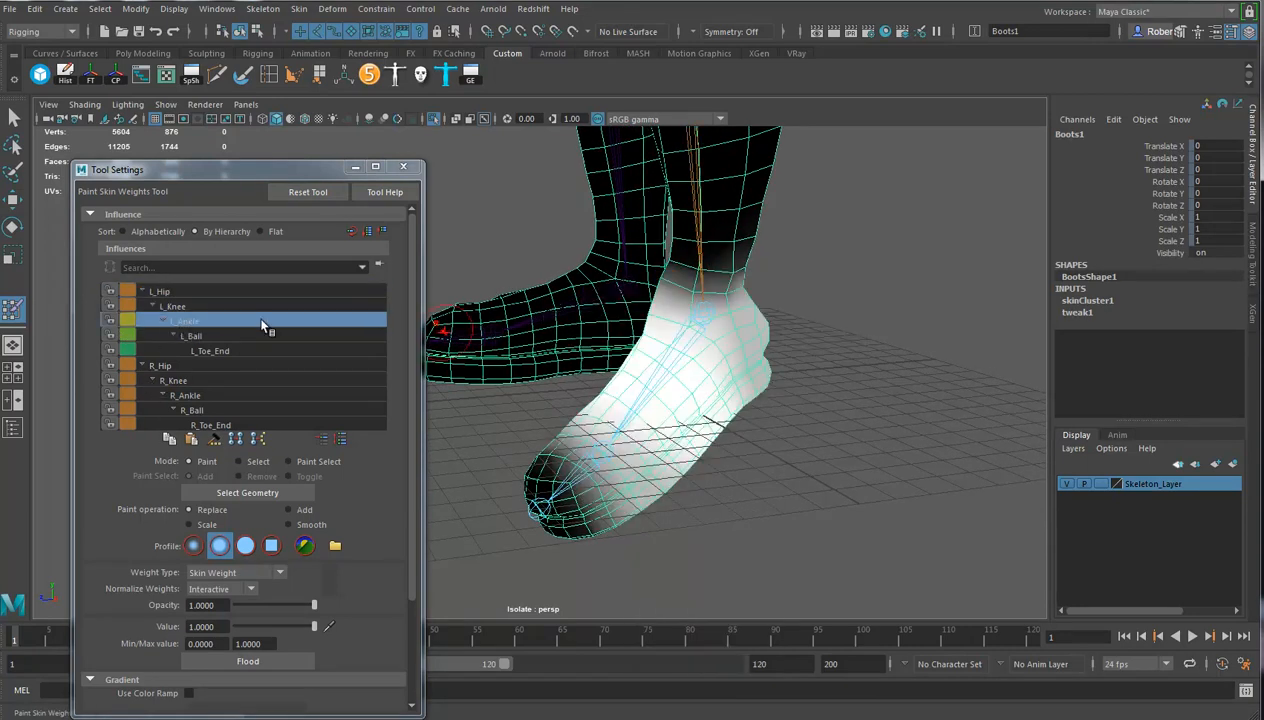
Turn on the color ramp for weight display and set the paint operation to Add
{"action": "mouse_move", "coordinate": [804, 458]}
{"action": "left_mouse_down", "text": "alt"}
{"action": "mouse_move", "coordinate": [756, 499]}
{"action": "mouse_move", "coordinate": [806, 372]}
{"action": "left_mouse_up", "text": "alt"}
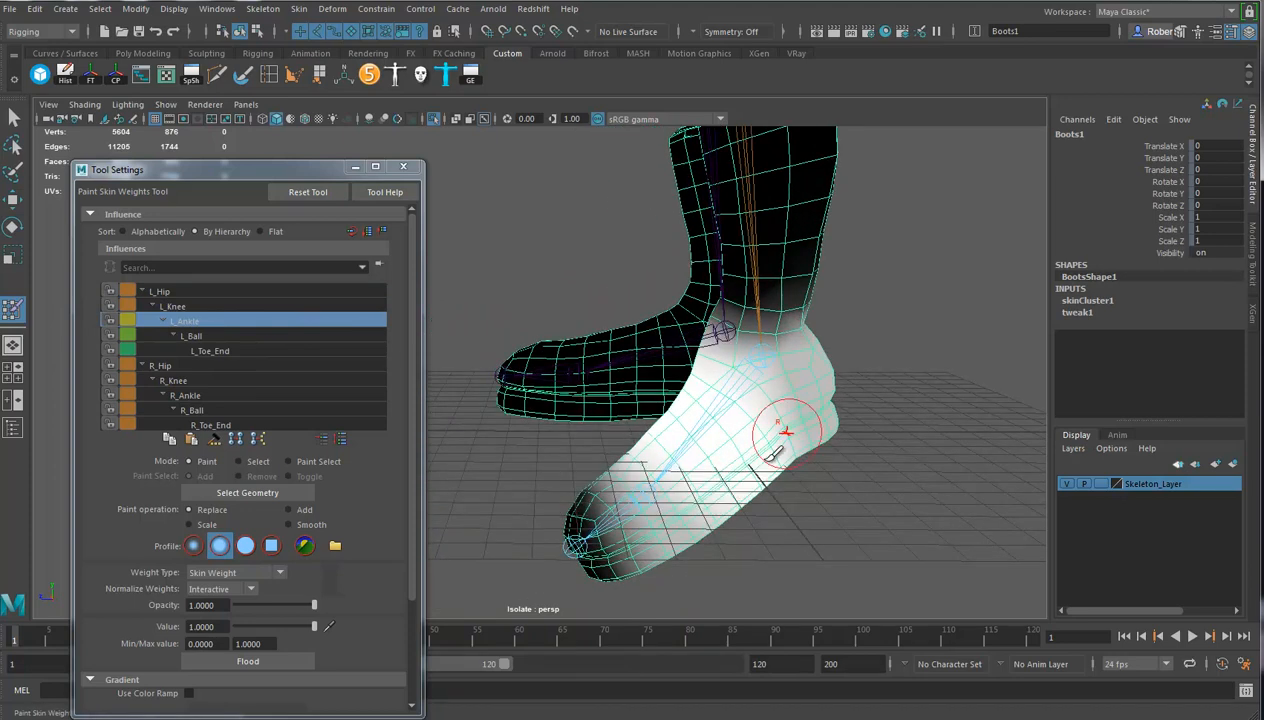
{"action": "left_click", "coordinate": [189, 694]}
{"action": "mouse_move", "coordinate": [855, 428]}
{"action": "left_mouse_down", "text": "alt"}
{"action": "mouse_move", "coordinate": [767, 480]}
{"action": "mouse_move", "coordinate": [750, 468]}
{"action": "mouse_move", "coordinate": [757, 449]}
{"action": "mouse_move", "coordinate": [700, 455]}
{"action": "mouse_move", "coordinate": [805, 452]}
{"action": "mouse_move", "coordinate": [686, 468]}
{"action": "mouse_move", "coordinate": [564, 460]}
{"action": "mouse_move", "coordinate": [563, 440]}
{"action": "mouse_move", "coordinate": [465, 429]}
{"action": "mouse_move", "coordinate": [630, 425]}
{"action": "mouse_move", "coordinate": [588, 440]}
{"action": "mouse_move", "coordinate": [722, 448]}
{"action": "mouse_move", "coordinate": [715, 440]}
{"action": "mouse_move", "coordinate": [693, 490]}
{"action": "mouse_move", "coordinate": [650, 425]}
{"action": "mouse_move", "coordinate": [677, 487]}
{"action": "mouse_move", "coordinate": [846, 502]}
{"action": "mouse_move", "coordinate": [690, 430]}
{"action": "mouse_move", "coordinate": [690, 395]}
{"action": "mouse_move", "coordinate": [790, 330]}
{"action": "mouse_move", "coordinate": [858, 320]}
{"action": "mouse_move", "coordinate": [846, 395]}
{"action": "mouse_move", "coordinate": [739, 527]}
{"action": "mouse_move", "coordinate": [635, 423]}
{"action": "mouse_move", "coordinate": [525, 428]}
{"action": "left_mouse_up", "text": "alt"}
{"action": "left_click", "coordinate": [290, 511]}
Paint full L_Ankle weight over the left boot's sole, sides and heel behind the toe area
{"action": "mouse_move", "coordinate": [740, 400]}
{"action": "left_mouse_down", "text": "alt"}
{"action": "mouse_move", "coordinate": [703, 395]}
{"action": "mouse_move", "coordinate": [624, 453]}
{"action": "left_mouse_up", "text": "alt"}
{"action": "mouse_move", "coordinate": [755, 450]}
{"action": "left_mouse_down", "text": "alt"}
{"action": "mouse_move", "coordinate": [668, 448]}
{"action": "mouse_move", "coordinate": [793, 494]}
{"action": "mouse_move", "coordinate": [731, 353]}
{"action": "mouse_move", "coordinate": [767, 418]}
{"action": "left_mouse_up", "text": "alt"}
{"action": "mouse_move", "coordinate": [674, 361]}
{"action": "left_mouse_down", "text": "alt"}
{"action": "mouse_move", "coordinate": [846, 378]}
{"action": "mouse_move", "coordinate": [767, 468]}
{"action": "left_mouse_up", "text": "alt"}
{"action": "mouse_move", "coordinate": [600, 384]}
{"action": "left_mouse_down"}
{"action": "mouse_move", "coordinate": [536, 262]}
{"action": "mouse_move", "coordinate": [592, 361]}
{"action": "mouse_move", "coordinate": [687, 349]}
{"action": "mouse_move", "coordinate": [728, 248]}
{"action": "mouse_move", "coordinate": [657, 480]}
{"action": "left_mouse_up"}
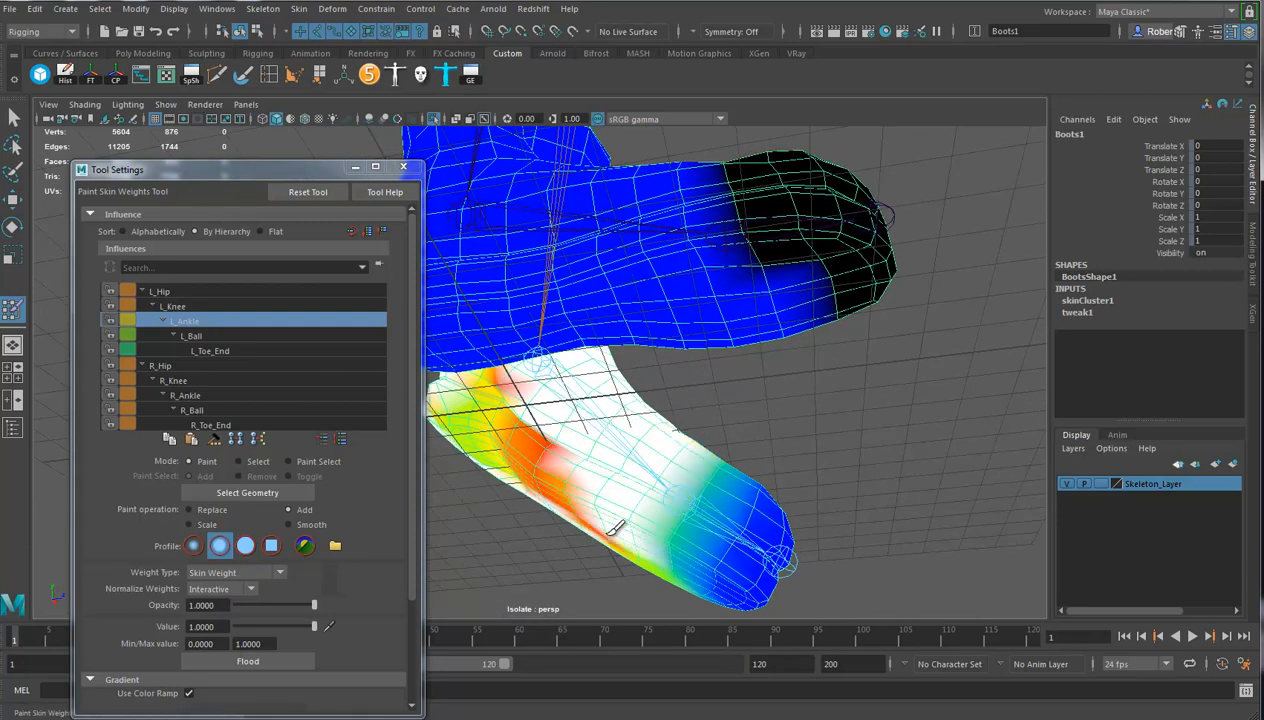
{"action": "mouse_move", "coordinate": [541, 477]}
{"action": "left_mouse_down", "text": "alt"}
{"action": "mouse_move", "coordinate": [697, 485]}
{"action": "mouse_move", "coordinate": [767, 423]}
{"action": "left_mouse_up", "text": "alt"}
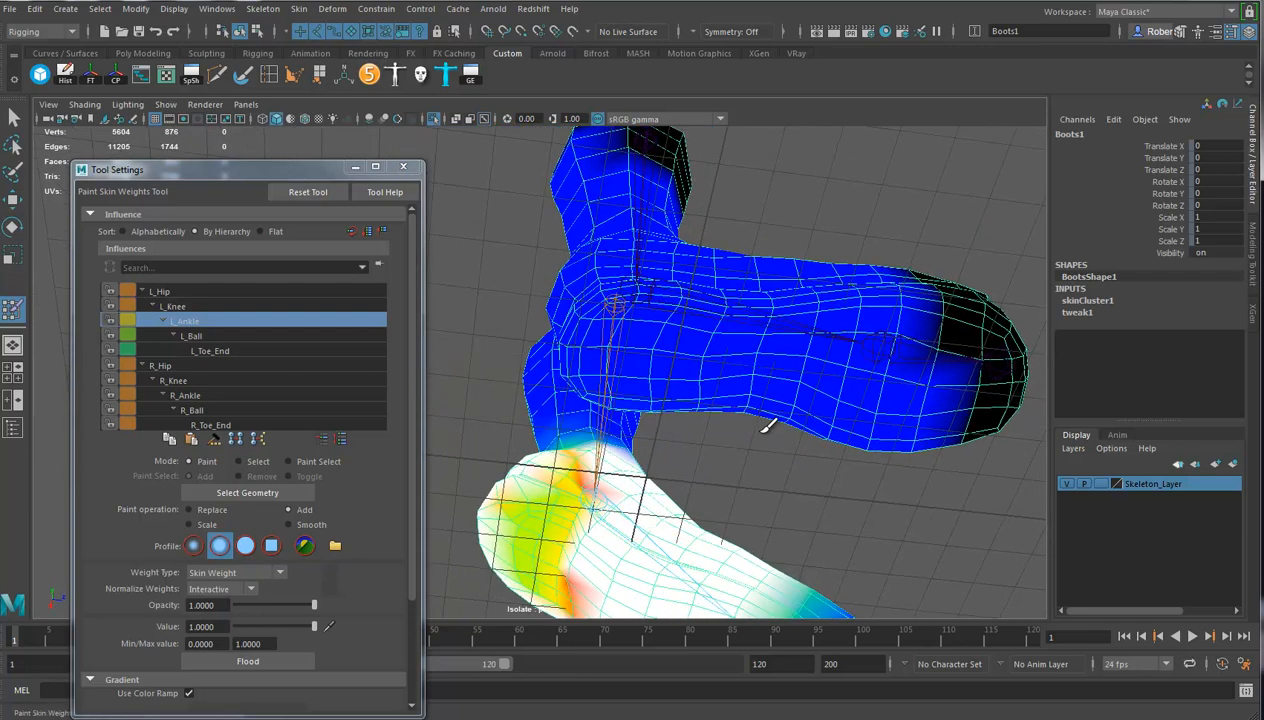
{"action": "mouse_move", "coordinate": [565, 553]}
{"action": "left_mouse_down"}
{"action": "mouse_move", "coordinate": [525, 543]}
{"action": "mouse_move", "coordinate": [580, 460]}
{"action": "mouse_move", "coordinate": [643, 601]}
{"action": "mouse_move", "coordinate": [518, 360]}
{"action": "mouse_move", "coordinate": [578, 362]}
{"action": "mouse_move", "coordinate": [550, 415]}
{"action": "mouse_move", "coordinate": [536, 282]}
{"action": "mouse_move", "coordinate": [700, 426]}
{"action": "mouse_move", "coordinate": [645, 430]}
{"action": "mouse_move", "coordinate": [601, 457]}
{"action": "mouse_move", "coordinate": [451, 395]}
{"action": "mouse_move", "coordinate": [875, 401]}
{"action": "mouse_move", "coordinate": [778, 441]}
{"action": "mouse_move", "coordinate": [762, 482]}
{"action": "mouse_move", "coordinate": [748, 435]}
{"action": "mouse_move", "coordinate": [654, 323]}
{"action": "mouse_move", "coordinate": [620, 305]}
{"action": "left_mouse_up"}
{"action": "mouse_move", "coordinate": [697, 313]}
{"action": "left_mouse_down", "text": "alt"}
{"action": "mouse_move", "coordinate": [765, 367]}
{"action": "mouse_move", "coordinate": [786, 356]}
{"action": "left_mouse_up", "text": "alt"}
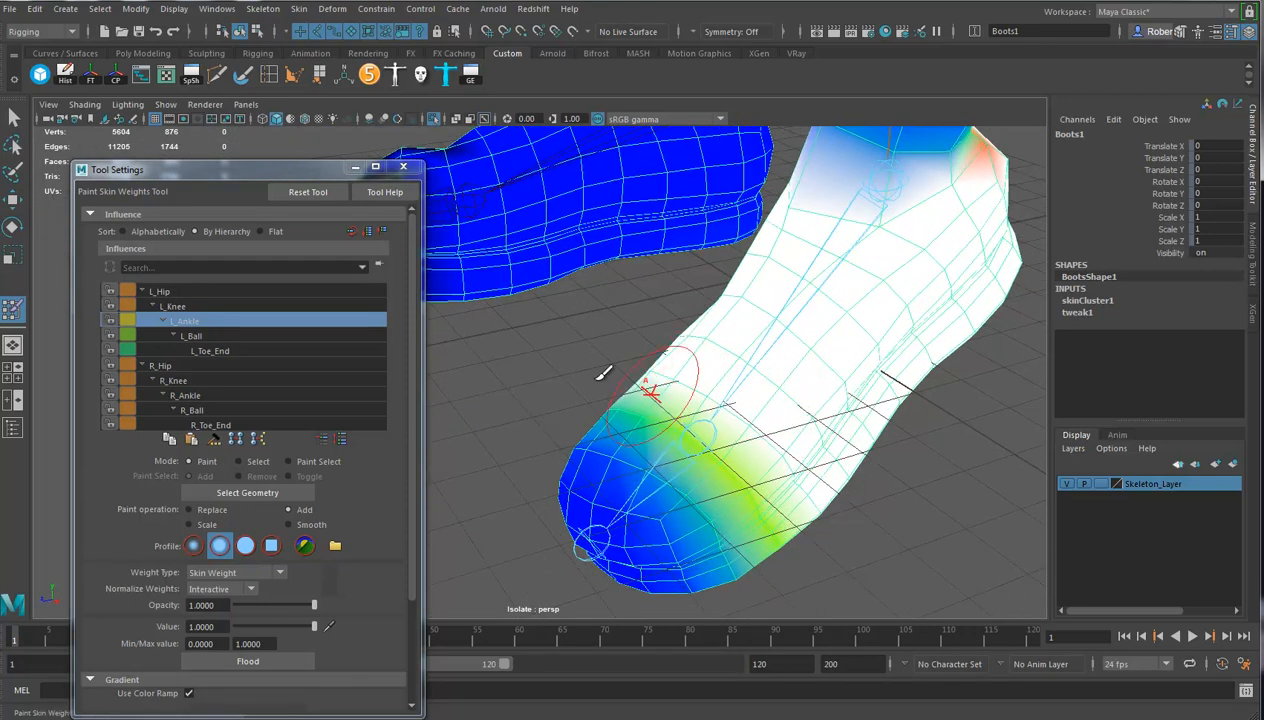
Add full L_Ball weight over the left boot's toe area, including its sides and underside
{"action": "left_click", "coordinate": [197, 340]}
{"action": "mouse_move", "coordinate": [700, 522]}
{"action": "left_mouse_down"}
{"action": "mouse_move", "coordinate": [668, 528]}
{"action": "mouse_move", "coordinate": [590, 485]}
{"action": "mouse_move", "coordinate": [620, 553]}
{"action": "left_mouse_up"}
{"action": "mouse_move", "coordinate": [633, 450]}
{"action": "left_mouse_down"}
{"action": "mouse_move", "coordinate": [745, 525]}
{"action": "mouse_move", "coordinate": [640, 420]}
{"action": "mouse_move", "coordinate": [607, 443]}
{"action": "mouse_move", "coordinate": [727, 447]}
{"action": "mouse_move", "coordinate": [753, 491]}
{"action": "mouse_move", "coordinate": [770, 470]}
{"action": "left_mouse_up"}
{"action": "left_click_drag", "start_coordinate": [607, 500], "coordinate": [560, 480]}
{"action": "mouse_move", "coordinate": [652, 424]}
{"action": "left_mouse_down", "text": "alt"}
{"action": "mouse_move", "coordinate": [714, 440]}
{"action": "mouse_move", "coordinate": [855, 403]}
{"action": "mouse_move", "coordinate": [779, 437]}
{"action": "mouse_move", "coordinate": [757, 427]}
{"action": "mouse_move", "coordinate": [783, 342]}
{"action": "left_mouse_up", "text": "alt"}
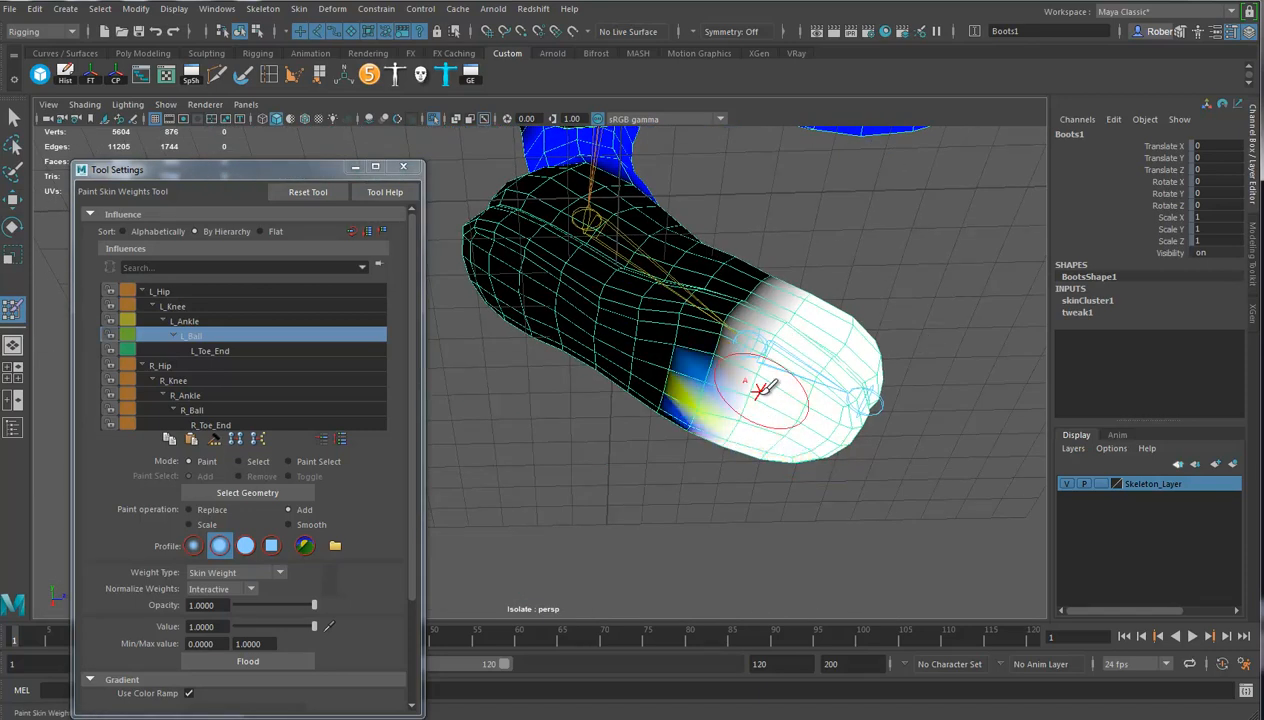
{"action": "mouse_move", "coordinate": [737, 422]}
{"action": "left_mouse_down"}
{"action": "mouse_move", "coordinate": [726, 425]}
{"action": "mouse_move", "coordinate": [750, 334]}
{"action": "mouse_move", "coordinate": [730, 410]}
{"action": "left_mouse_up"}
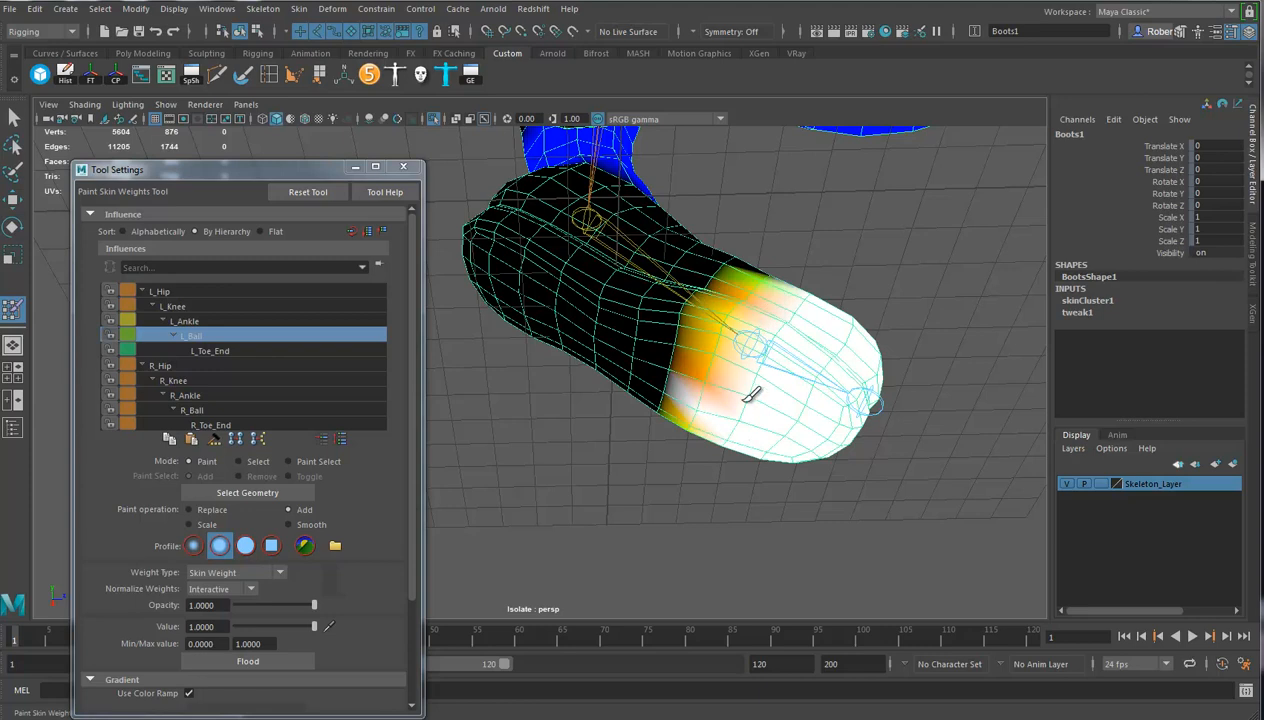
Add L_Ankle weight back onto the left boot just behind the ball joint, including the sole
{"action": "left_click", "coordinate": [186, 321]}
{"action": "mouse_move", "coordinate": [697, 296]}
{"action": "left_mouse_down"}
{"action": "mouse_move", "coordinate": [728, 368]}
{"action": "mouse_move", "coordinate": [663, 400]}
{"action": "left_mouse_up"}
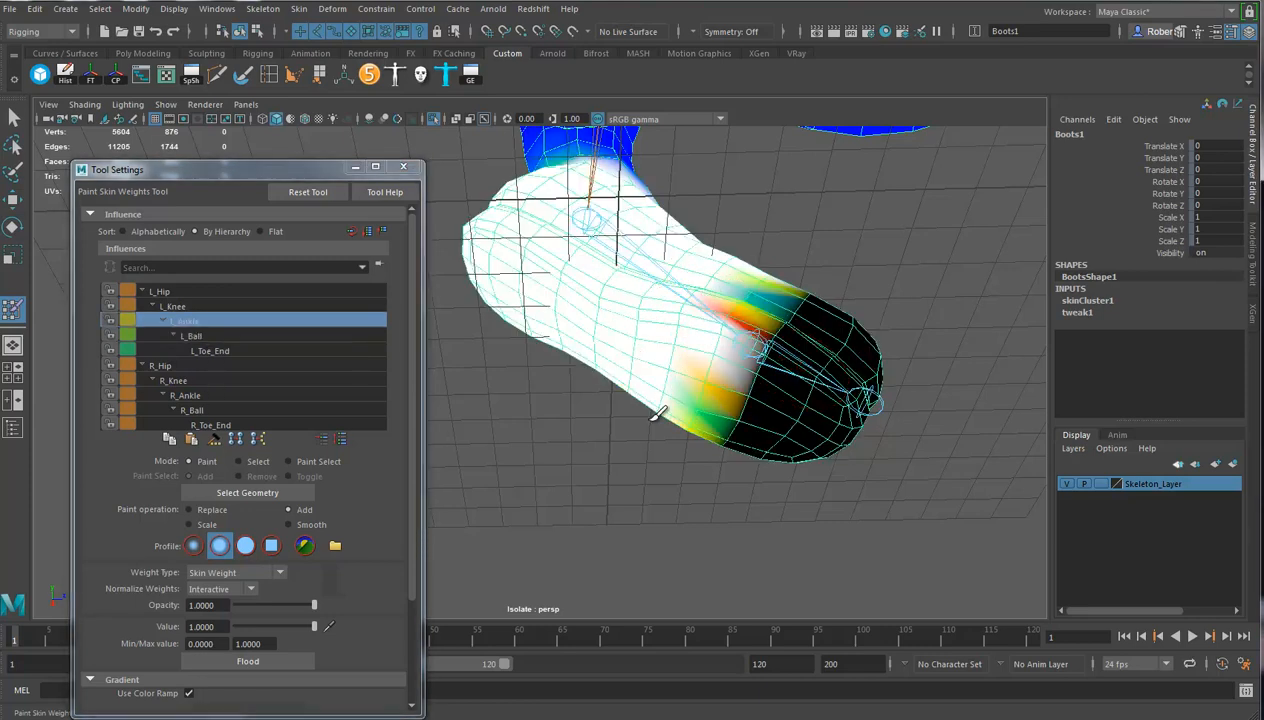
{"action": "mouse_move", "coordinate": [690, 357]}
{"action": "left_mouse_down"}
{"action": "mouse_move", "coordinate": [663, 416]}
{"action": "mouse_move", "coordinate": [740, 258]}
{"action": "mouse_move", "coordinate": [640, 367]}
{"action": "mouse_move", "coordinate": [652, 381]}
{"action": "mouse_move", "coordinate": [762, 390]}
{"action": "left_mouse_up"}
{"action": "right_click_drag", "start_coordinate": [762, 390], "coordinate": [722, 388], "text": "alt"}
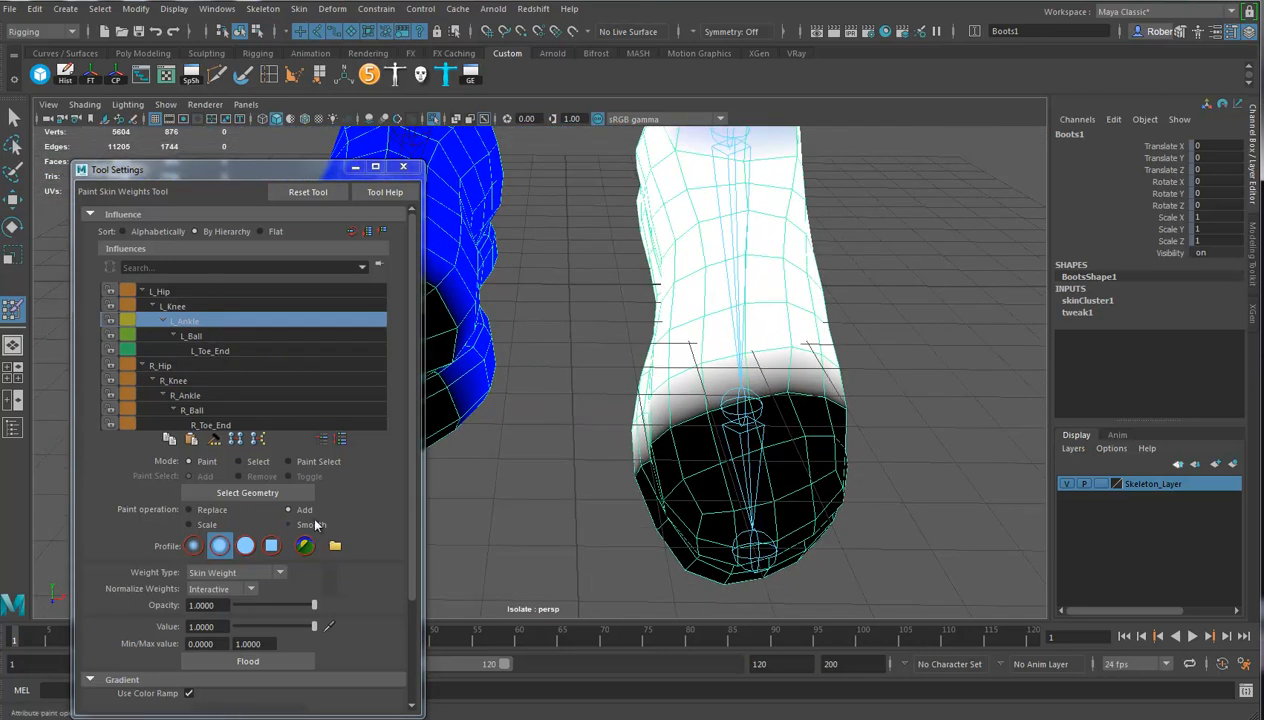
Try smoothing the L_Ankle weights across the left boot's ball area with the Smooth operation
{"action": "left_click", "coordinate": [300, 518]}
{"action": "mouse_move", "coordinate": [775, 345]}
{"action": "left_mouse_down"}
{"action": "mouse_move", "coordinate": [757, 375]}
{"action": "mouse_move", "coordinate": [632, 415]}
{"action": "left_mouse_up"}
{"action": "mouse_move", "coordinate": [838, 358]}
{"action": "left_mouse_down", "text": "alt"}
{"action": "mouse_move", "coordinate": [818, 370]}
{"action": "mouse_move", "coordinate": [733, 364]}
{"action": "left_mouse_up", "text": "alt"}
{"action": "middle_click_drag", "start_coordinate": [733, 364], "coordinate": [833, 354], "text": "alt"}
{"action": "mouse_move", "coordinate": [697, 387]}
{"action": "left_mouse_down"}
{"action": "mouse_move", "coordinate": [663, 353]}
{"action": "mouse_move", "coordinate": [678, 396]}
{"action": "left_mouse_up"}
{"action": "left_click_drag", "start_coordinate": [600, 315], "coordinate": [772, 338], "text": "alt"}
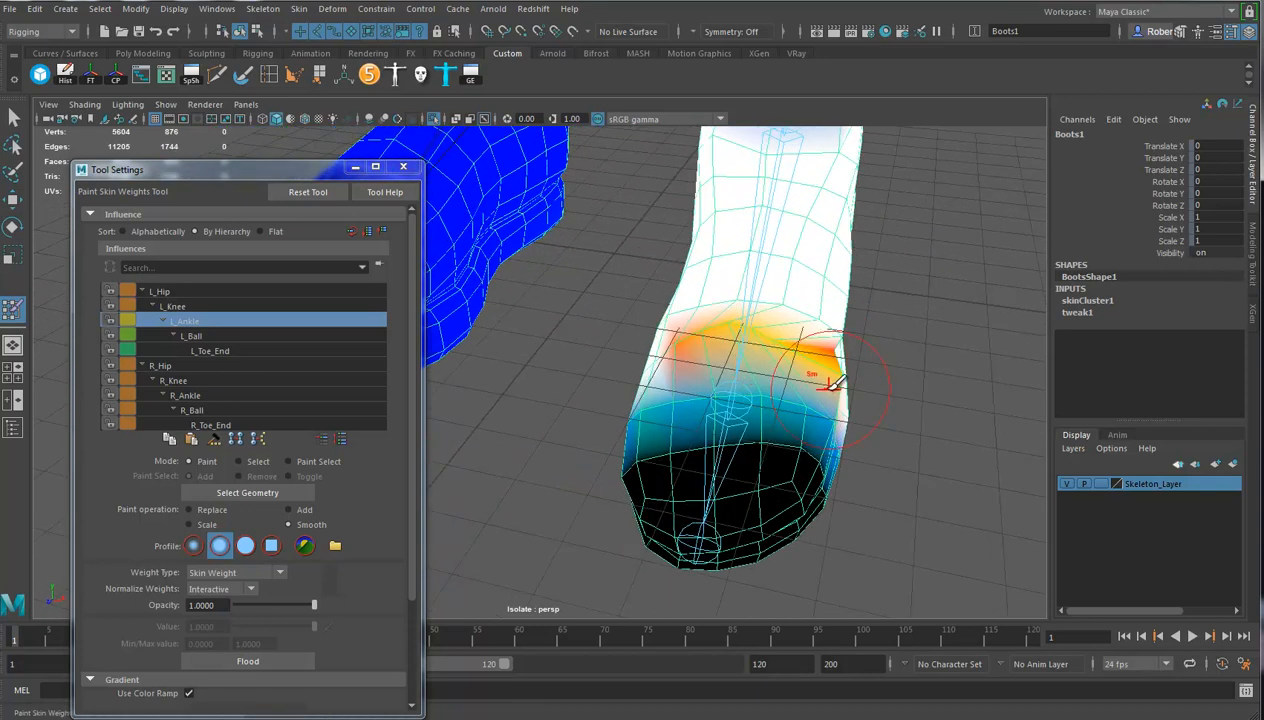
{"action": "mouse_move", "coordinate": [836, 382]}
{"action": "left_mouse_down"}
{"action": "mouse_move", "coordinate": [818, 367]}
{"action": "mouse_move", "coordinate": [806, 375]}
{"action": "left_mouse_up"}
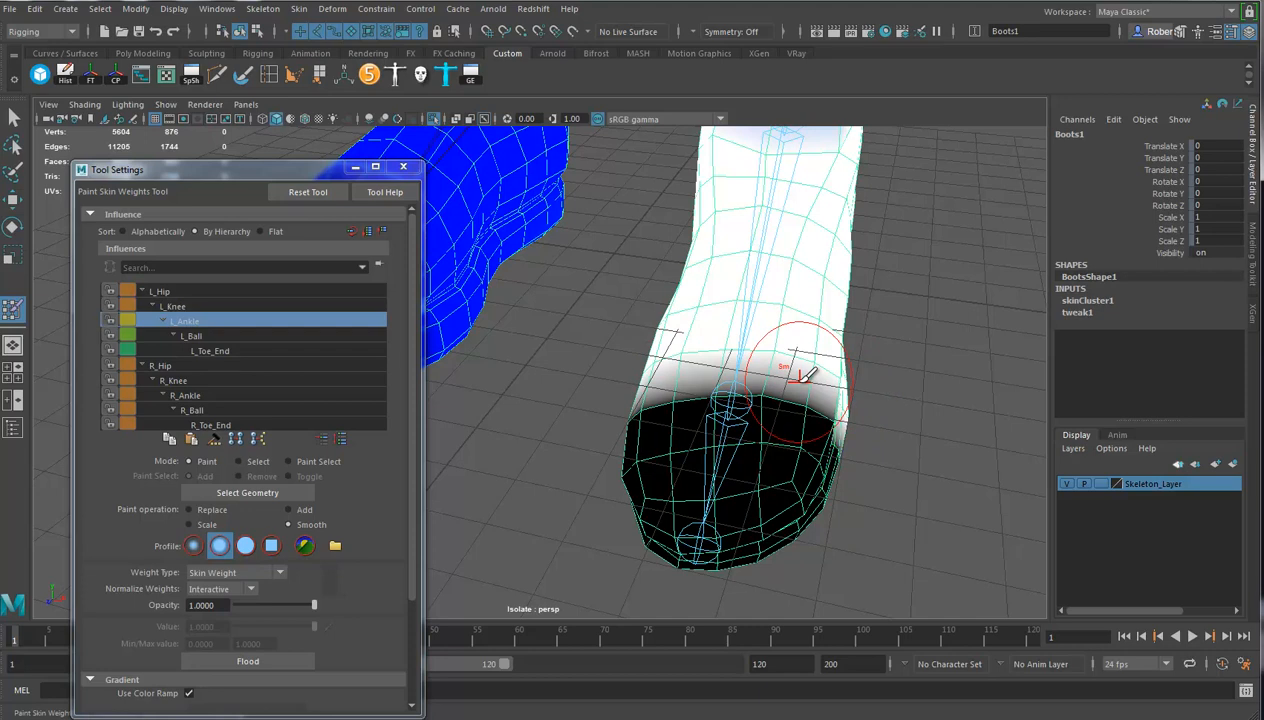
Smooth the L_Ball weights across the bend between the left boot's toe and midfoot
{"action": "left_click", "coordinate": [197, 337]}
{"action": "mouse_move", "coordinate": [810, 387]}
{"action": "left_mouse_down"}
{"action": "mouse_move", "coordinate": [790, 375]}
{"action": "mouse_move", "coordinate": [657, 385]}
{"action": "left_mouse_up"}
{"action": "mouse_move", "coordinate": [836, 400]}
{"action": "left_mouse_down"}
{"action": "mouse_move", "coordinate": [846, 412]}
{"action": "mouse_move", "coordinate": [742, 406]}
{"action": "mouse_move", "coordinate": [754, 468]}
{"action": "mouse_move", "coordinate": [700, 405]}
{"action": "mouse_move", "coordinate": [733, 362]}
{"action": "left_mouse_up"}
{"action": "middle_click_drag", "start_coordinate": [655, 353], "coordinate": [710, 360], "text": "alt"}
Compare the L_Ankle, L_Knee, L_Hip and L_Ball influences around the left boot's ball area for stray weights
{"action": "left_click", "coordinate": [190, 321]}
{"action": "left_click", "coordinate": [170, 304]}
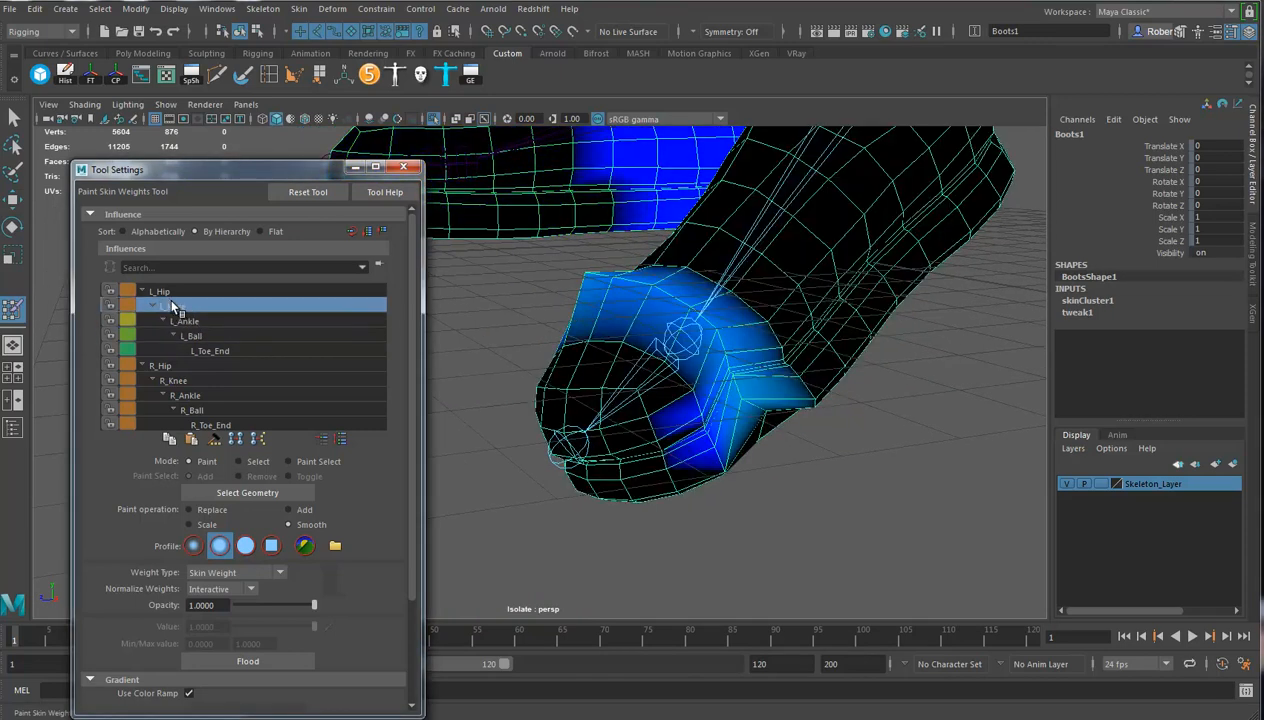
{"action": "left_click", "coordinate": [160, 290]}
{"action": "left_click", "coordinate": [170, 306]}
{"action": "left_click", "coordinate": [191, 336]}
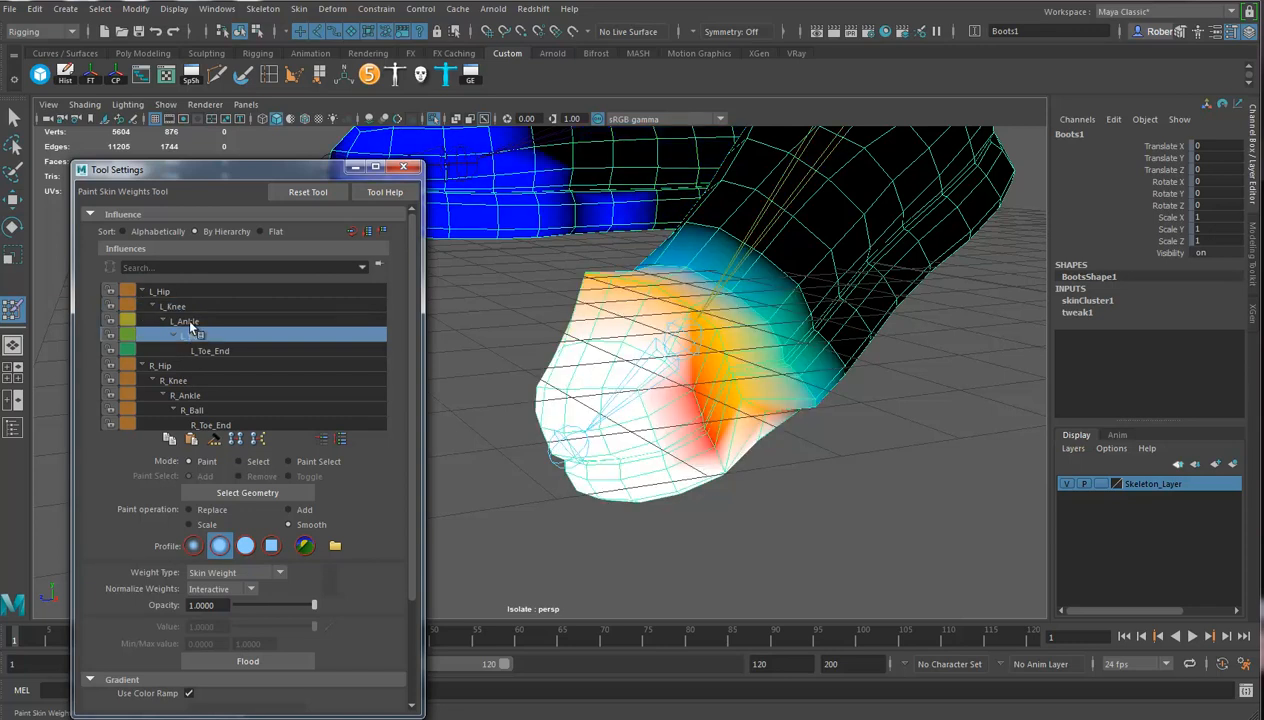
{"action": "left_click", "coordinate": [191, 322]}
{"action": "left_click", "coordinate": [195, 338]}
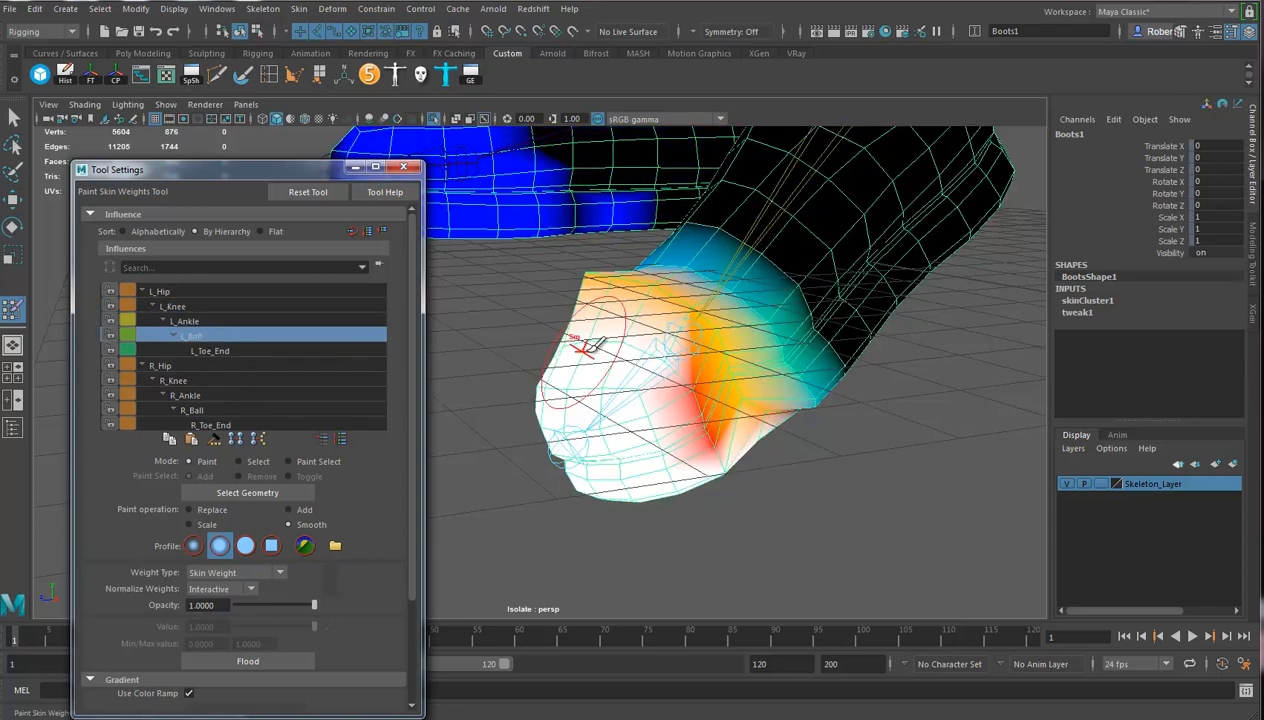
{"action": "left_click_drag", "start_coordinate": [748, 344], "coordinate": [797, 268], "text": "alt"}
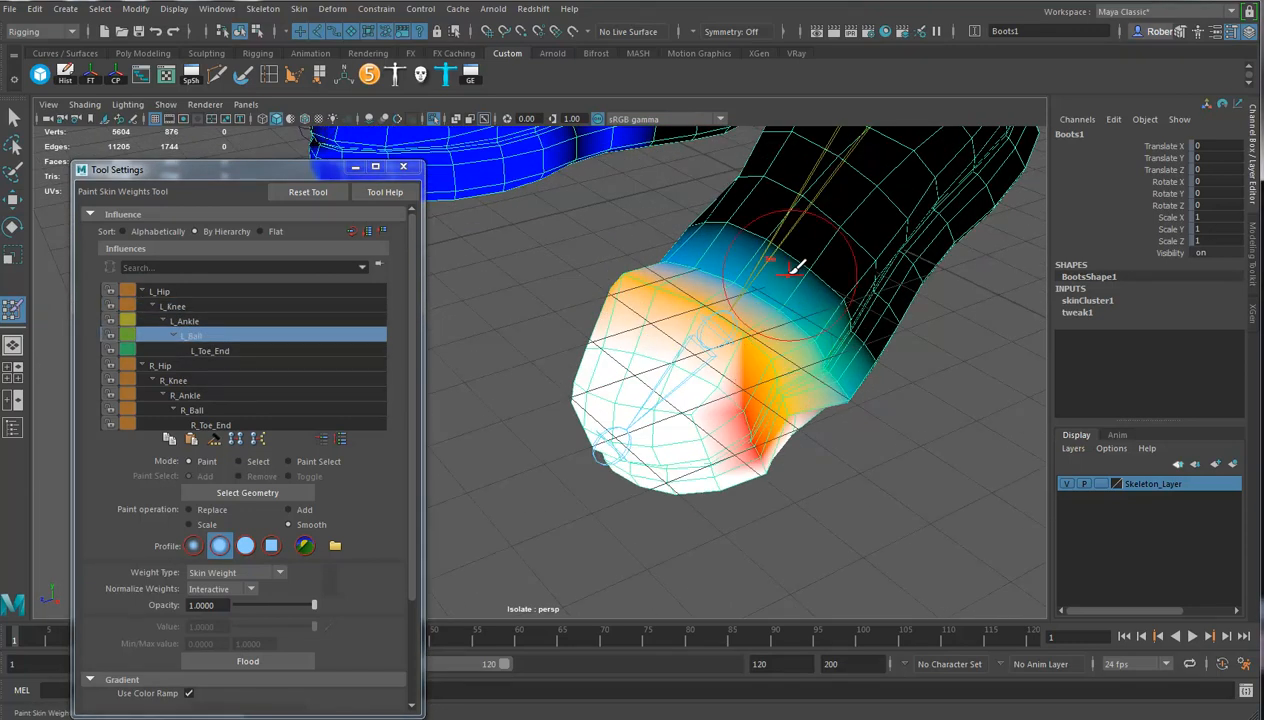
Leave weight painting and select the full vertex loop around the left boot at the ball joint
{"action": "key", "text": "w"}
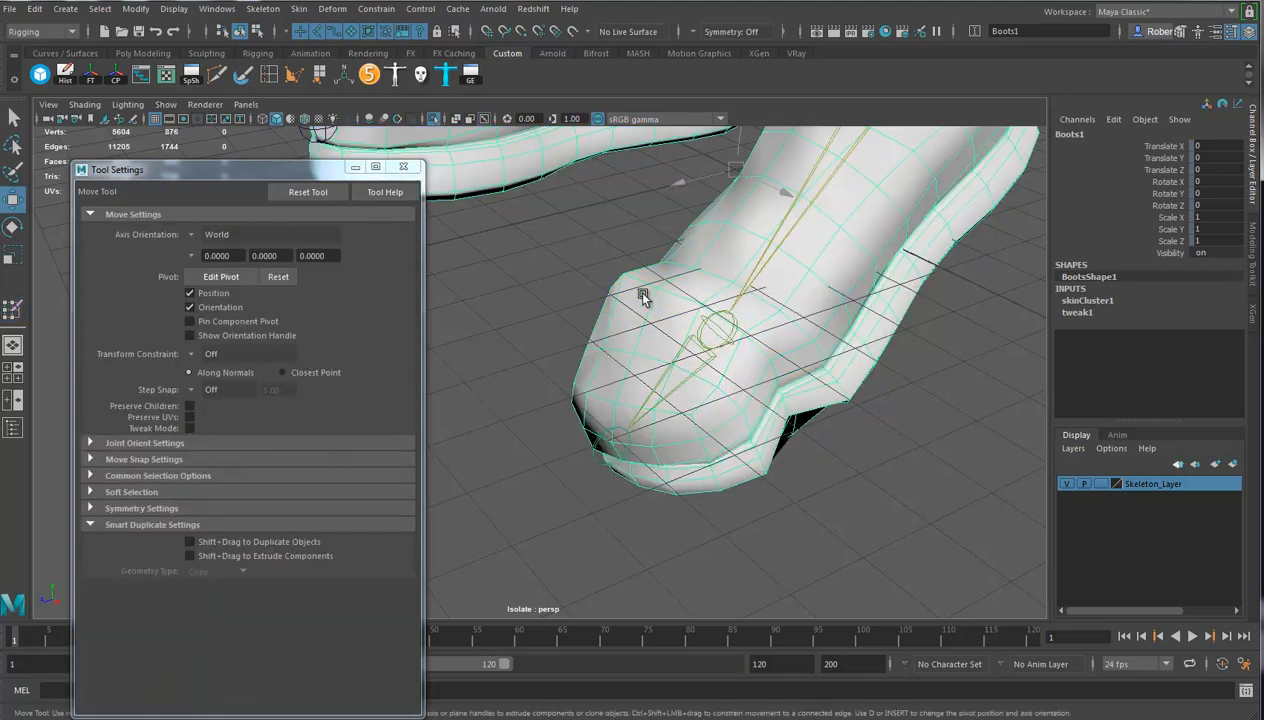
{"action": "right_click_drag", "start_coordinate": [655, 300], "coordinate": [657, 255]}
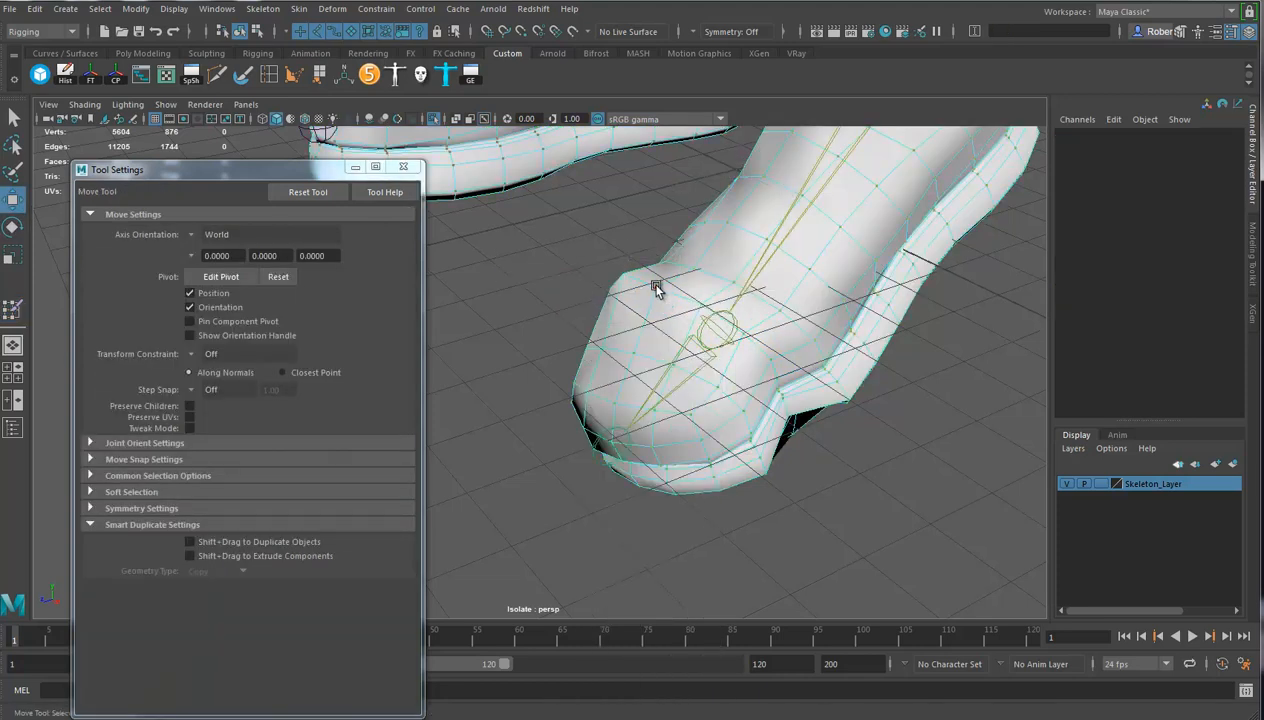
{"action": "left_click", "coordinate": [655, 288]}
{"action": "double_click", "coordinate": [626, 276], "text": "shift"}
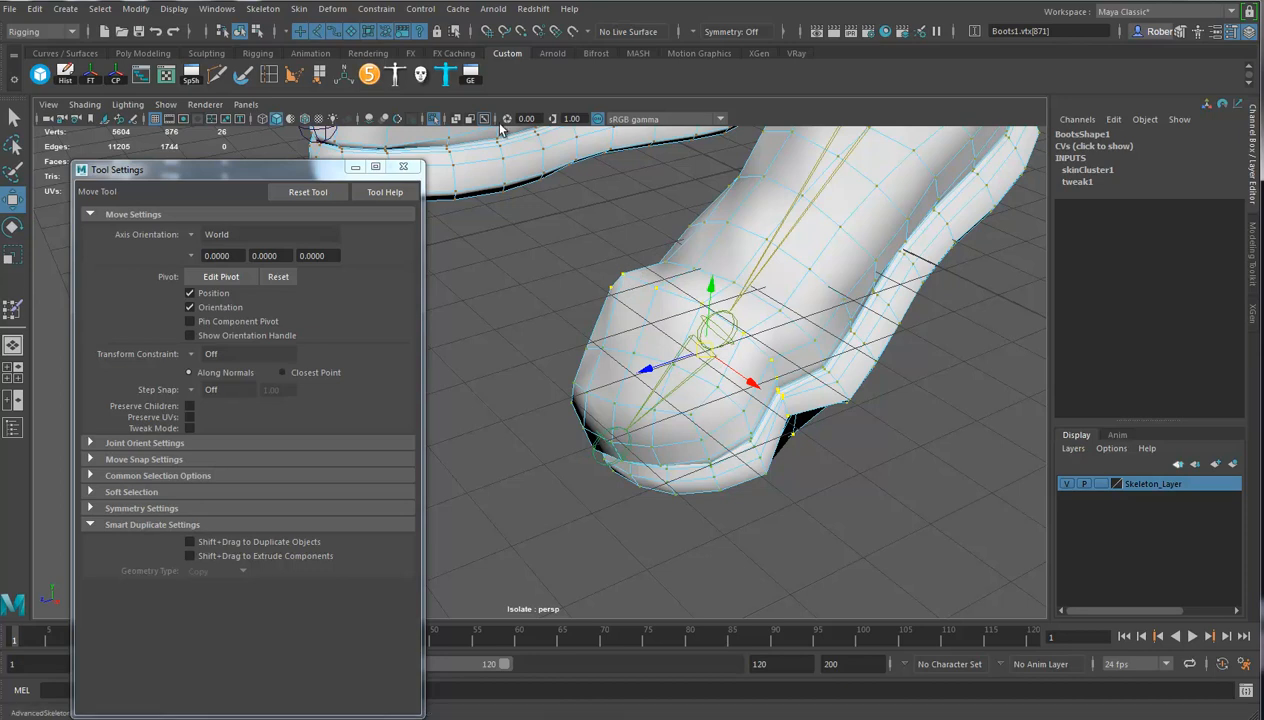
Show the selected vertices' smooth skin weights in the Component Editor with zero columns hidden
{"action": "left_click", "coordinate": [217, 9]}
{"action": "mouse_move", "coordinate": [257, 80]}
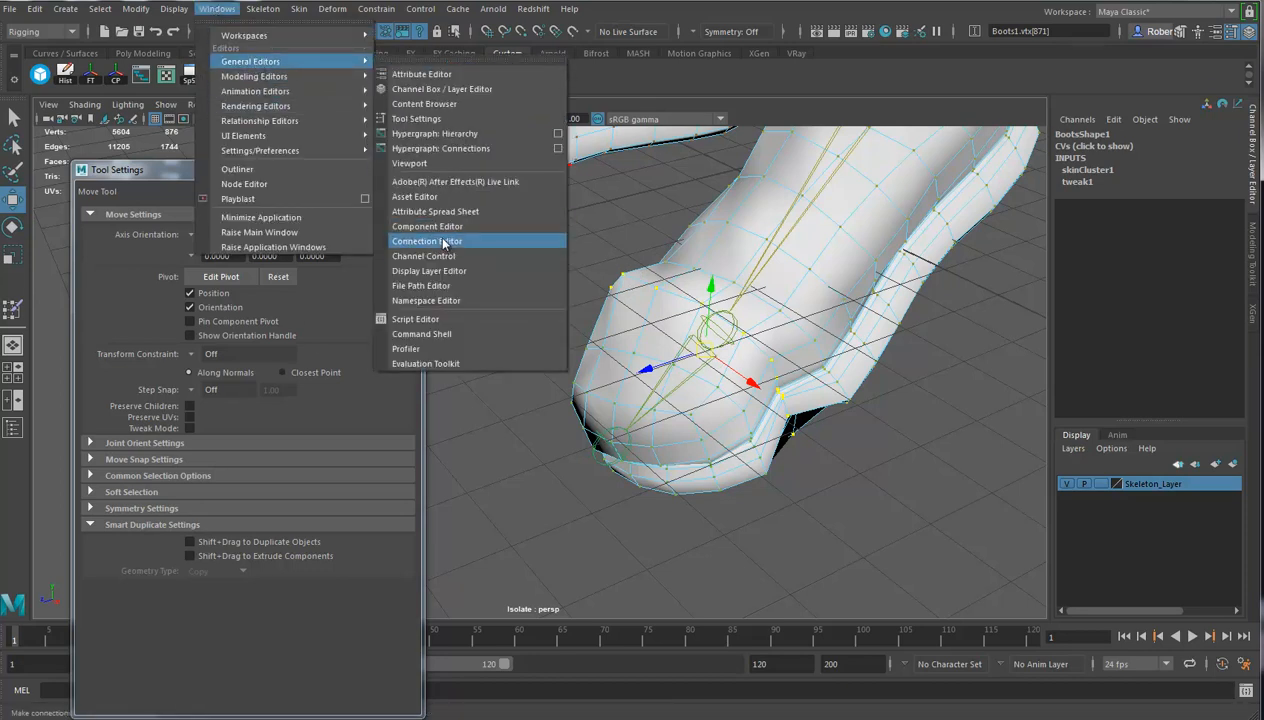
{"action": "left_click", "coordinate": [432, 226]}
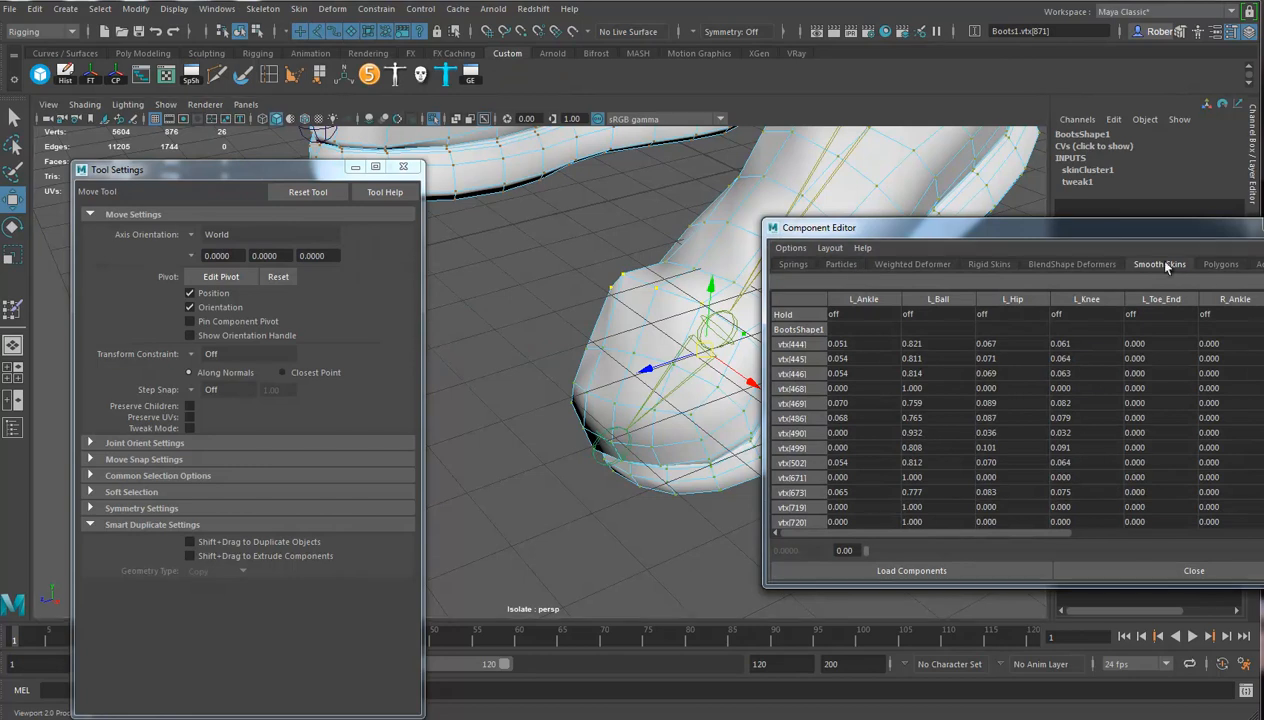
{"action": "left_click", "coordinate": [789, 248]}
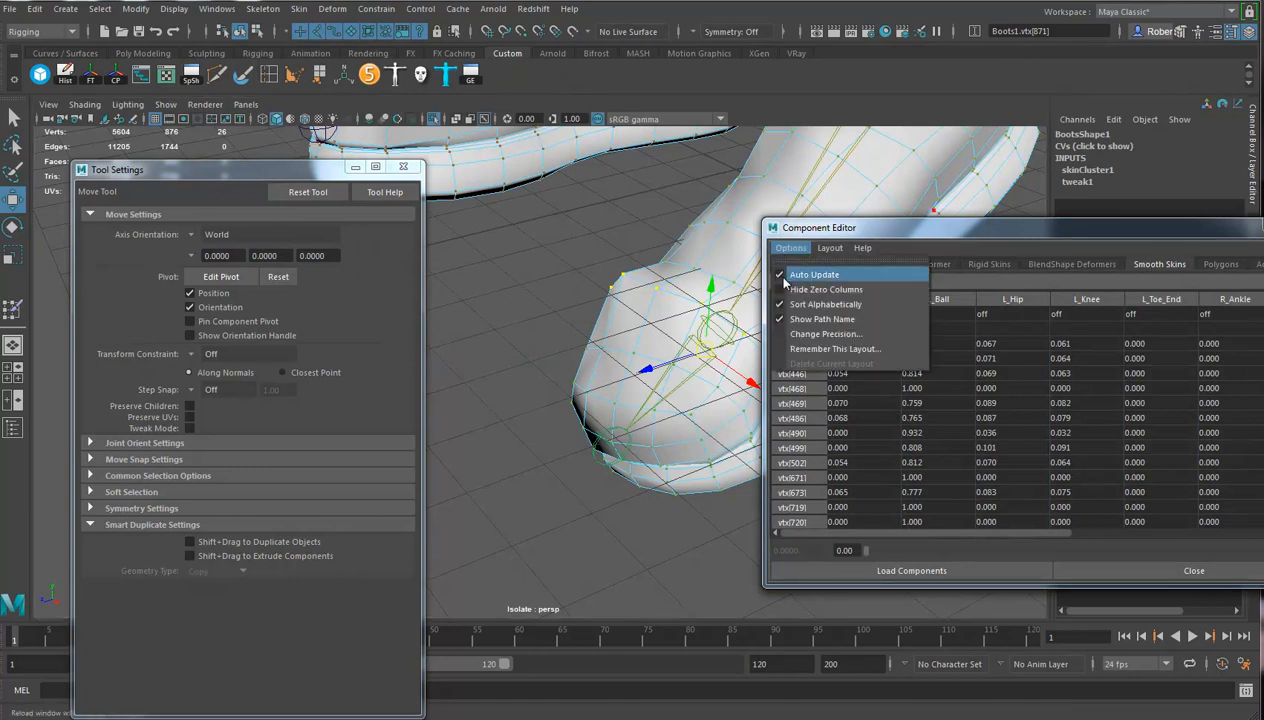
{"action": "left_click", "coordinate": [792, 286]}
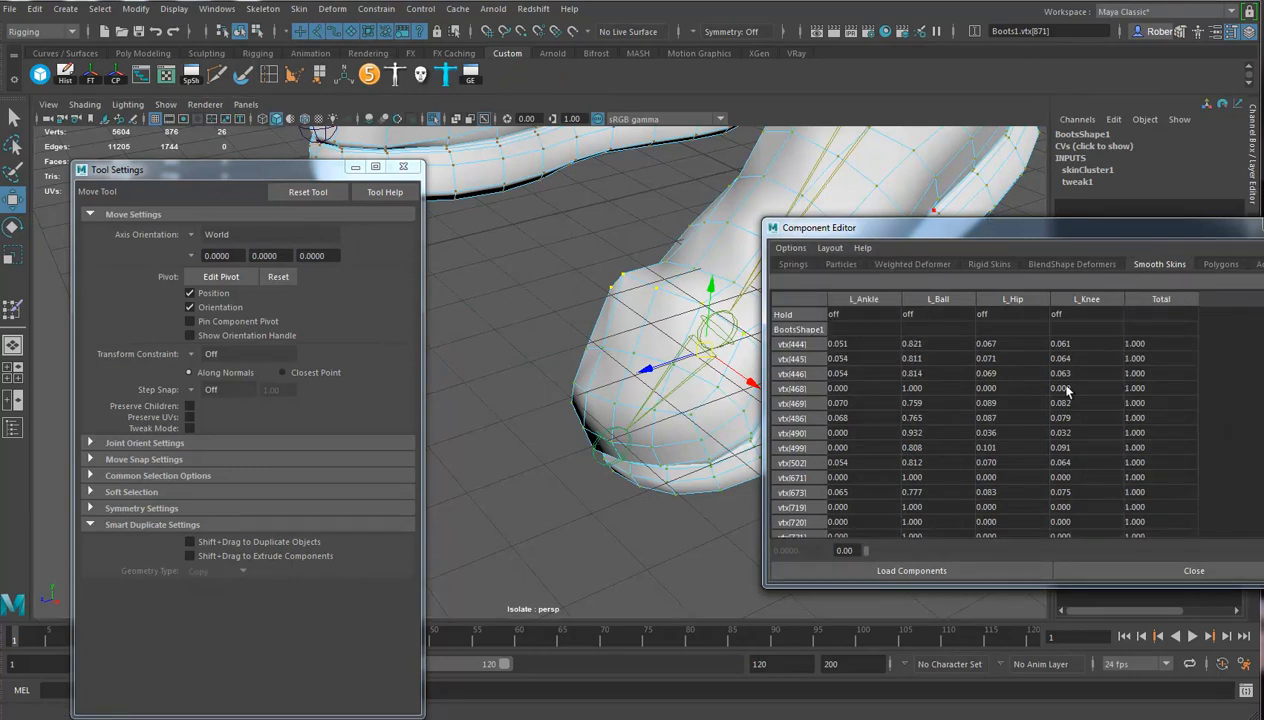
Set the L_Knee and L_Hip skin weights to 0 for all vertices in the selected ball-joint loop
{"action": "middle_click_drag", "start_coordinate": [663, 405], "coordinate": [549, 379], "text": "alt"}
{"action": "left_click_drag", "start_coordinate": [1085, 347], "coordinate": [1086, 533]}
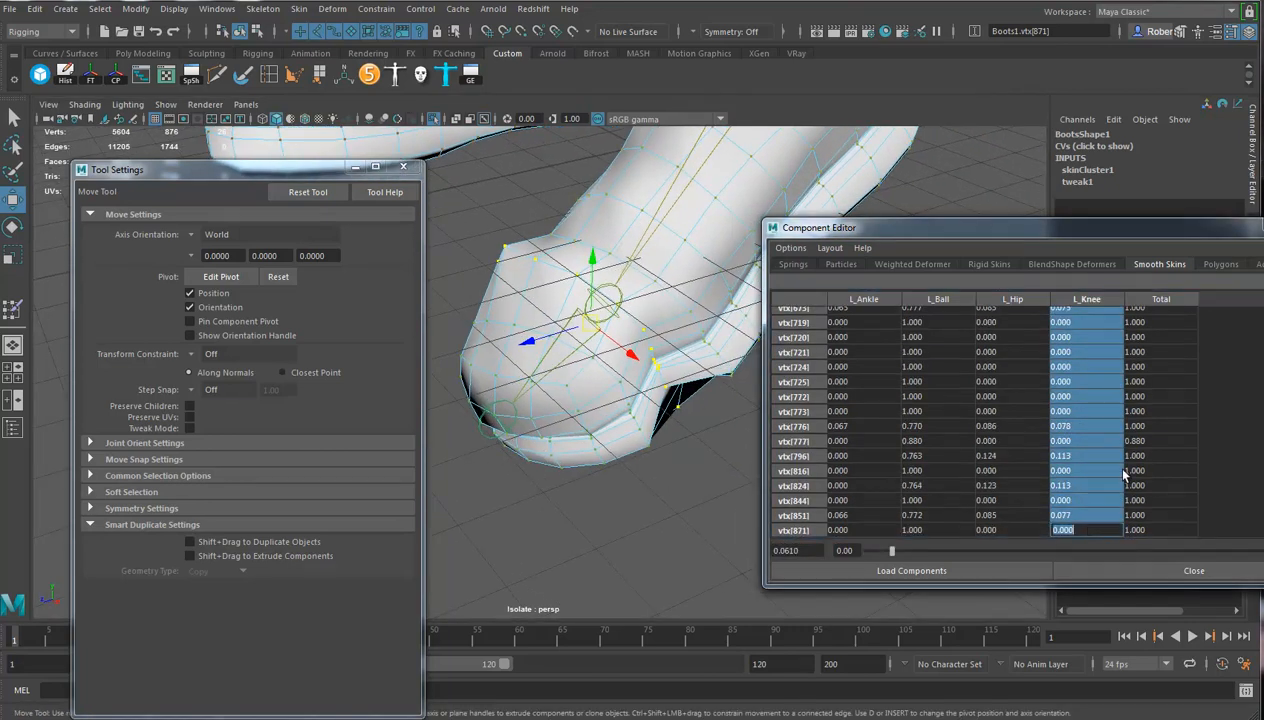
{"action": "key", "text": "Return"}
{"action": "left_click_drag", "start_coordinate": [1006, 350], "coordinate": [1008, 578]}
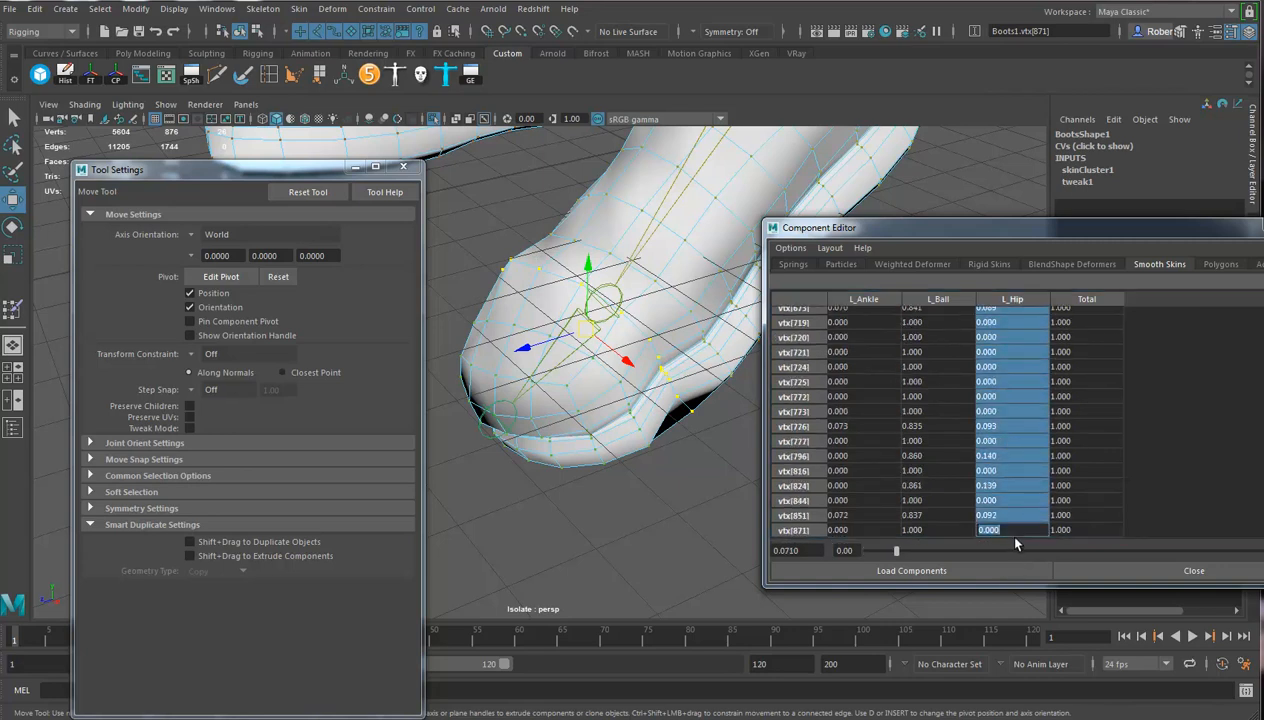
{"action": "type", "text": "0"}
{"action": "key", "text": "Return"}
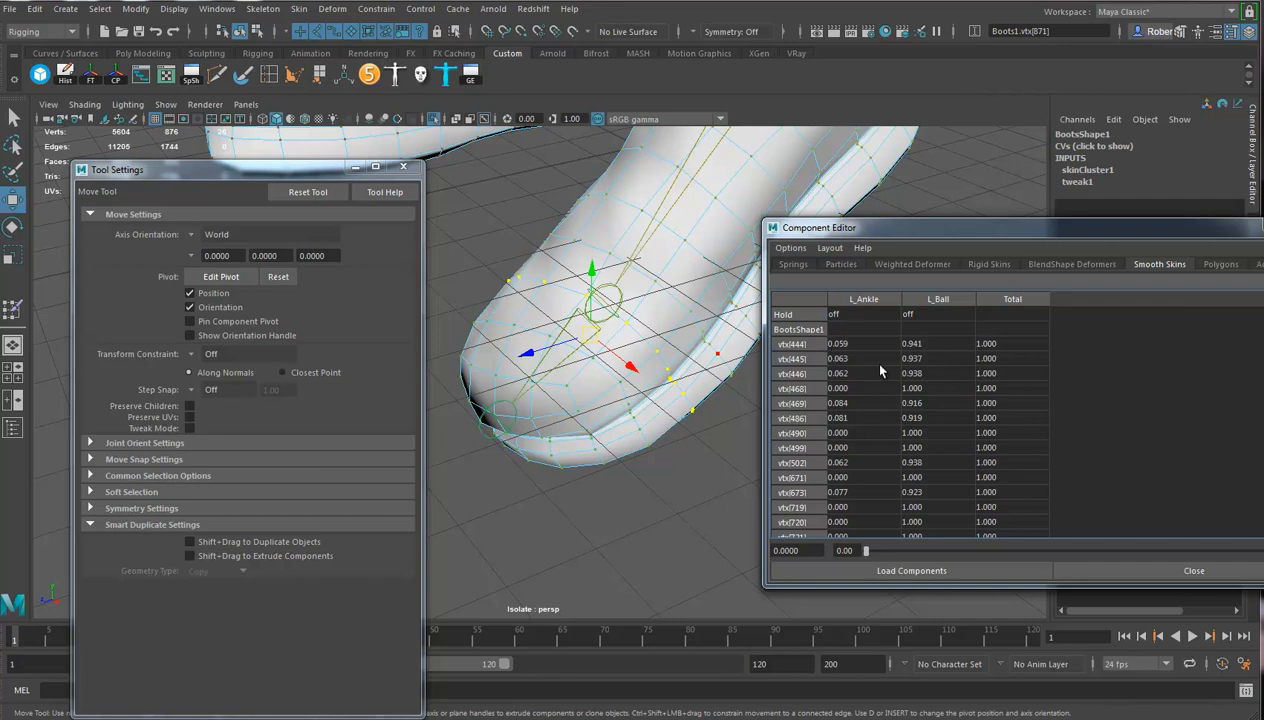
Give the whole ball-joint loop an L_Ankle weight of 0.1, and raise it to about 0.281 while watching the bend
{"action": "left_click_drag", "start_coordinate": [857, 348], "coordinate": [860, 532]}
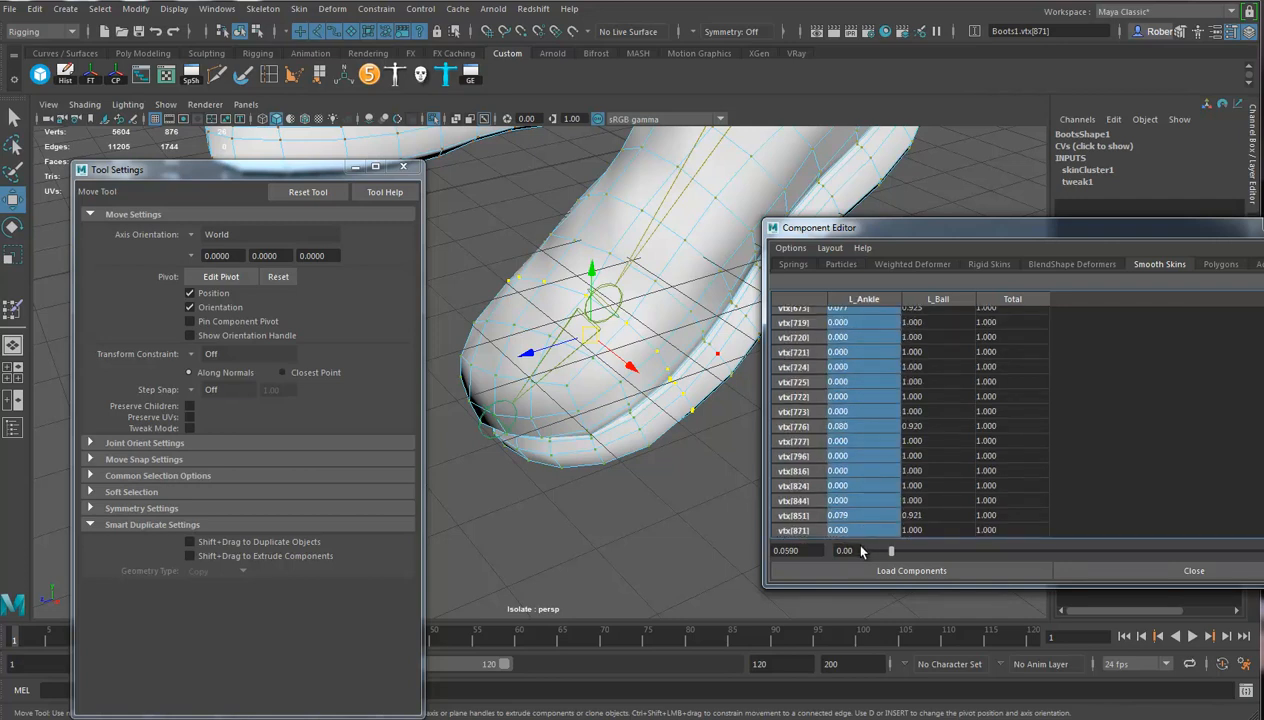
{"action": "type", "text": ".1"}
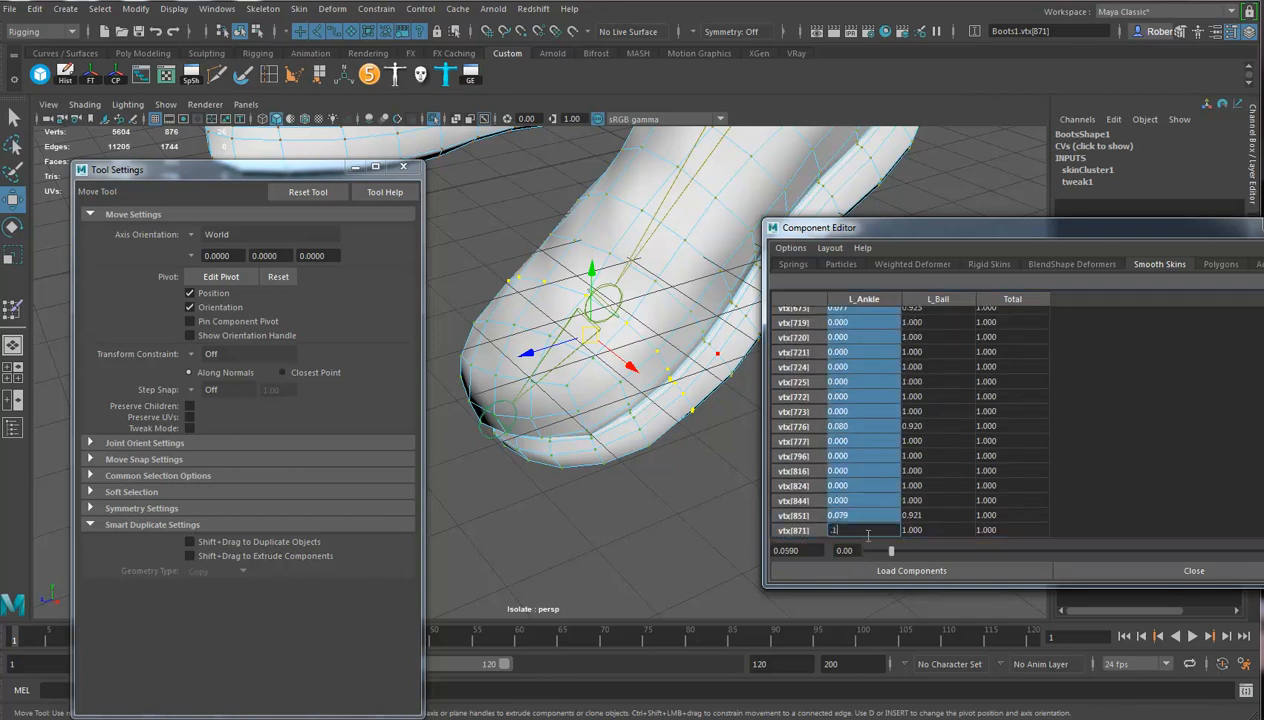
{"action": "key", "text": "Return"}
{"action": "left_click_drag", "start_coordinate": [672, 434], "coordinate": [536, 260], "text": "alt"}
{"action": "left_click_drag", "start_coordinate": [912, 553], "coordinate": [982, 553]}
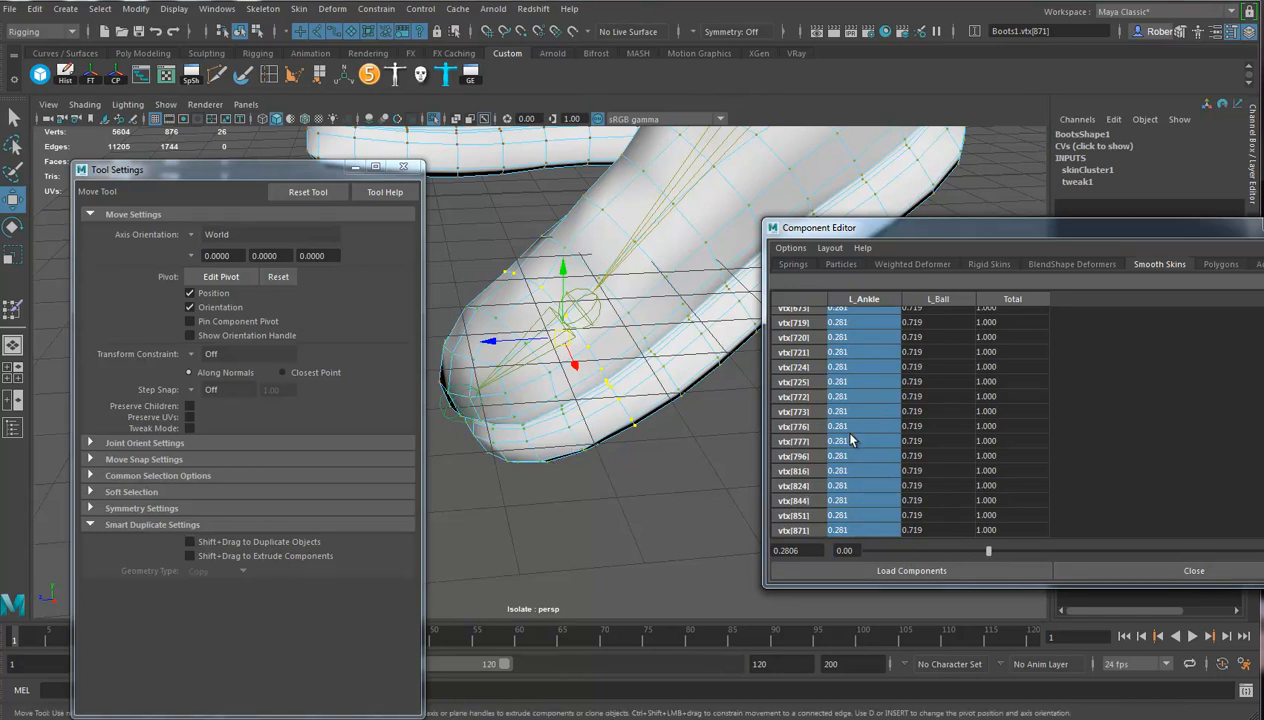
Turn off Auto Update in the Component Editor and rotate the L_Ball joint to test the toe bend
{"action": "left_click", "coordinate": [791, 249]}
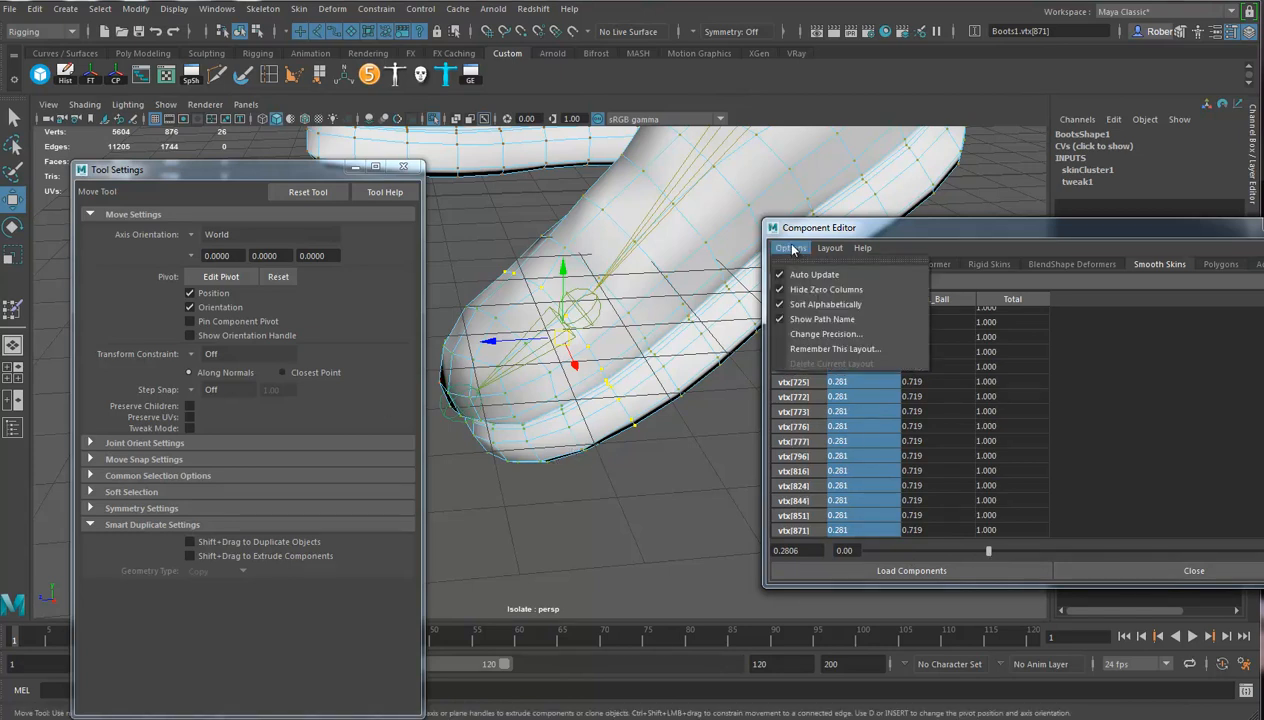
{"action": "left_click", "coordinate": [781, 275]}
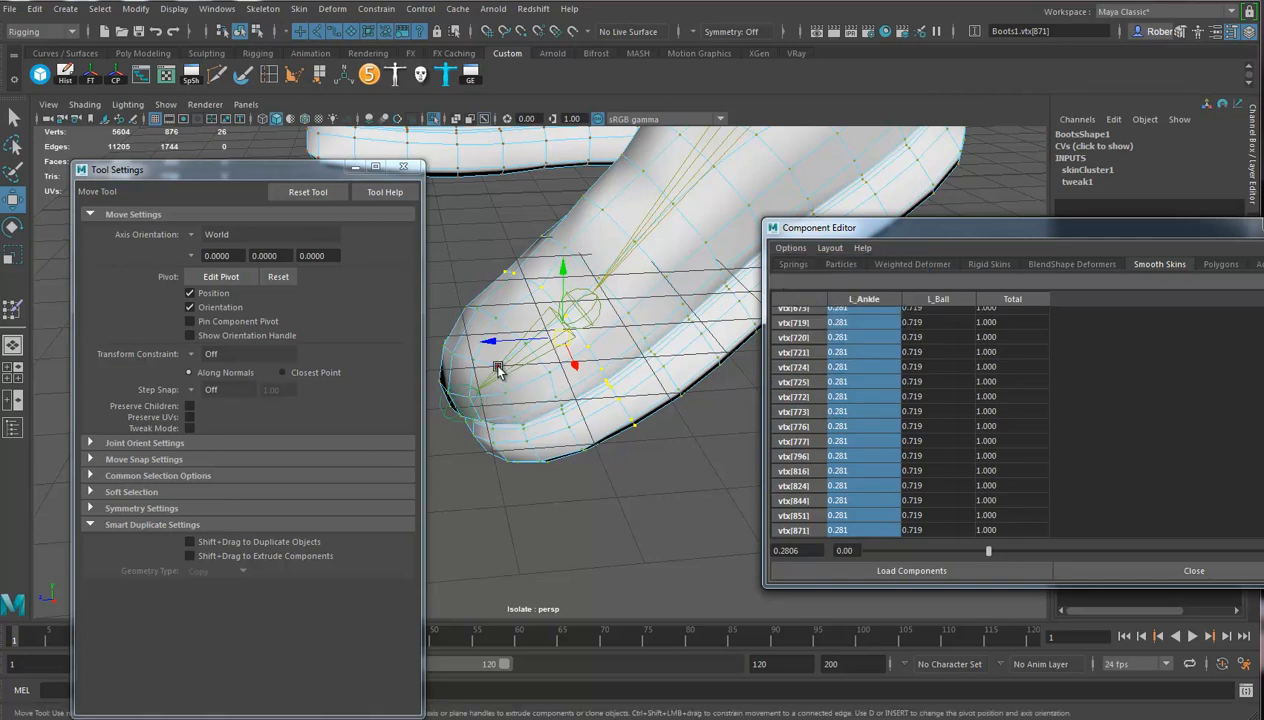
{"action": "left_click", "coordinate": [528, 342]}
{"action": "key", "text": "e"}
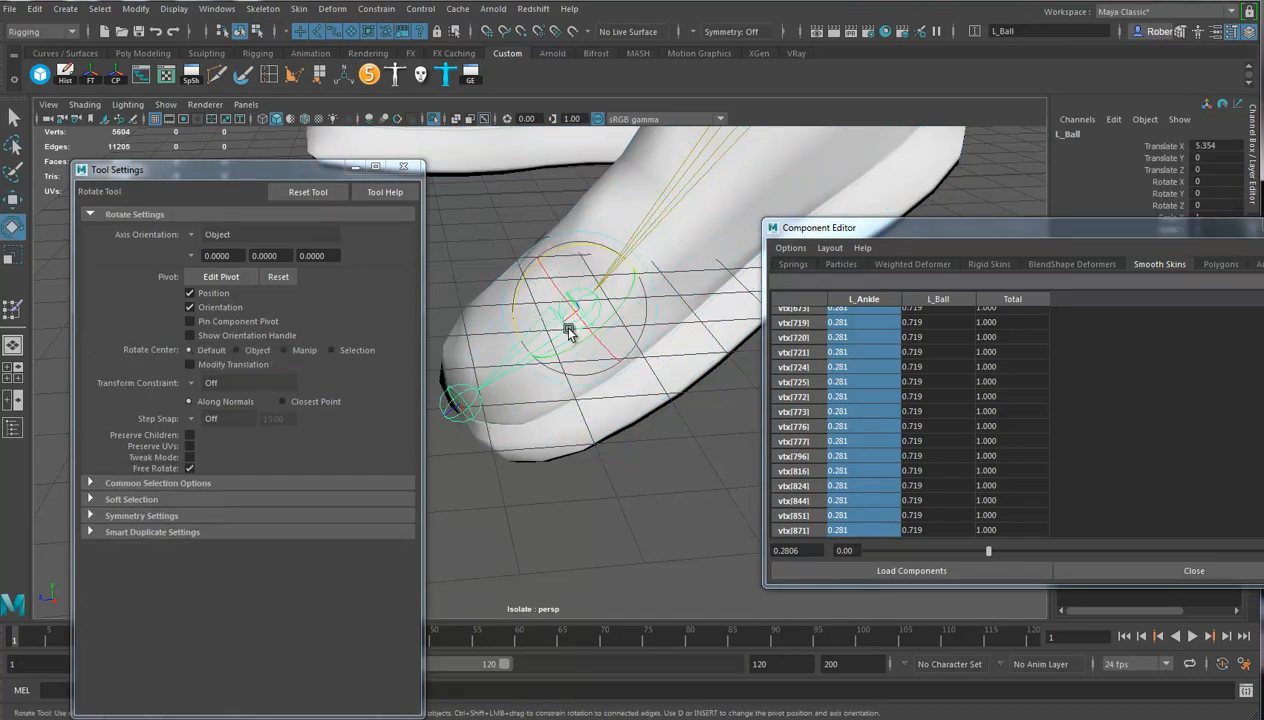
{"action": "left_click_drag", "start_coordinate": [554, 246], "coordinate": [650, 262]}
{"action": "left_click", "coordinate": [667, 270]}
Select the boot's vertex loop just behind the ball joint and load its skin weights into the Component Editor
{"action": "mouse_move", "coordinate": [645, 336]}
{"action": "right_mouse_down"}
{"action": "mouse_move", "coordinate": [595, 292]}
{"action": "mouse_move", "coordinate": [573, 334]}
{"action": "right_mouse_up"}
{"action": "left_click", "coordinate": [628, 310]}
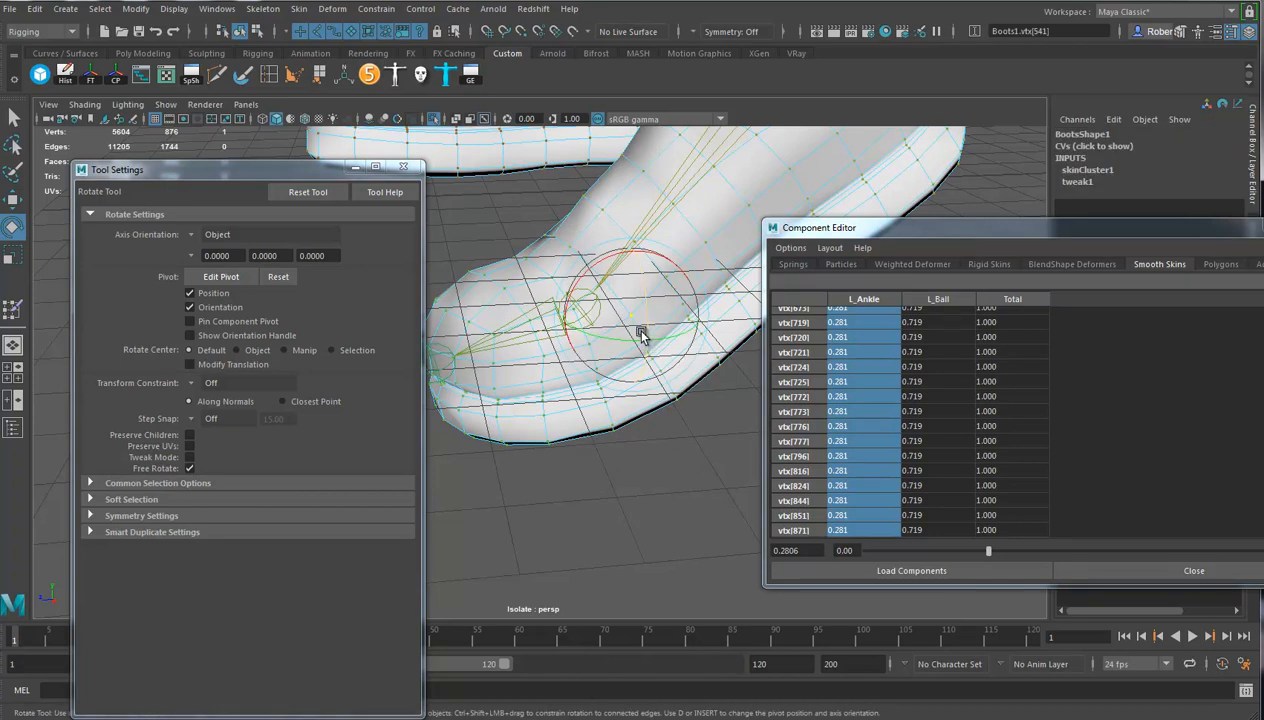
{"action": "key", "text": "q"}
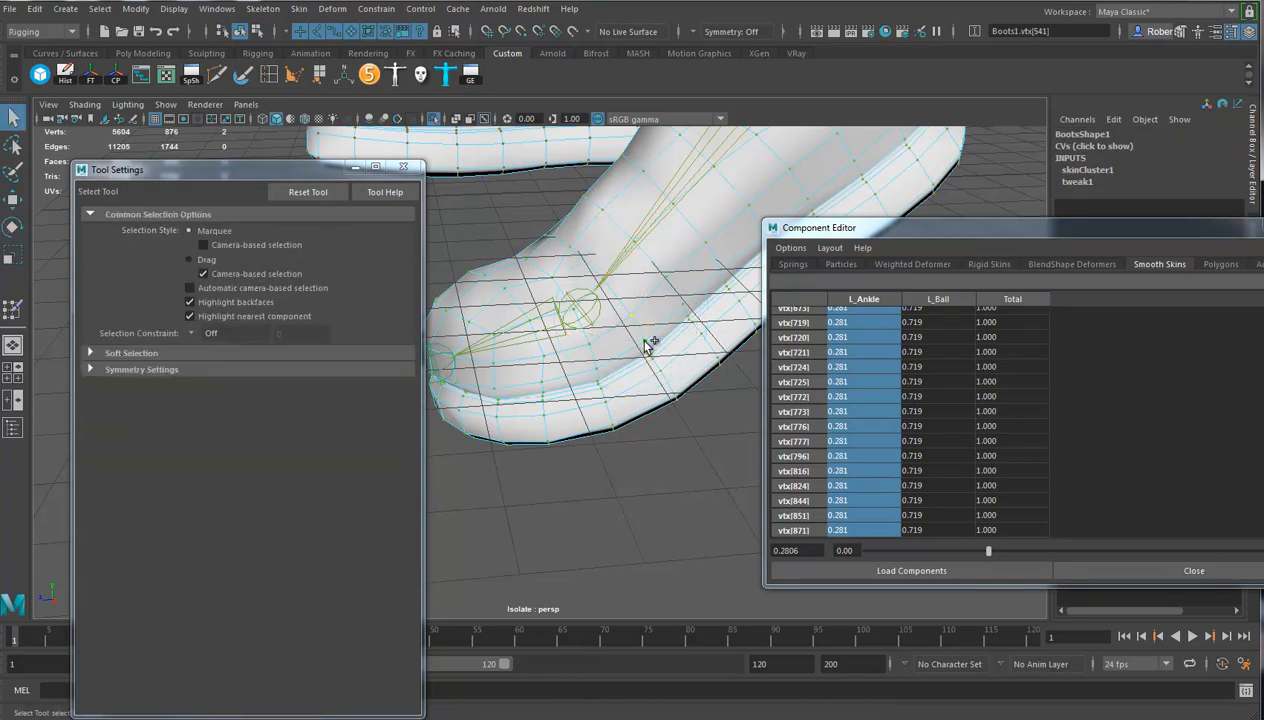
{"action": "left_click", "coordinate": [884, 570]}
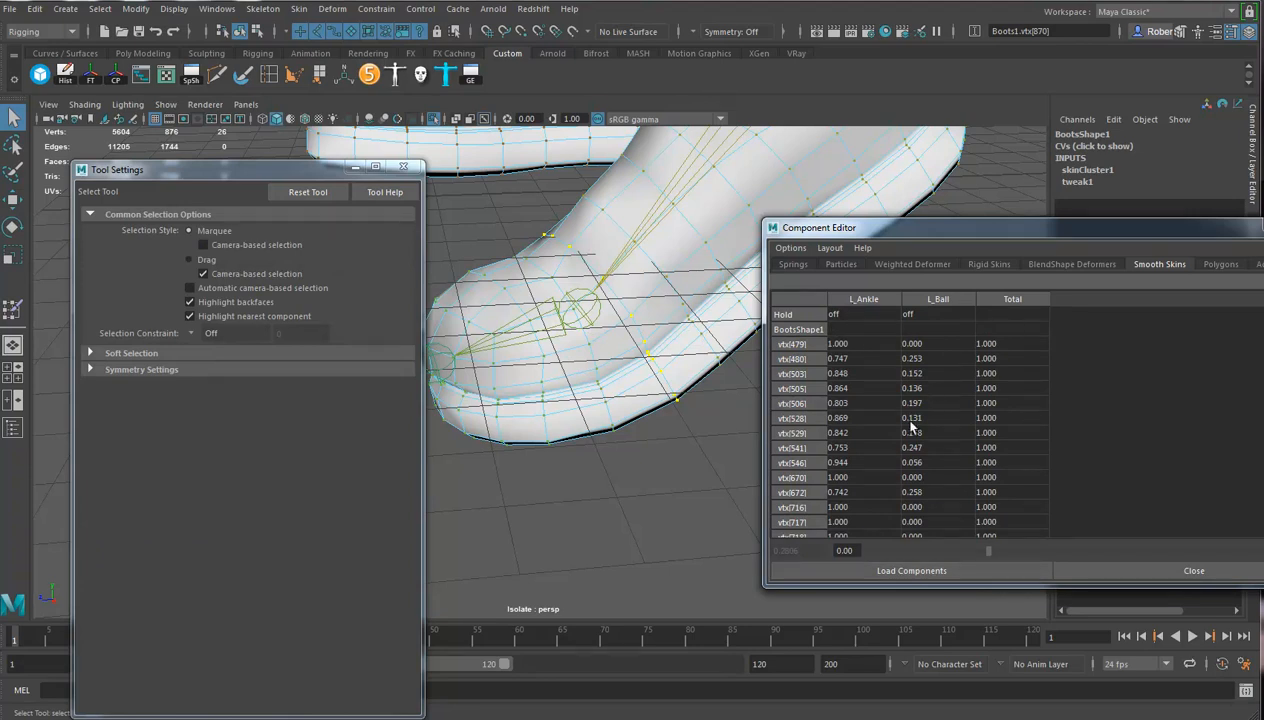
Give the loop behind the ball joint an L_Ball weight of 0.1, and raise it to about 0.439 across all its vertices
{"action": "left_click_drag", "start_coordinate": [945, 358], "coordinate": [924, 528]}
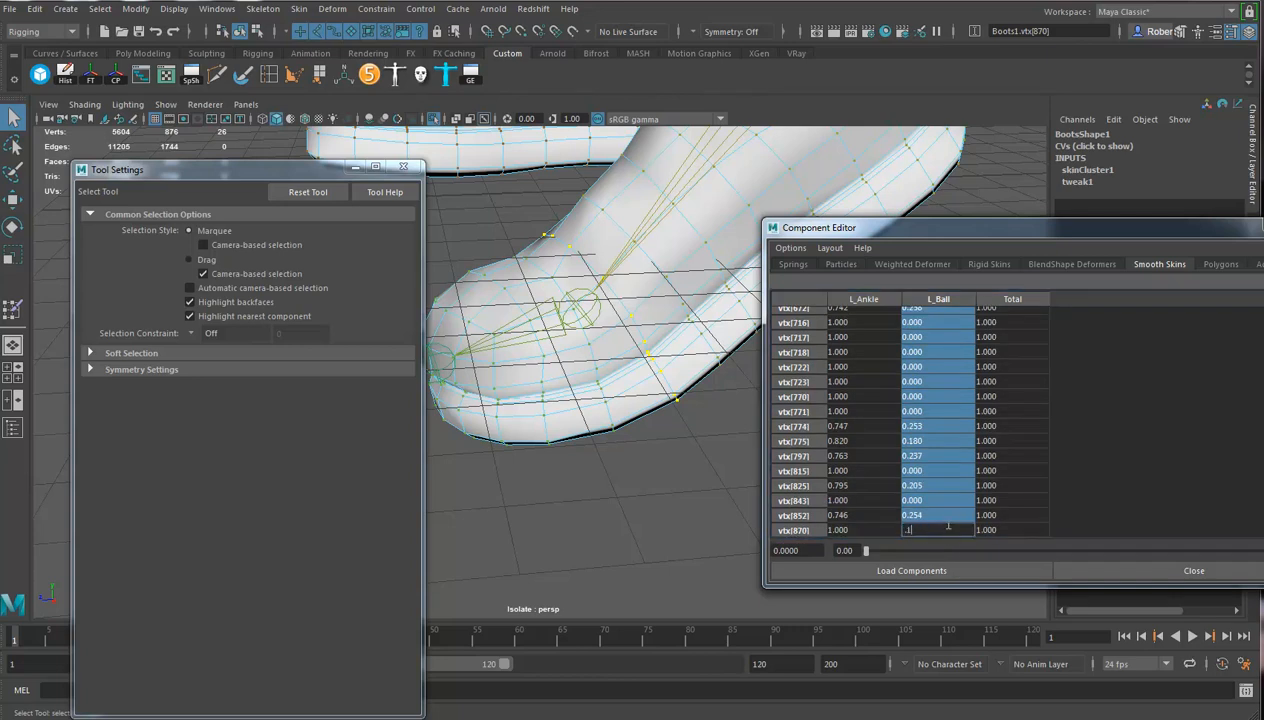
{"action": "type", "text": ".1"}
{"action": "key", "text": "Return"}
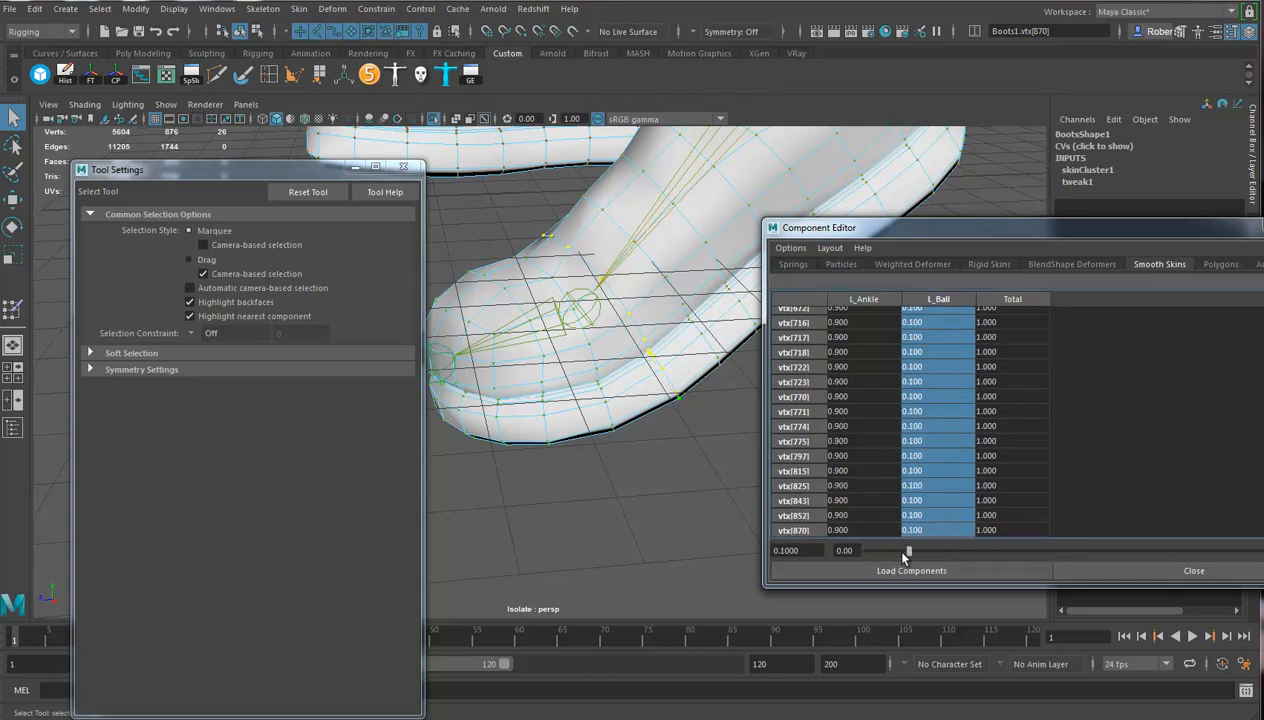
{"action": "left_click_drag", "start_coordinate": [906, 556], "coordinate": [1058, 556]}
{"action": "left_click_drag", "start_coordinate": [616, 360], "coordinate": [620, 398], "text": "alt"}
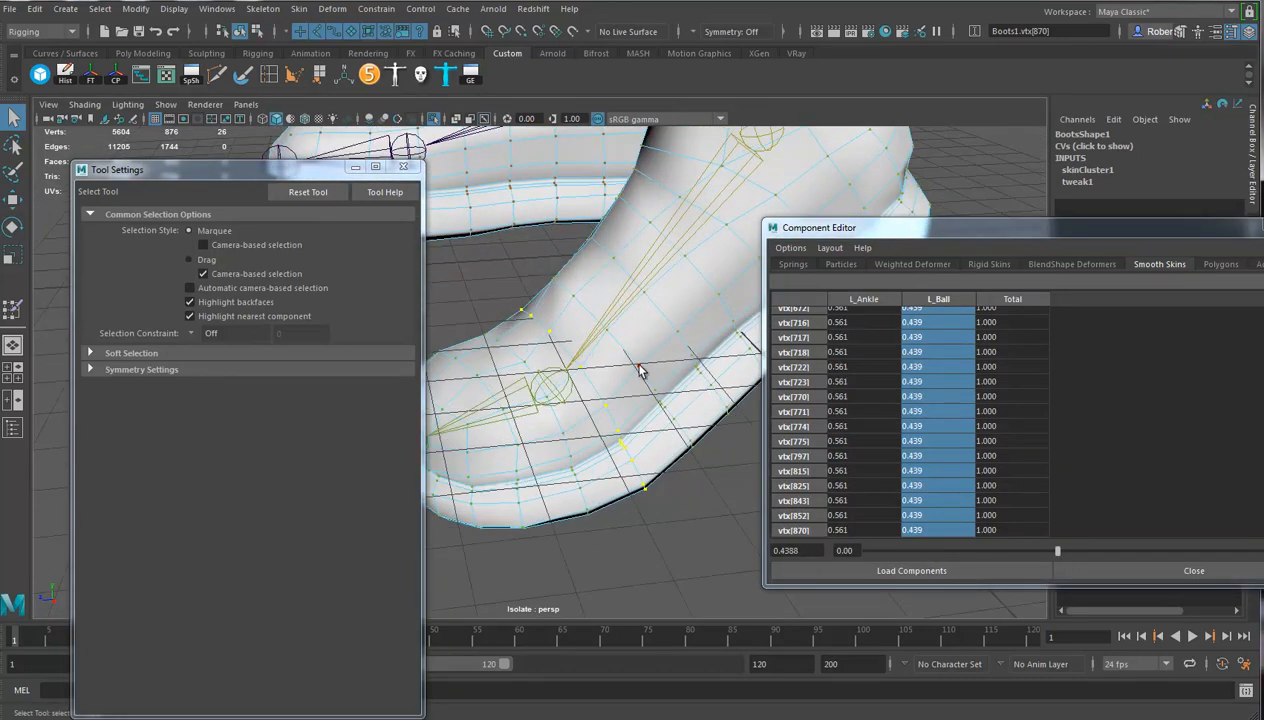
Select the vertex loop around the left ankle in component mode and turn Auto Update back on to list its weights
{"action": "left_click_drag", "start_coordinate": [683, 371], "coordinate": [590, 416], "text": "alt"}
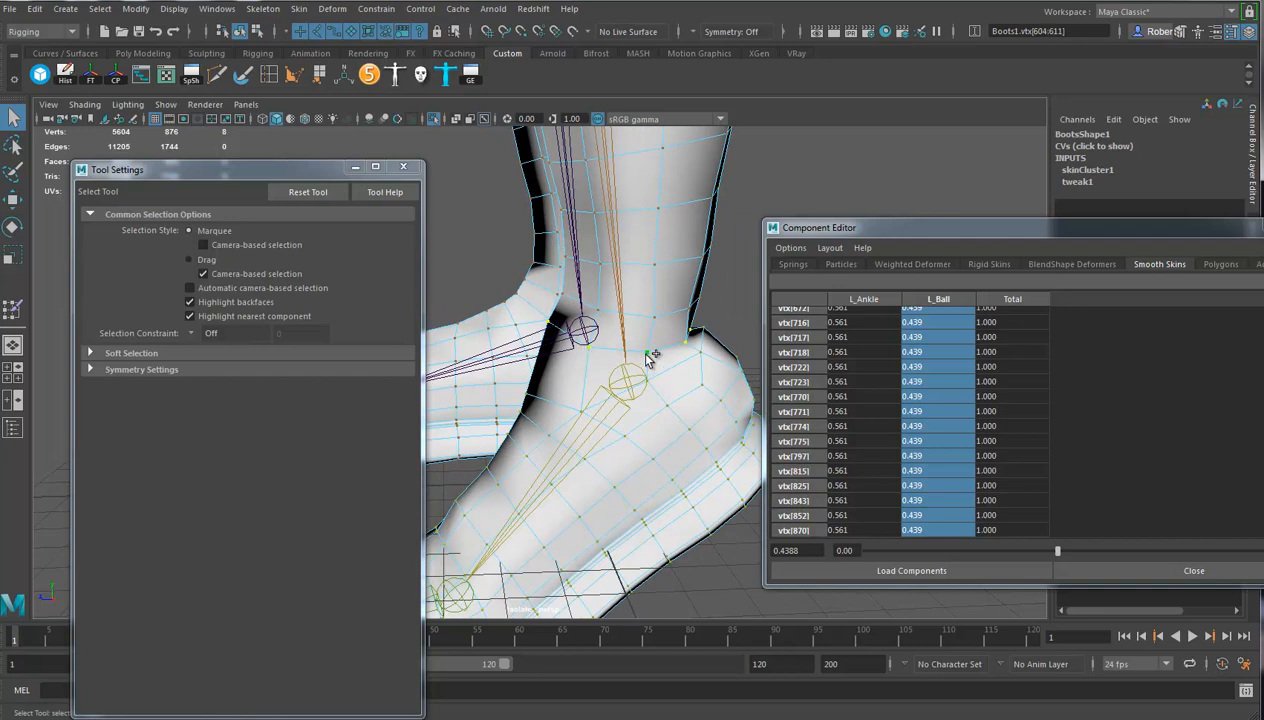
{"action": "left_click_drag", "start_coordinate": [627, 410], "coordinate": [621, 359], "text": "alt"}
{"action": "left_click", "coordinate": [610, 372]}
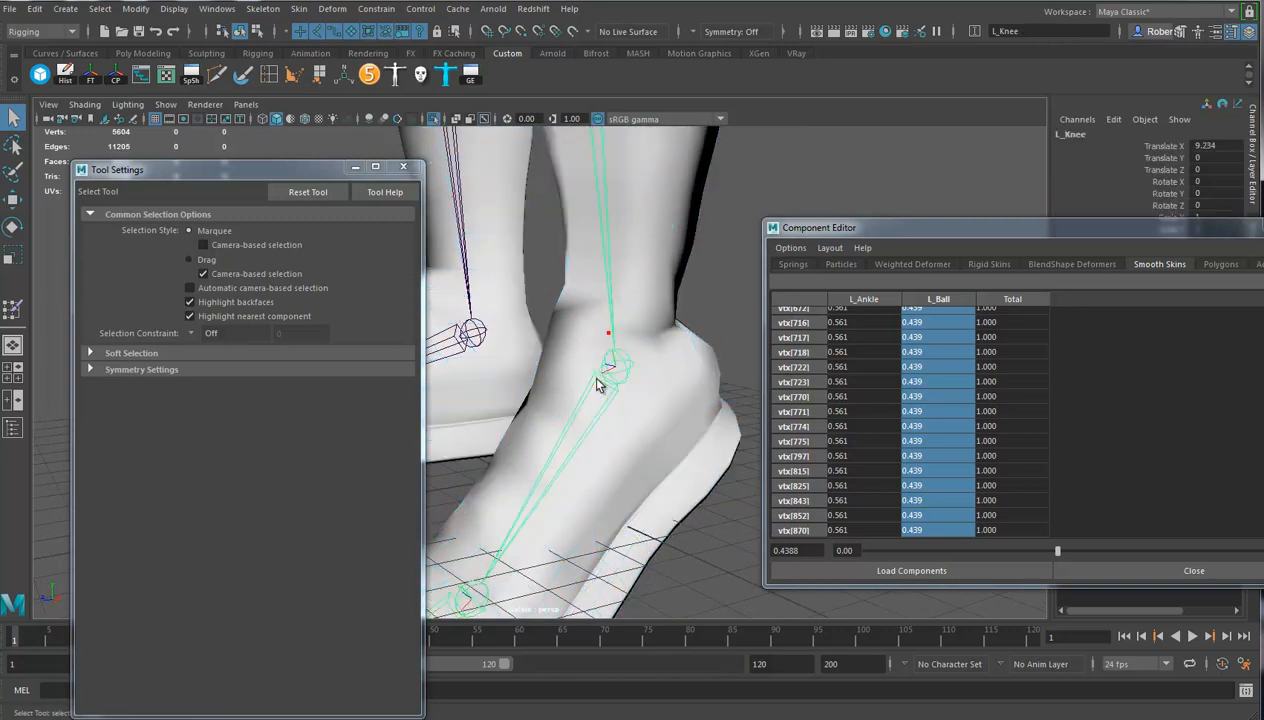
{"action": "left_click", "coordinate": [642, 330]}
{"action": "right_click_drag", "start_coordinate": [585, 332], "coordinate": [515, 327]}
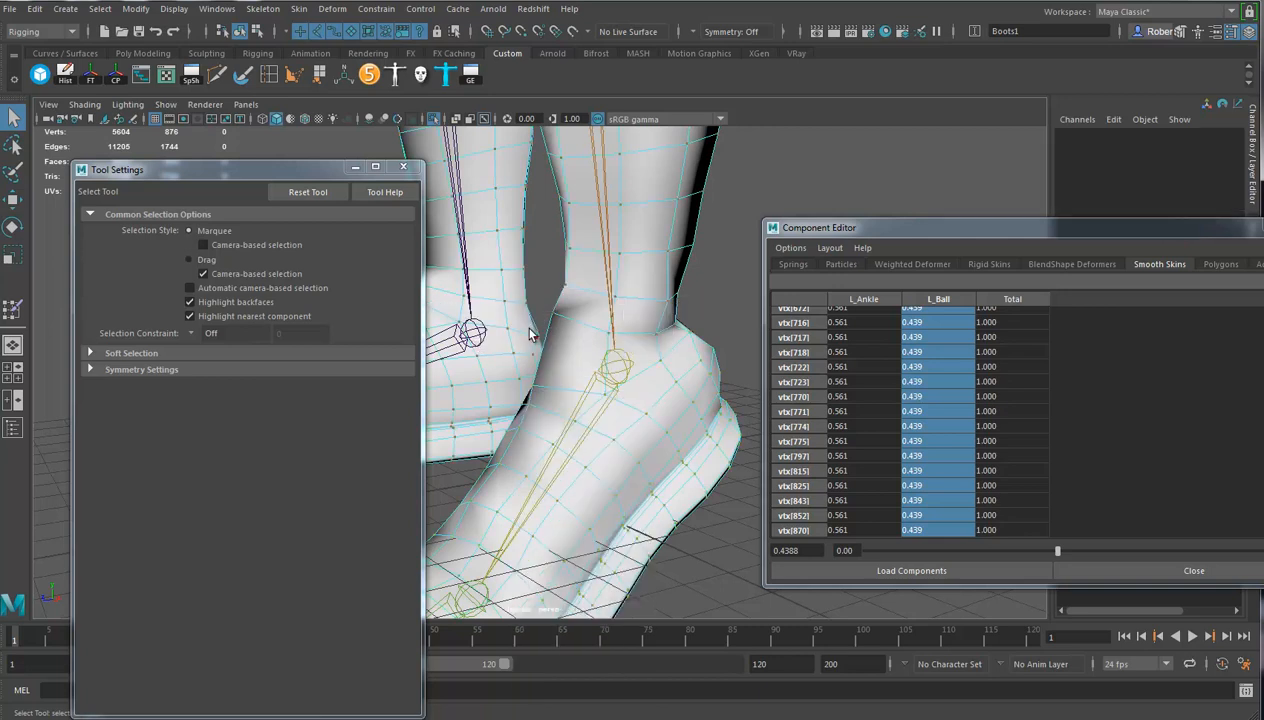
{"action": "left_click", "coordinate": [255, 33]}
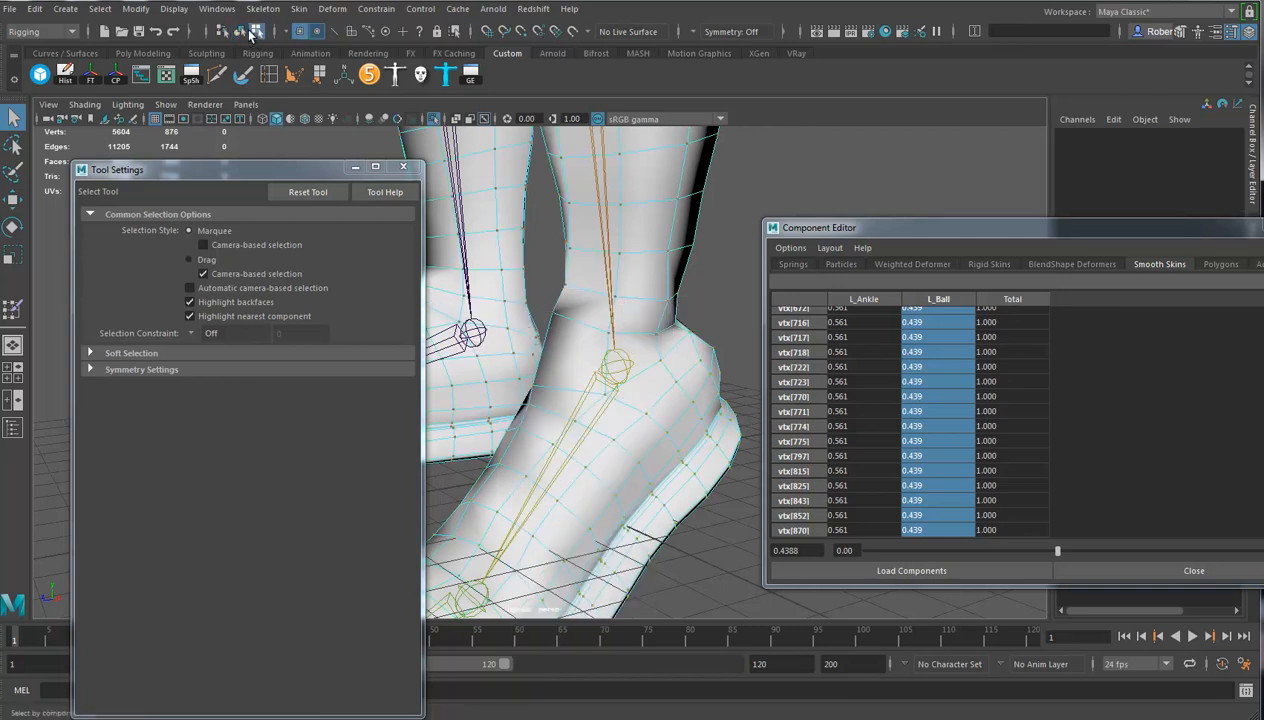
{"action": "left_click", "coordinate": [609, 334]}
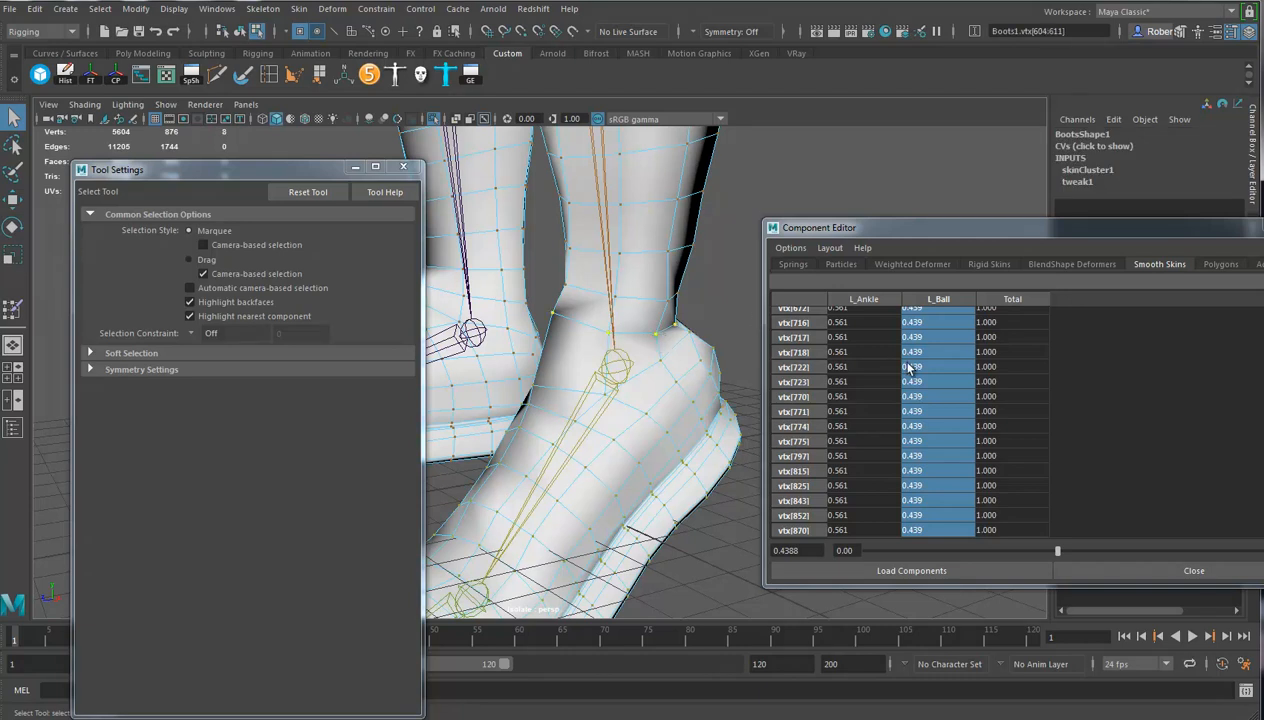
{"action": "left_click", "coordinate": [790, 255]}
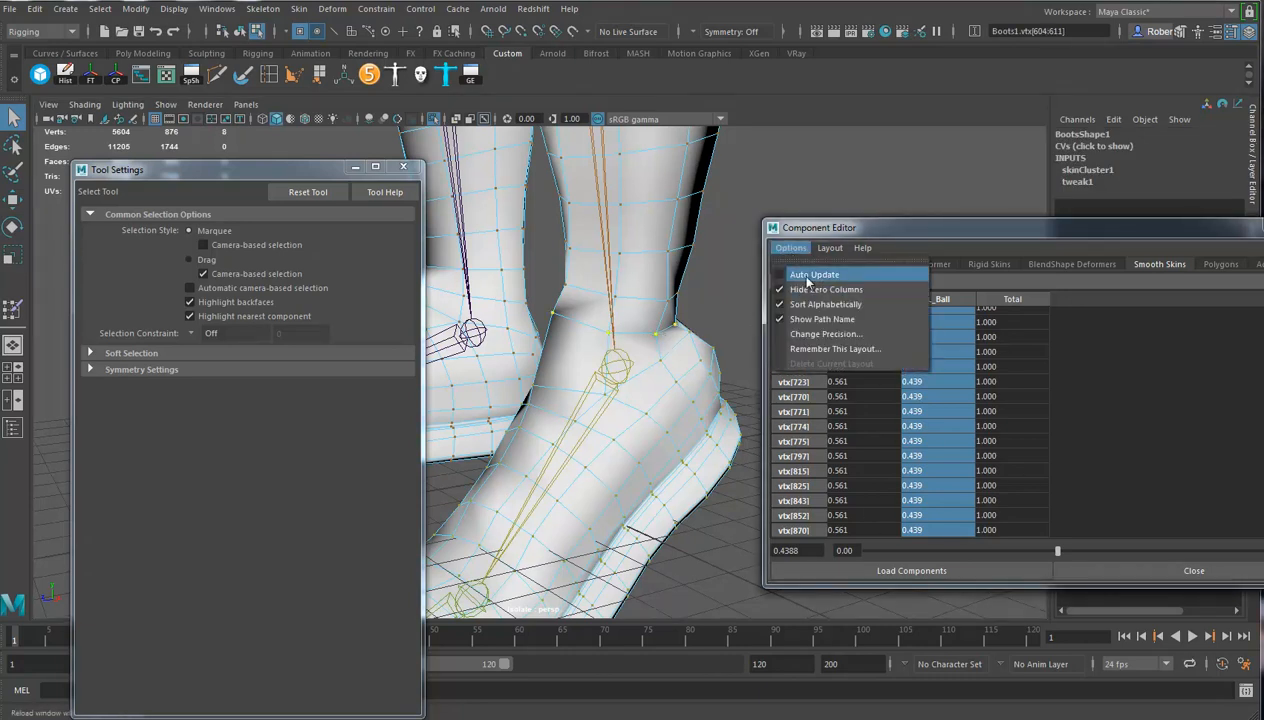
{"action": "left_click", "coordinate": [807, 286]}
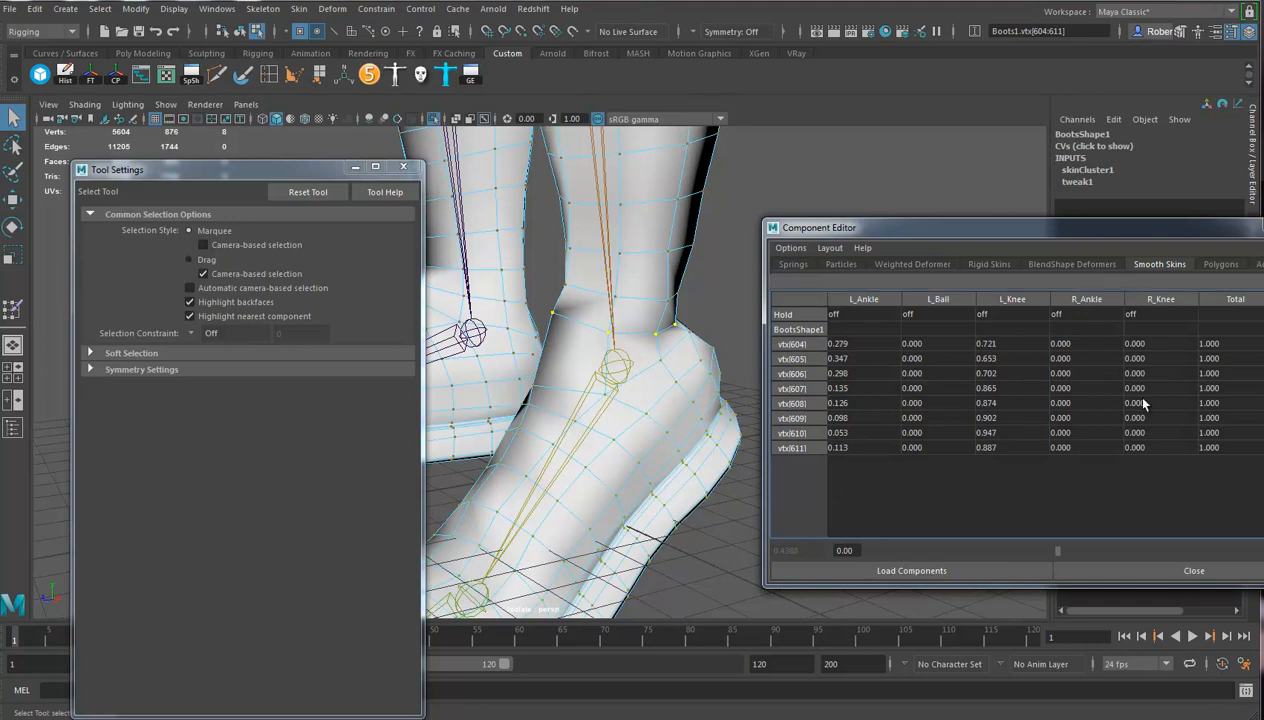
Set the R_Knee, R_Ankle and L_Ball weights to 0 for all vertices in the ankle loop
{"action": "left_click_drag", "start_coordinate": [1150, 341], "coordinate": [1150, 448]}
{"action": "type", "text": "0"}
{"action": "key", "text": "Return"}
{"action": "left_click_drag", "start_coordinate": [1071, 349], "coordinate": [1078, 451]}
{"action": "type", "text": "0"}
{"action": "key", "text": "Return"}
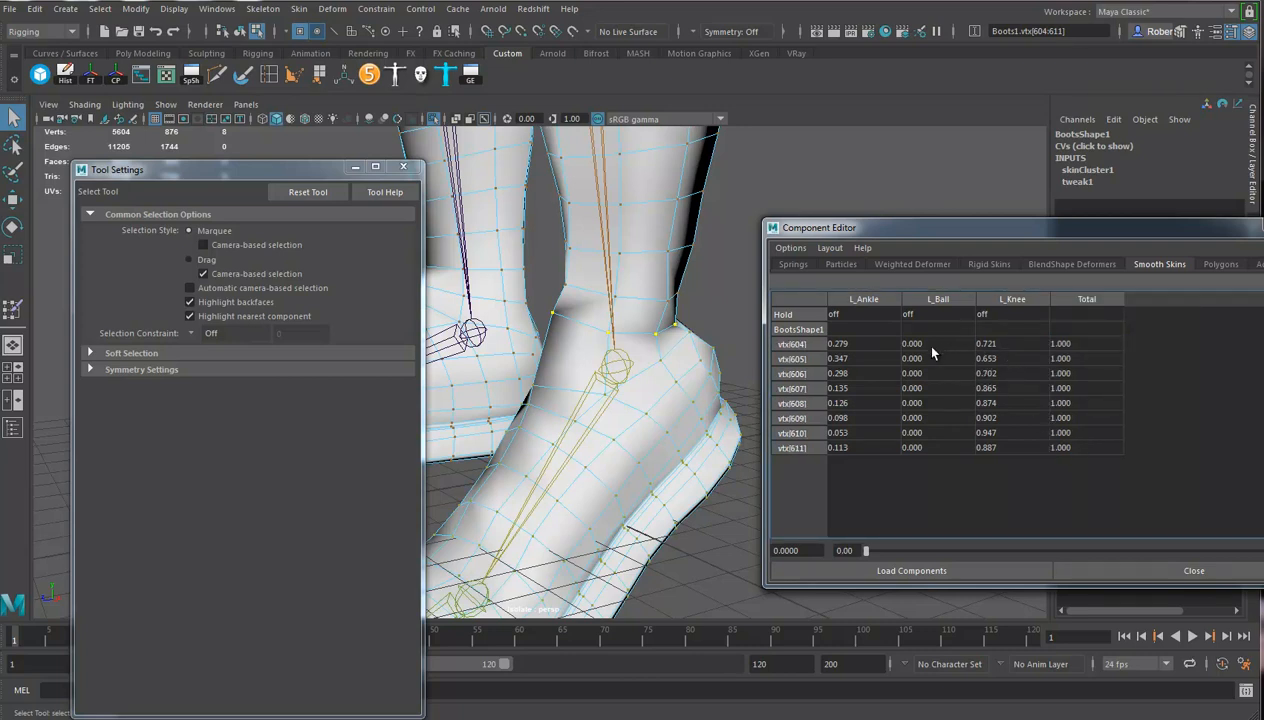
{"action": "left_click_drag", "start_coordinate": [931, 346], "coordinate": [936, 447]}
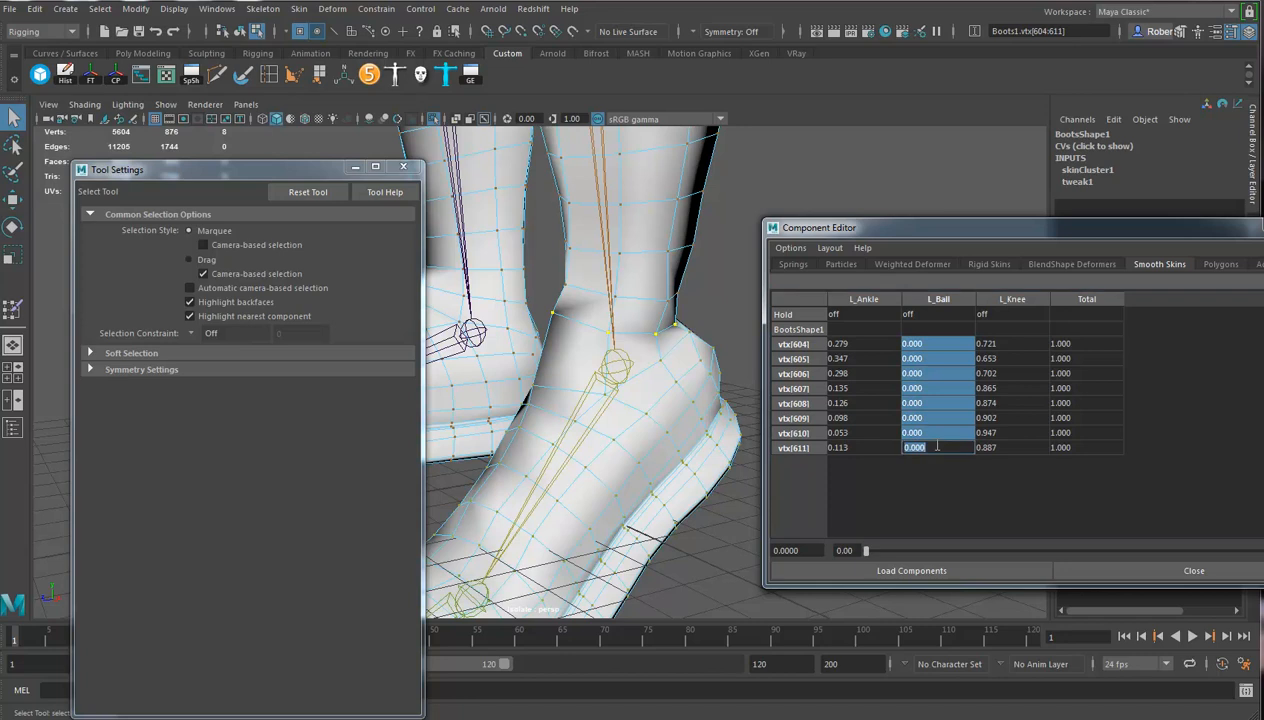
{"action": "key", "text": "Return"}
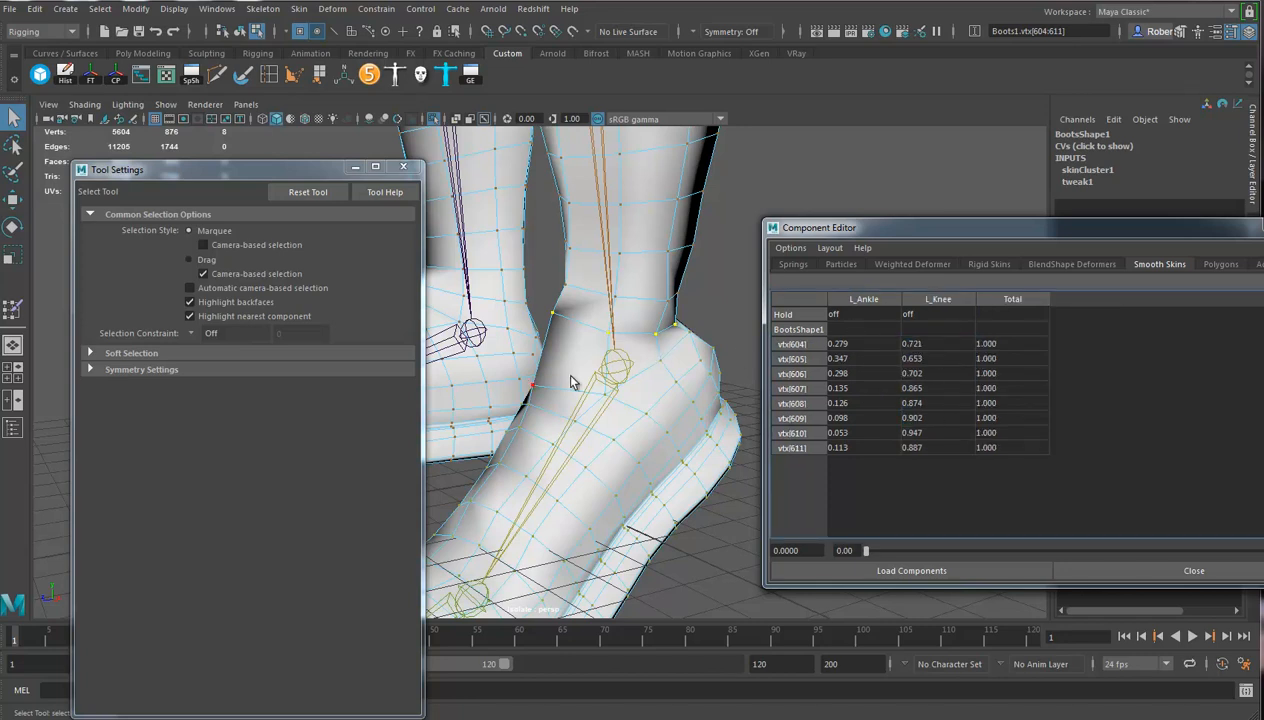
Set the ankle loop's L_Knee weight to 0.8, and adjust its L_Ankle weight to about 0.345
{"action": "left_click_drag", "start_coordinate": [927, 341], "coordinate": [938, 450]}
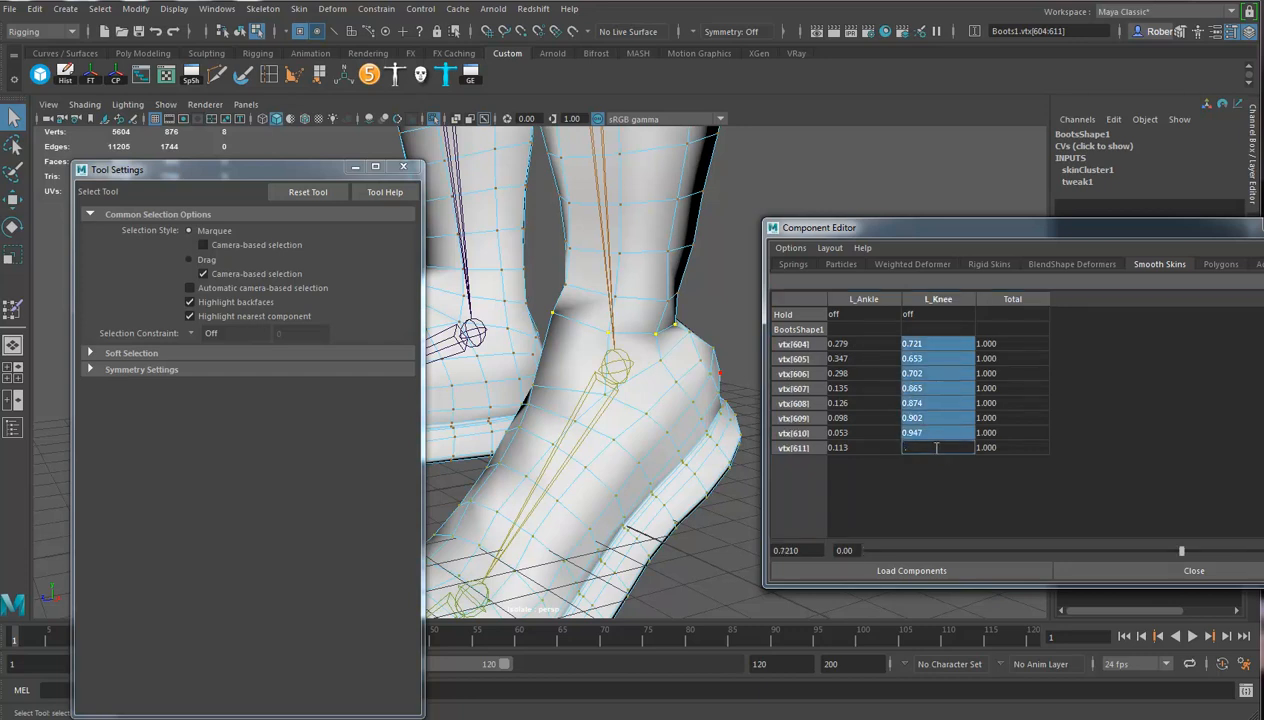
{"action": "type", "text": "0.8"}
{"action": "key", "text": "Return"}
{"action": "left_click_drag", "start_coordinate": [848, 345], "coordinate": [847, 442]}
{"action": "left_click_drag", "start_coordinate": [954, 550], "coordinate": [1016, 551]}
Select all vertices of the left boot's shaft from above the ankle up to the top opening
{"action": "mouse_move", "coordinate": [666, 457]}
{"action": "left_mouse_down", "text": "alt"}
{"action": "mouse_move", "coordinate": [598, 440]}
{"action": "mouse_move", "coordinate": [660, 470]}
{"action": "left_mouse_up", "text": "alt"}
{"action": "left_click_drag", "start_coordinate": [628, 346], "coordinate": [660, 424], "text": "alt"}
{"action": "left_click", "coordinate": [660, 251]}
{"action": "left_click_drag", "start_coordinate": [658, 255], "coordinate": [593, 197], "text": "alt"}
{"action": "left_click_drag", "start_coordinate": [574, 133], "coordinate": [755, 370]}
{"action": "right_click_drag", "start_coordinate": [716, 352], "coordinate": [826, 316], "text": "shift"}
{"action": "left_click_drag", "start_coordinate": [720, 380], "coordinate": [640, 452], "text": "alt"}
Flood the selected shaft vertices with L_Knee influence in the Paint Skin Weights Tool, using the Add operation at value 1
{"action": "left_click", "coordinate": [14, 308]}
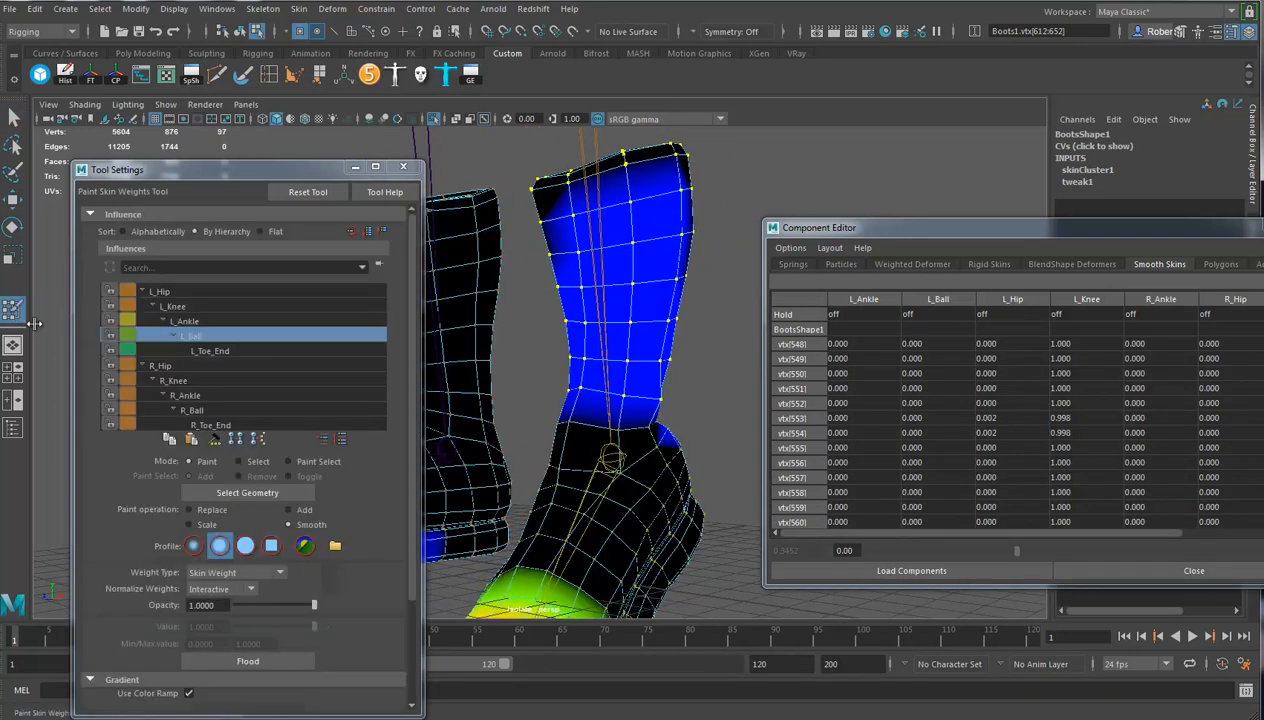
{"action": "left_click_drag", "start_coordinate": [511, 359], "coordinate": [528, 353], "text": "alt"}
{"action": "middle_click_drag", "start_coordinate": [528, 353], "coordinate": [610, 229], "text": "alt"}
{"action": "left_click_drag", "start_coordinate": [640, 460], "coordinate": [445, 383], "text": "alt"}
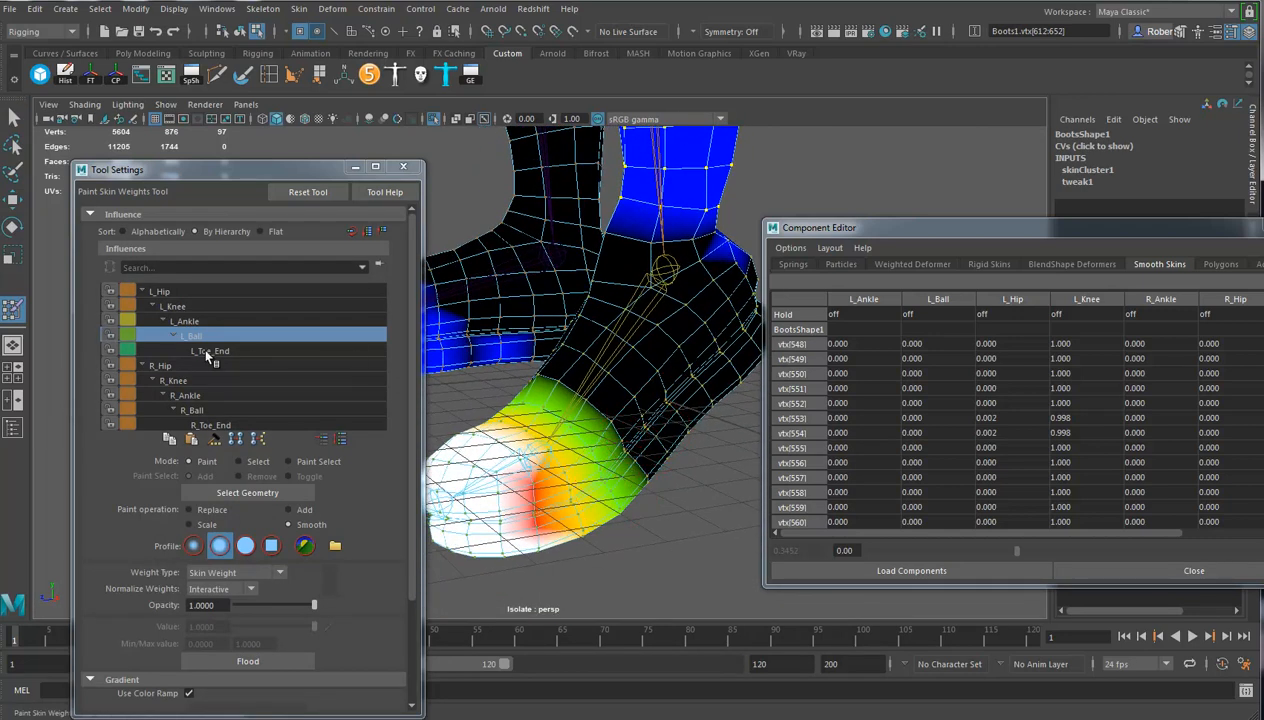
{"action": "left_click_drag", "start_coordinate": [745, 217], "coordinate": [651, 410], "text": "alt"}
{"action": "middle_click_drag", "start_coordinate": [652, 410], "coordinate": [650, 419], "text": "alt"}
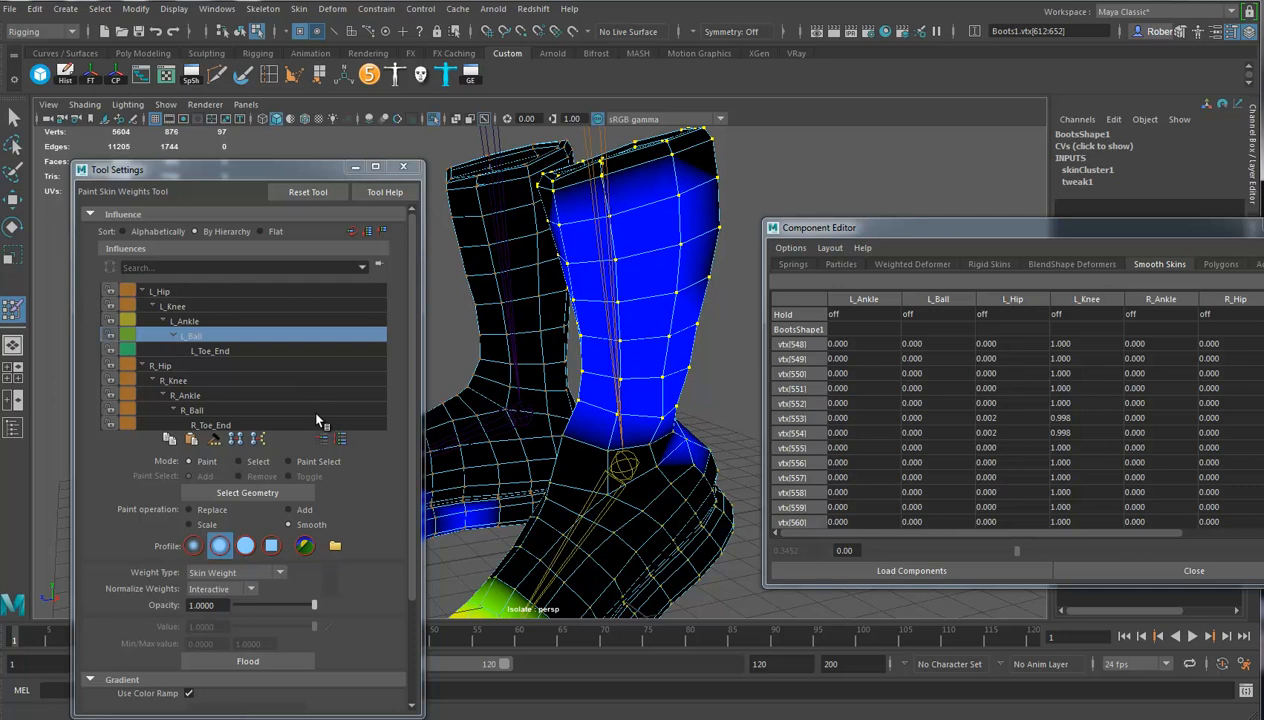
{"action": "left_click", "coordinate": [176, 306]}
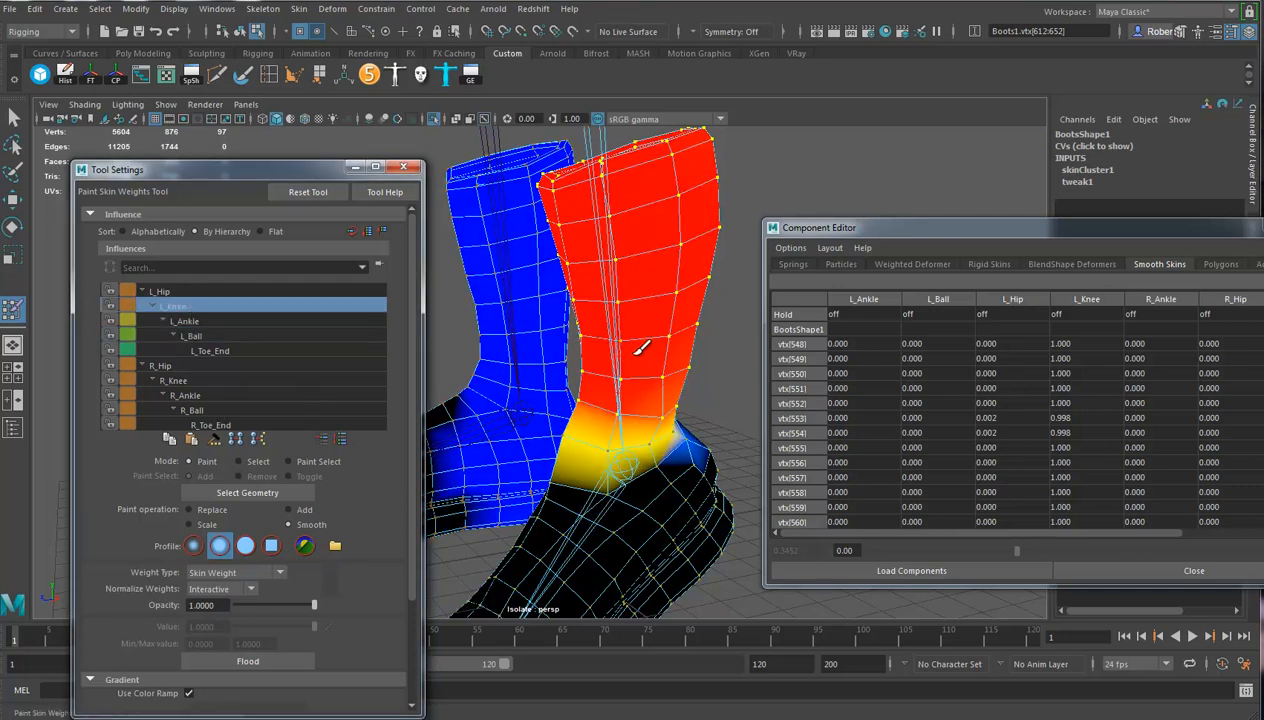
{"action": "left_click", "coordinate": [262, 660]}
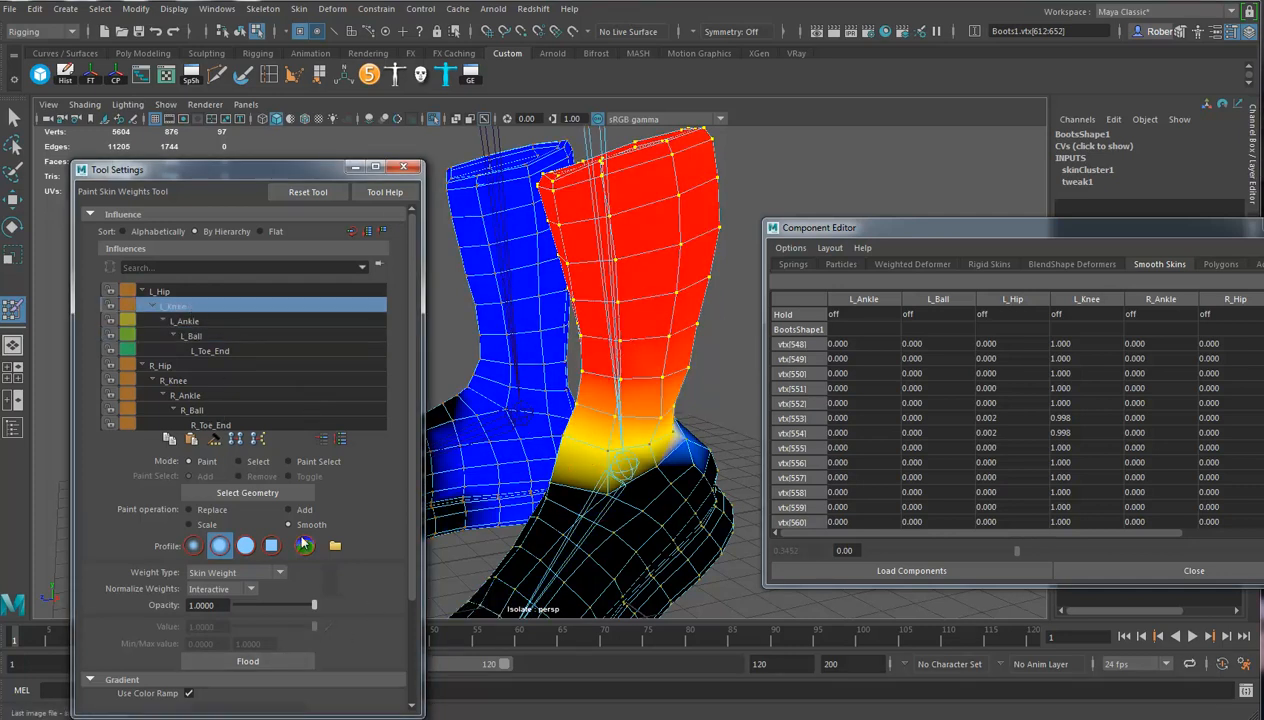
{"action": "left_click", "coordinate": [288, 510]}
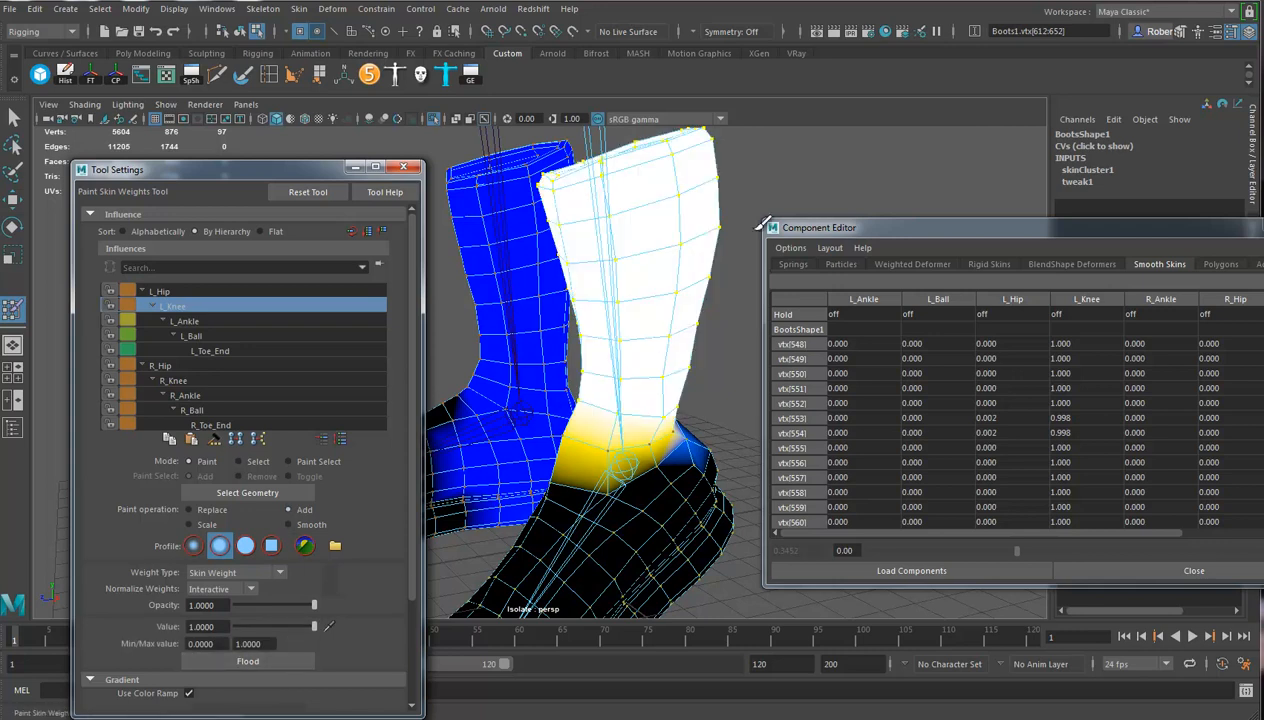
{"action": "left_click_drag", "start_coordinate": [603, 318], "coordinate": [650, 305], "text": "alt"}
{"action": "middle_click_drag", "start_coordinate": [648, 353], "coordinate": [623, 393], "text": "alt"}
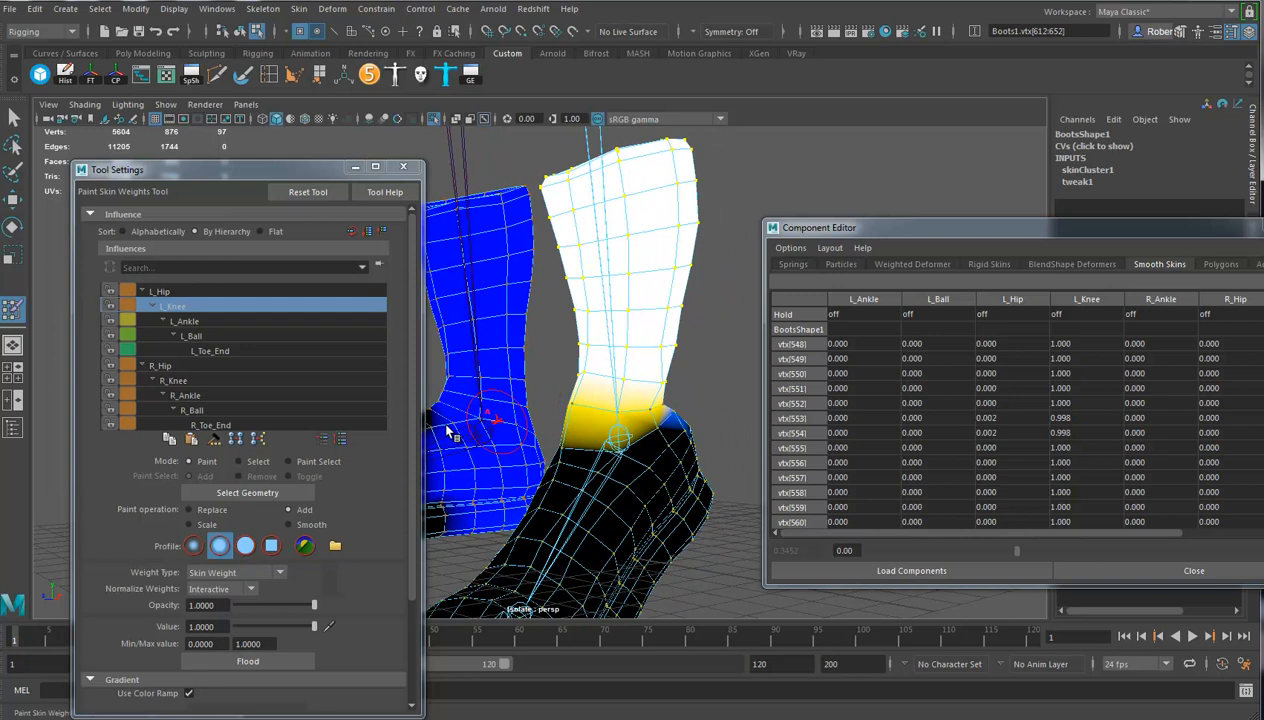
Check the L_Ball influence around the left heel, and select the vertex at the back of the heel to list its weights
{"action": "left_click_drag", "start_coordinate": [615, 400], "coordinate": [697, 410], "text": "alt"}
{"action": "left_click", "coordinate": [195, 335]}
{"action": "left_click_drag", "start_coordinate": [612, 473], "coordinate": [603, 410], "text": "alt"}
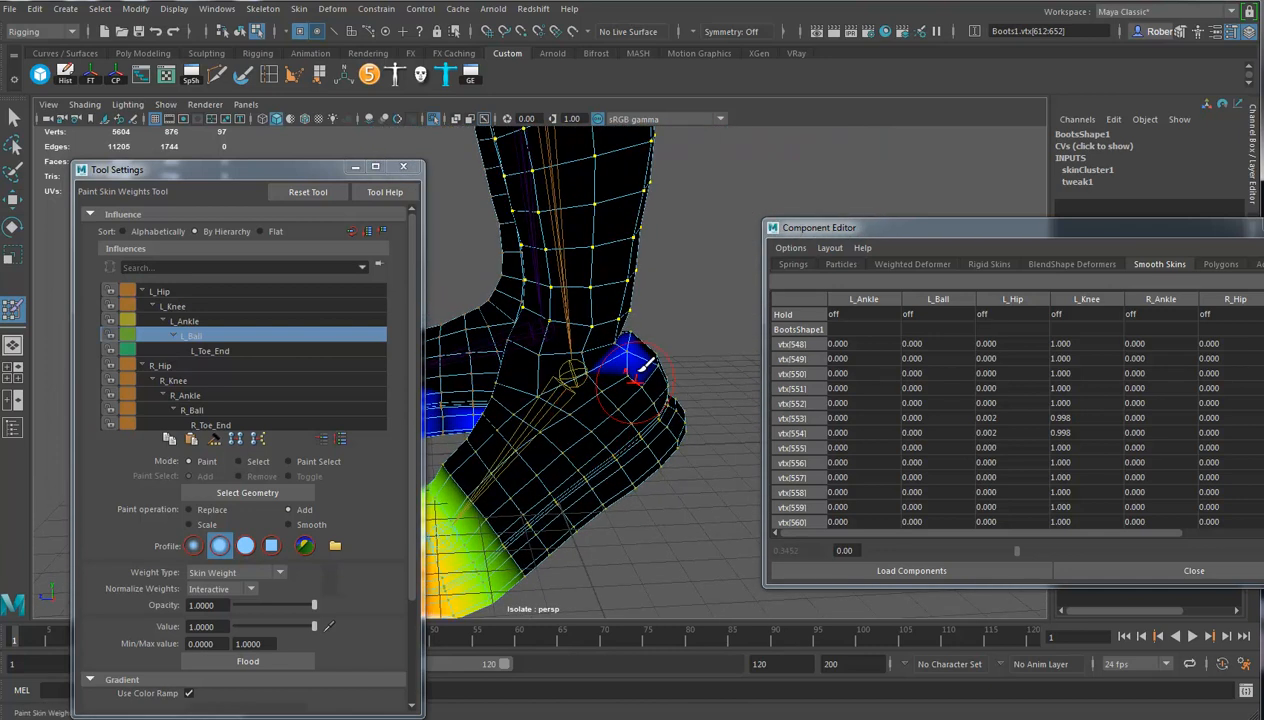
{"action": "left_click", "coordinate": [13, 199]}
{"action": "right_click_drag", "start_coordinate": [600, 352], "coordinate": [600, 352]}
{"action": "left_click", "coordinate": [624, 352]}
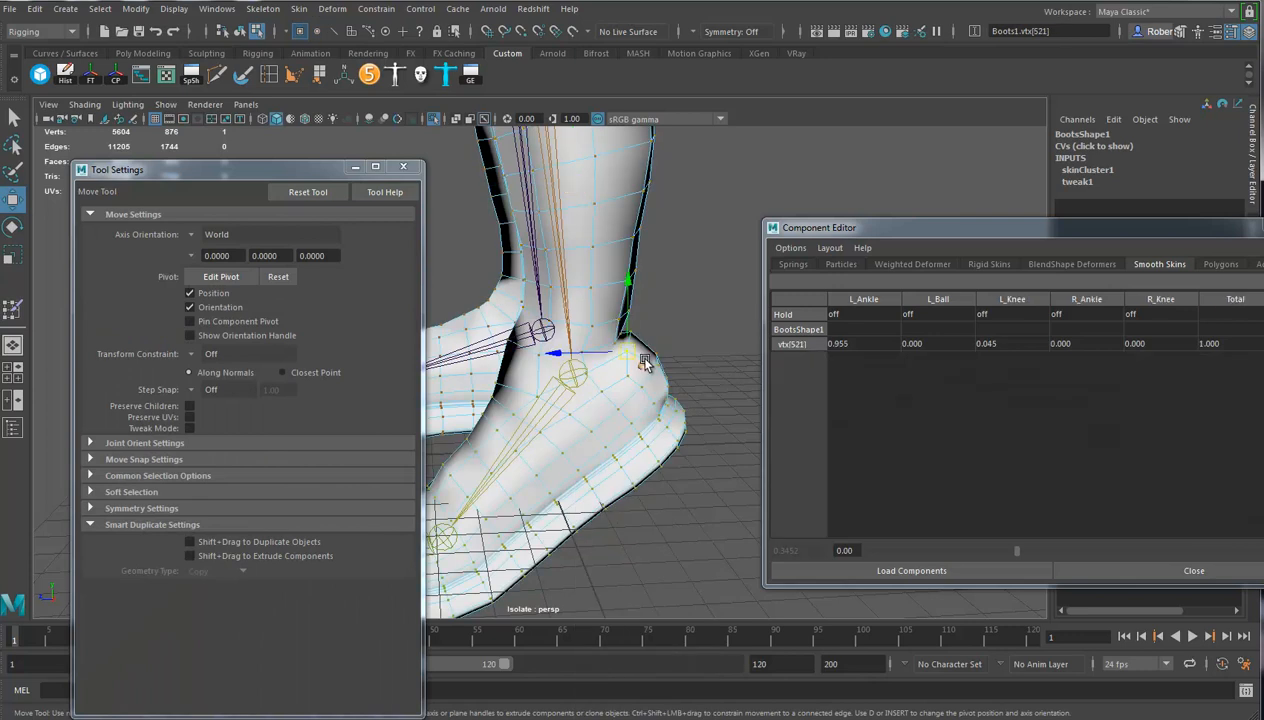
Hammer the skin weights of the selected vertex at the back of the left heel, and close the Component Editor
{"action": "left_click", "coordinate": [299, 9]}
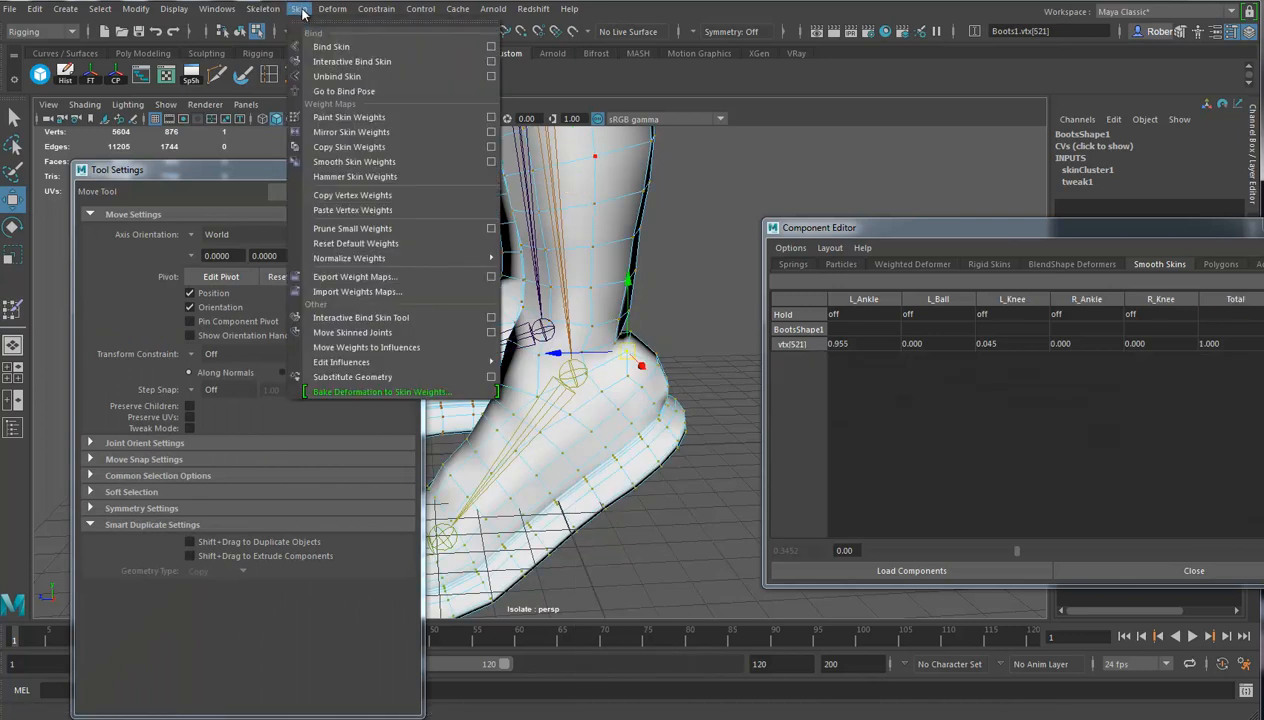
{"action": "left_click", "coordinate": [351, 177]}
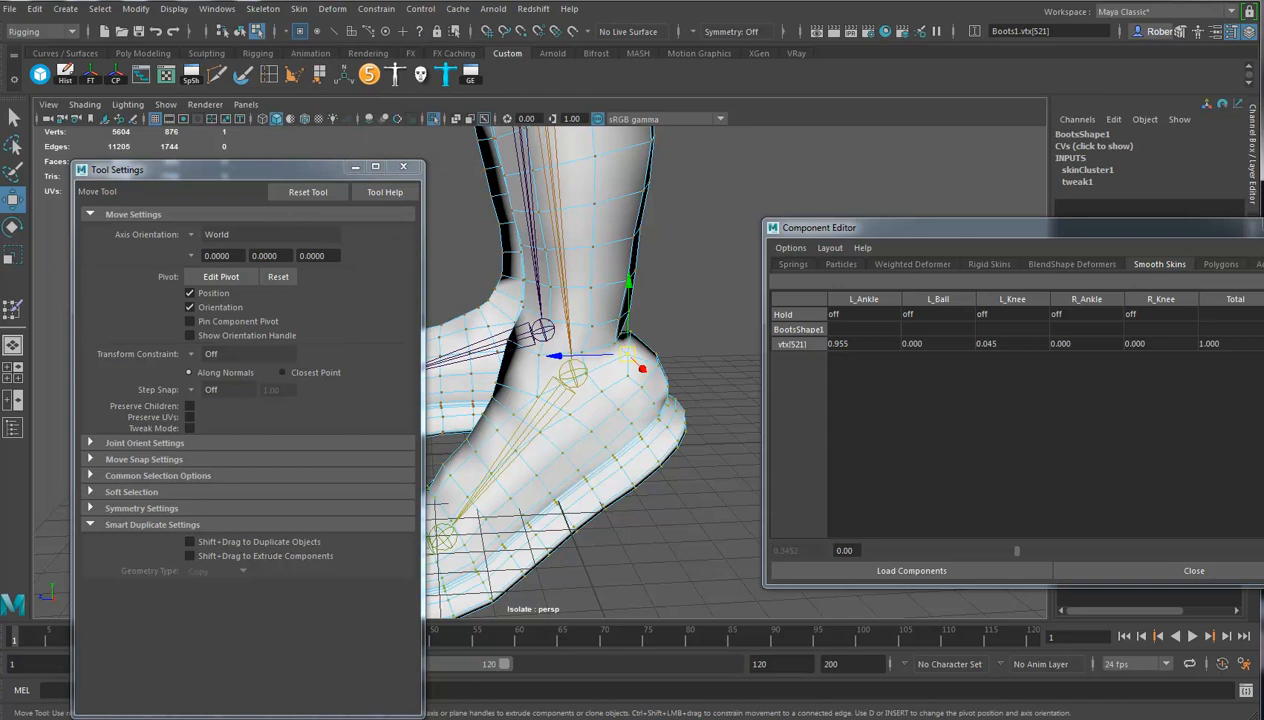
{"action": "left_click", "coordinate": [1193, 570]}
Rotate the left ankle joint to test the boot's deformation, and return the joint to its preferred angle
{"action": "middle_click_drag", "start_coordinate": [705, 336], "coordinate": [832, 333], "text": "alt"}
{"action": "right_click_drag", "start_coordinate": [832, 333], "coordinate": [742, 320], "text": "alt"}
{"action": "left_click_drag", "start_coordinate": [742, 320], "coordinate": [775, 311], "text": "alt"}
{"action": "left_click_drag", "start_coordinate": [593, 380], "coordinate": [652, 414]}
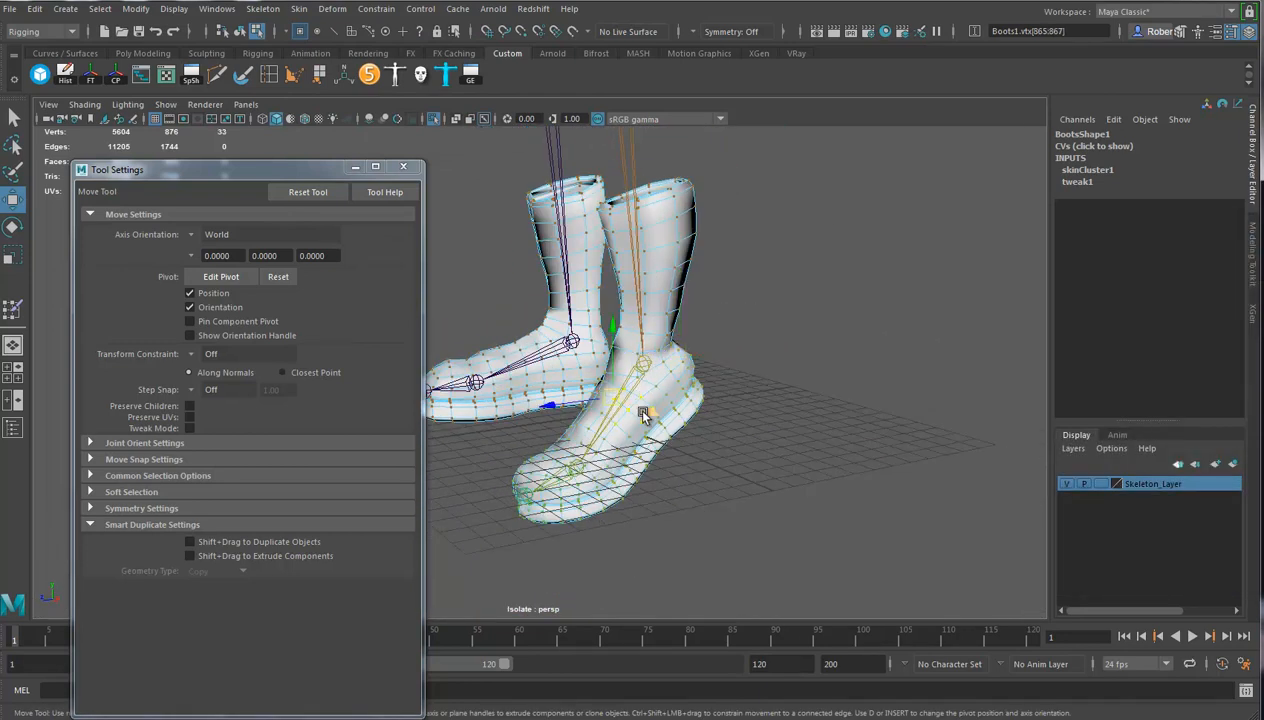
{"action": "key", "text": "F8"}
{"action": "left_click", "coordinate": [637, 385]}
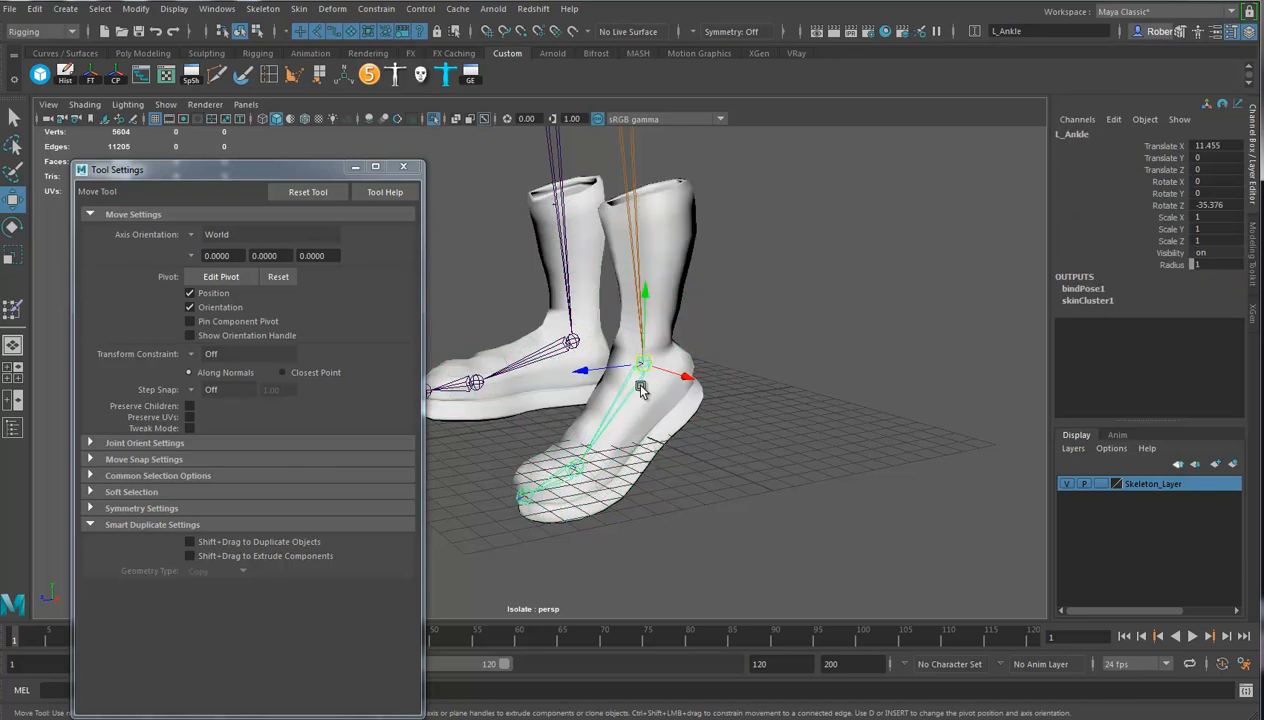
{"action": "key", "text": "e"}
{"action": "left_click_drag", "start_coordinate": [594, 343], "coordinate": [614, 318]}
{"action": "left_click_drag", "start_coordinate": [659, 368], "coordinate": [726, 455], "text": "alt"}
{"action": "right_click_drag", "start_coordinate": [615, 388], "coordinate": [744, 387]}
{"action": "left_click_drag", "start_coordinate": [794, 417], "coordinate": [698, 306], "text": "alt"}
Mirror the boots' skin weights across YZ, positive to negative X, using Closest point on surface and Closest joint
{"action": "left_click", "coordinate": [690, 304]}
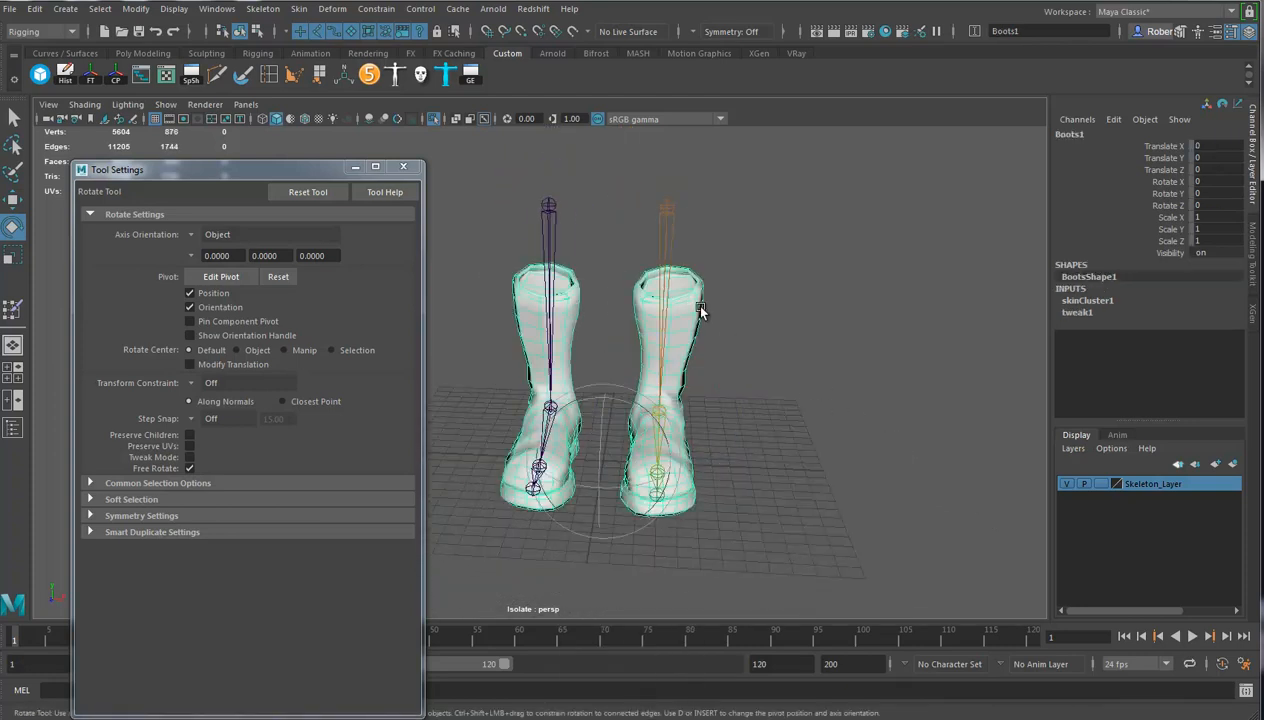
{"action": "left_click", "coordinate": [301, 9]}
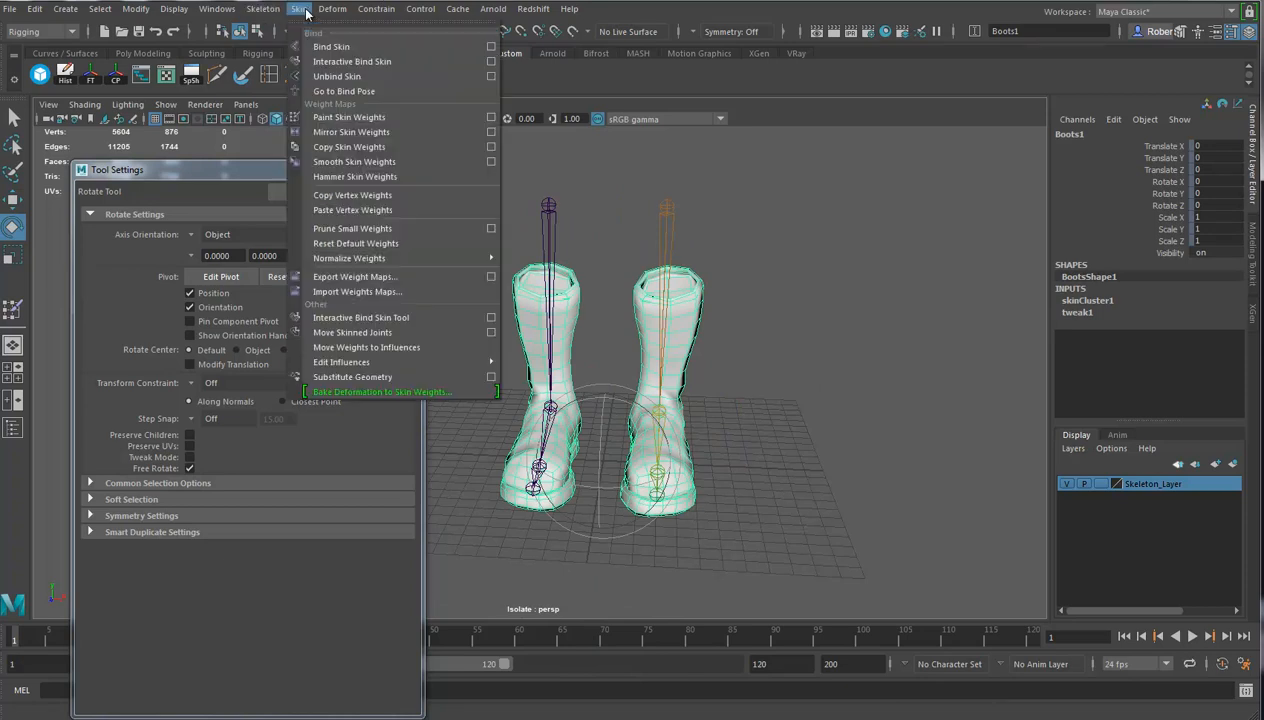
{"action": "left_click", "coordinate": [494, 131]}
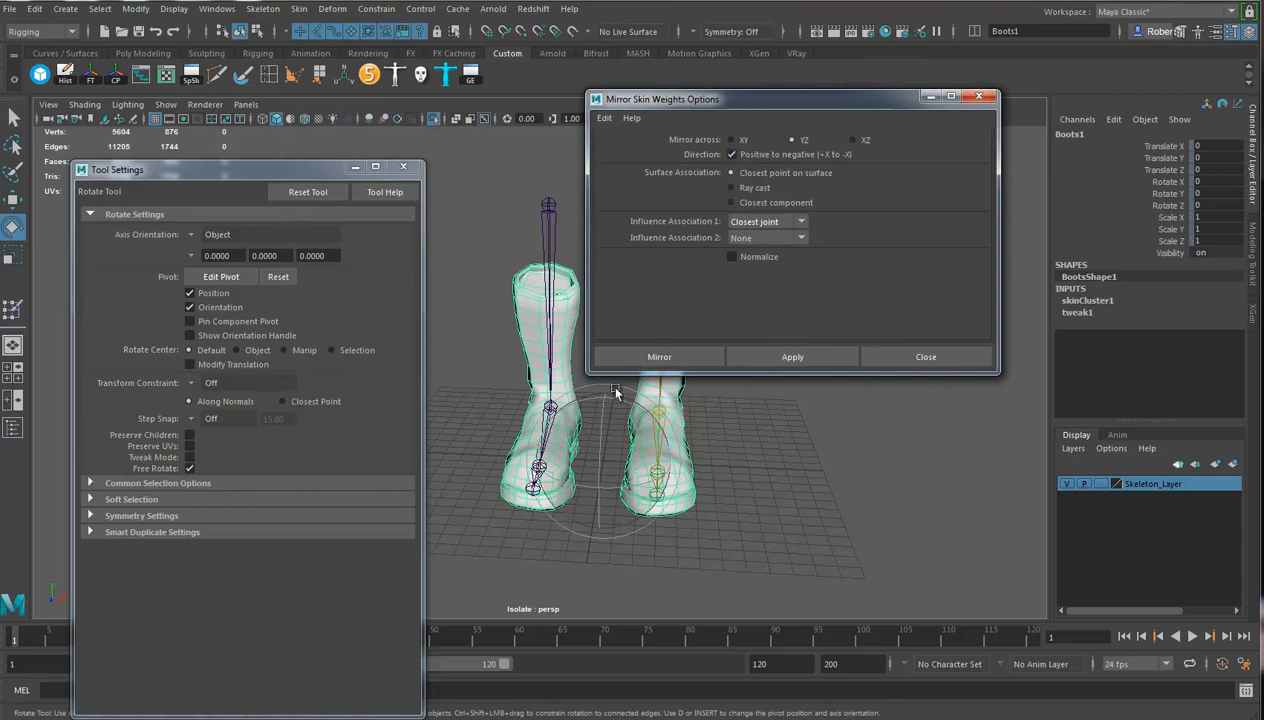
{"action": "left_click", "coordinate": [659, 357]}
Turn off view isolation to show the whole character, and select the left leg's hip joint together with the body mesh
{"action": "right_click_drag", "start_coordinate": [735, 440], "coordinate": [735, 425], "text": "alt"}
{"action": "middle_click_drag", "start_coordinate": [735, 423], "coordinate": [747, 526], "text": "alt"}
{"action": "left_click_drag", "start_coordinate": [747, 526], "coordinate": [741, 483], "text": "alt"}
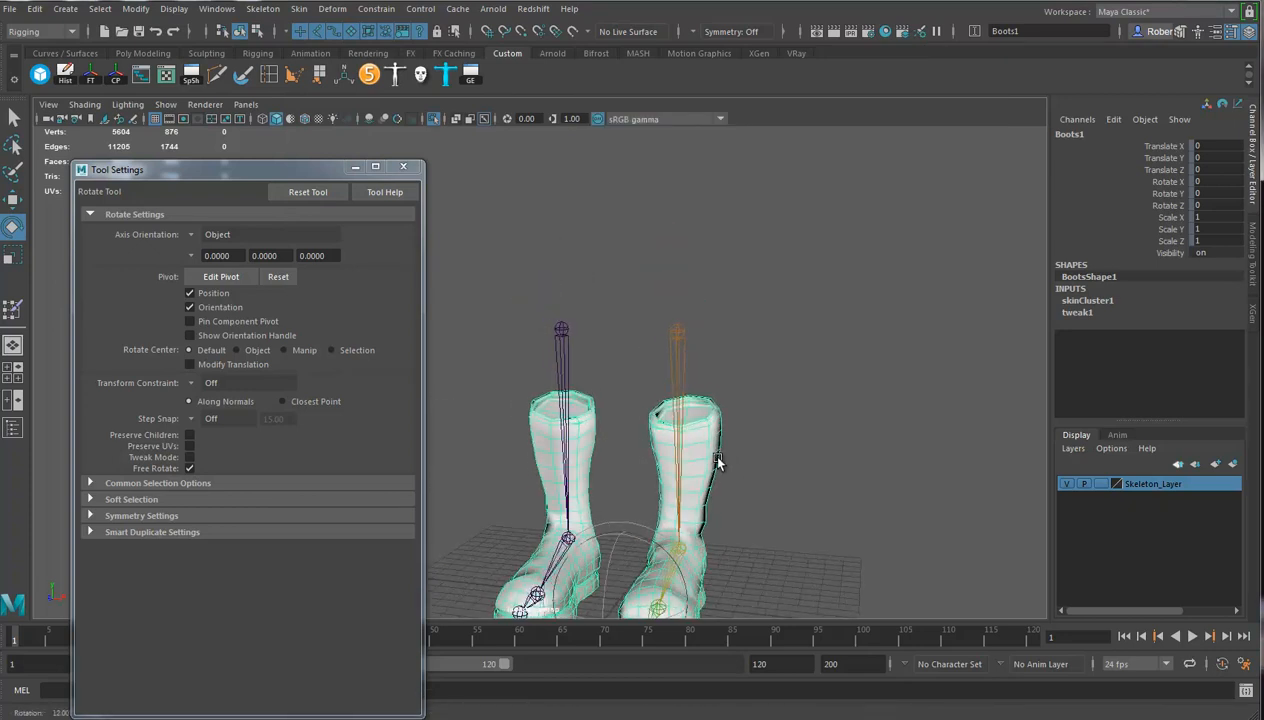
{"action": "left_click", "coordinate": [435, 119]}
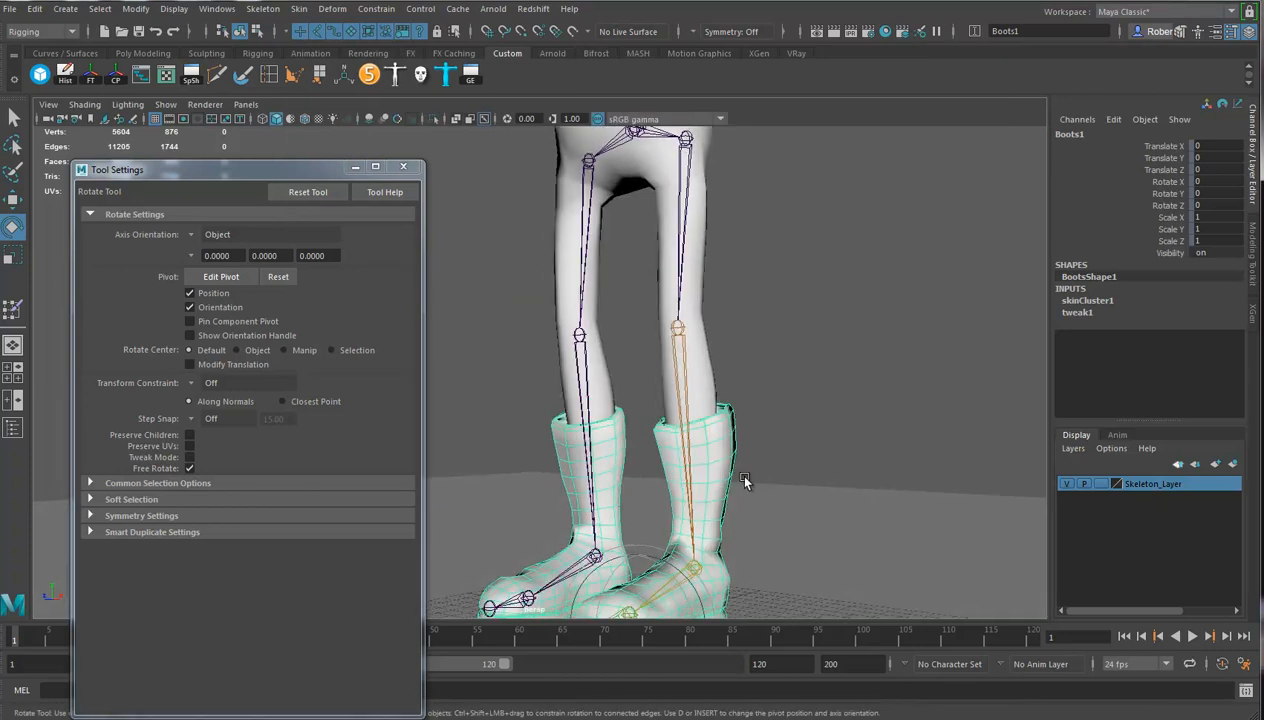
{"action": "left_click_drag", "start_coordinate": [675, 250], "coordinate": [677, 252]}
{"action": "left_click", "coordinate": [701, 290]}
{"action": "scroll", "coordinate": [700, 300], "scroll_direction": "down", "scroll_amount": 10}
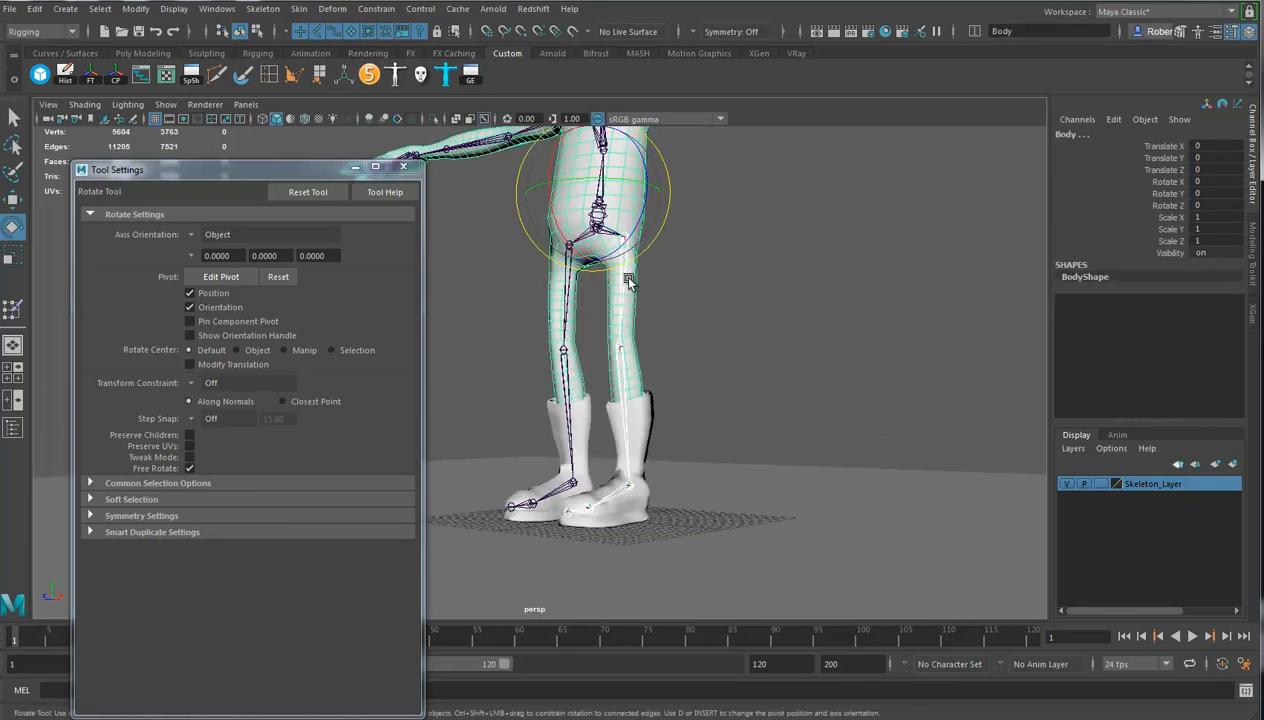
{"action": "left_click_drag", "start_coordinate": [707, 313], "coordinate": [731, 309], "text": "alt"}
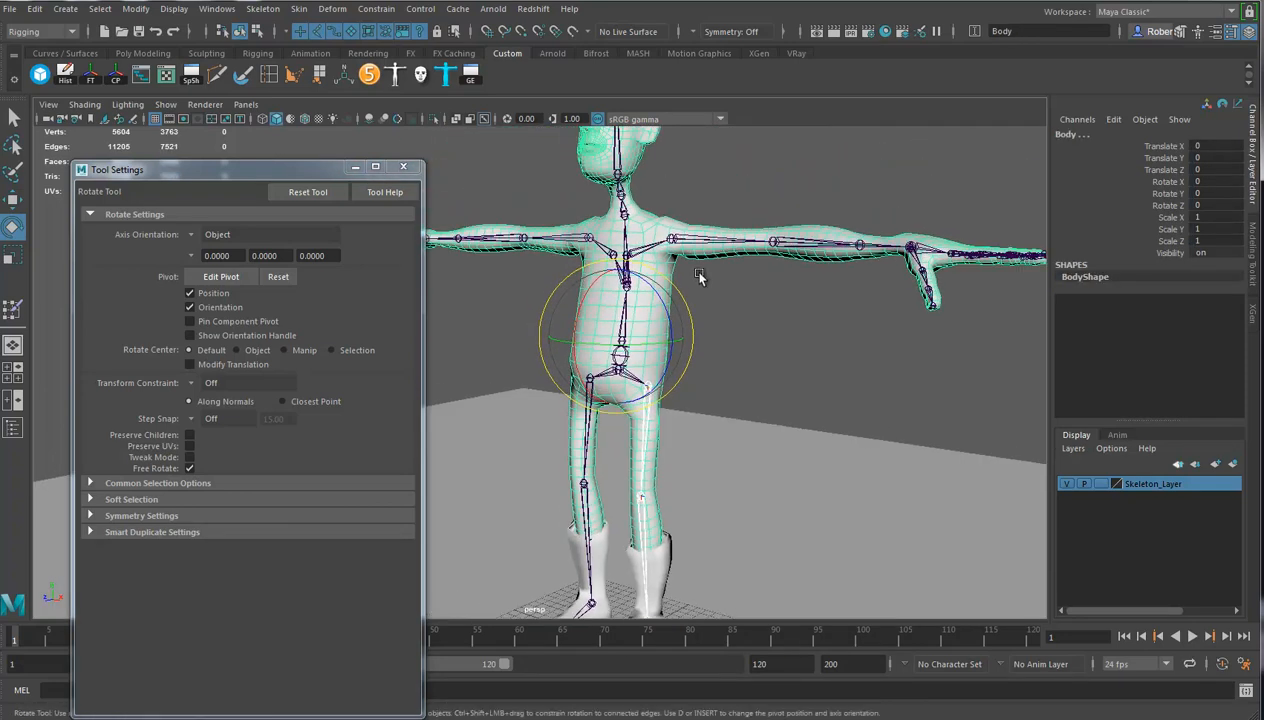
{"action": "left_click_drag", "start_coordinate": [692, 257], "coordinate": [701, 353], "text": "alt"}
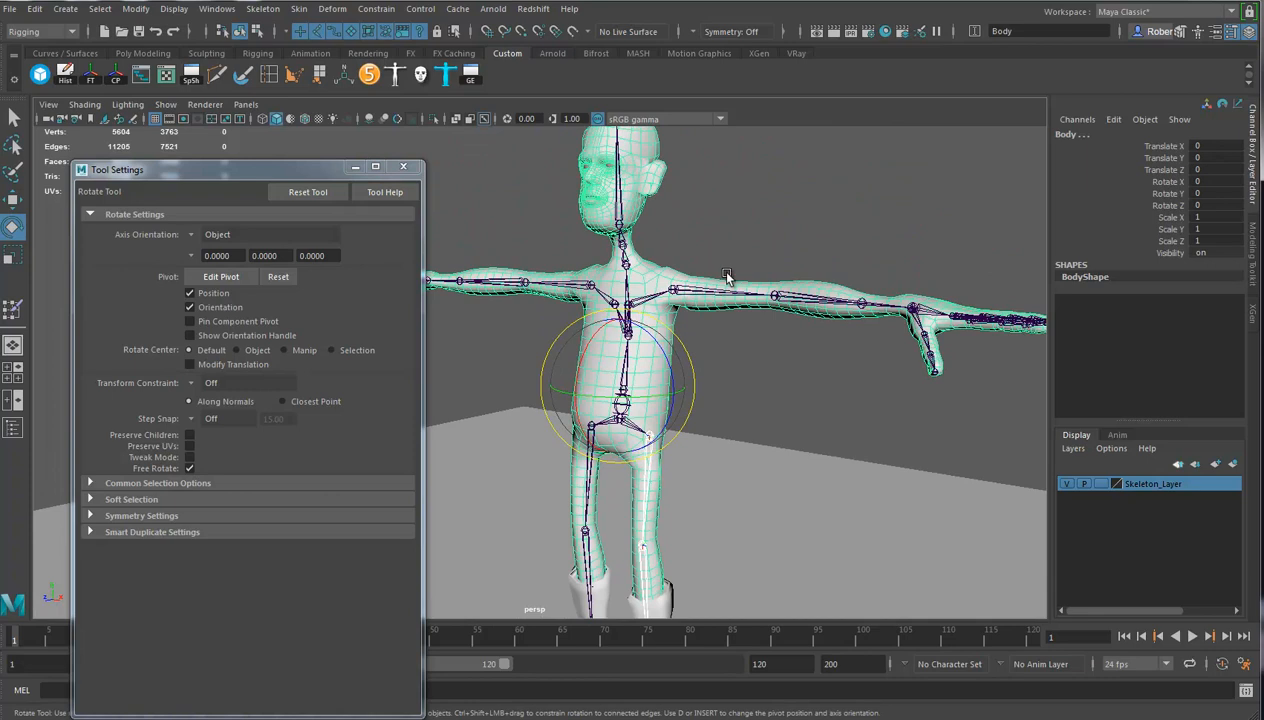
Bind the body mesh to the joint hierarchy using Closest distance, Classic linear skinning, max influences 3 and dropoff rate 10
{"action": "left_click", "coordinate": [299, 9]}
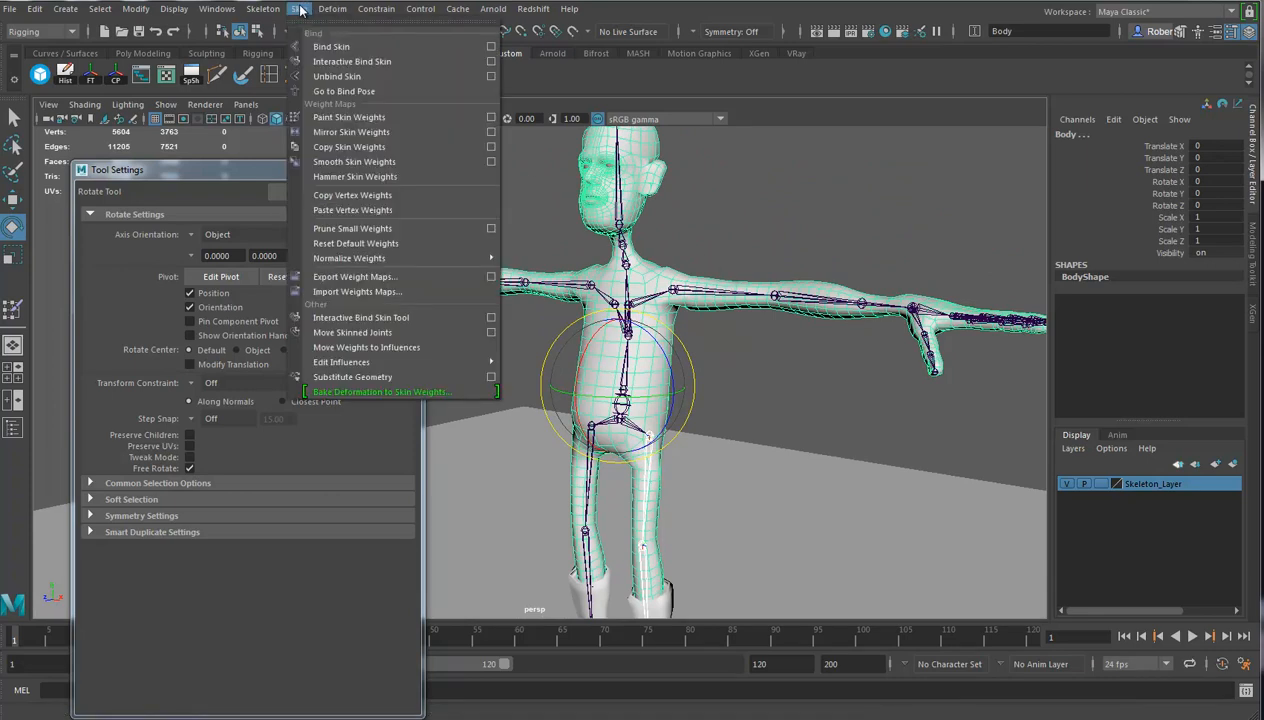
{"action": "mouse_move", "coordinate": [266, 12]}
{"action": "left_click", "coordinate": [491, 46]}
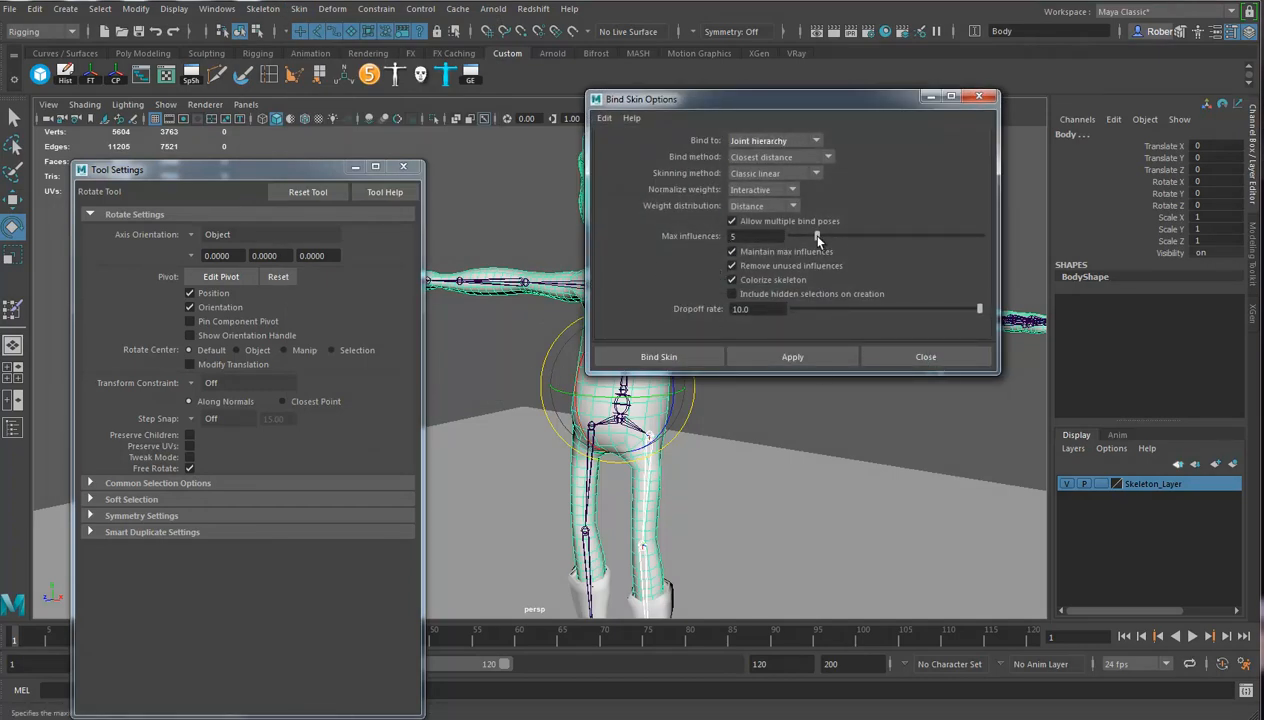
{"action": "left_click_drag", "start_coordinate": [811, 237], "coordinate": [804, 237]}
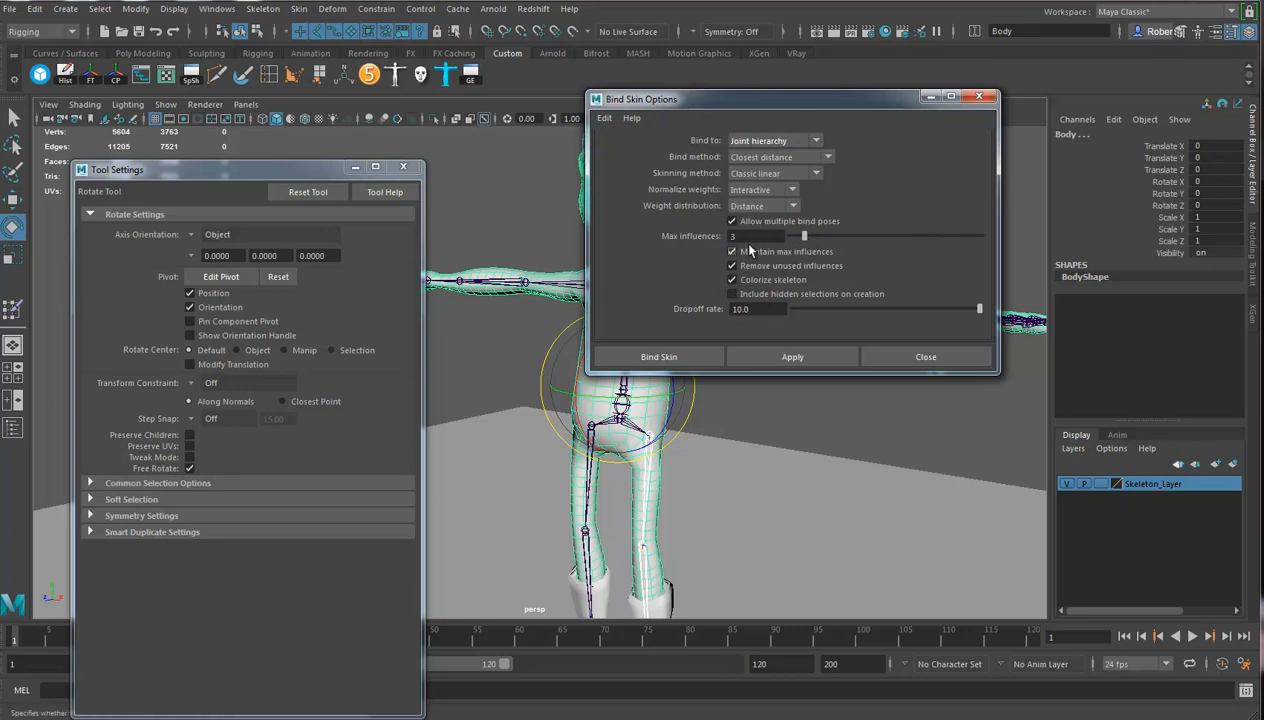
{"action": "left_click", "coordinate": [680, 361]}
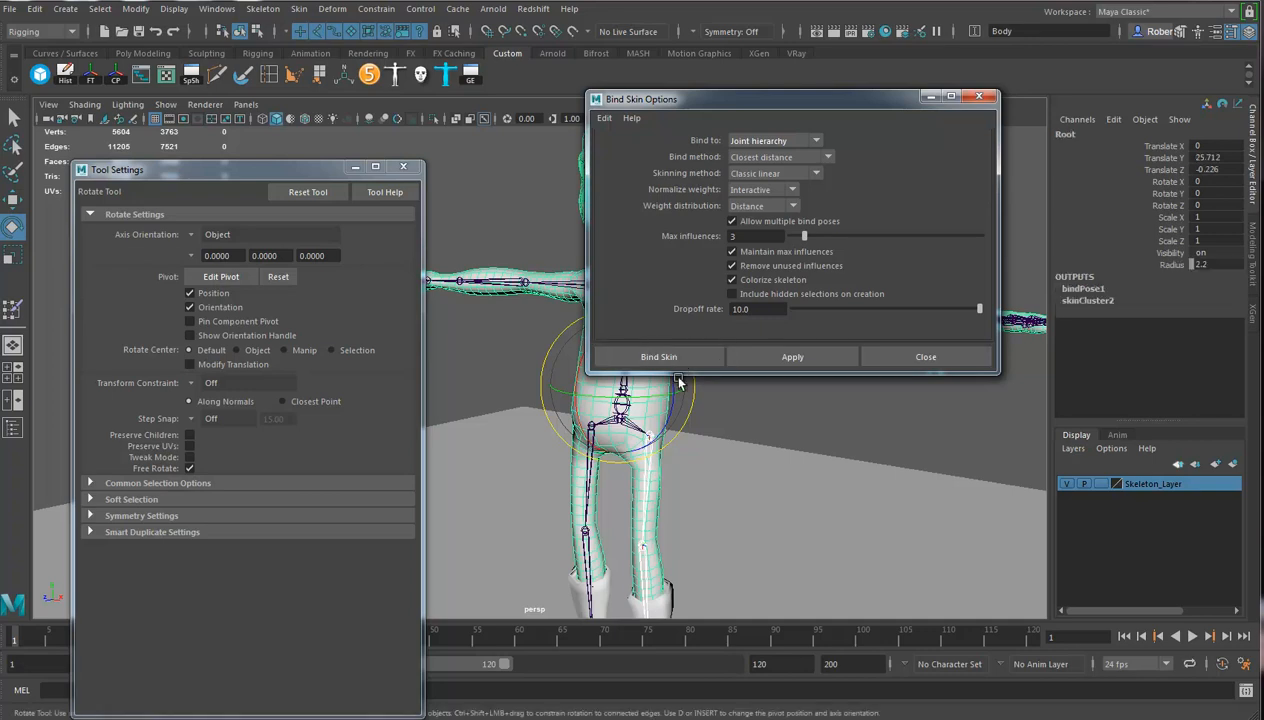
Bend the left knee joint to test how the body and boot deform, and return it to its straight pose
{"action": "left_click_drag", "start_coordinate": [742, 409], "coordinate": [622, 362], "text": "alt"}
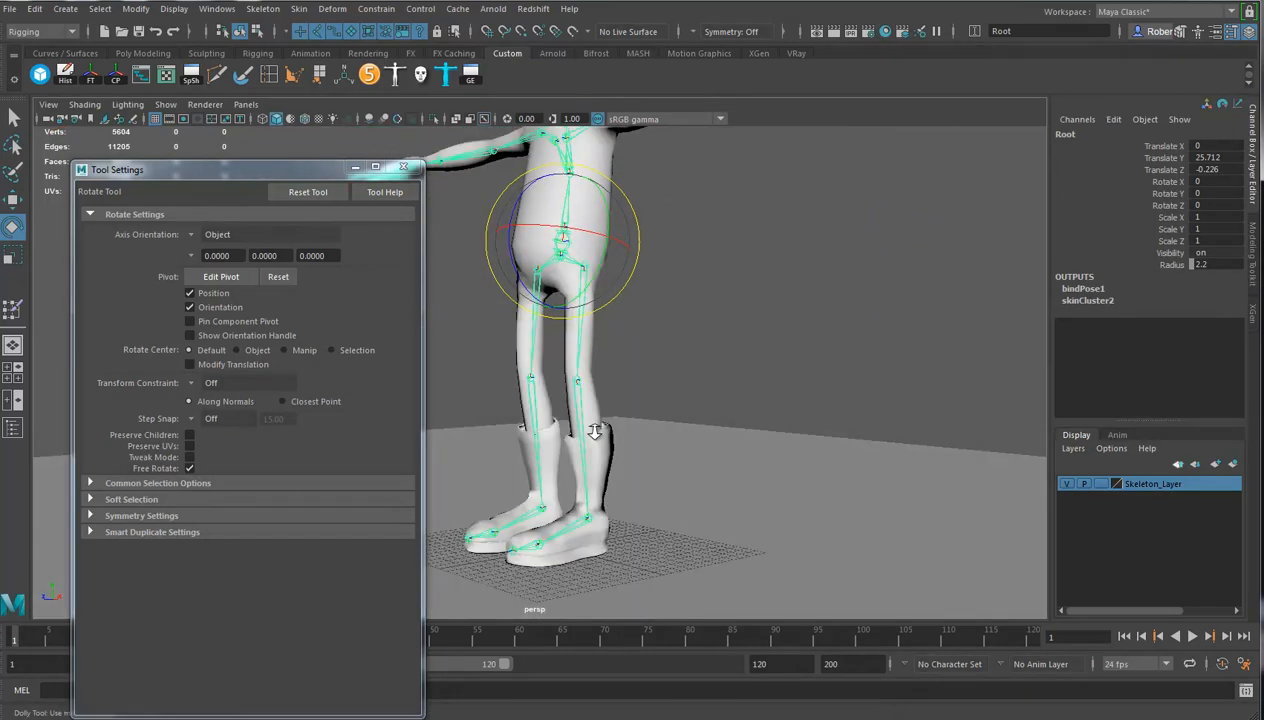
{"action": "right_click_drag", "start_coordinate": [595, 432], "coordinate": [669, 448], "text": "alt"}
{"action": "left_click", "coordinate": [596, 416]}
{"action": "left_click_drag", "start_coordinate": [555, 353], "coordinate": [562, 434]}
{"action": "left_click_drag", "start_coordinate": [640, 405], "coordinate": [703, 418], "text": "alt"}
{"action": "right_click_drag", "start_coordinate": [703, 418], "coordinate": [728, 420], "text": "alt"}
{"action": "left_click_drag", "start_coordinate": [700, 436], "coordinate": [673, 401], "text": "alt"}
{"action": "left_click_drag", "start_coordinate": [543, 334], "coordinate": [576, 316]}
{"action": "left_click_drag", "start_coordinate": [561, 327], "coordinate": [527, 440]}
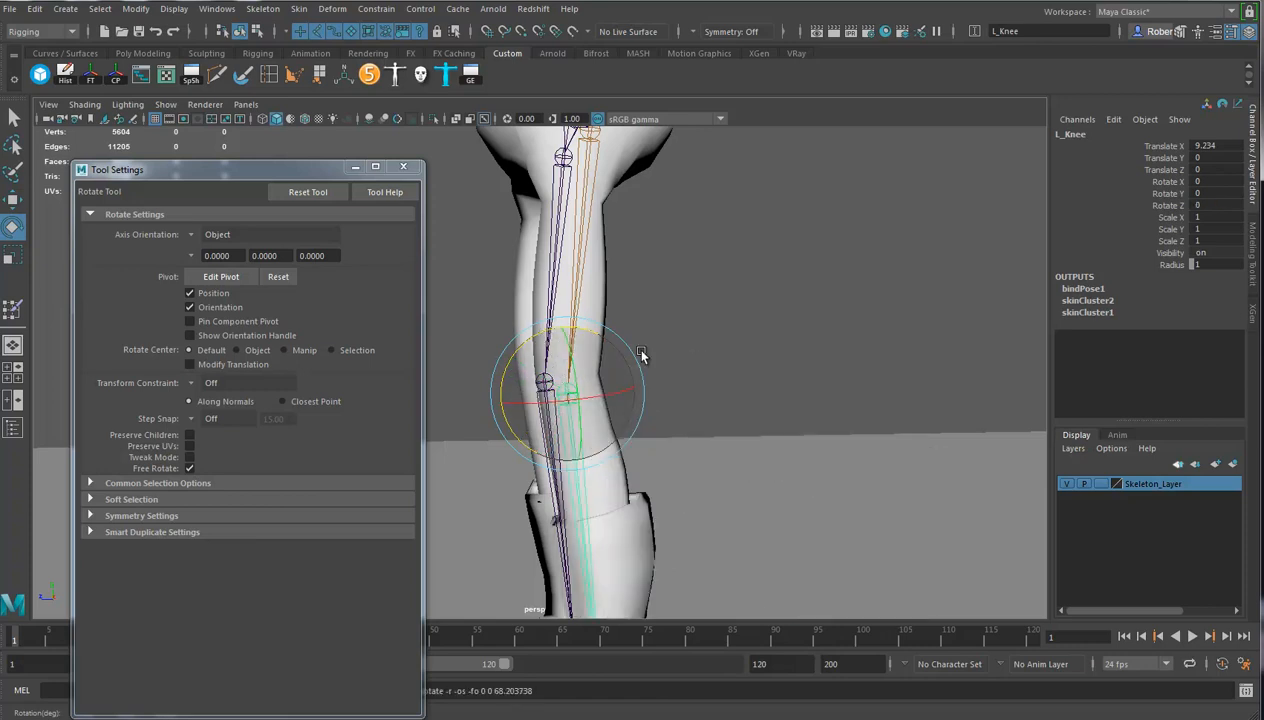
Swing the left leg outward at the hip, and examine the body mesh's deformation around the hip and groin
{"action": "middle_click_drag", "start_coordinate": [623, 367], "coordinate": [654, 454], "text": "alt"}
{"action": "left_click", "coordinate": [577, 319]}
{"action": "left_click_drag", "start_coordinate": [597, 330], "coordinate": [666, 410], "text": "alt"}
{"action": "left_click", "coordinate": [671, 302]}
{"action": "scroll", "coordinate": [666, 410], "scroll_direction": "up", "scroll_amount": 3}
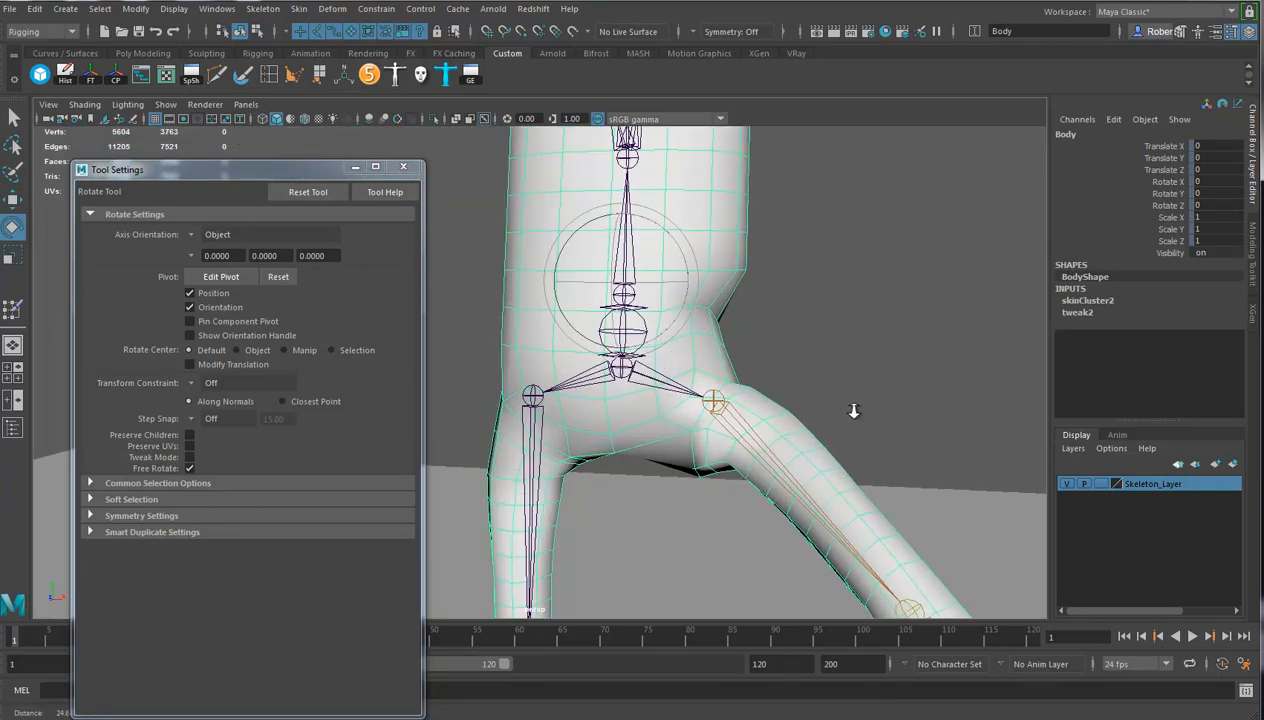
{"action": "left_click_drag", "start_coordinate": [747, 382], "coordinate": [756, 418], "text": "alt"}
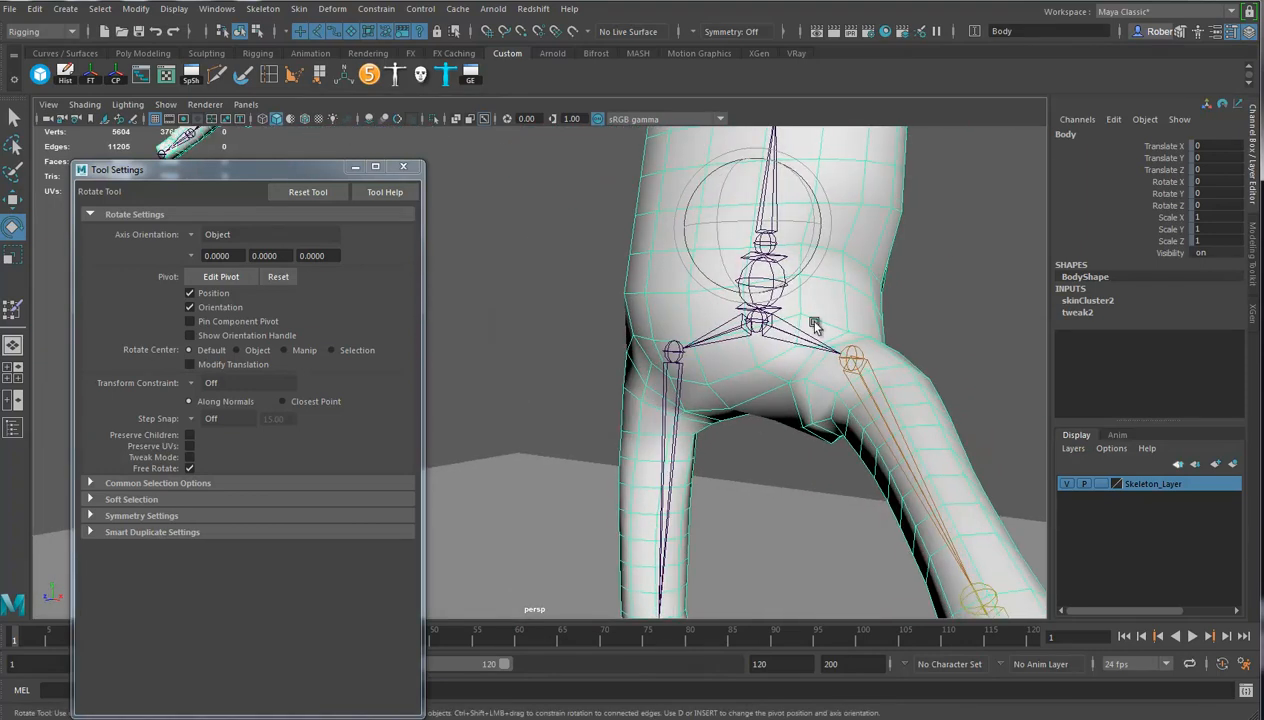
Bend the left index finger downward at its first two joints, rotating L_Index2 to about -85.6 degrees in Z
{"action": "right_click_drag", "start_coordinate": [852, 282], "coordinate": [703, 305], "text": "alt"}
{"action": "left_click_drag", "start_coordinate": [703, 305], "coordinate": [747, 409], "text": "alt"}
{"action": "right_click_drag", "start_coordinate": [747, 409], "coordinate": [723, 490], "text": "alt"}
{"action": "left_click_drag", "start_coordinate": [723, 490], "coordinate": [711, 423], "text": "alt"}
{"action": "right_click_drag", "start_coordinate": [711, 423], "coordinate": [821, 447], "text": "alt"}
{"action": "left_click_drag", "start_coordinate": [821, 447], "coordinate": [635, 363], "text": "alt"}
{"action": "left_click", "coordinate": [663, 370]}
{"action": "left_click_drag", "start_coordinate": [672, 322], "coordinate": [700, 374]}
{"action": "left_click", "coordinate": [688, 350]}
{"action": "left_click_drag", "start_coordinate": [694, 296], "coordinate": [655, 480]}
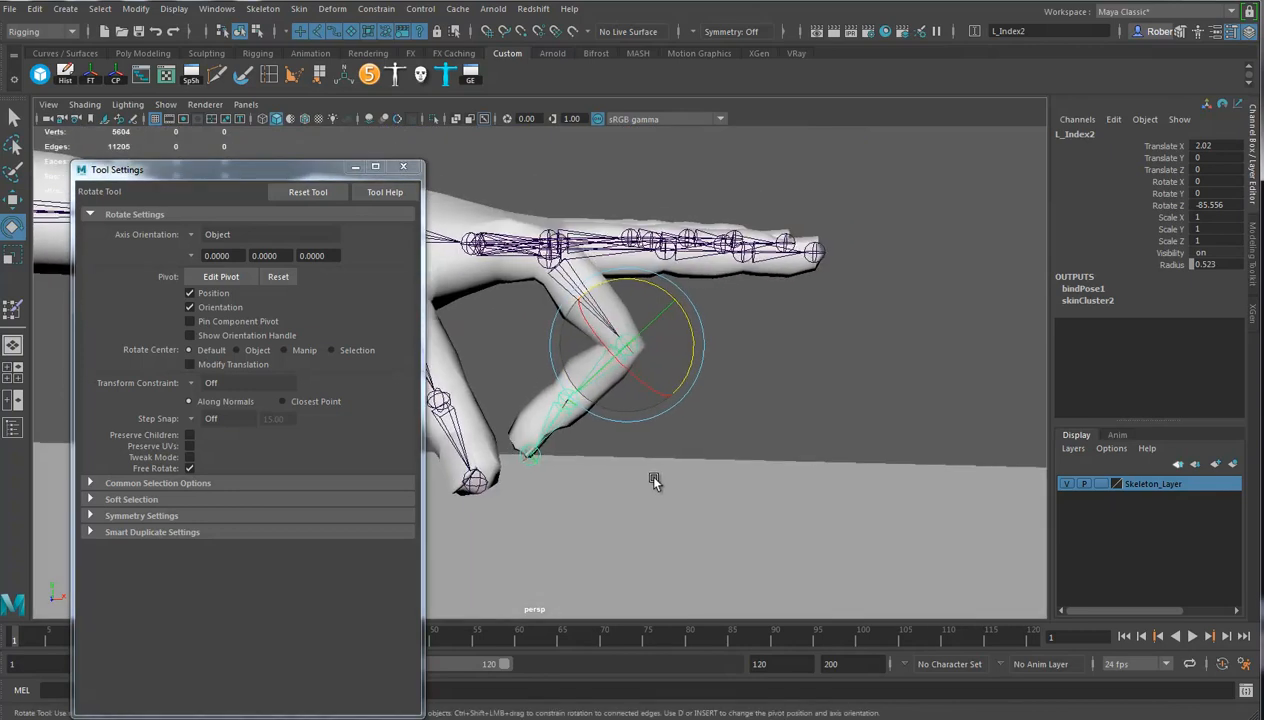
{"action": "right_click_drag", "start_coordinate": [587, 440], "coordinate": [764, 486], "text": "alt"}
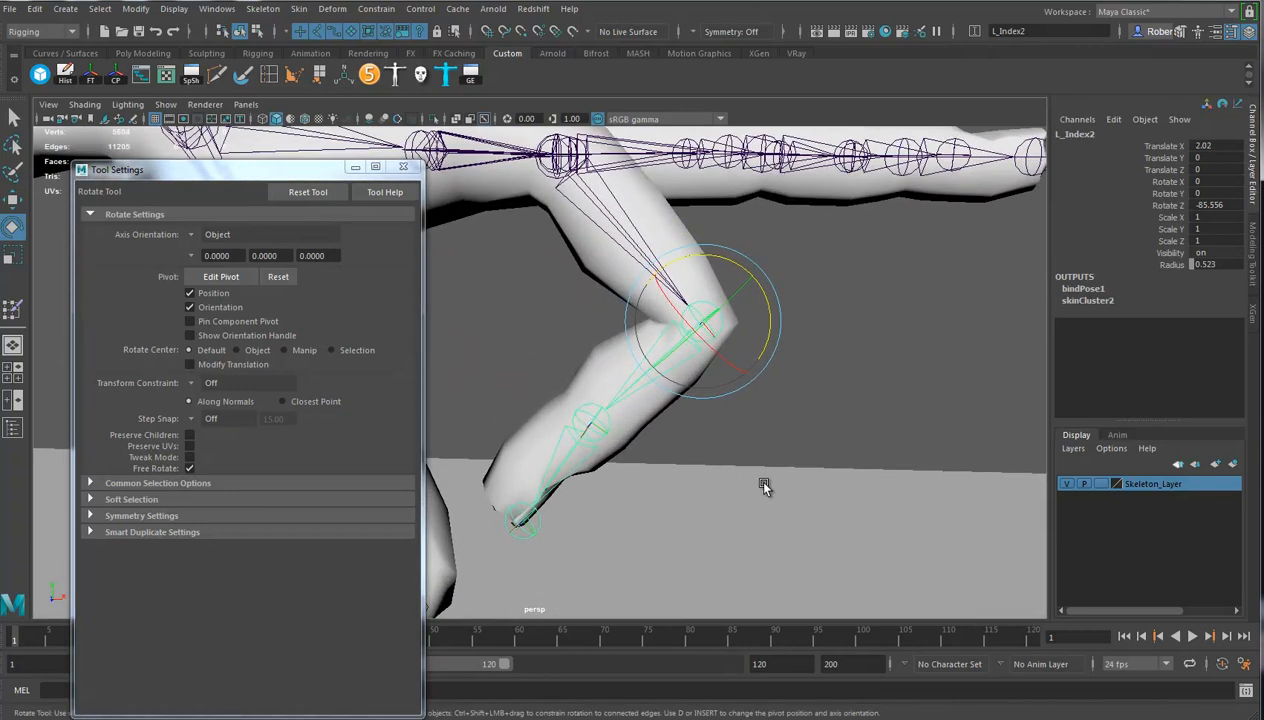
Open the Component Editor for the body mesh, and select the vertex loop just above the left index finger's L_Index2 joint
{"action": "left_click", "coordinate": [678, 224]}
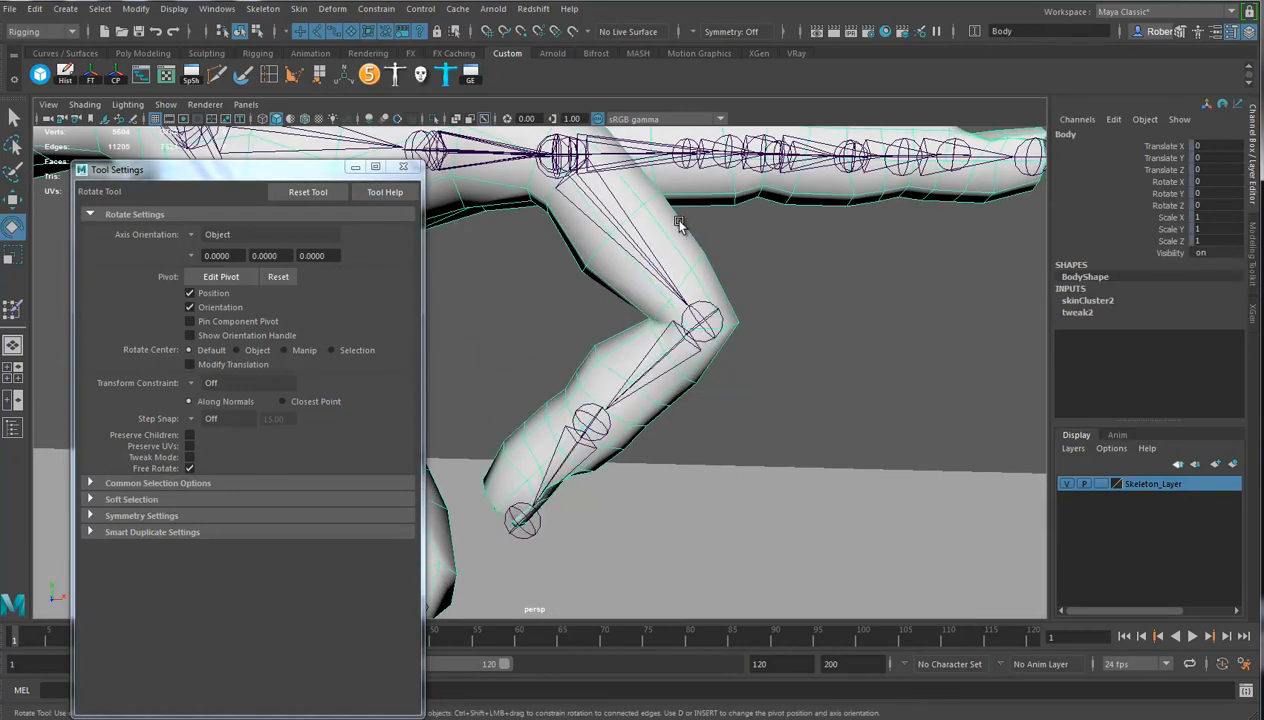
{"action": "left_click", "coordinate": [217, 9]}
{"action": "mouse_move", "coordinate": [255, 61]}
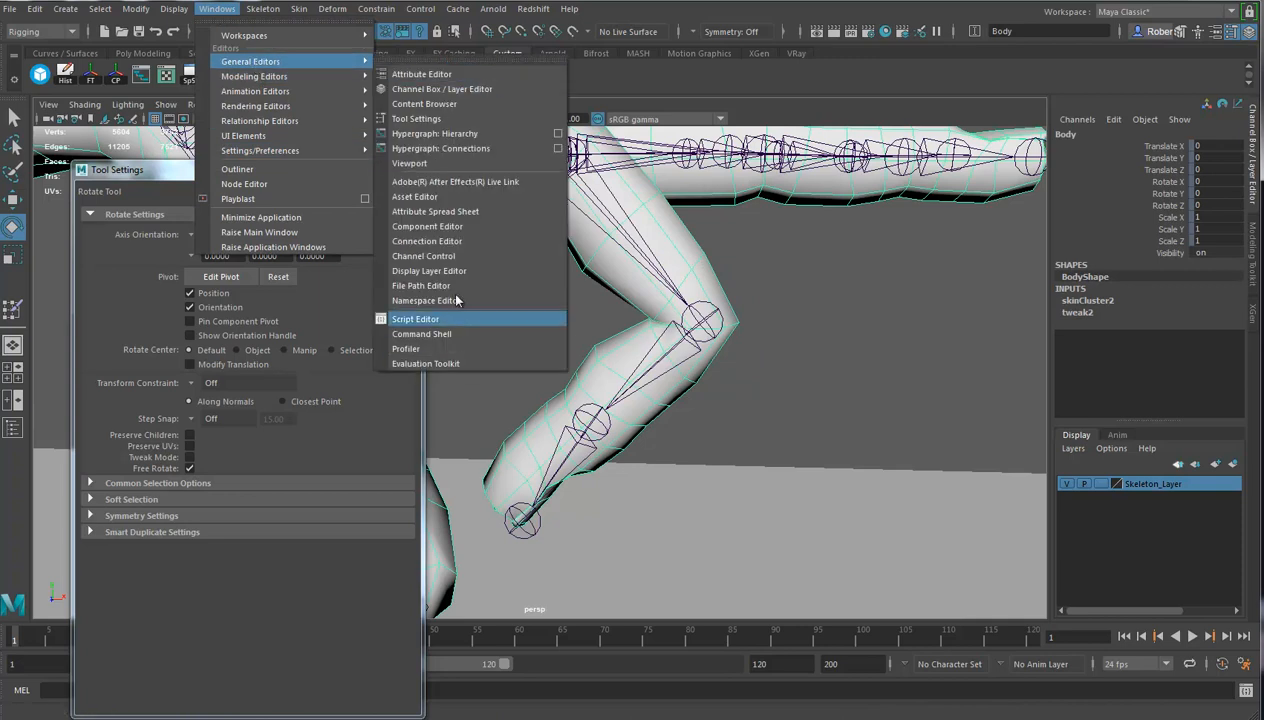
{"action": "left_click", "coordinate": [420, 228]}
{"action": "right_click_drag", "start_coordinate": [660, 272], "coordinate": [627, 273]}
{"action": "left_click", "coordinate": [690, 267]}
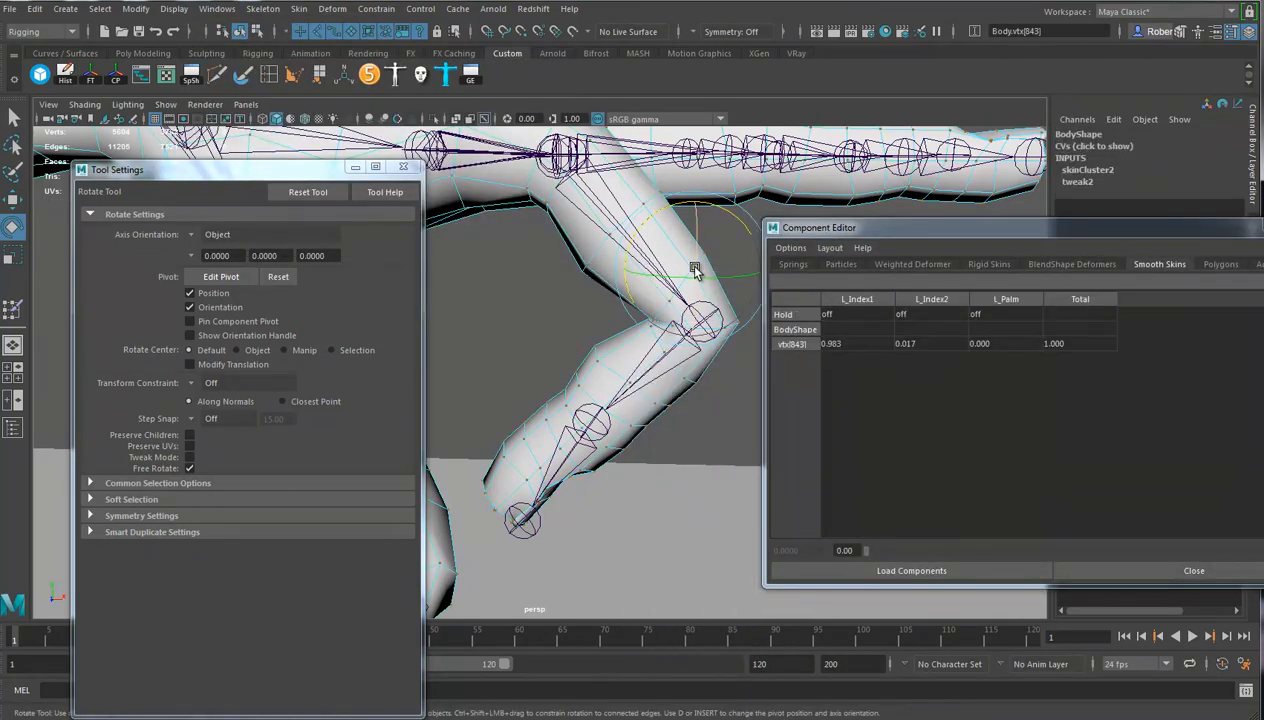
{"action": "key", "text": "q"}
{"action": "double_click", "coordinate": [704, 254], "text": "shift"}
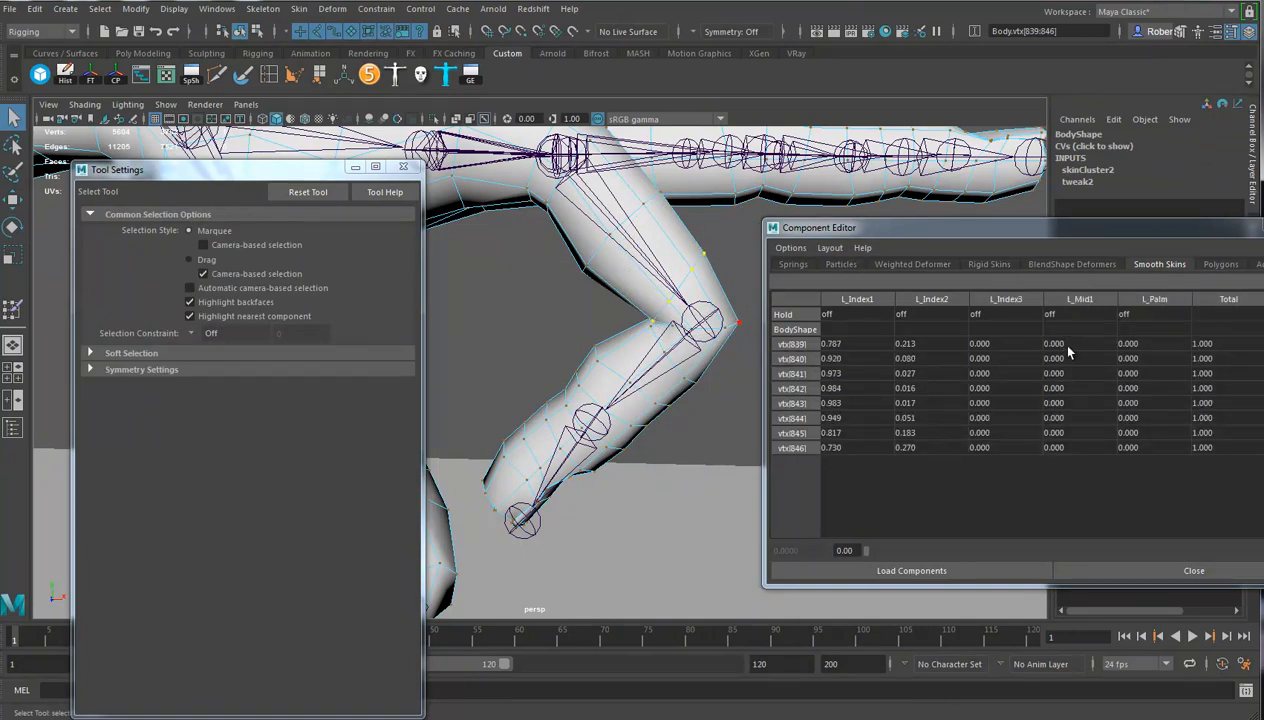
Set the selected finger loop's L_Mid1, L_Palm and L_Index3 weights to 0
{"action": "left_click_drag", "start_coordinate": [1070, 345], "coordinate": [1133, 446]}
{"action": "type", "text": "0"}
{"action": "key", "text": "Return"}
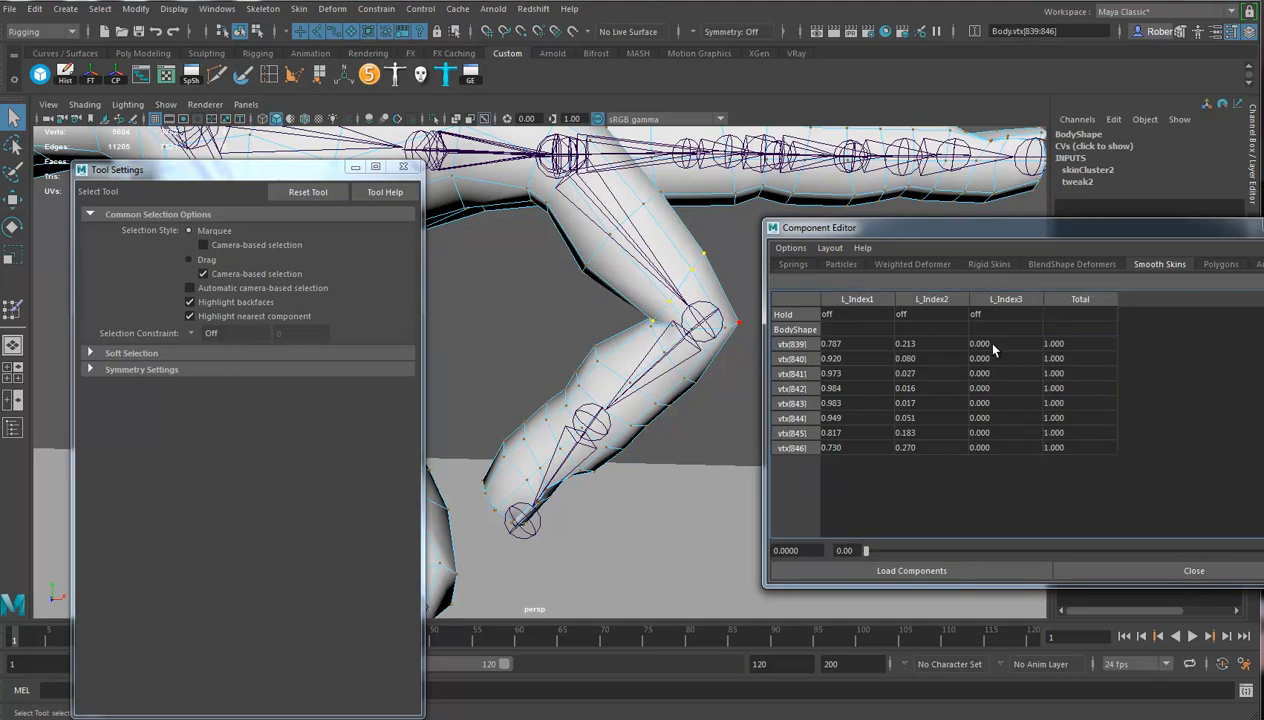
{"action": "left_click_drag", "start_coordinate": [1000, 347], "coordinate": [1012, 449]}
{"action": "key", "text": "Return"}
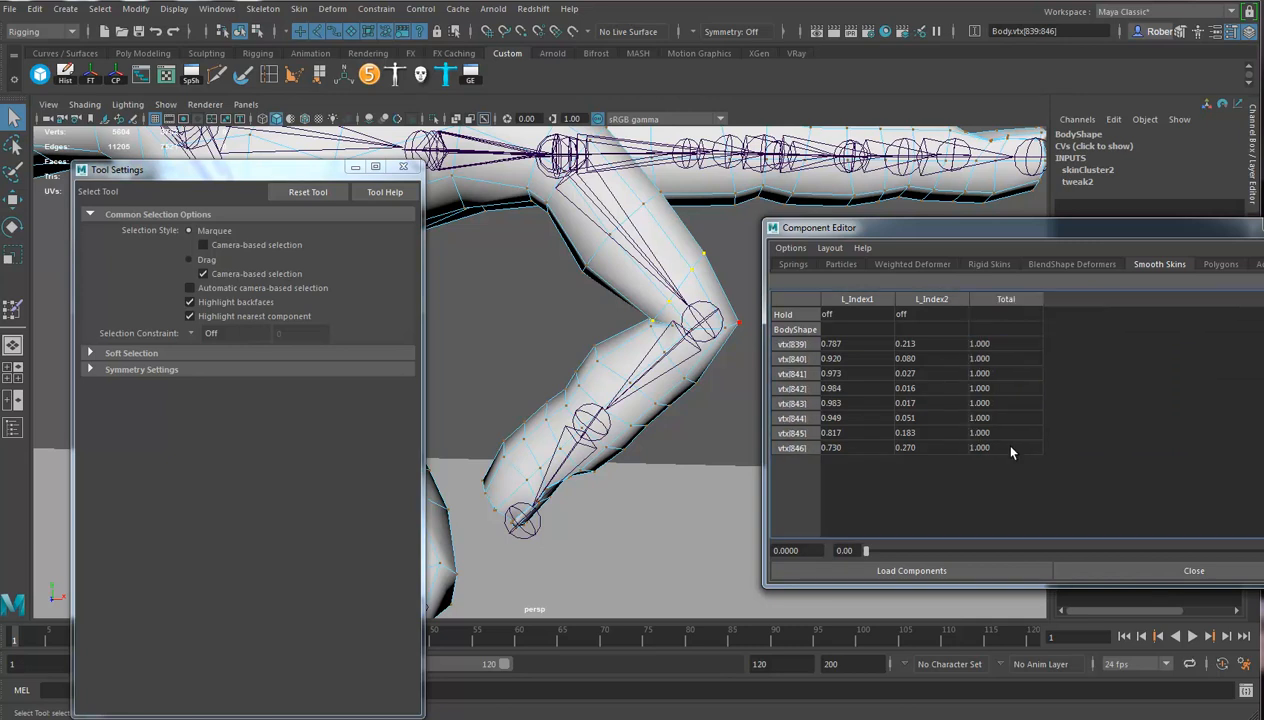
Set the finger loop's L_Index1 weight to 0.9, and adjust its L_Index2 weight to about 0.189
{"action": "right_click", "coordinate": [704, 319]}
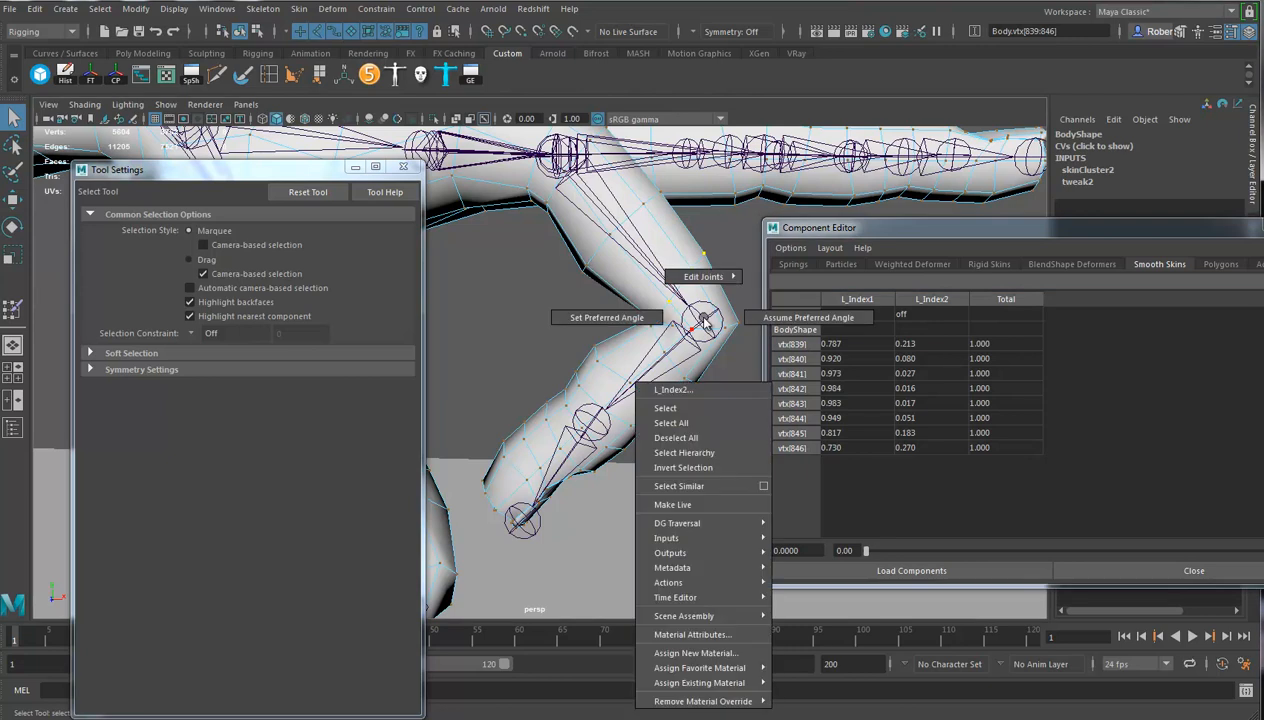
{"action": "right_click", "coordinate": [561, 182]}
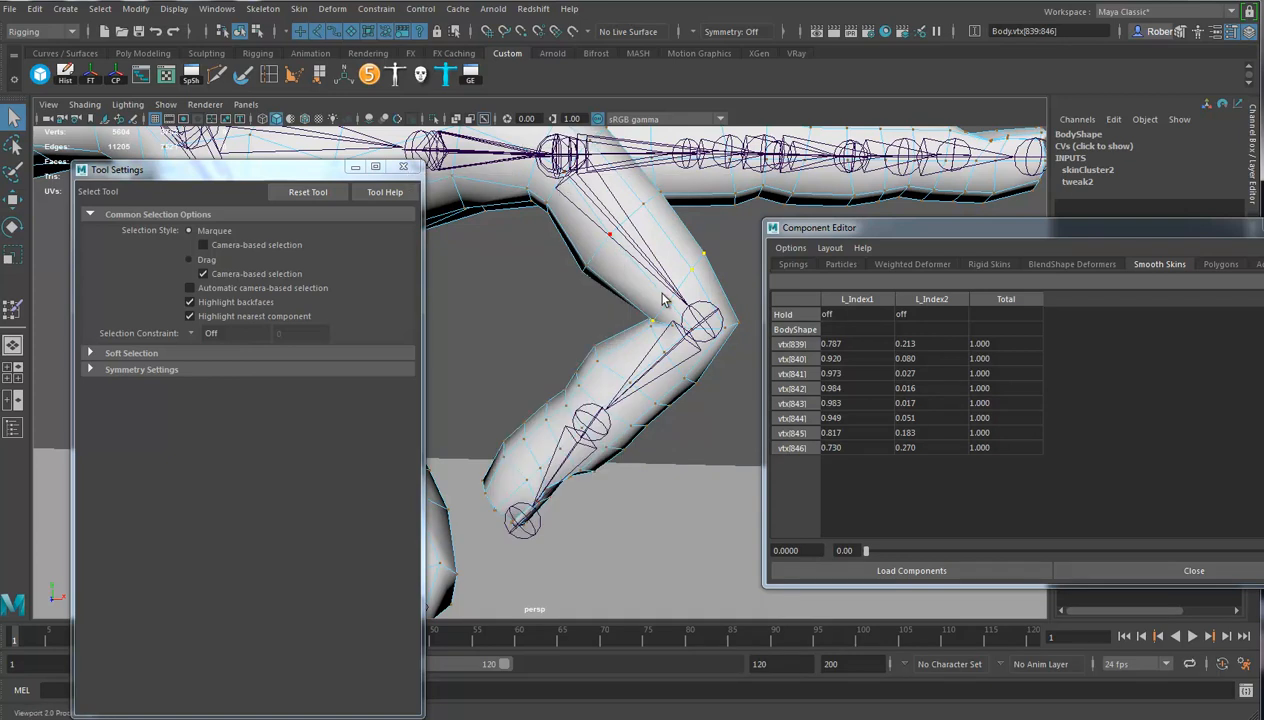
{"action": "left_click_drag", "start_coordinate": [857, 345], "coordinate": [866, 454]}
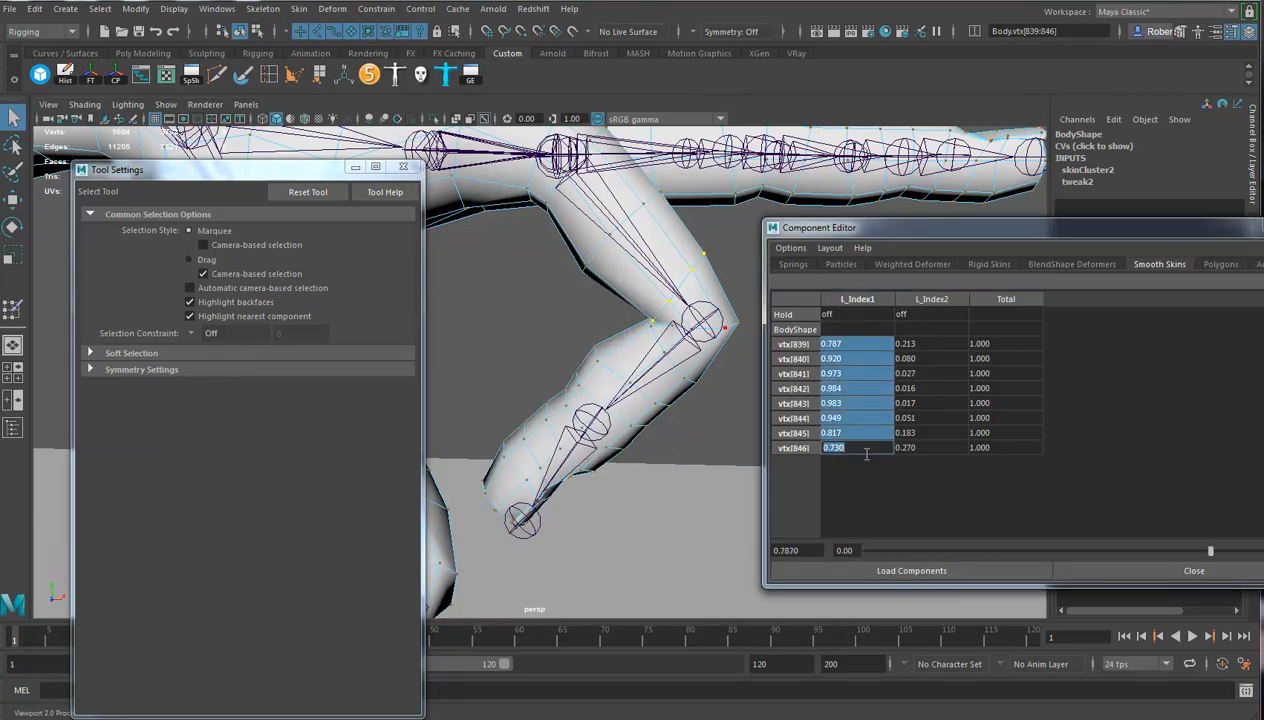
{"action": "type", "text": ".9"}
{"action": "key", "text": "Return"}
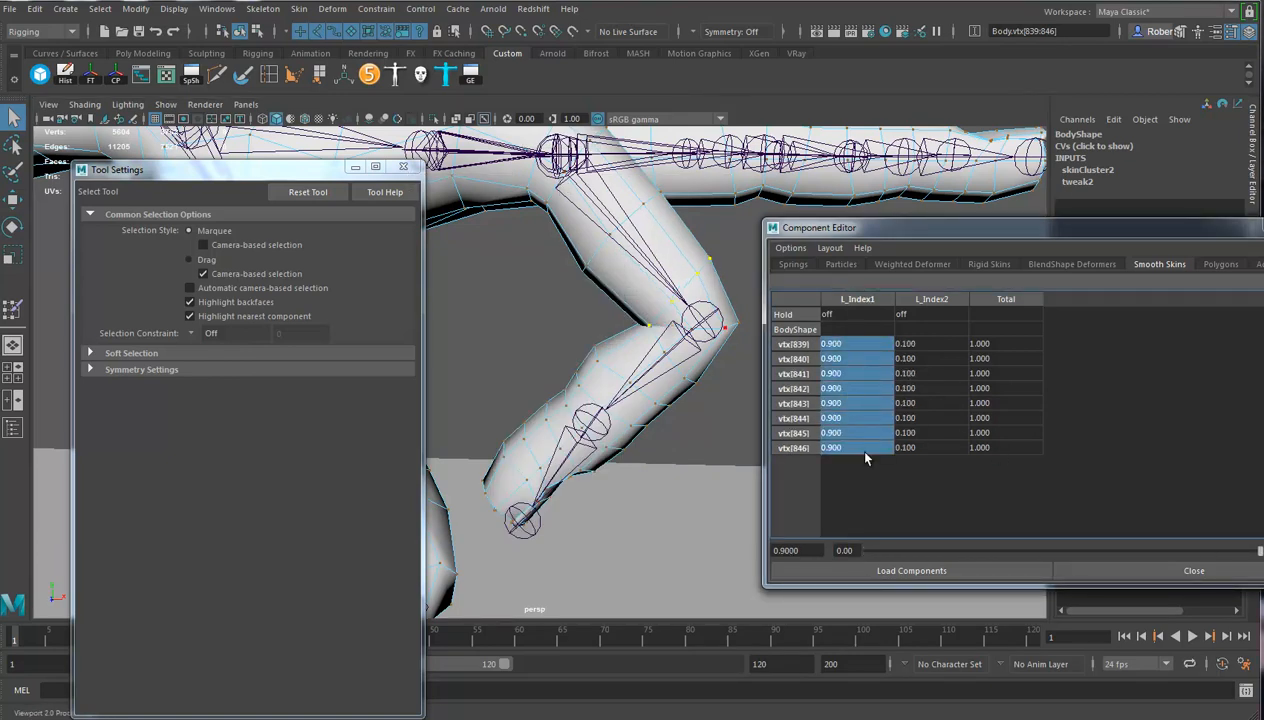
{"action": "left_click_drag", "start_coordinate": [920, 341], "coordinate": [925, 448]}
{"action": "left_click_drag", "start_coordinate": [911, 551], "coordinate": [948, 551]}
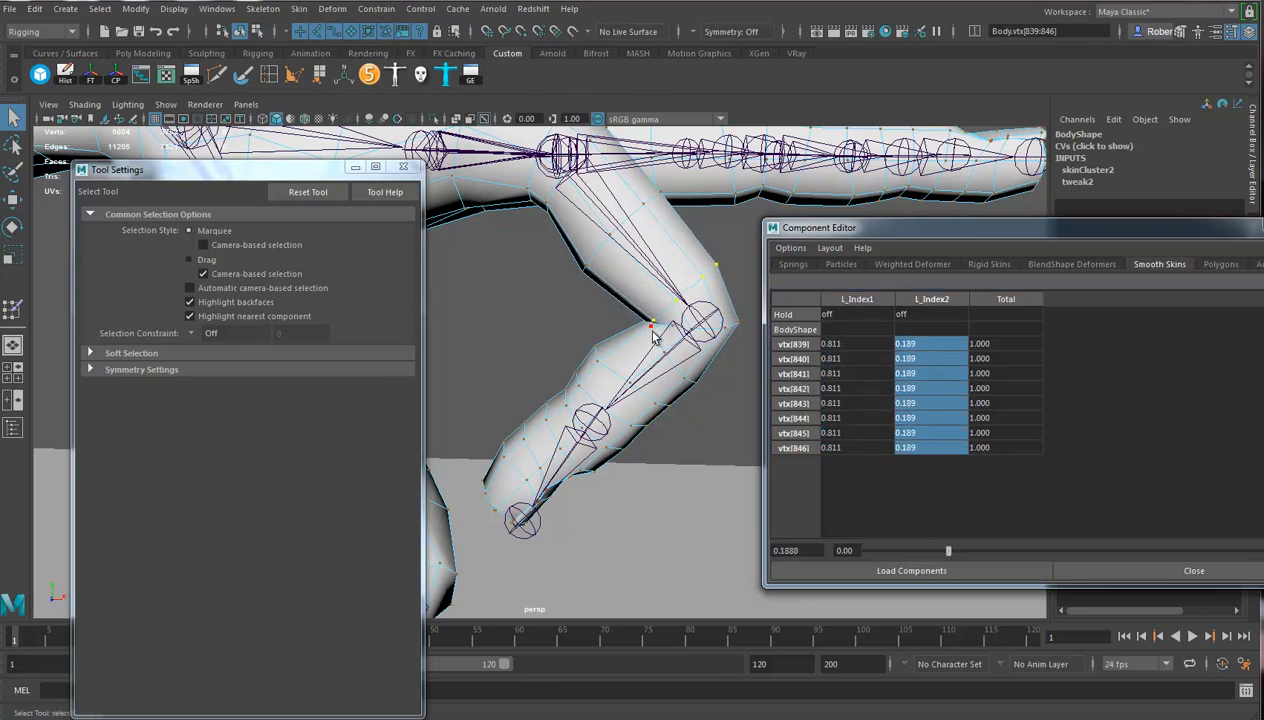
Select the vertex loop just below the L_Index2 joint, and set its L_Index3 weight to 0
{"action": "left_click", "coordinate": [666, 355]}
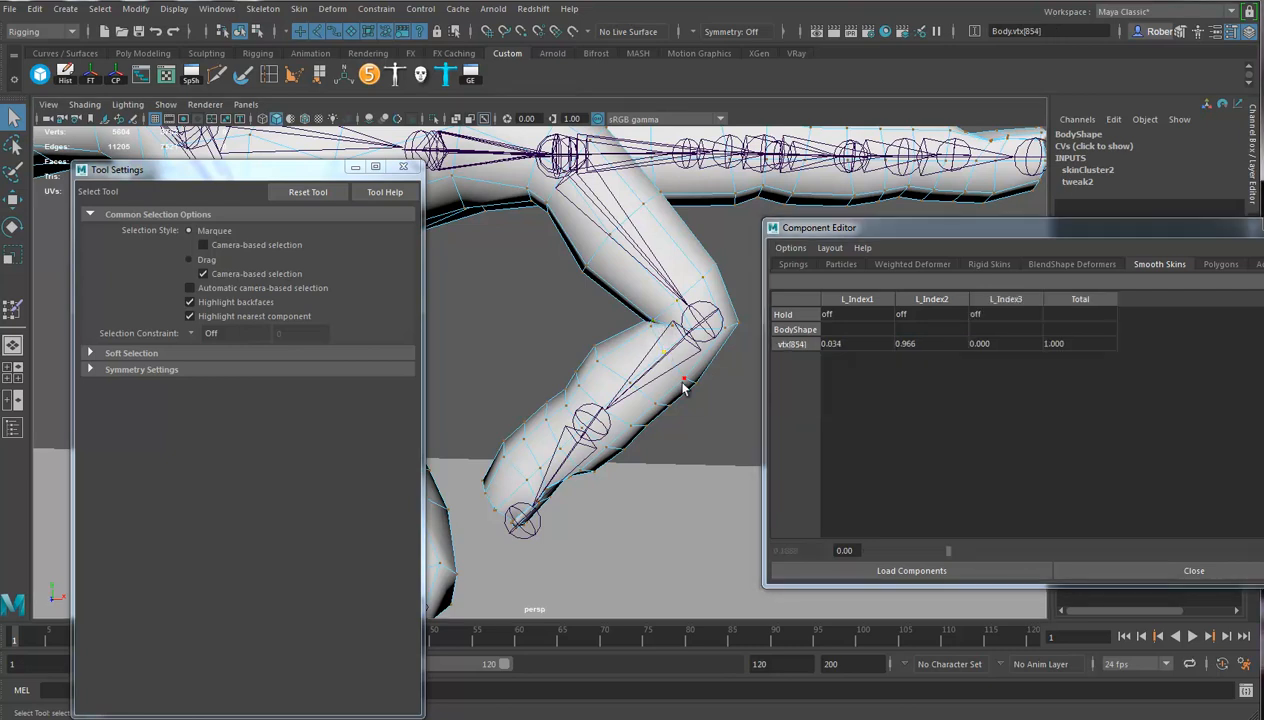
{"action": "double_click", "coordinate": [684, 378], "text": "shift"}
{"action": "left_click_drag", "start_coordinate": [1012, 347], "coordinate": [1016, 447]}
{"action": "type", "text": "0"}
{"action": "key", "text": "Return"}
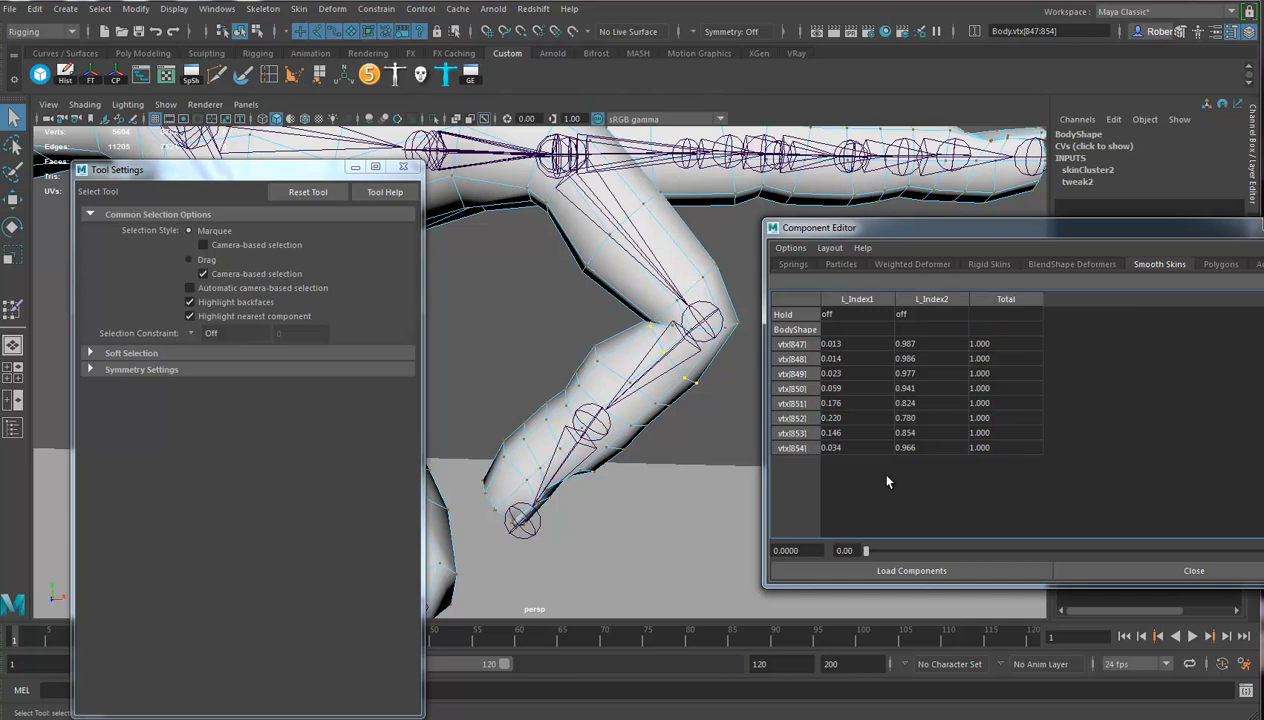
Prune small skin weights below 0.01 on the whole body mesh
{"action": "left_click_drag", "start_coordinate": [592, 441], "coordinate": [630, 416], "text": "alt"}
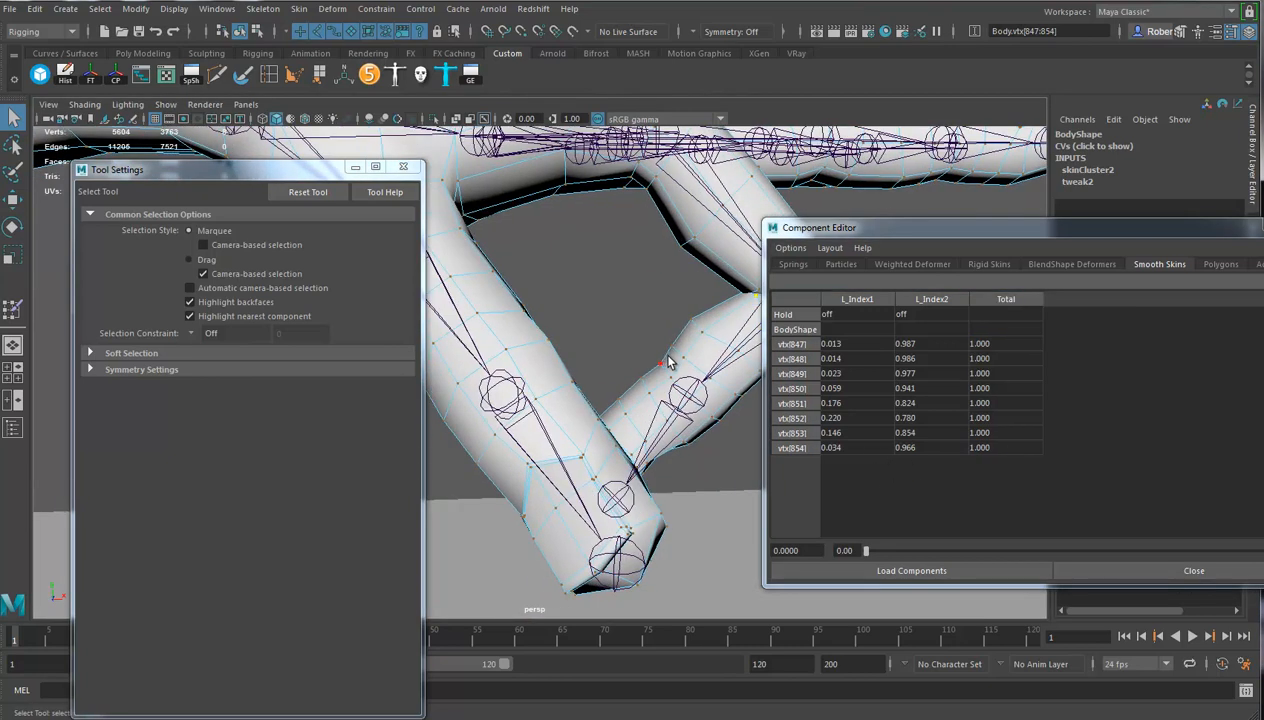
{"action": "left_click", "coordinate": [683, 358]}
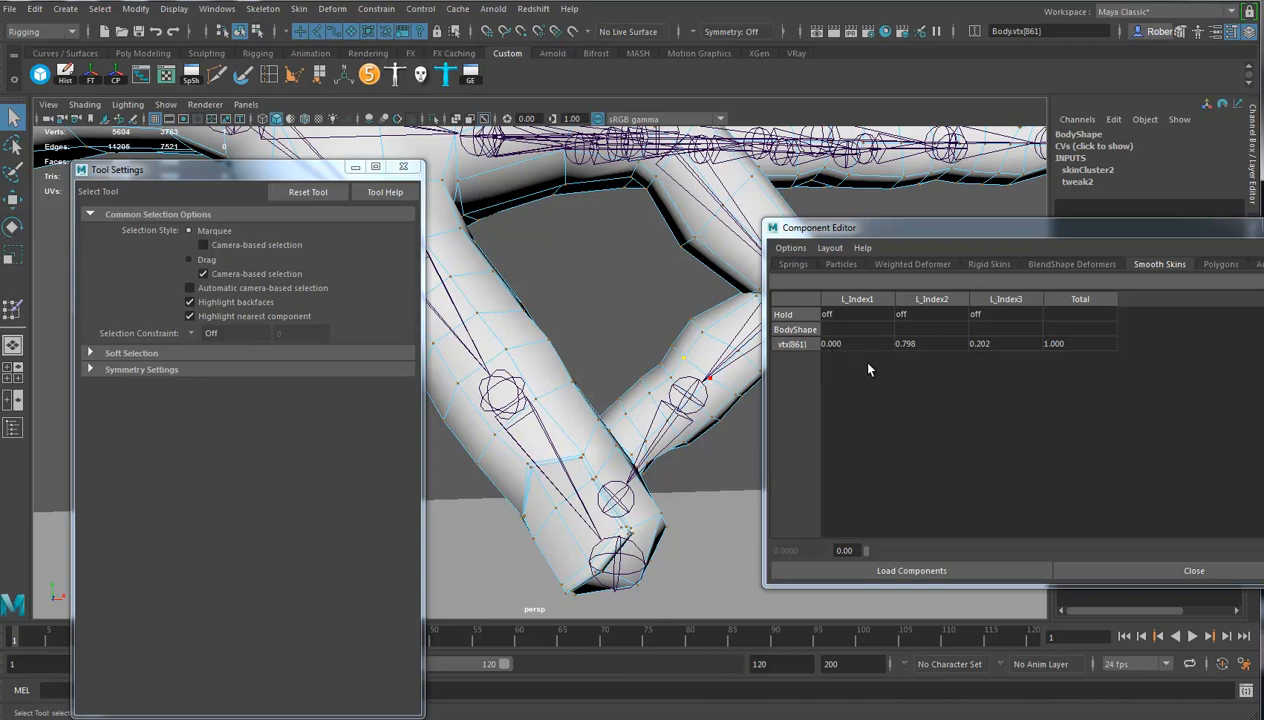
{"action": "right_click_drag", "start_coordinate": [694, 341], "coordinate": [760, 319]}
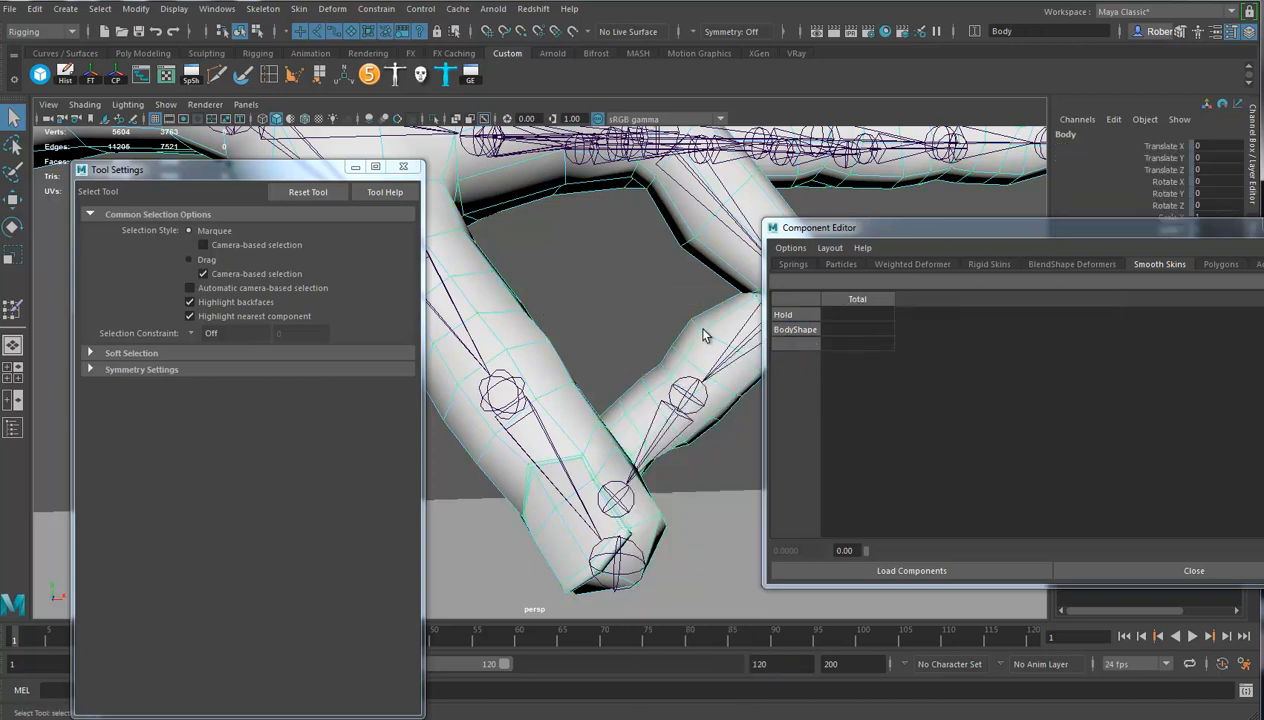
{"action": "left_click", "coordinate": [299, 9]}
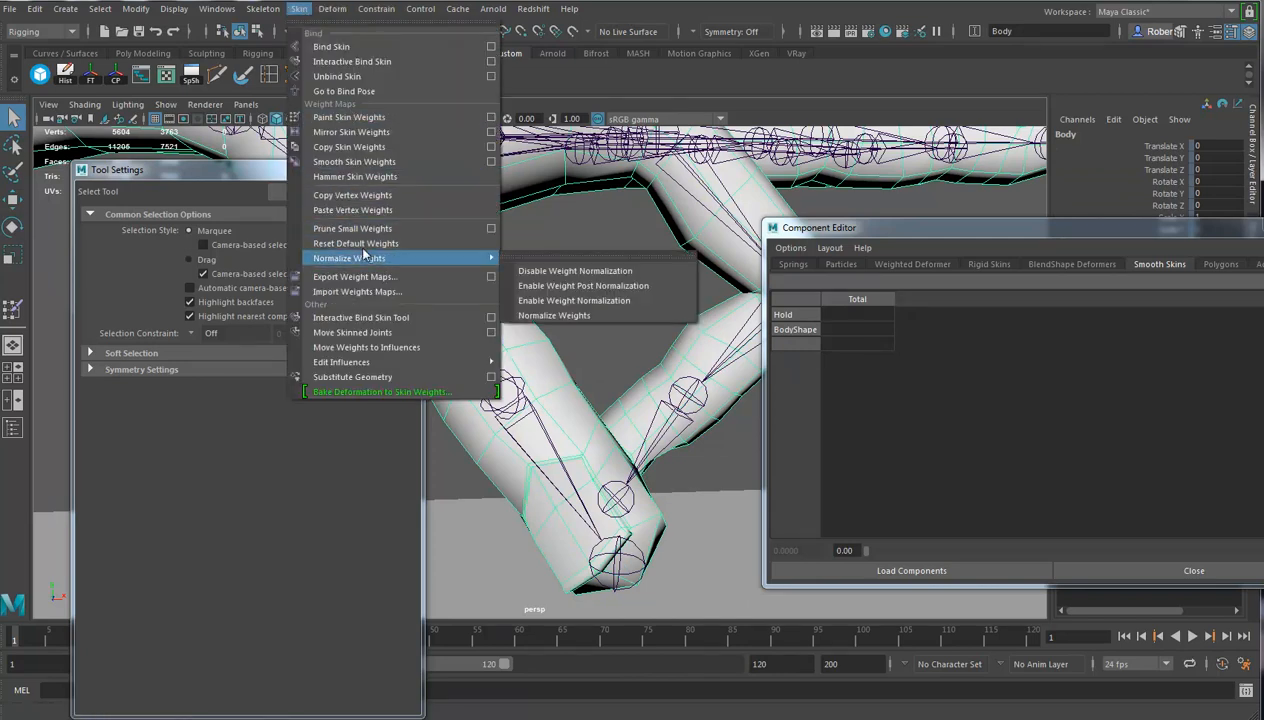
{"action": "left_click", "coordinate": [490, 229]}
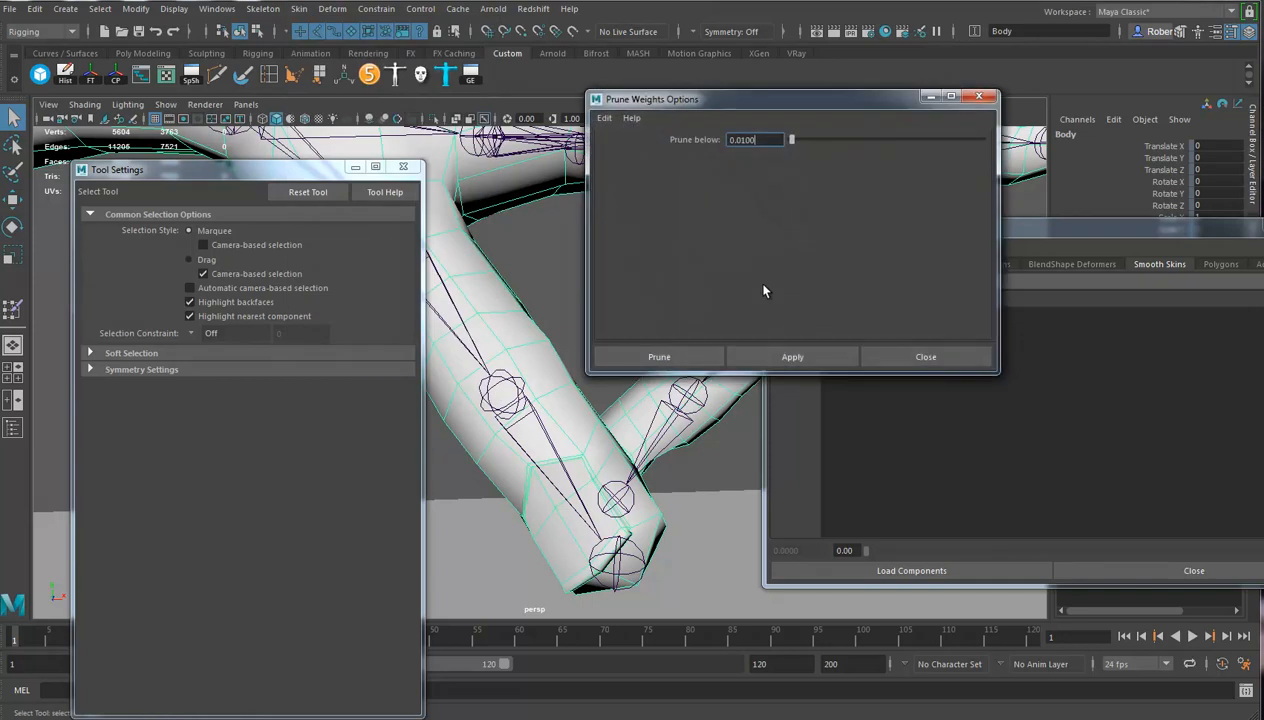
{"action": "left_click", "coordinate": [665, 357]}
Return to vertex selection and check the skin weights of individual vertices around the L_Index3 joint
{"action": "right_click", "coordinate": [691, 345]}
{"action": "right_click_drag", "start_coordinate": [692, 354], "coordinate": [665, 347]}
{"action": "left_click", "coordinate": [684, 359]}
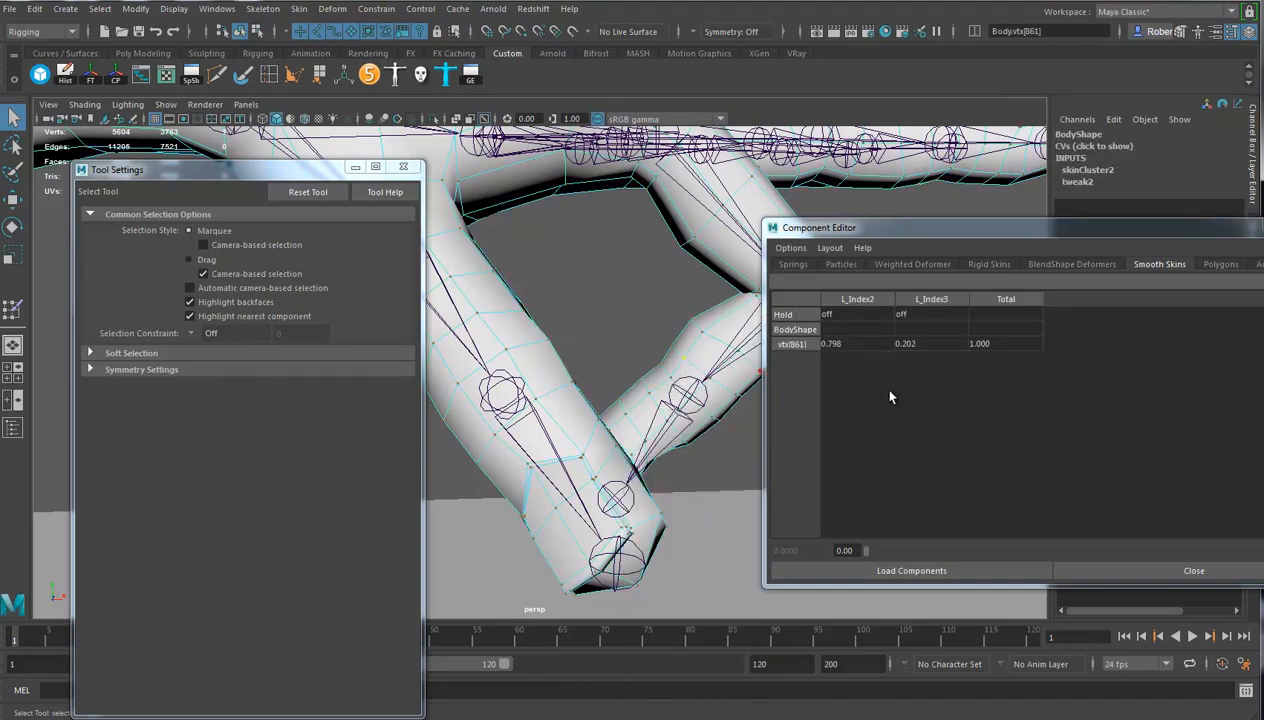
{"action": "left_click", "coordinate": [668, 344]}
{"action": "left_click", "coordinate": [736, 397]}
{"action": "left_click", "coordinate": [648, 395]}
{"action": "left_click_drag", "start_coordinate": [700, 400], "coordinate": [640, 352], "text": "alt"}
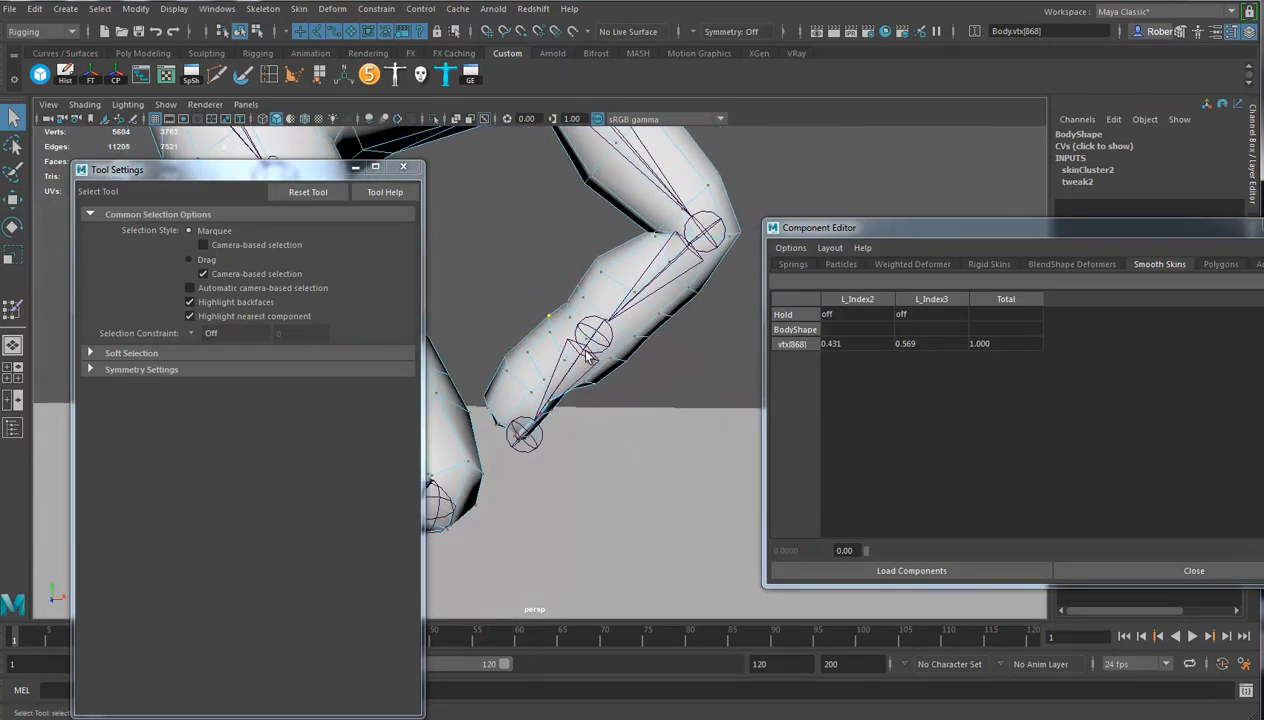
Select the index fingertip vertices in component mode and check their joint weights
{"action": "left_click_drag", "start_coordinate": [586, 410], "coordinate": [545, 412], "text": "alt"}
{"action": "left_click_drag", "start_coordinate": [478, 273], "coordinate": [541, 396]}
{"action": "left_click", "coordinate": [514, 324]}
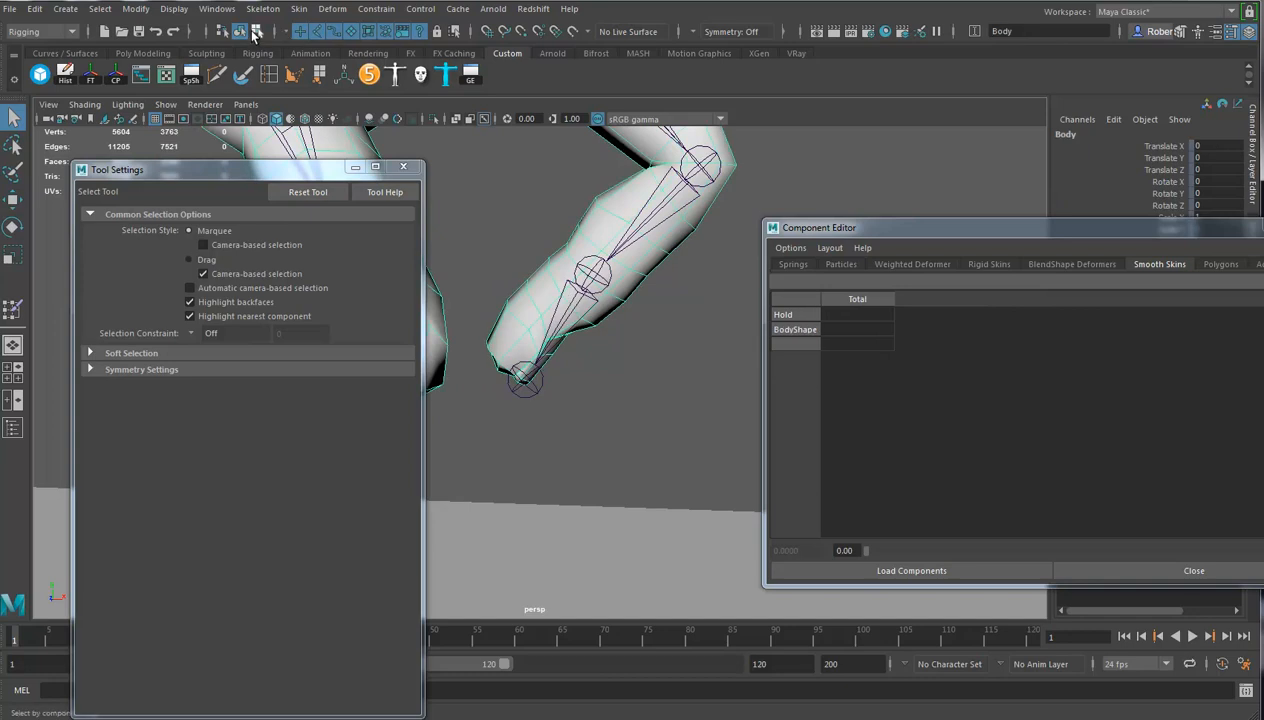
{"action": "left_click_drag", "start_coordinate": [527, 297], "coordinate": [527, 297]}
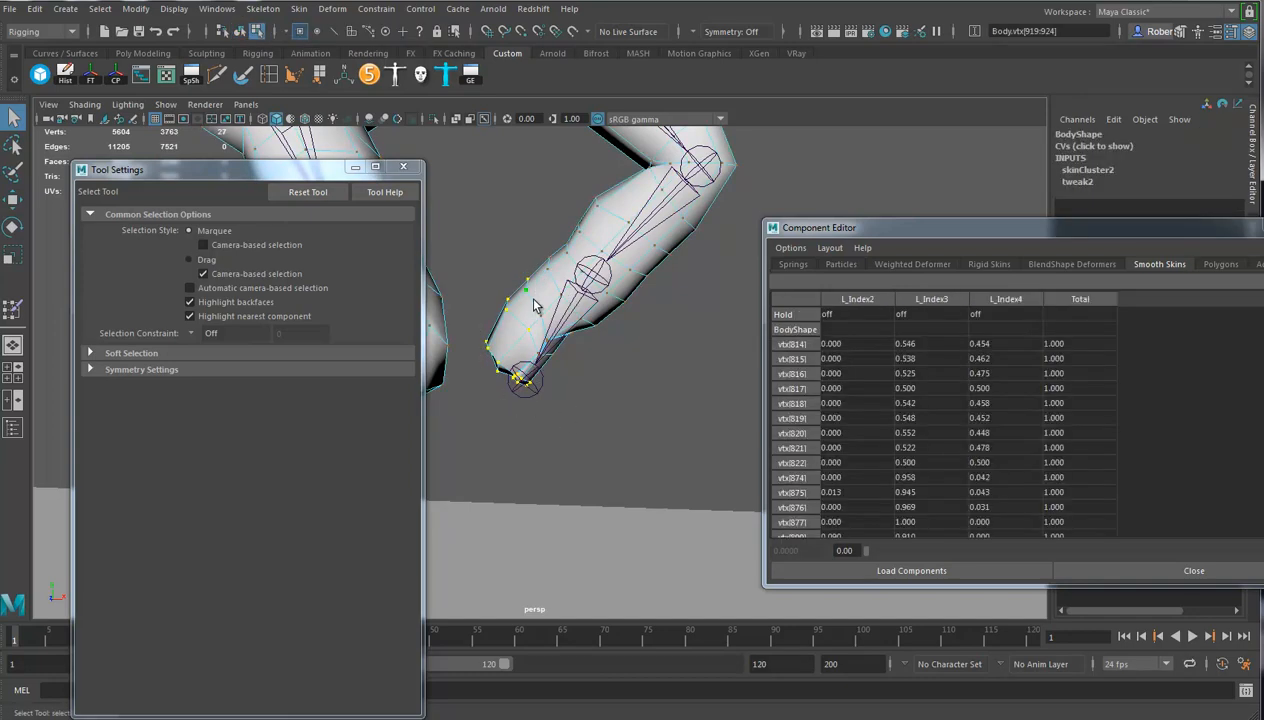
{"action": "mouse_move", "coordinate": [592, 283]}
{"action": "right_mouse_down"}
{"action": "mouse_move", "coordinate": [622, 277]}
{"action": "mouse_move", "coordinate": [590, 281]}
{"action": "right_mouse_up"}
{"action": "mouse_move", "coordinate": [594, 280]}
{"action": "right_mouse_down"}
{"action": "mouse_move", "coordinate": [608, 275]}
{"action": "mouse_move", "coordinate": [585, 267]}
{"action": "right_mouse_up"}
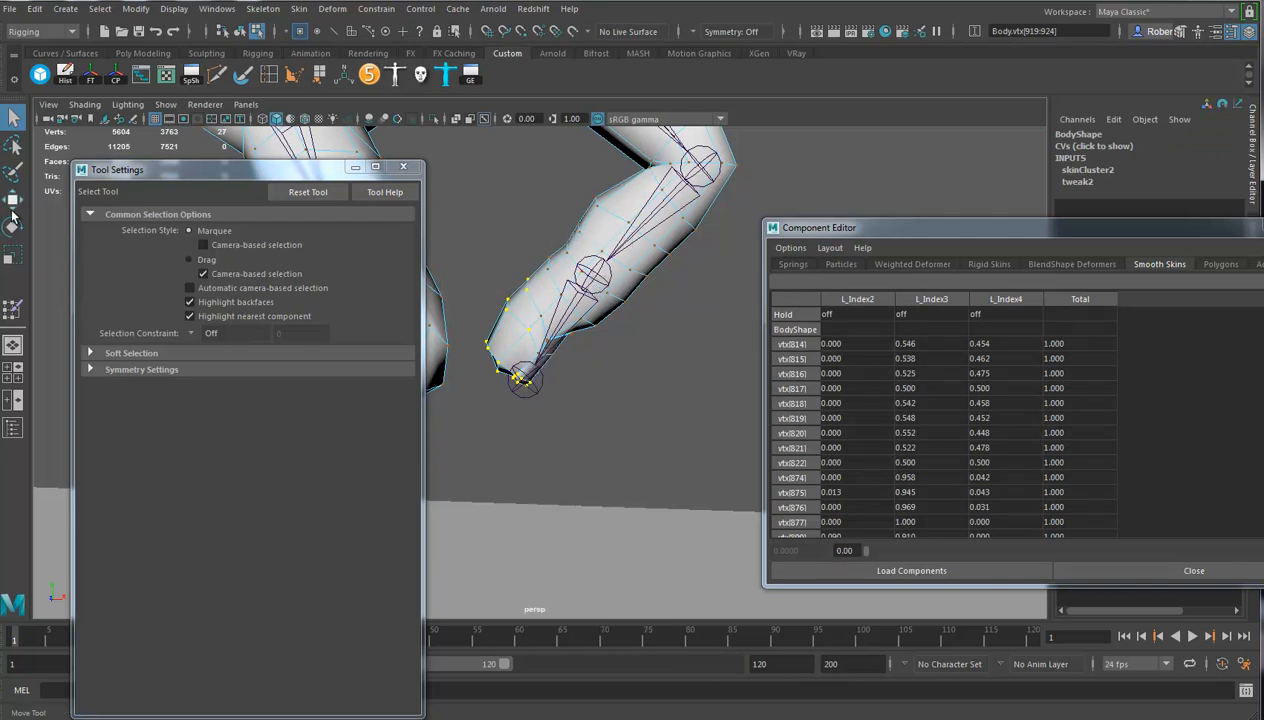
Rotate the L_Index3 joint to curl the fingertip inward, and select the body mesh
{"action": "key", "text": "e"}
{"action": "left_click", "coordinate": [588, 287]}
{"action": "key", "text": "F8"}
{"action": "left_click", "coordinate": [586, 284]}
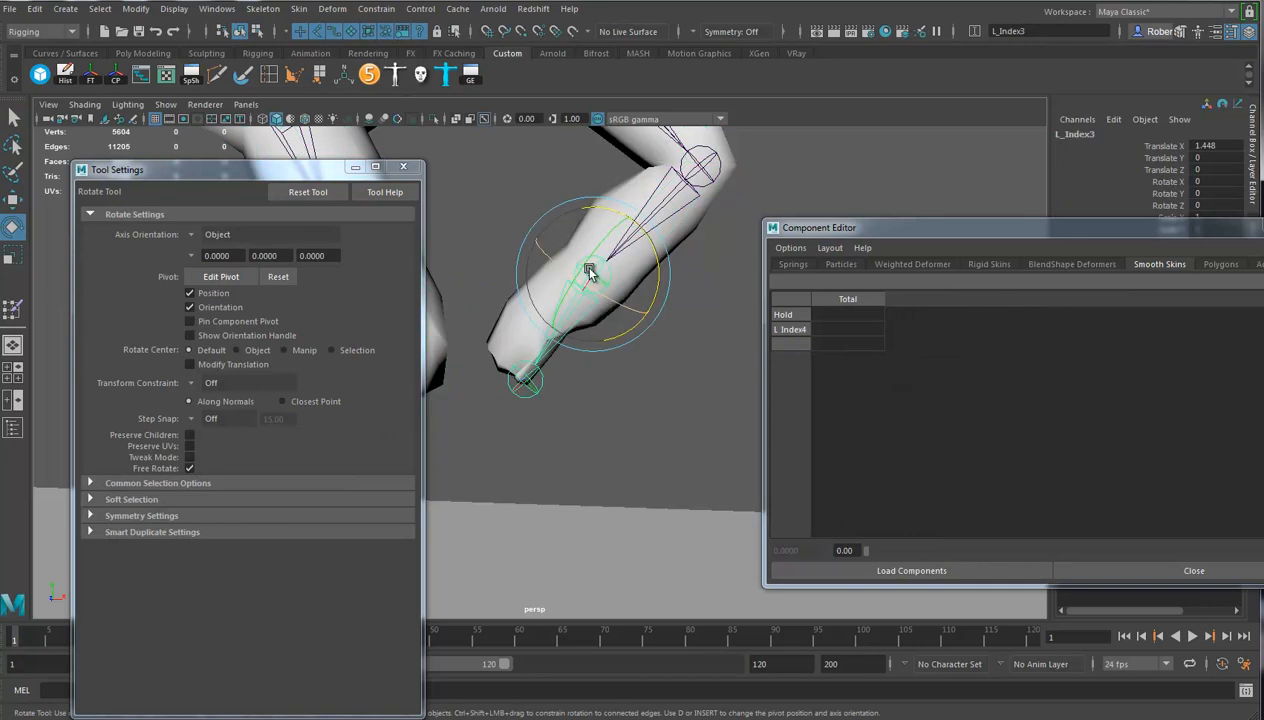
{"action": "left_click_drag", "start_coordinate": [657, 248], "coordinate": [545, 214]}
{"action": "left_click", "coordinate": [547, 217]}
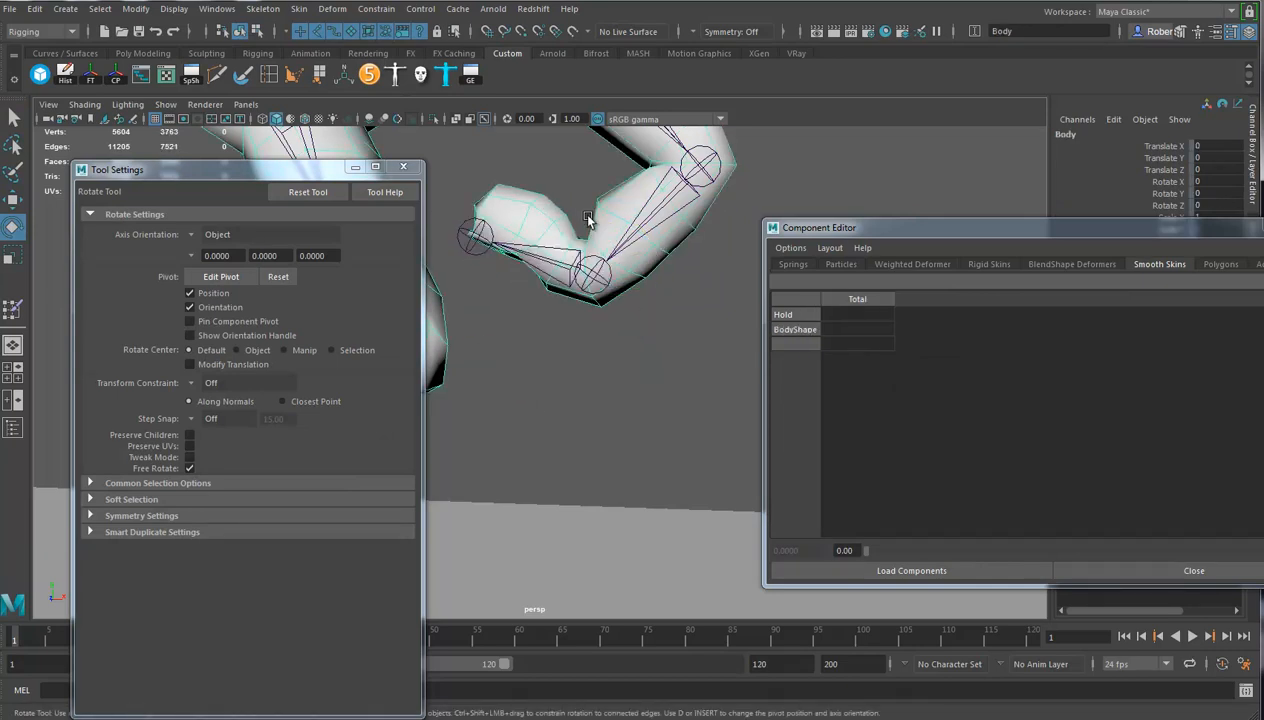
Select the vertex loop on the fingertip side of the L_Index3 joint, next to the crease
{"action": "middle_click_drag", "start_coordinate": [579, 211], "coordinate": [610, 306], "text": "alt"}
{"action": "scroll", "coordinate": [610, 306], "scroll_direction": "up", "scroll_amount": 3}
{"action": "left_click", "coordinate": [254, 32]}
{"action": "right_click_drag", "start_coordinate": [602, 326], "coordinate": [550, 328]}
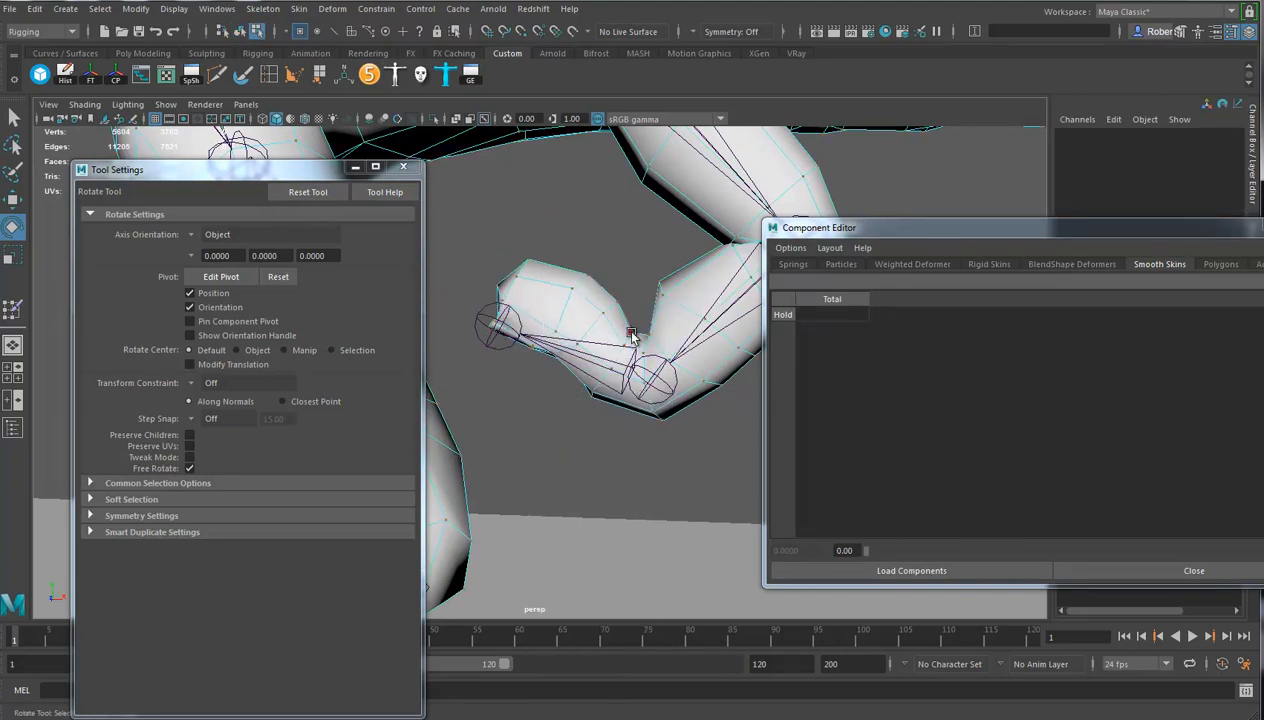
{"action": "left_click", "coordinate": [625, 336]}
{"action": "key", "text": "w"}
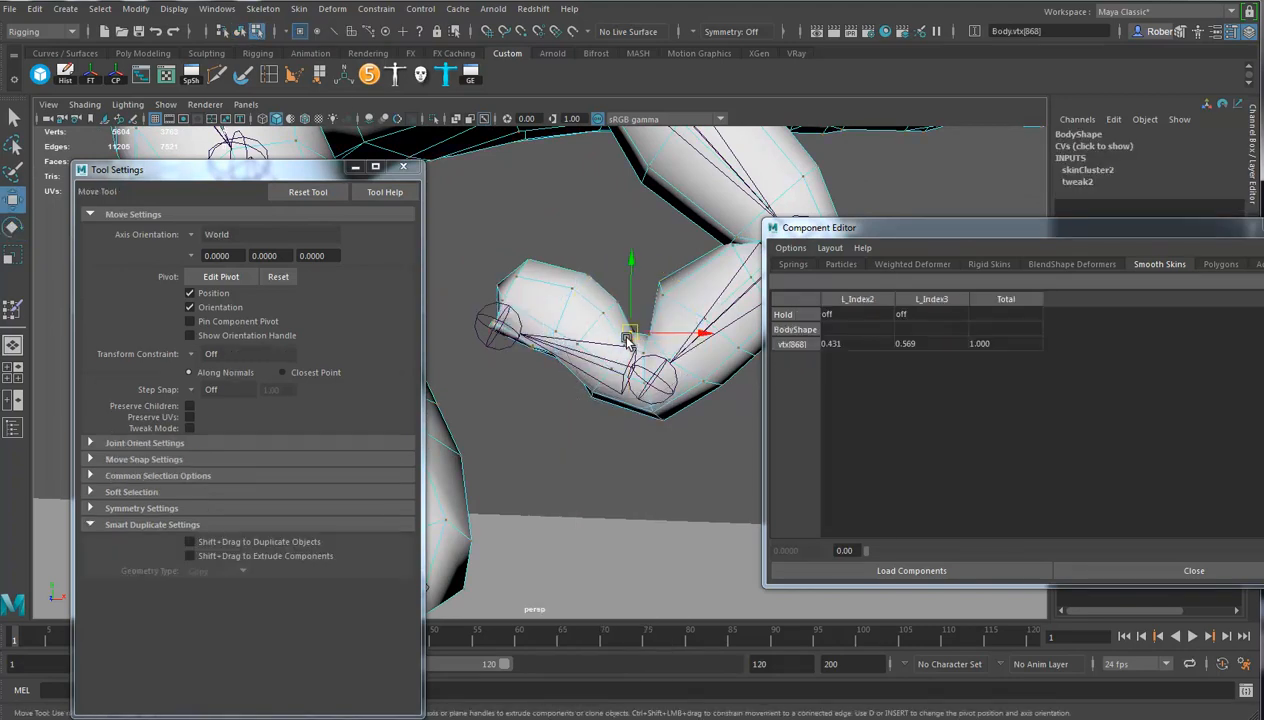
{"action": "key", "text": "q"}
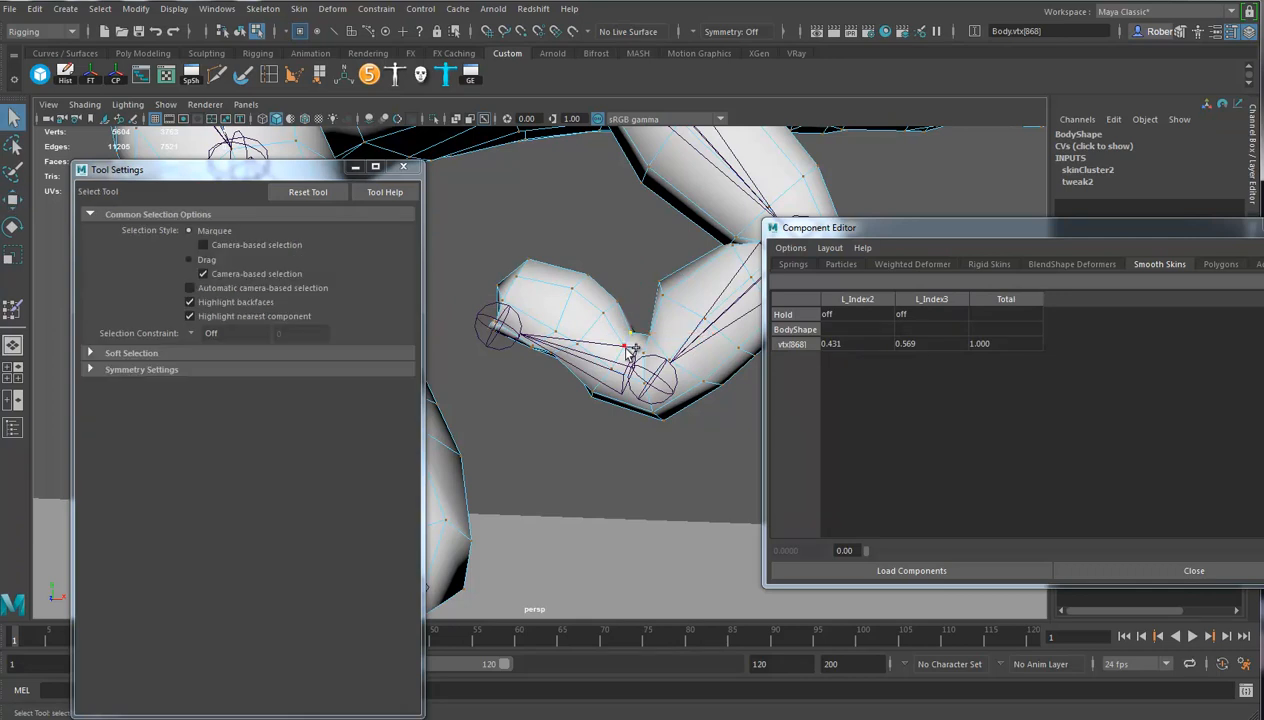
{"action": "double_click", "coordinate": [626, 347], "text": "shift"}
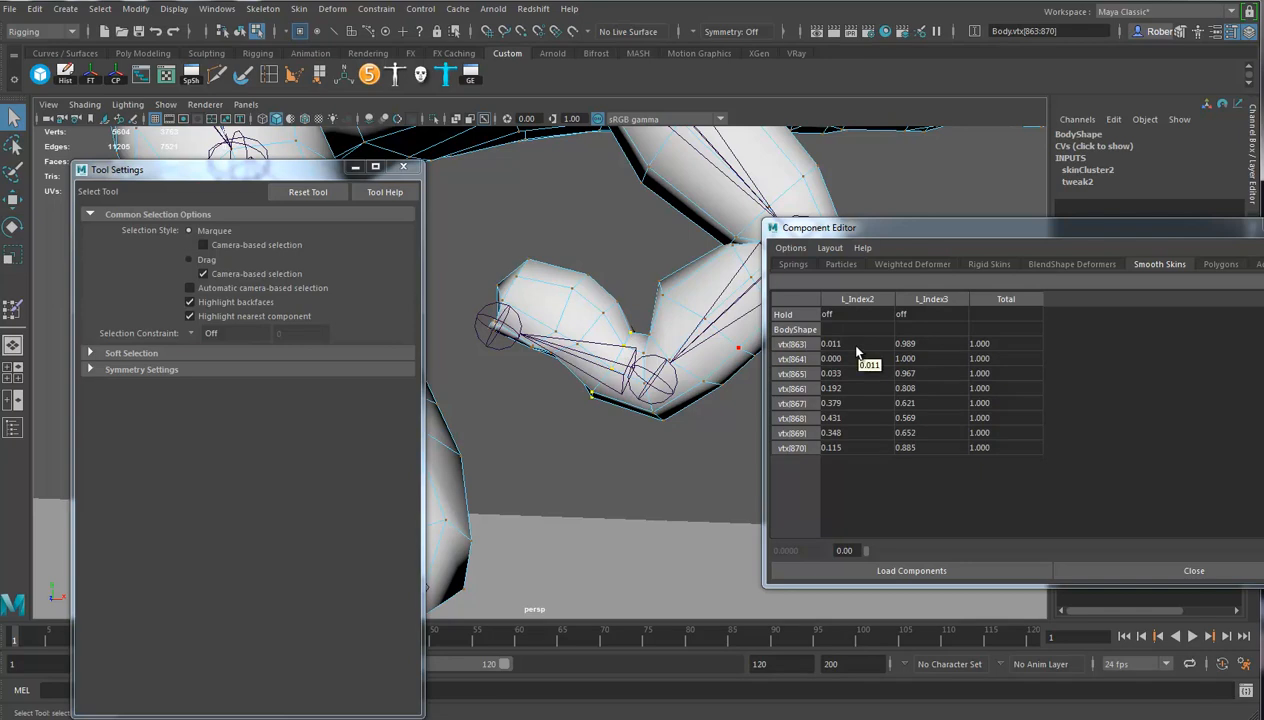
Set the selected loop's L_Index2 weight to 0.1, and adjust its L_Index3 weight to about 0.934
{"action": "right_click", "coordinate": [660, 375]}
{"action": "left_click_drag", "start_coordinate": [920, 350], "coordinate": [912, 441]}
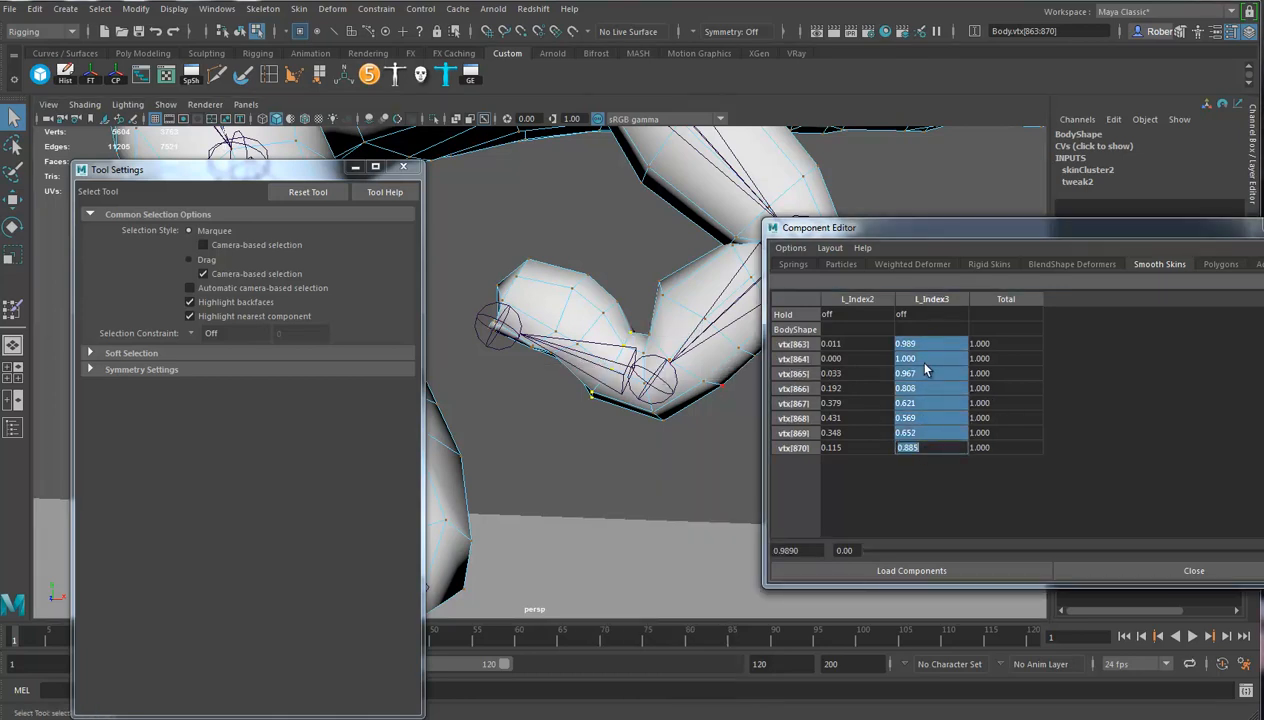
{"action": "left_click_drag", "start_coordinate": [853, 350], "coordinate": [860, 448]}
{"action": "key", "text": "BackSpace"}
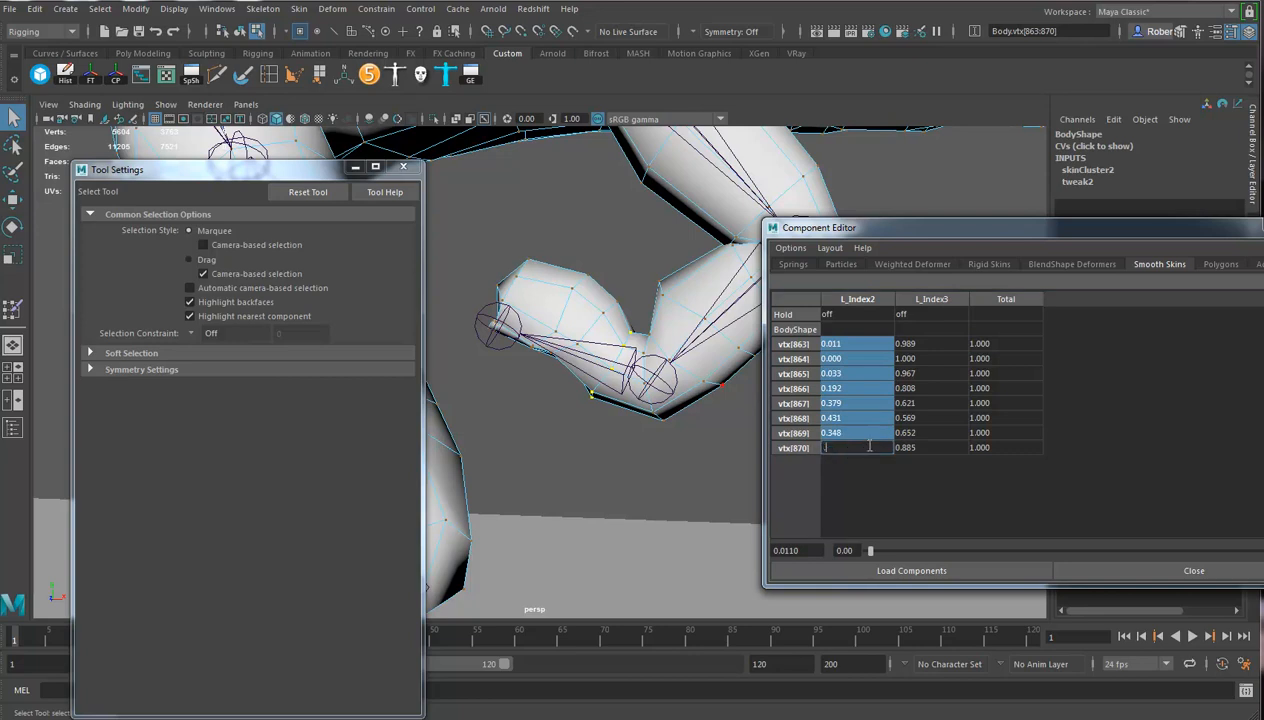
{"action": "type", "text": ".1"}
{"action": "key", "text": "Return"}
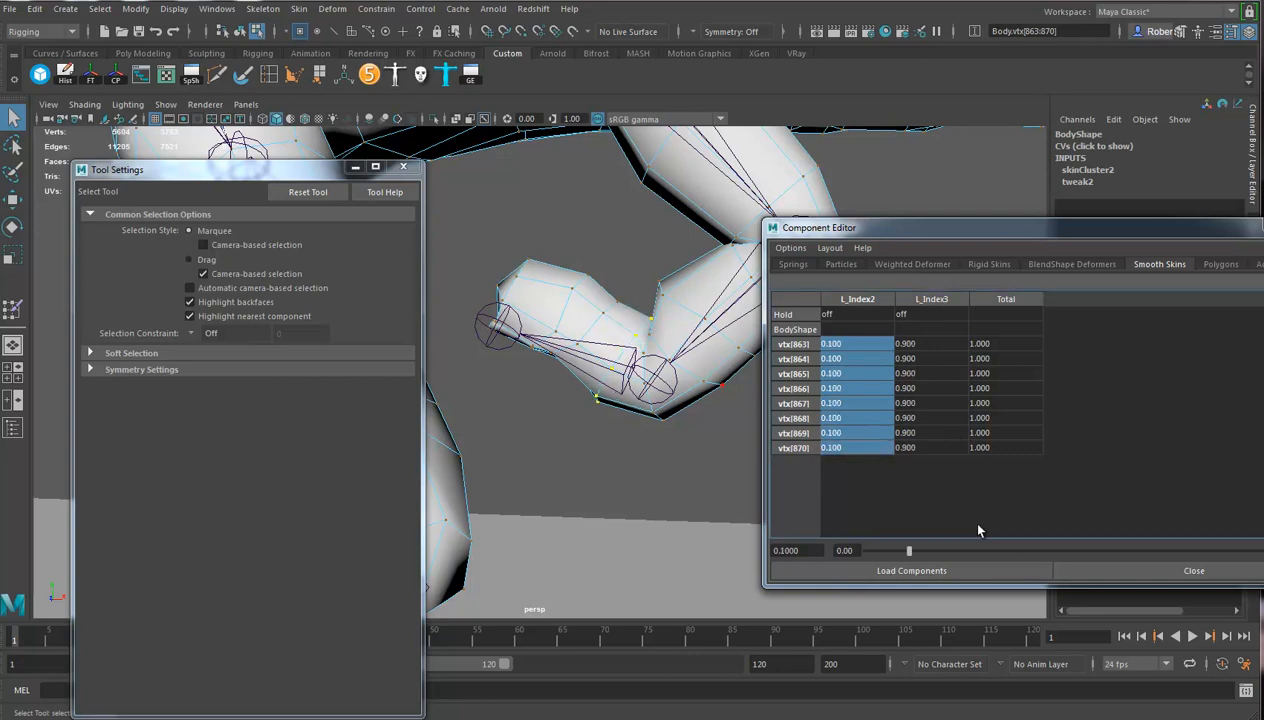
{"action": "left_click_drag", "start_coordinate": [925, 344], "coordinate": [931, 450]}
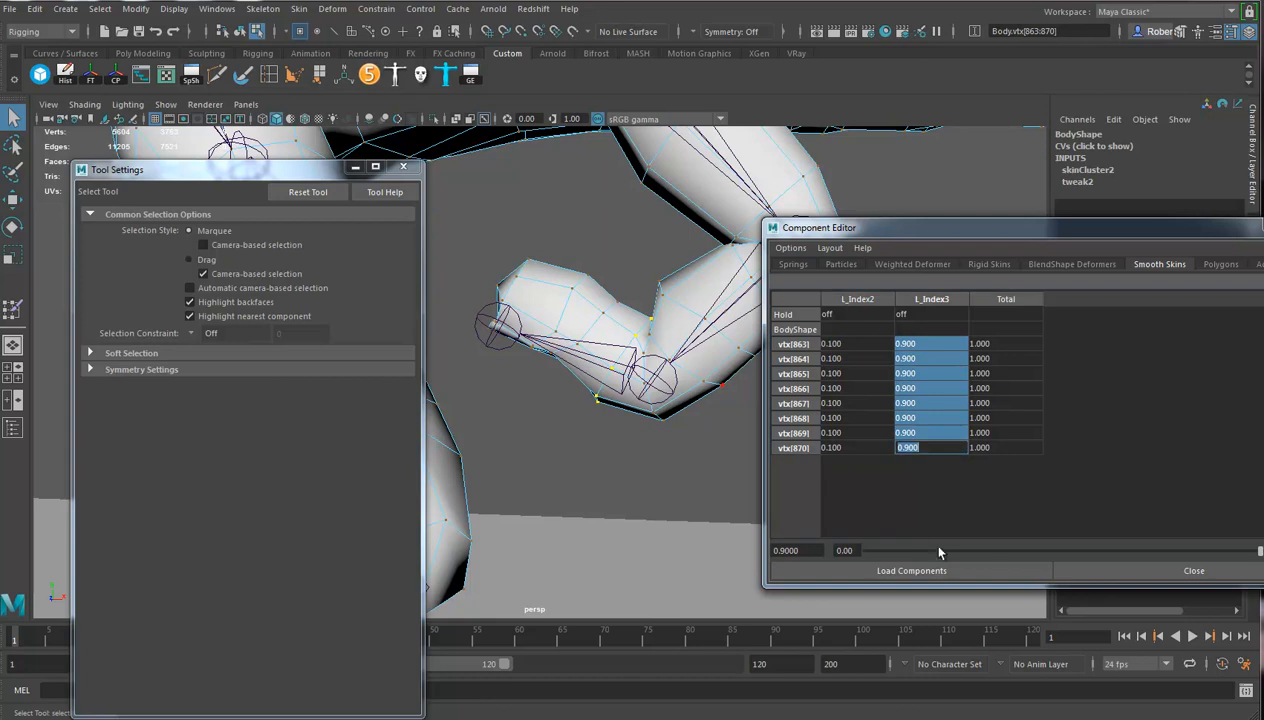
{"action": "left_click_drag", "start_coordinate": [1260, 552], "coordinate": [1263, 552]}
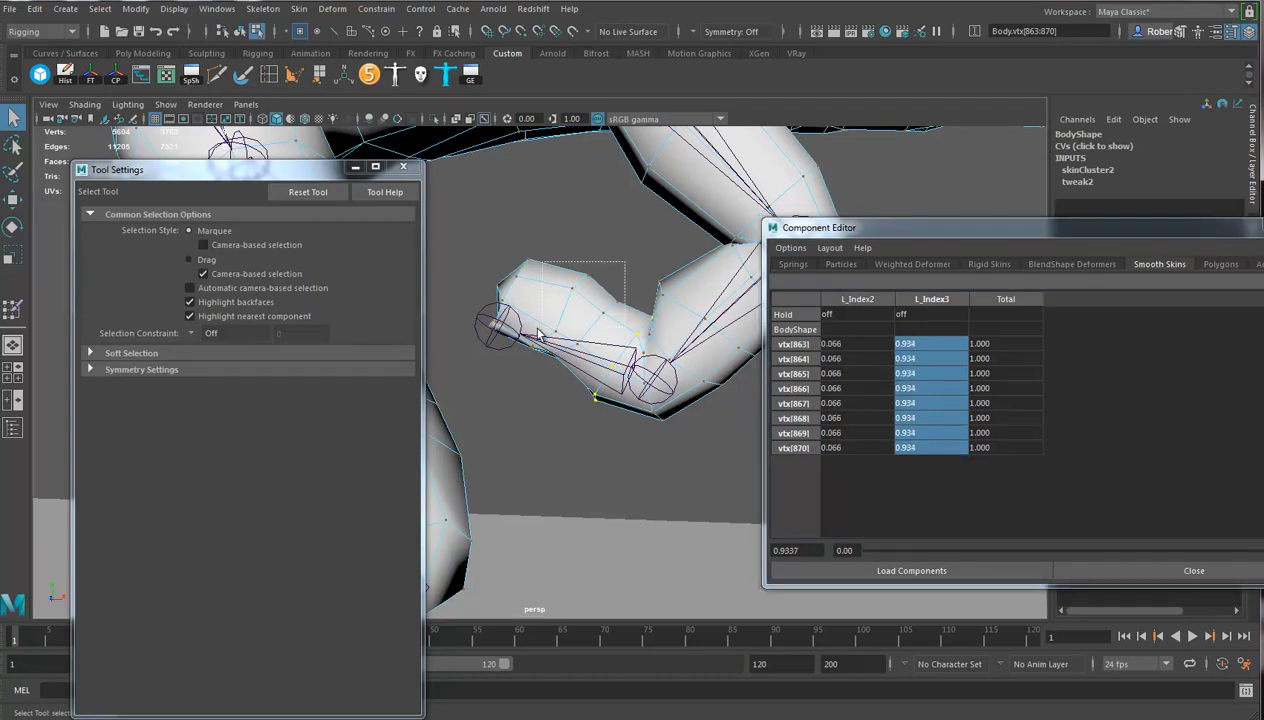
Select all remaining fingertip vertices beyond that loop, and set their L_Index3 weight to 1
{"action": "left_click_drag", "start_coordinate": [472, 258], "coordinate": [590, 370]}
{"action": "left_click_drag", "start_coordinate": [933, 352], "coordinate": [937, 545]}
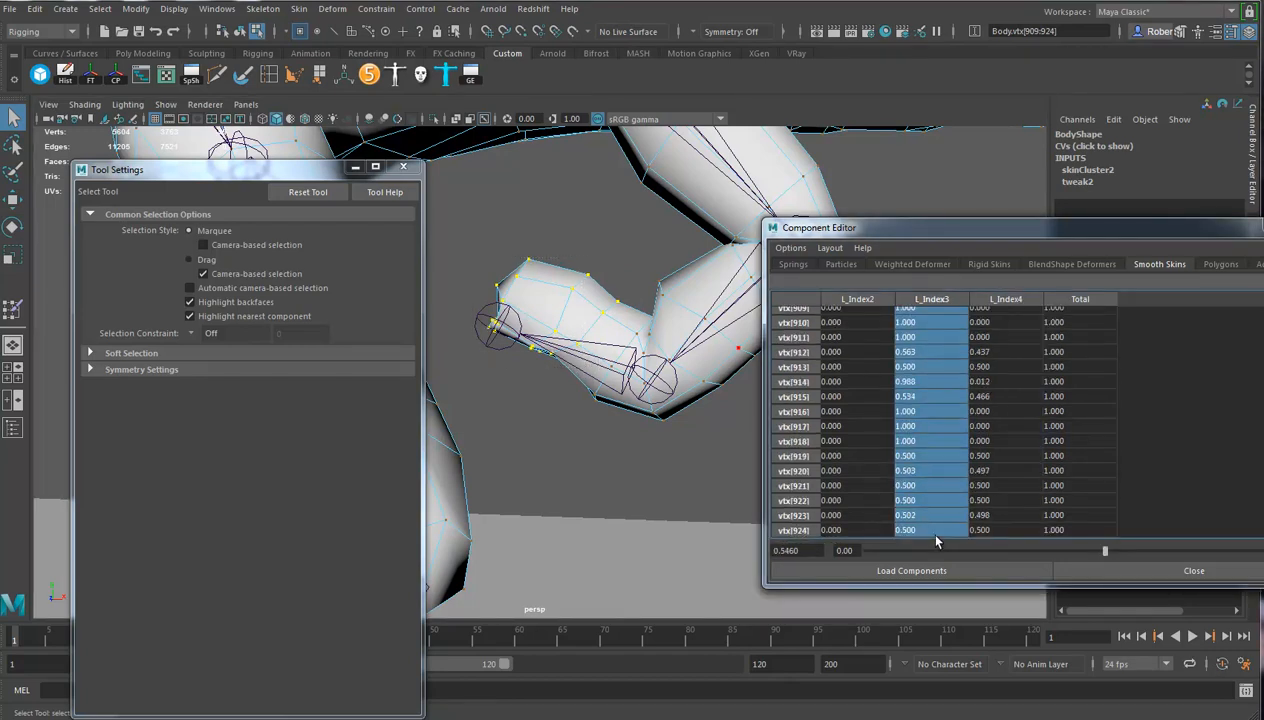
{"action": "type", "text": "1"}
{"action": "key", "text": "Return"}
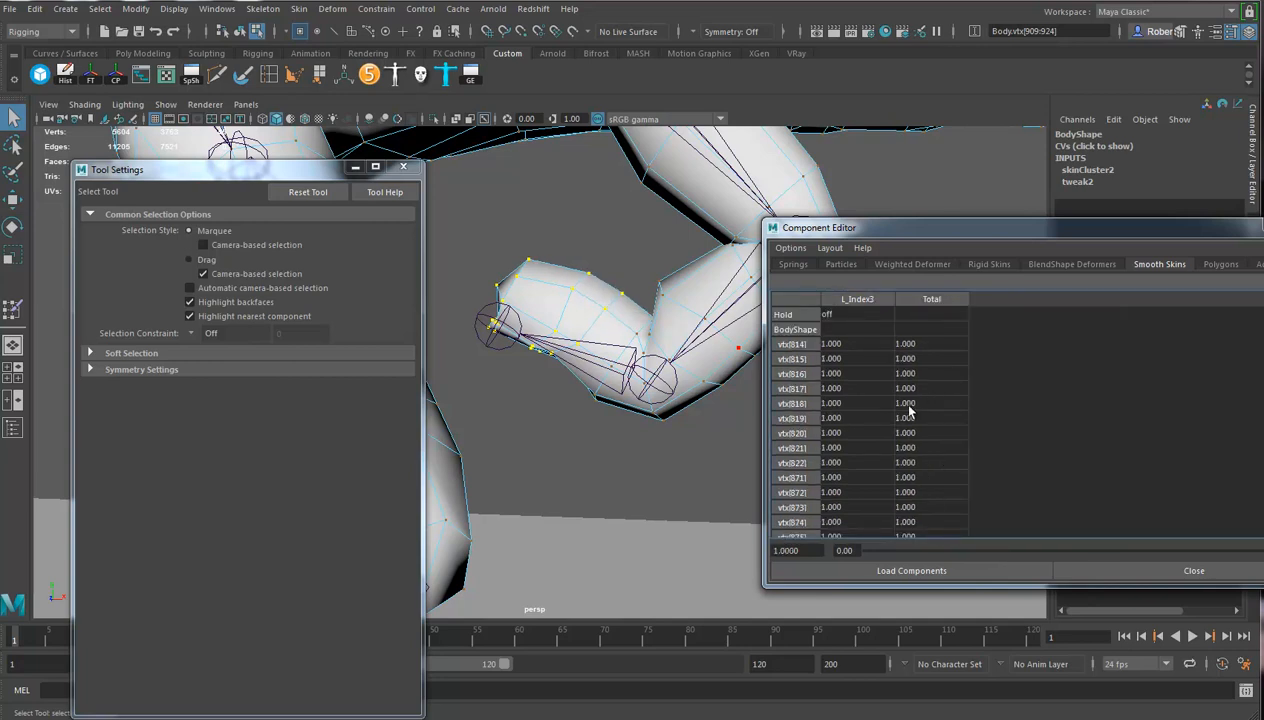
Select the vertex loop just above the L_Index3 joint, and set its L_Index3 weight to 0.1
{"action": "mouse_move", "coordinate": [672, 393]}
{"action": "left_mouse_down", "text": "alt"}
{"action": "mouse_move", "coordinate": [662, 386]}
{"action": "mouse_move", "coordinate": [688, 390]}
{"action": "left_mouse_up", "text": "alt"}
{"action": "left_click", "coordinate": [673, 380]}
{"action": "double_click", "coordinate": [638, 360], "text": "shift"}
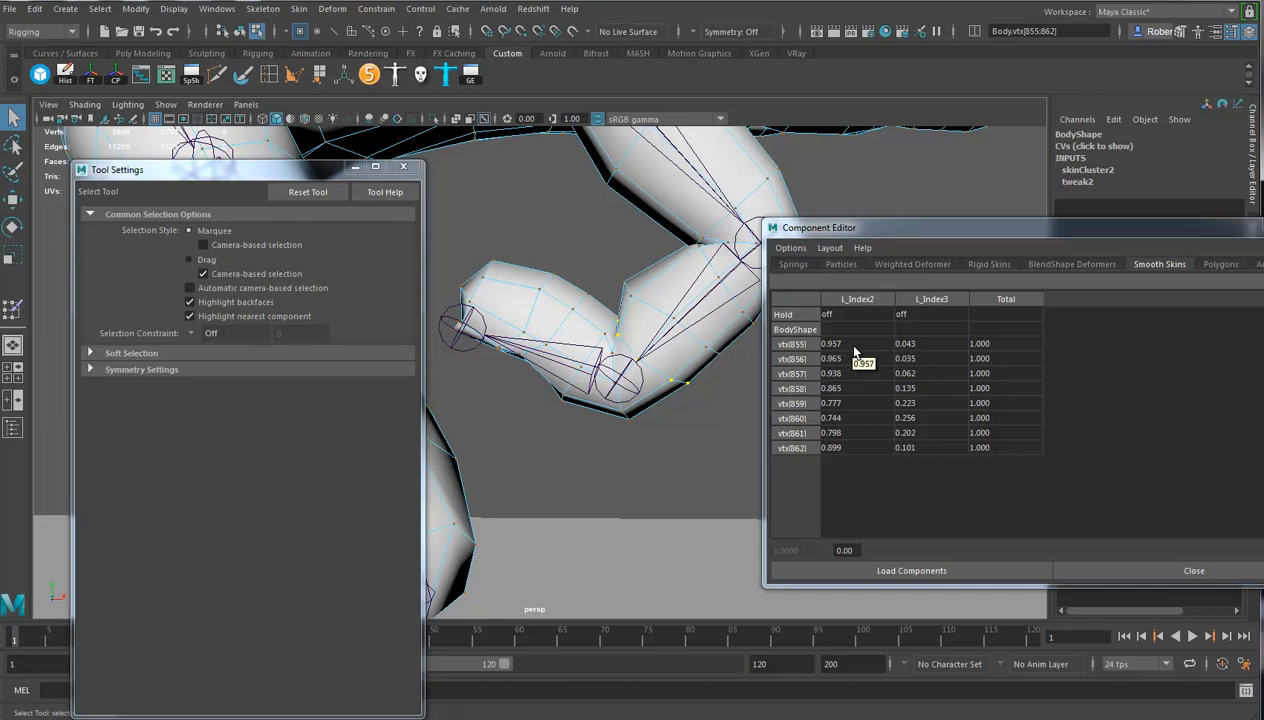
{"action": "left_click_drag", "start_coordinate": [934, 352], "coordinate": [928, 441]}
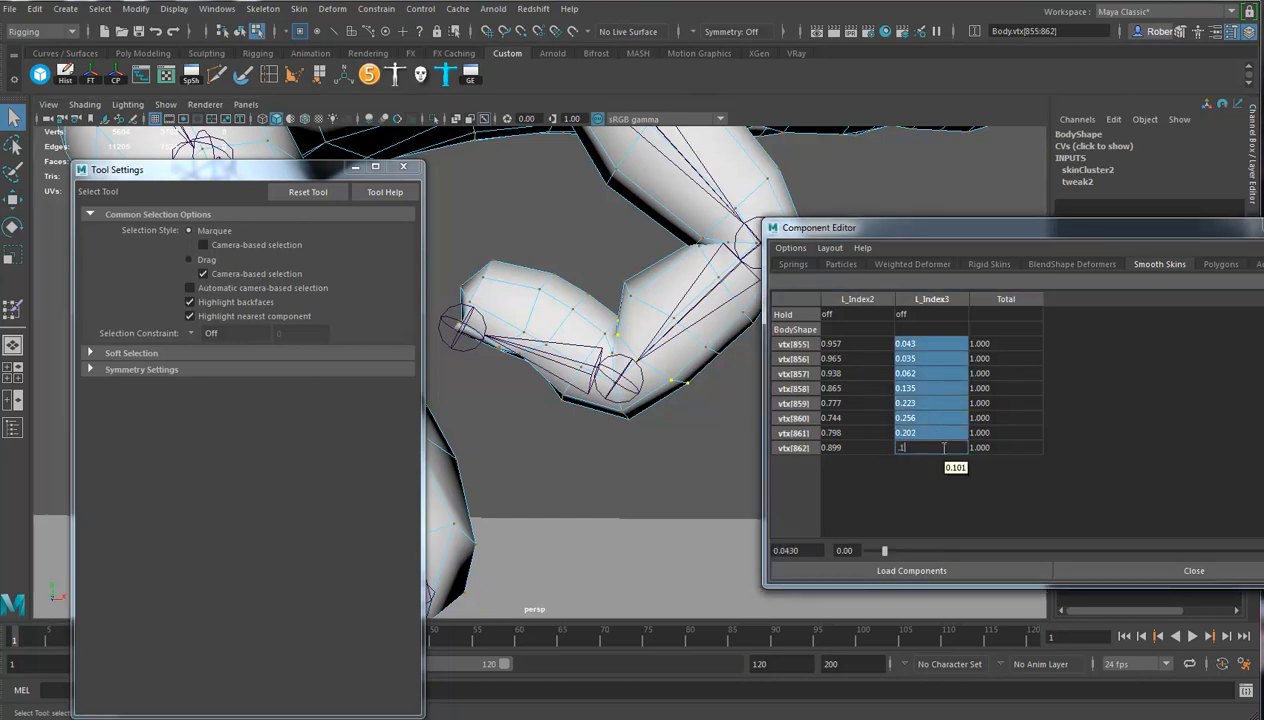
{"action": "type", "text": ".1"}
{"action": "key", "text": "Return"}
Select the vertex loop midway between the L_Index2 and L_Index3 joints, and set its L_Index2 weight to 1
{"action": "left_click_drag", "start_coordinate": [732, 400], "coordinate": [668, 391], "text": "alt"}
{"action": "left_click", "coordinate": [642, 367]}
{"action": "double_click", "coordinate": [612, 341], "text": "shift"}
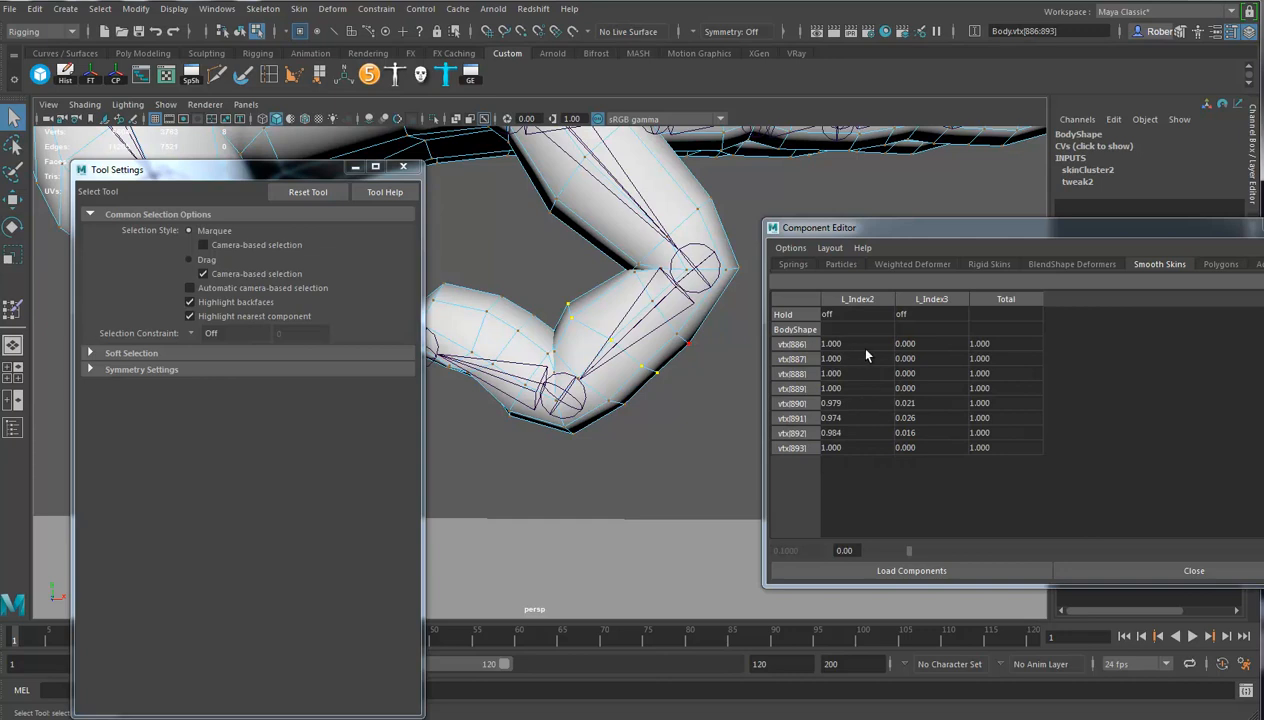
{"action": "left_click_drag", "start_coordinate": [858, 347], "coordinate": [856, 453]}
{"action": "type", "text": "1"}
{"action": "key", "text": "Return"}
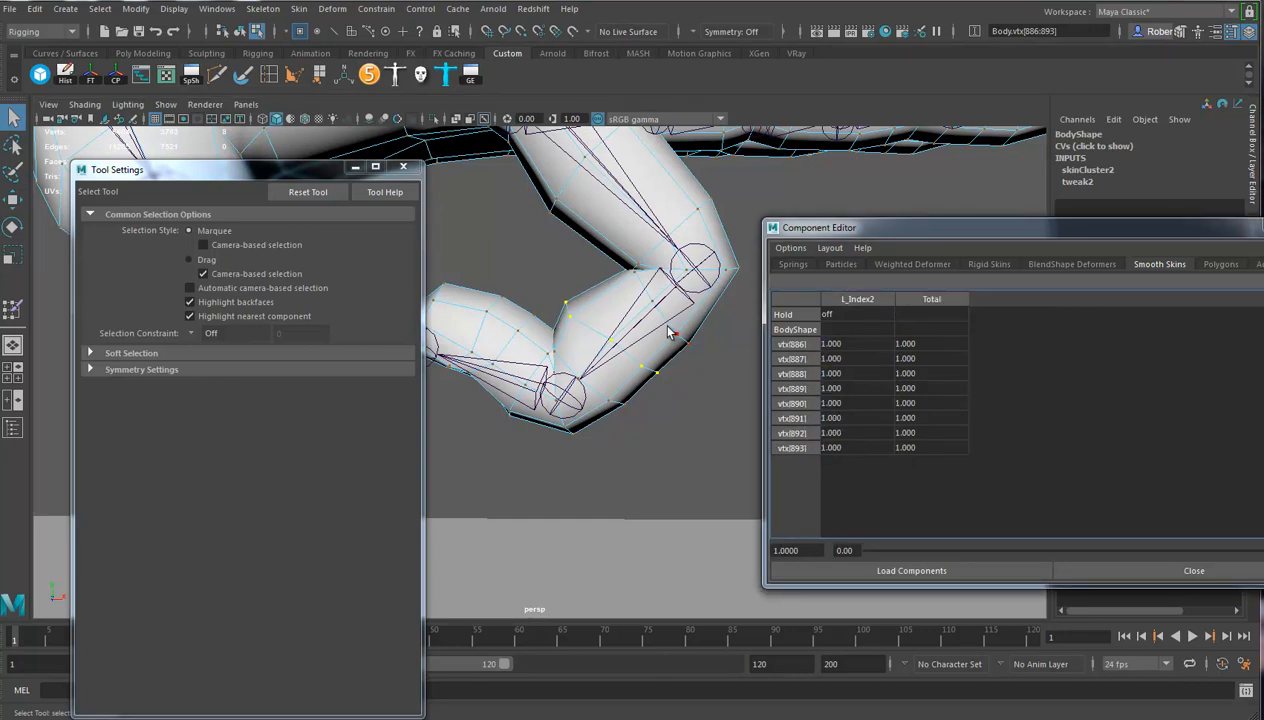
Set the L_Index2 weight of the loop just below the L_Index2 joint to 1, and adjust its L_Index1 weight to about 0.112
{"action": "left_click", "coordinate": [668, 339]}
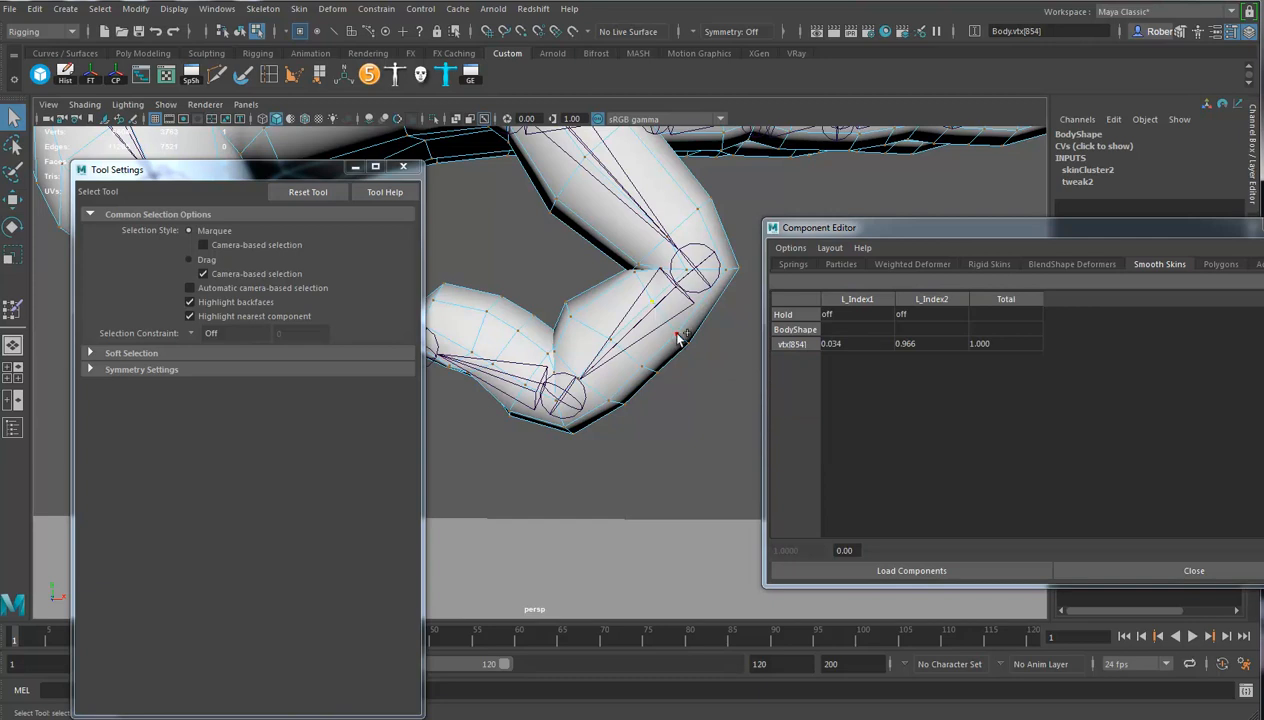
{"action": "double_click", "coordinate": [677, 334], "text": "shift"}
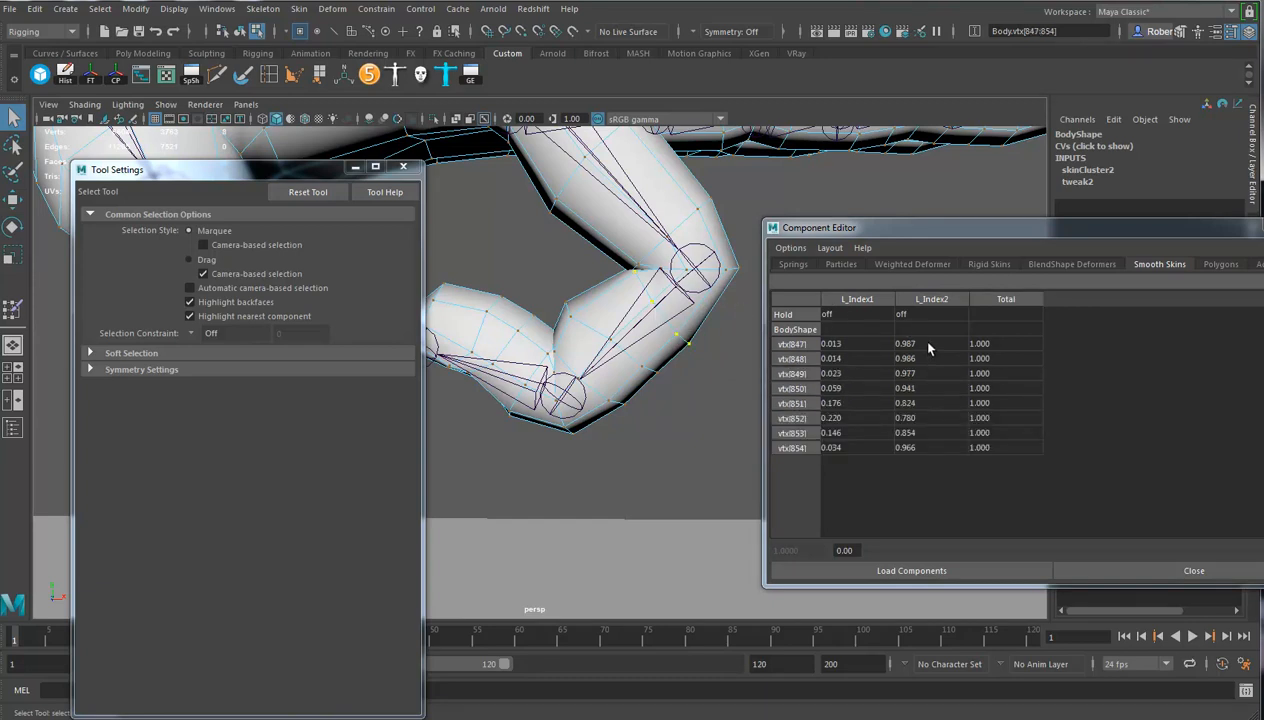
{"action": "left_click_drag", "start_coordinate": [928, 347], "coordinate": [929, 447]}
{"action": "type", "text": "1"}
{"action": "key", "text": "Return"}
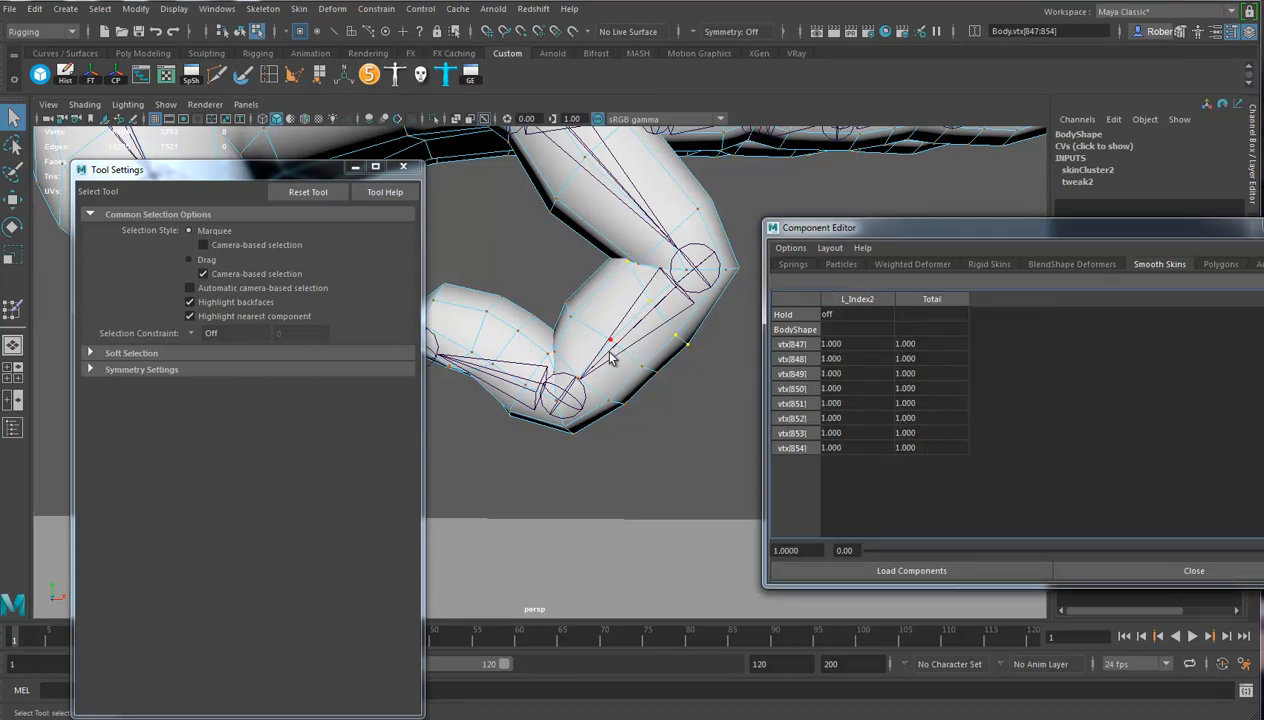
{"action": "left_click", "coordinate": [728, 272], "text": "shift"}
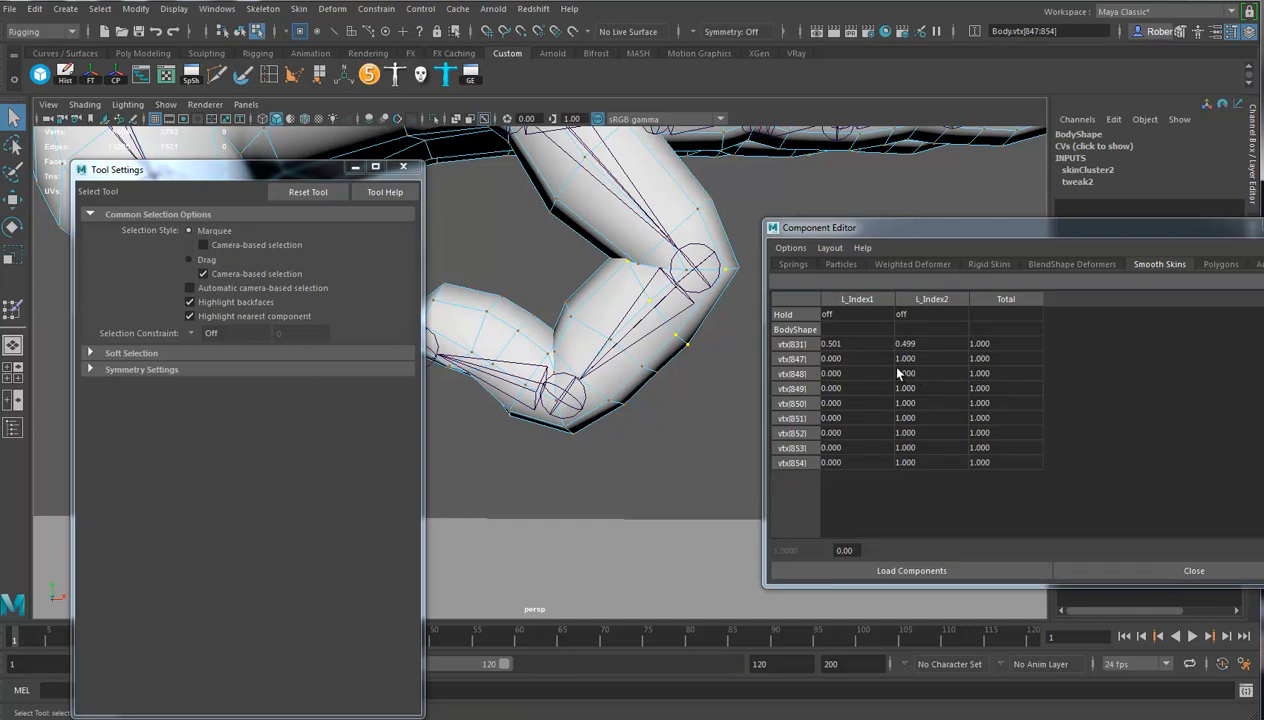
{"action": "left_click_drag", "start_coordinate": [857, 366], "coordinate": [914, 550]}
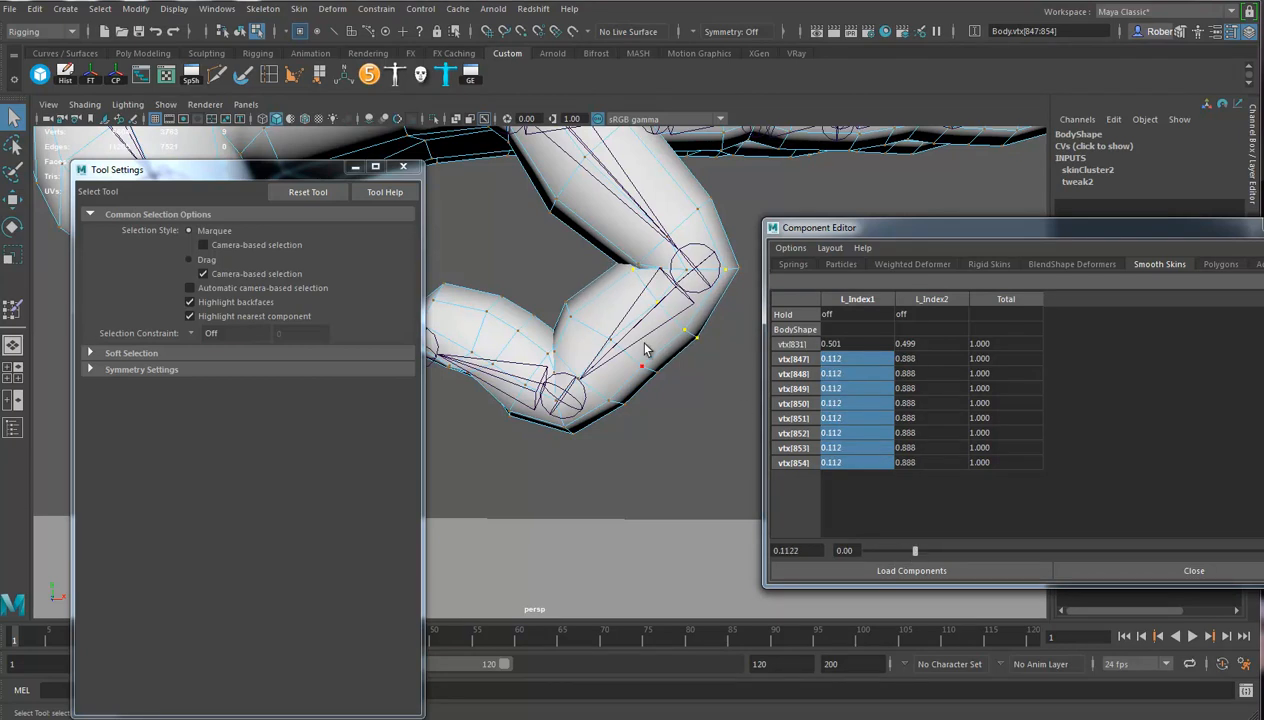
Try the Rotate tool on the Neck3 joint at the base of the head, and undo the change
{"action": "middle_click_drag", "start_coordinate": [645, 352], "coordinate": [633, 403], "text": "alt"}
{"action": "left_click_drag", "start_coordinate": [676, 325], "coordinate": [712, 265], "text": "alt"}
{"action": "right_click", "coordinate": [567, 250]}
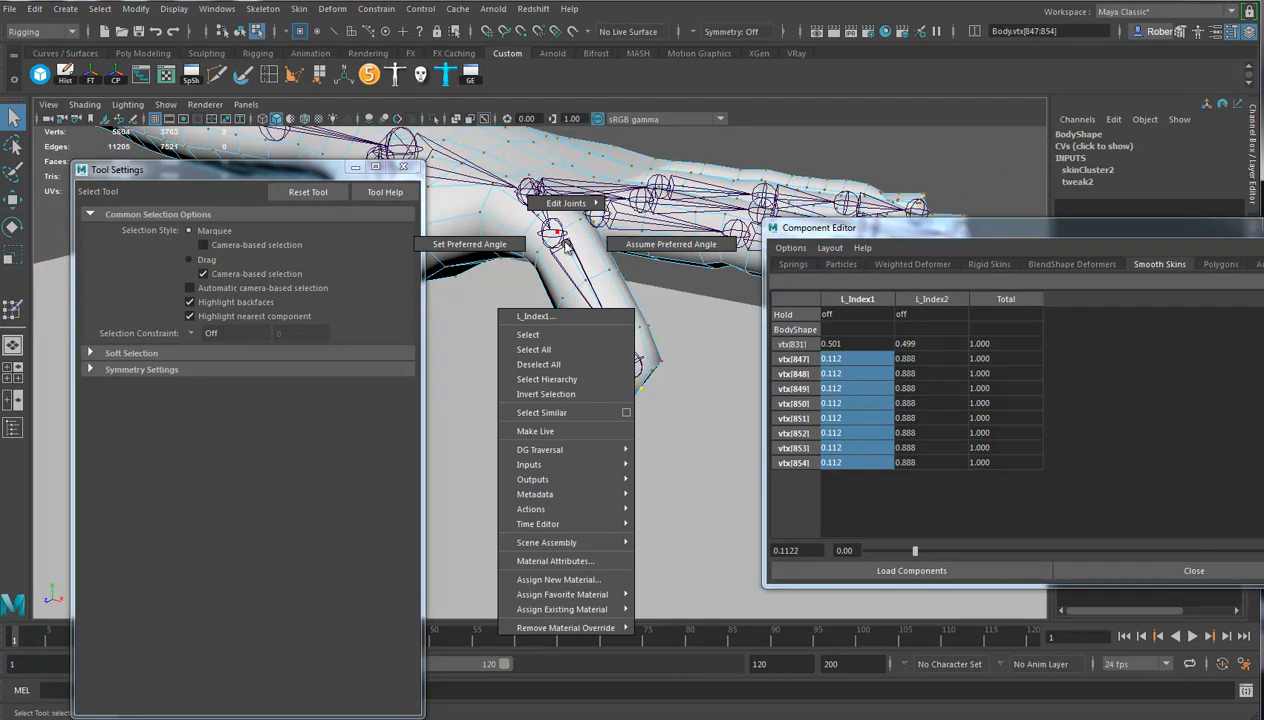
{"action": "left_click_drag", "start_coordinate": [567, 250], "coordinate": [600, 250], "text": "alt"}
{"action": "right_click_drag", "start_coordinate": [598, 214], "coordinate": [604, 211]}
{"action": "left_click_drag", "start_coordinate": [610, 233], "coordinate": [648, 359], "text": "alt"}
{"action": "left_click", "coordinate": [555, 333]}
{"action": "key", "text": "e"}
{"action": "key", "text": "ctrl+z"}
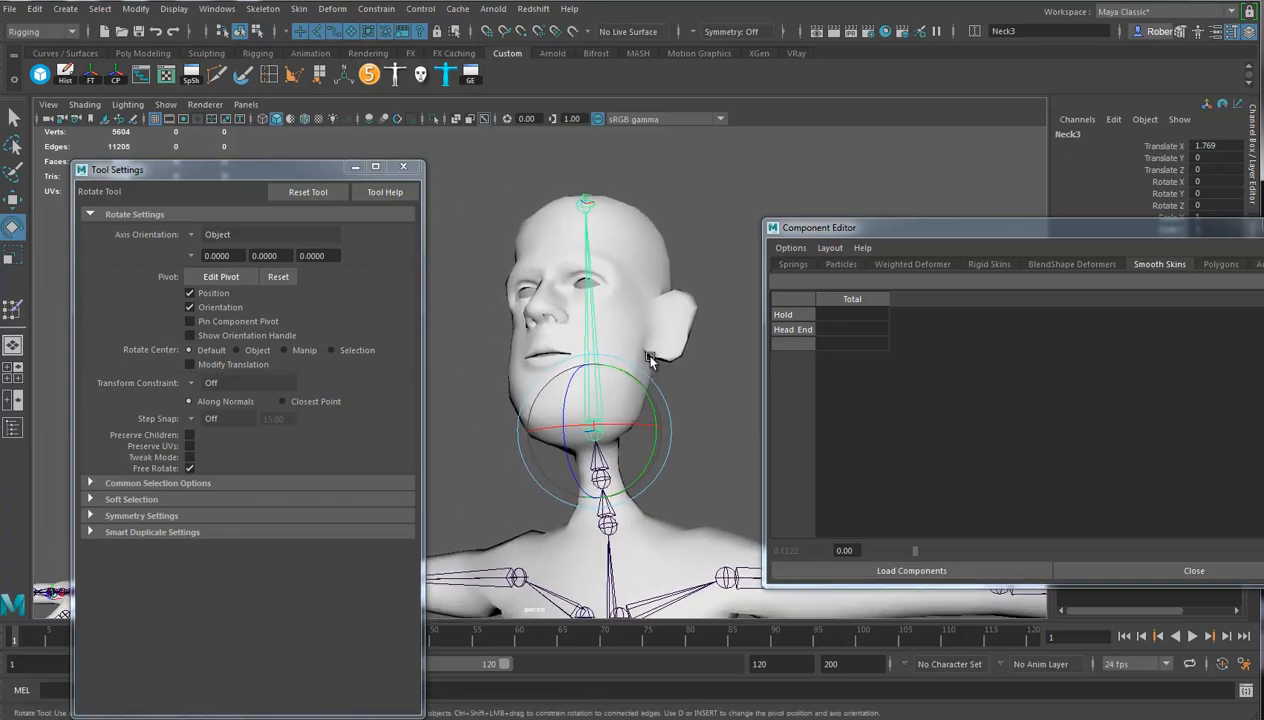
Close the Component Editor, and open the UV Editor with the body mesh selected
{"action": "left_click", "coordinate": [1194, 570]}
{"action": "left_click_drag", "start_coordinate": [790, 365], "coordinate": [838, 328], "text": "alt"}
{"action": "left_click", "coordinate": [769, 304]}
{"action": "left_click", "coordinate": [166, 74]}
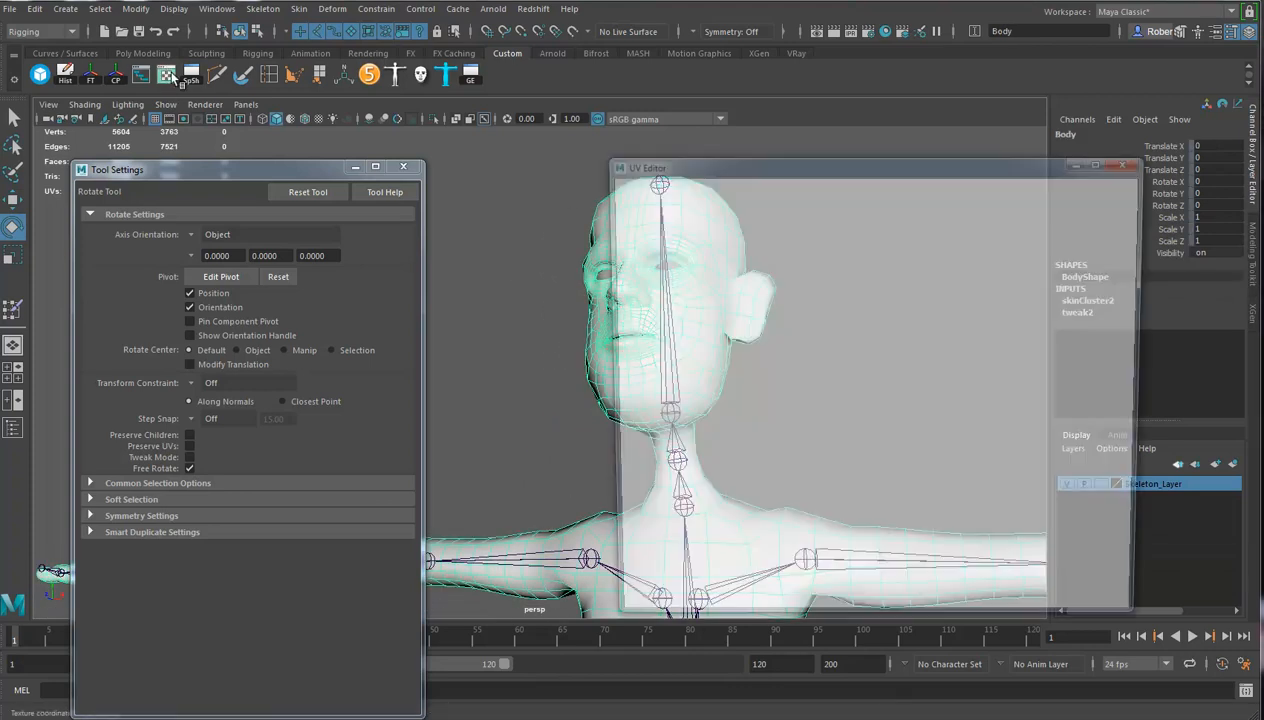
Select the head's UV shell, the tiny round shell and the connected double-circle shell in the UV Editor
{"action": "left_click", "coordinate": [862, 127]}
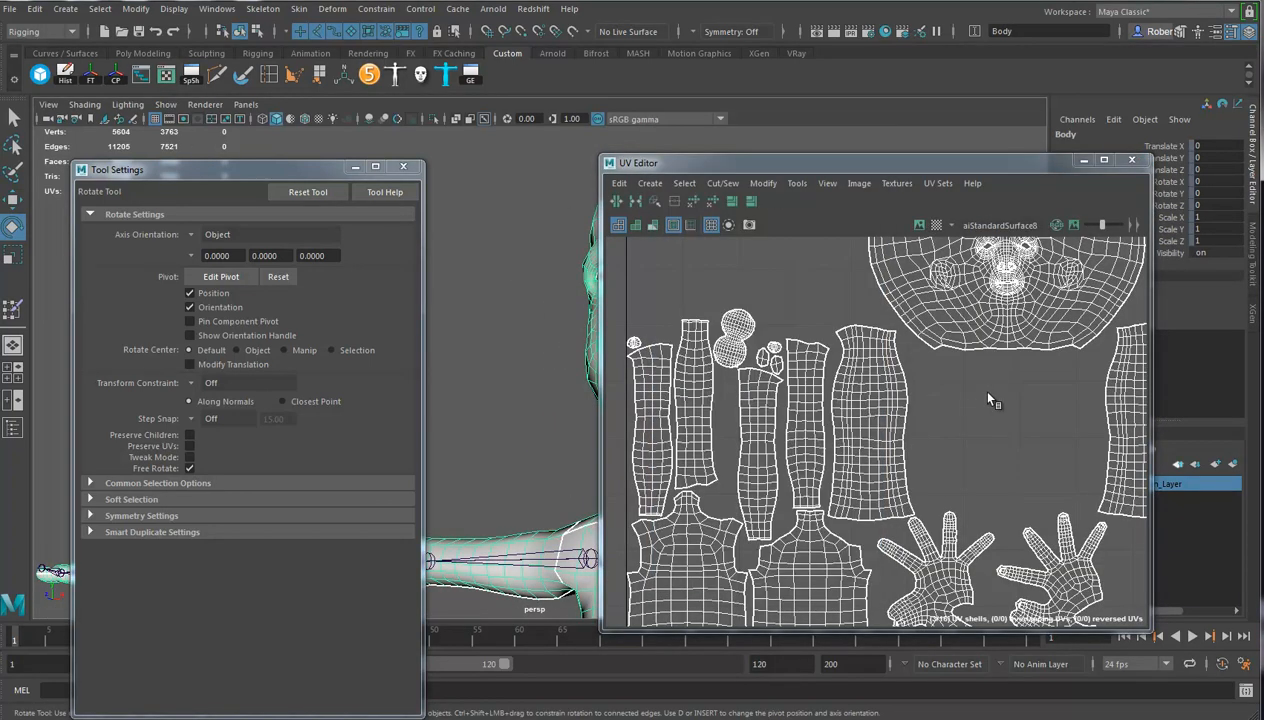
{"action": "scroll", "coordinate": [958, 395], "scroll_direction": "down", "scroll_amount": 5}
{"action": "right_click_drag", "start_coordinate": [921, 342], "coordinate": [966, 346]}
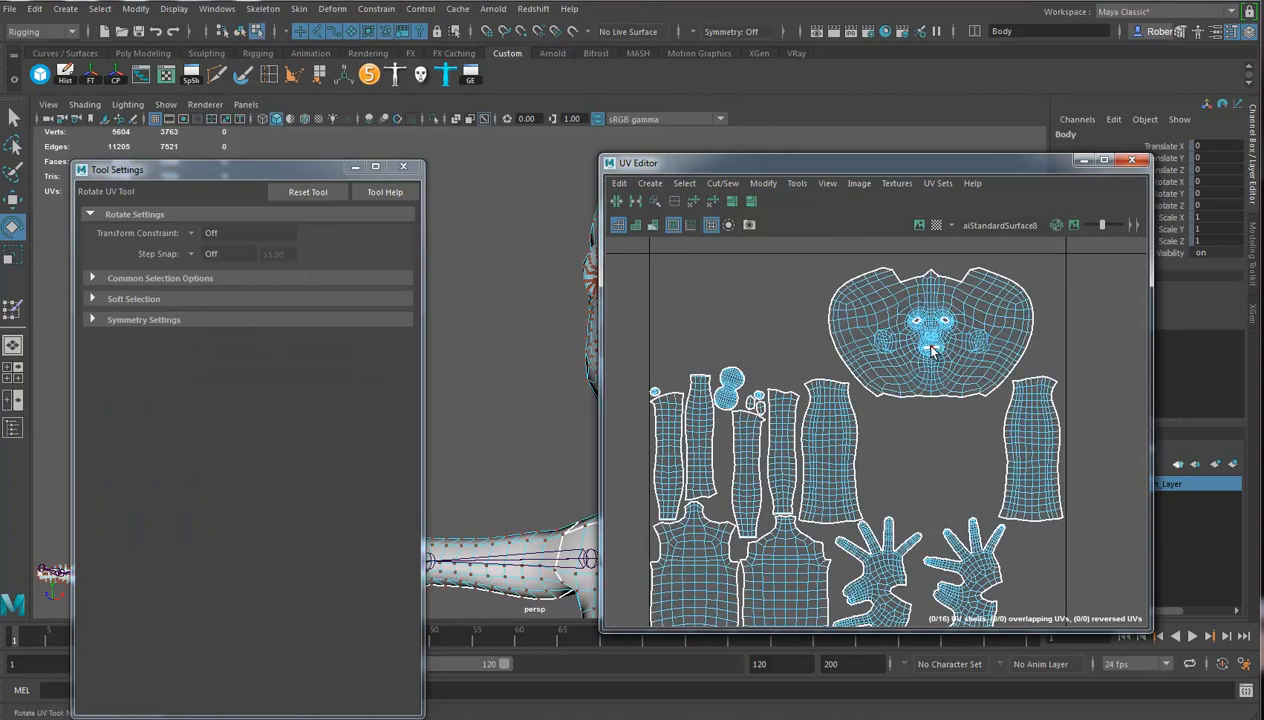
{"action": "left_click_drag", "start_coordinate": [899, 302], "coordinate": [946, 376]}
{"action": "key", "text": "a"}
{"action": "left_click", "coordinate": [723, 340], "text": "shift"}
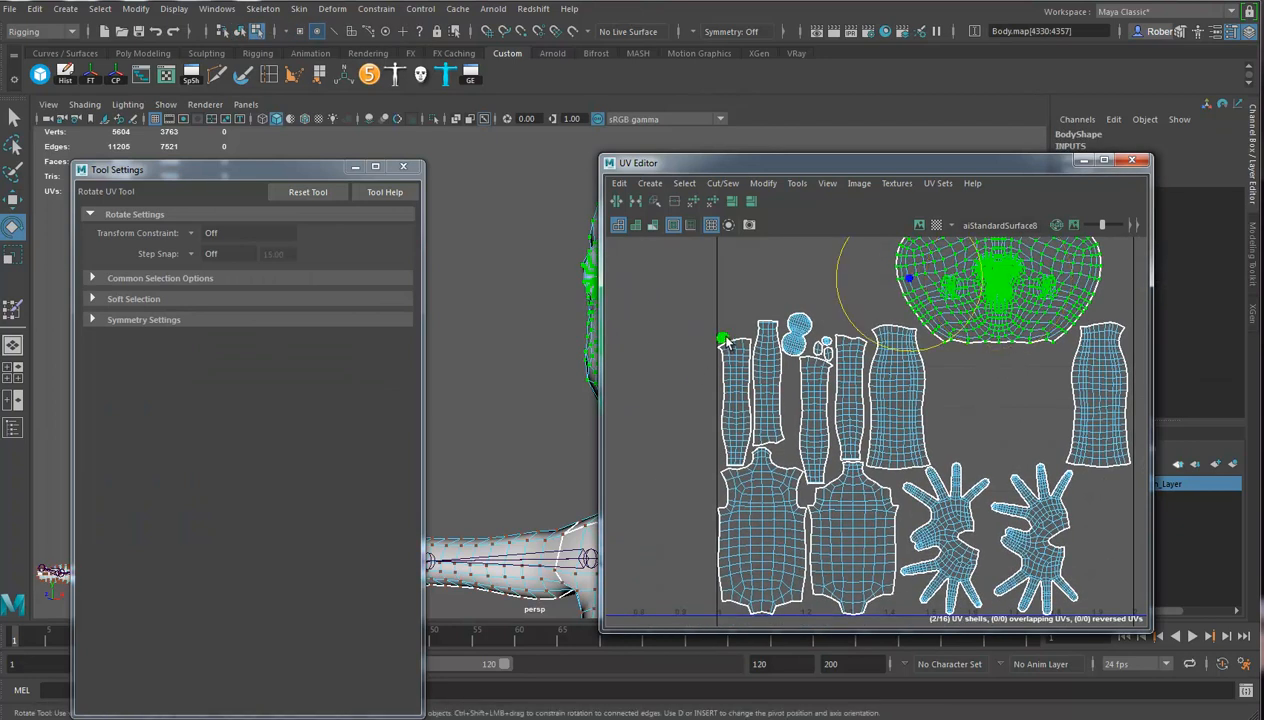
{"action": "left_click", "coordinate": [801, 327], "text": "shift"}
Close the UV Editor and convert the selected head UVs to vertices
{"action": "left_click", "coordinate": [1134, 161]}
{"action": "right_click", "coordinate": [612, 332], "text": "ctrl"}
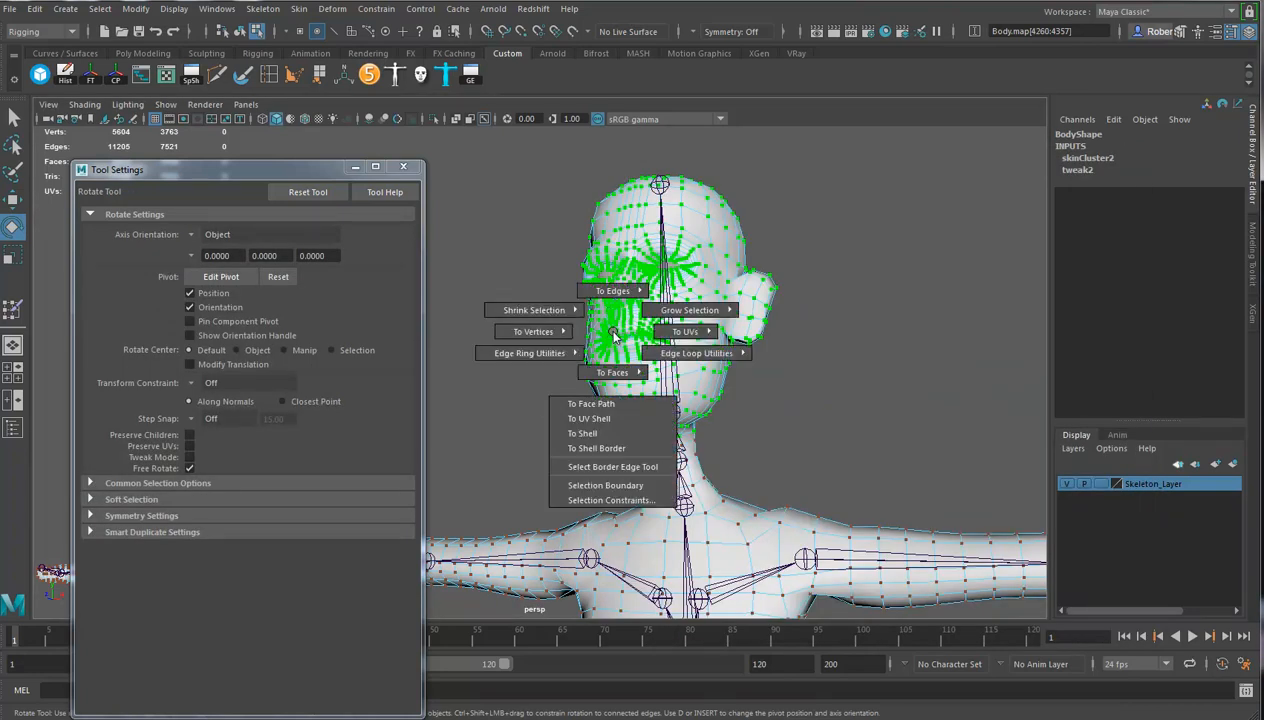
{"action": "left_click", "coordinate": [474, 333]}
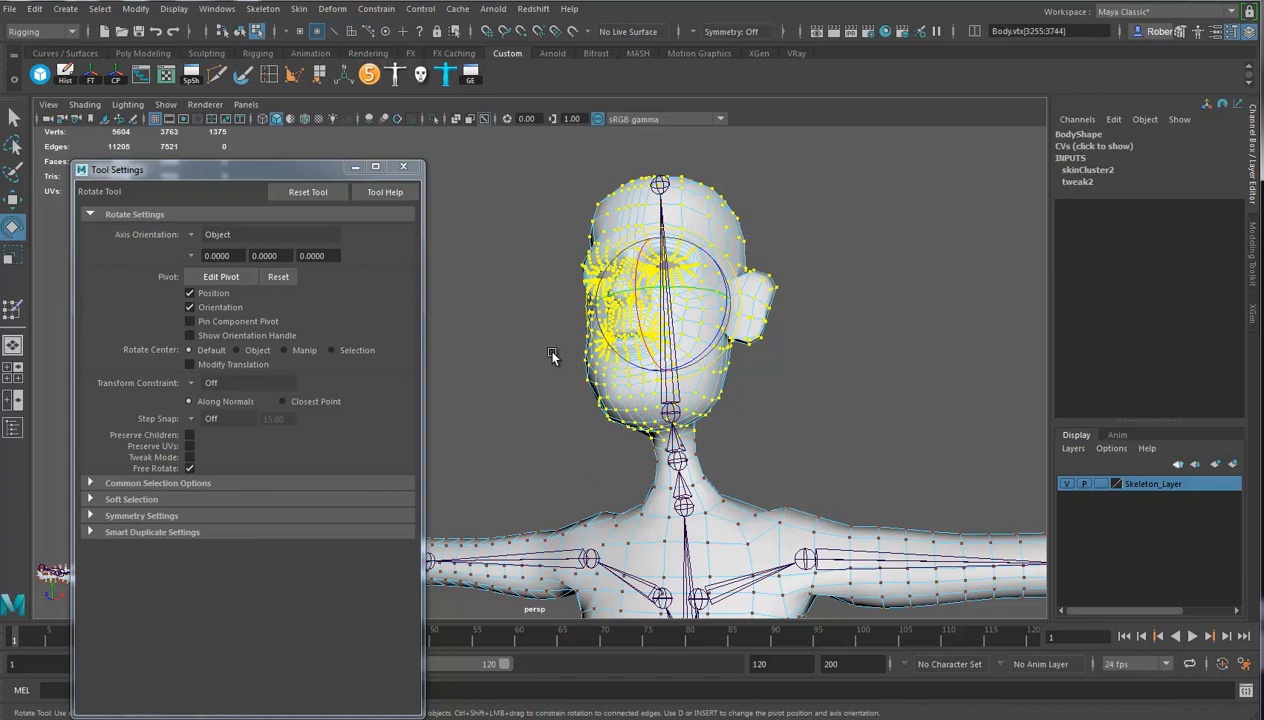
Flood the selected head vertices with the Neck3 influence in Paint Skin Weights, using Add with value 1
{"action": "left_click", "coordinate": [12, 309]}
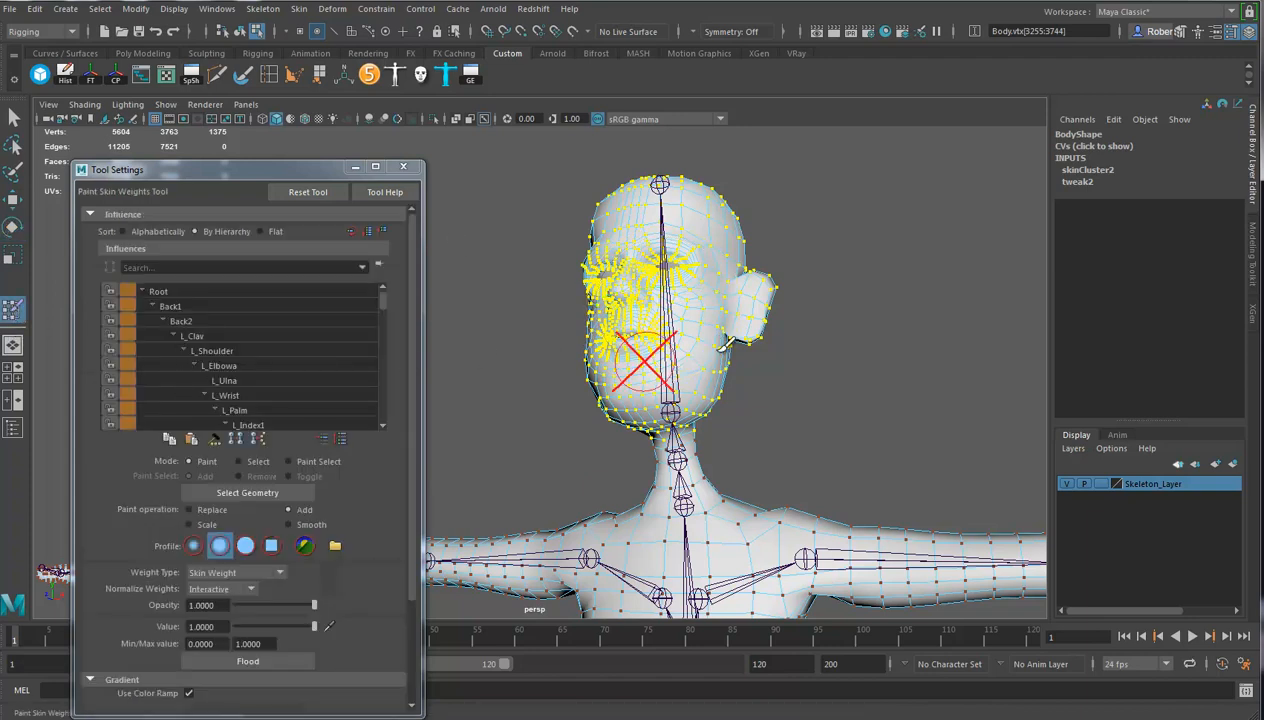
{"action": "right_click_drag", "start_coordinate": [668, 400], "coordinate": [678, 373]}
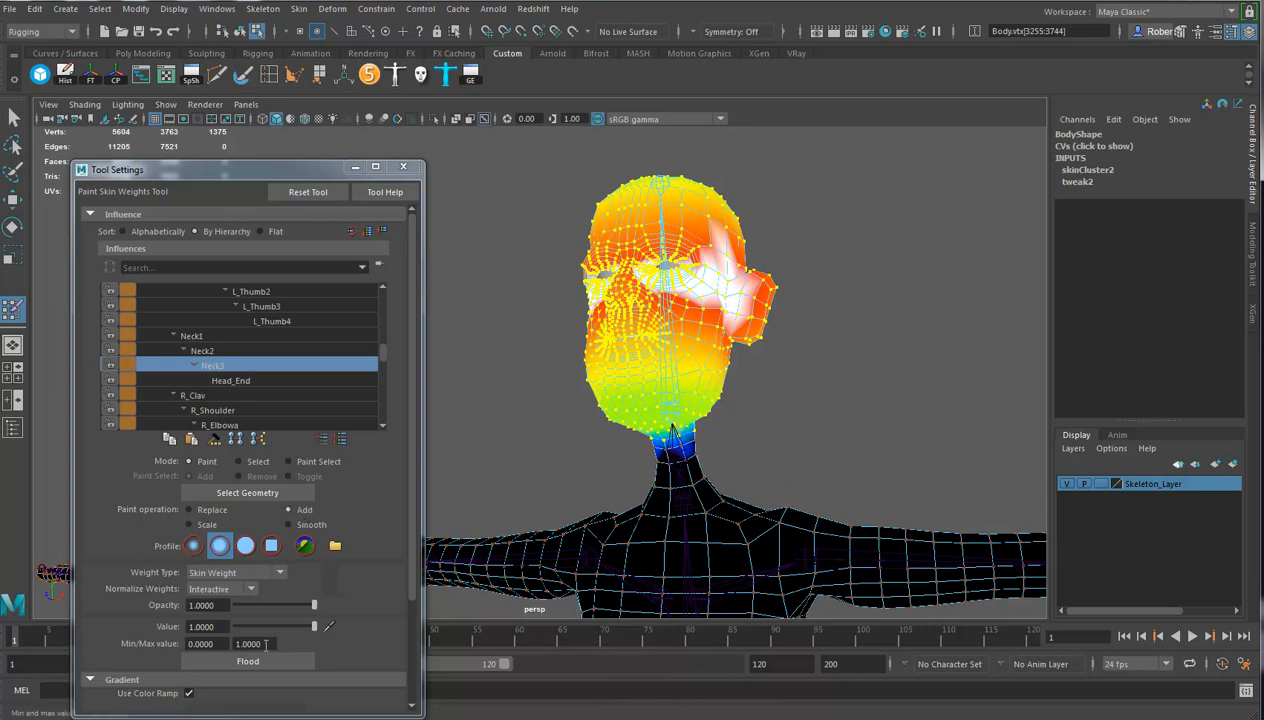
{"action": "left_click", "coordinate": [267, 657]}
Return the body mesh to object mode, and examine the painted weights of the Neck2, Neck3 and Neck1 influences around the neck
{"action": "left_click_drag", "start_coordinate": [751, 375], "coordinate": [665, 367], "text": "alt"}
{"action": "right_click_drag", "start_coordinate": [665, 367], "coordinate": [776, 389], "text": "alt"}
{"action": "middle_click_drag", "start_coordinate": [776, 389], "coordinate": [545, 306], "text": "alt"}
{"action": "middle_click_drag", "start_coordinate": [672, 336], "coordinate": [694, 420], "text": "alt"}
{"action": "right_click_drag", "start_coordinate": [708, 226], "coordinate": [714, 342]}
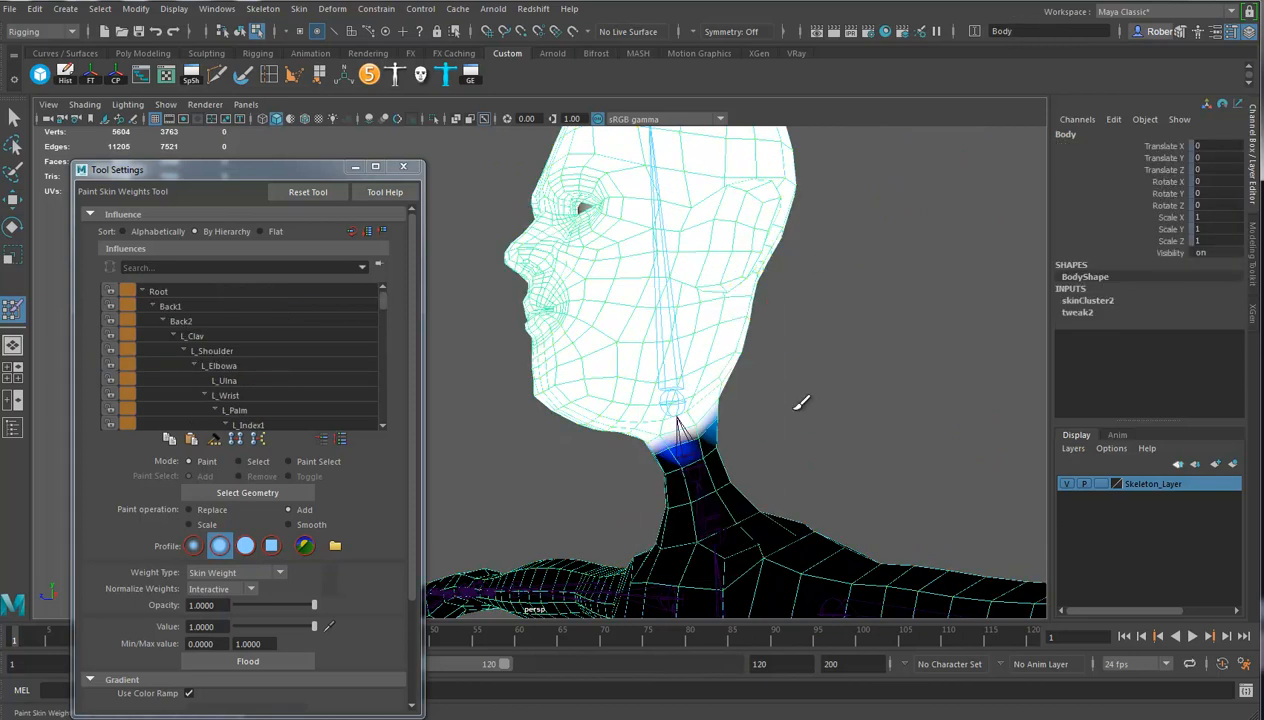
{"action": "right_click_drag", "start_coordinate": [686, 452], "coordinate": [615, 384]}
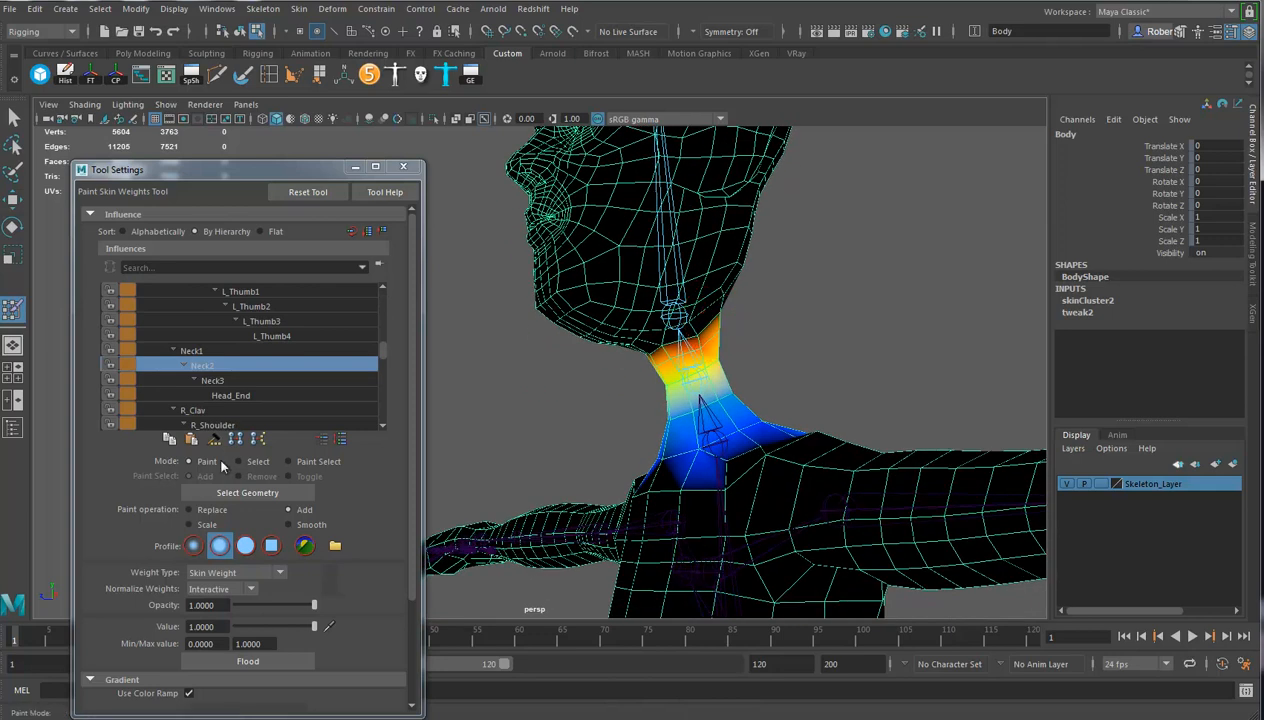
{"action": "left_click", "coordinate": [212, 380]}
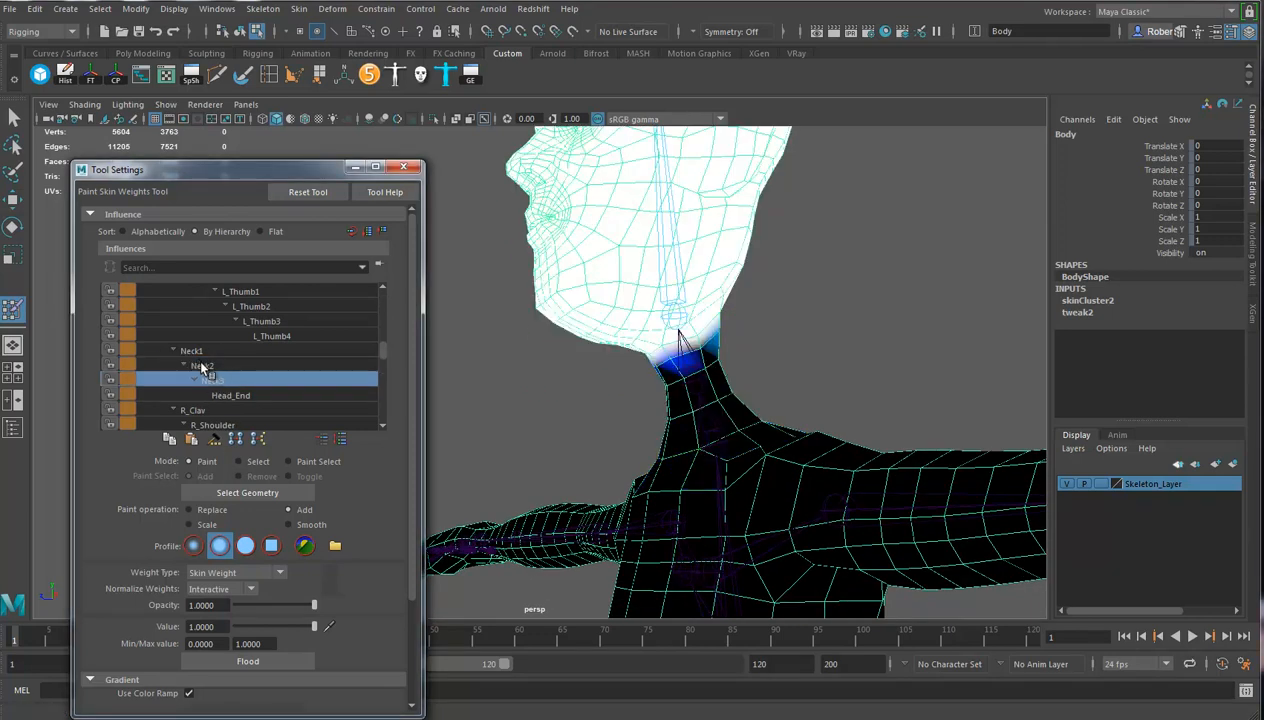
{"action": "left_click", "coordinate": [195, 351]}
{"action": "right_click_drag", "start_coordinate": [728, 396], "coordinate": [683, 415], "text": "alt"}
{"action": "middle_click_drag", "start_coordinate": [683, 415], "coordinate": [692, 430], "text": "alt"}
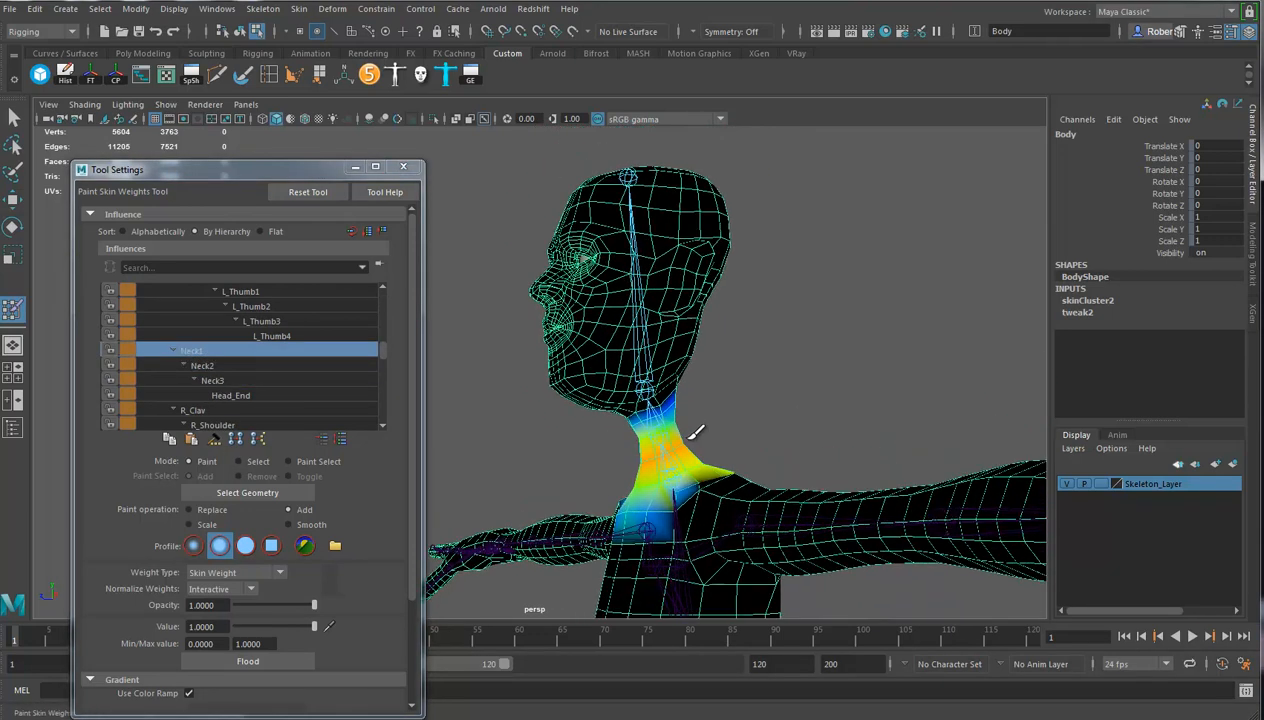
Rotate the Neck3 joint to test how the head deforms from several angles, and undo the rotations
{"action": "left_click", "coordinate": [17, 233]}
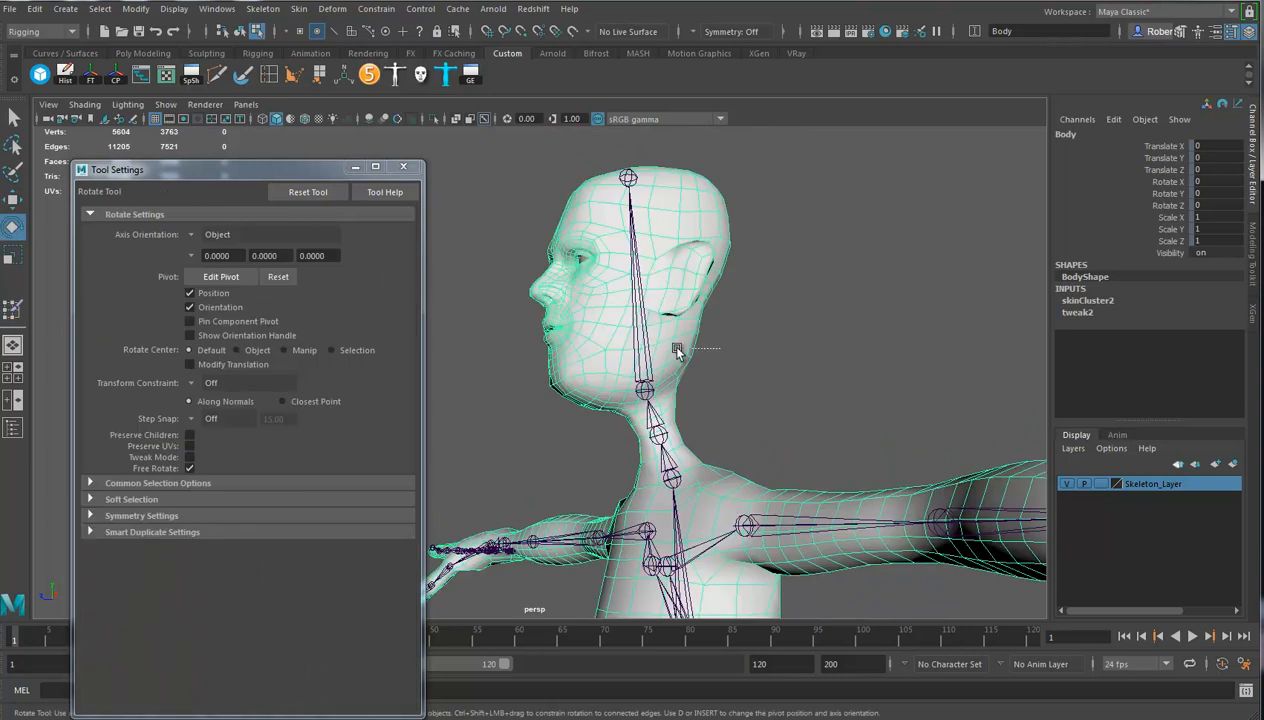
{"action": "right_click_drag", "start_coordinate": [718, 351], "coordinate": [643, 355]}
{"action": "left_click", "coordinate": [240, 31]}
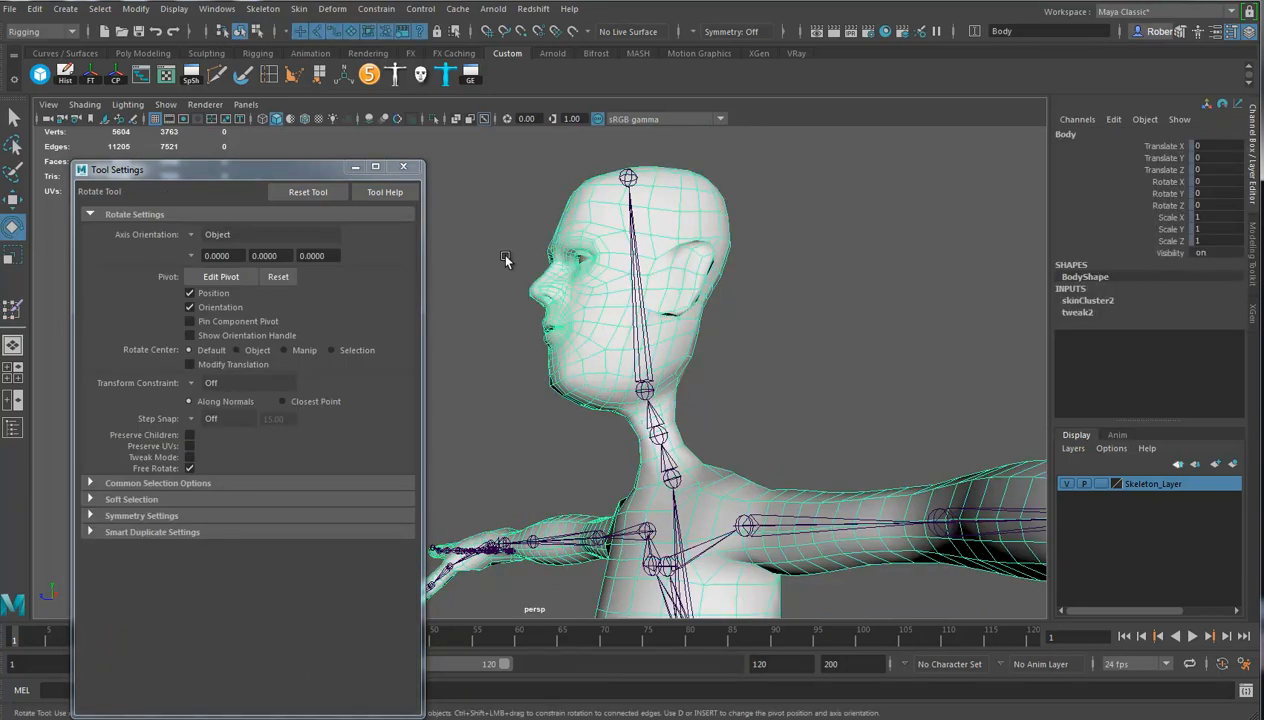
{"action": "left_click", "coordinate": [629, 321]}
{"action": "left_click_drag", "start_coordinate": [643, 345], "coordinate": [699, 390]}
{"action": "key", "text": "ctrl+z"}
{"action": "right_click_drag", "start_coordinate": [651, 431], "coordinate": [705, 445], "text": "alt"}
{"action": "middle_click_drag", "start_coordinate": [705, 445], "coordinate": [845, 392], "text": "alt"}
{"action": "middle_click_drag", "start_coordinate": [810, 322], "coordinate": [806, 505], "text": "alt"}
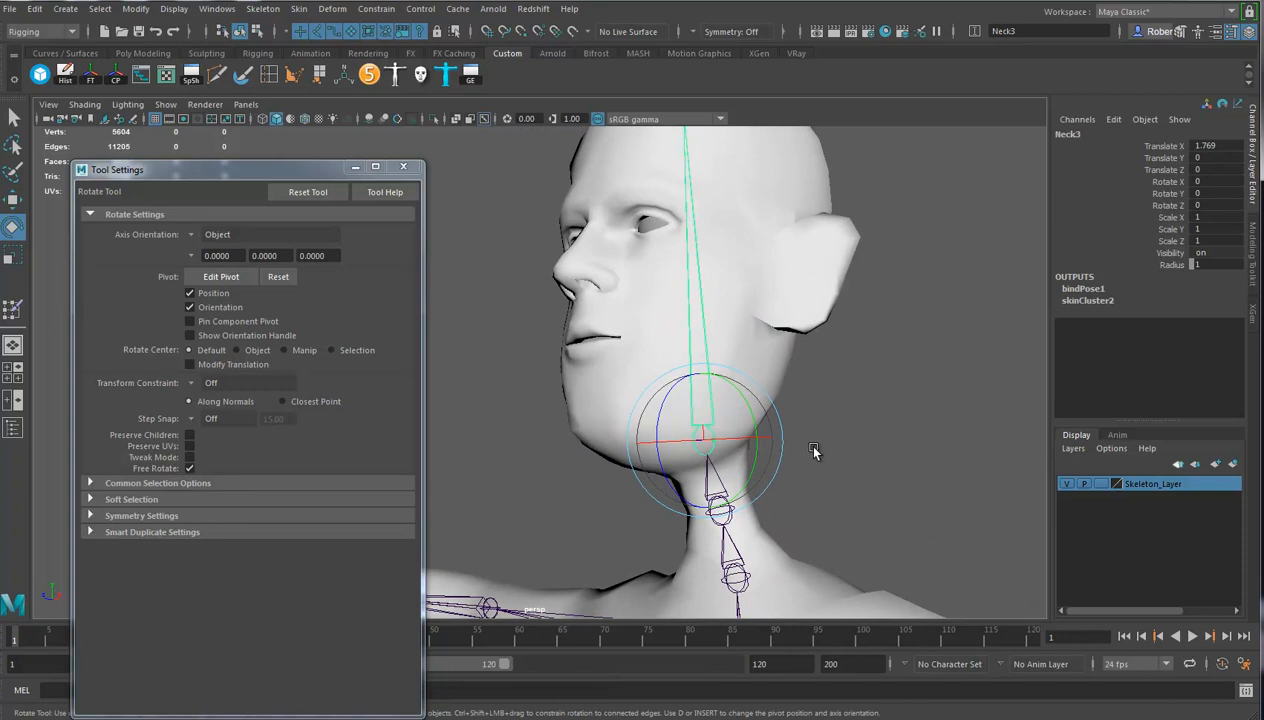
{"action": "middle_click_drag", "start_coordinate": [692, 345], "coordinate": [760, 298], "text": "alt"}
{"action": "left_click_drag", "start_coordinate": [708, 388], "coordinate": [685, 427]}
{"action": "key", "text": "ctrl+z"}
Test the neck's deformation by rotating the Neck1 joint at its base, and undo the test rotations
{"action": "key", "text": "Up"}
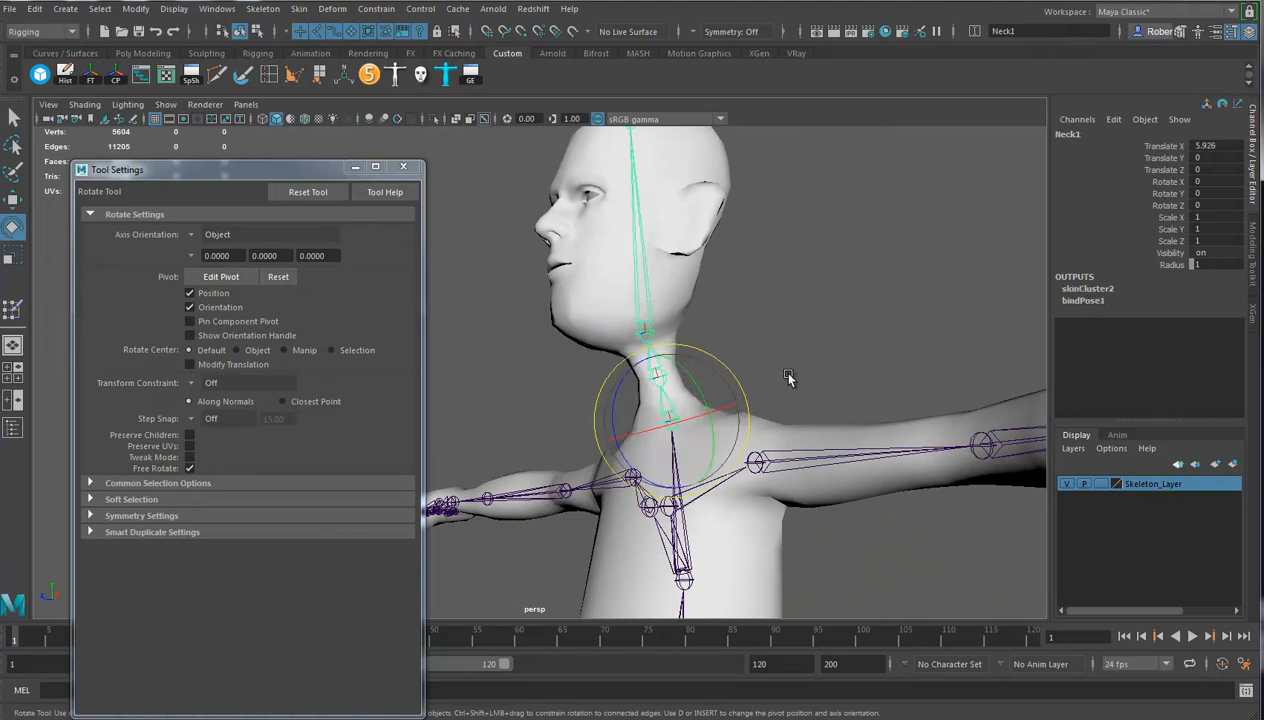
{"action": "left_click_drag", "start_coordinate": [619, 357], "coordinate": [637, 333]}
{"action": "key", "text": "ctrl+z"}
{"action": "key", "text": "ctrl+z"}
{"action": "key", "text": "ctrl+z"}
{"action": "key", "text": "ctrl+z"}
{"action": "key", "text": "ctrl+z"}
{"action": "key", "text": "ctrl+z"}
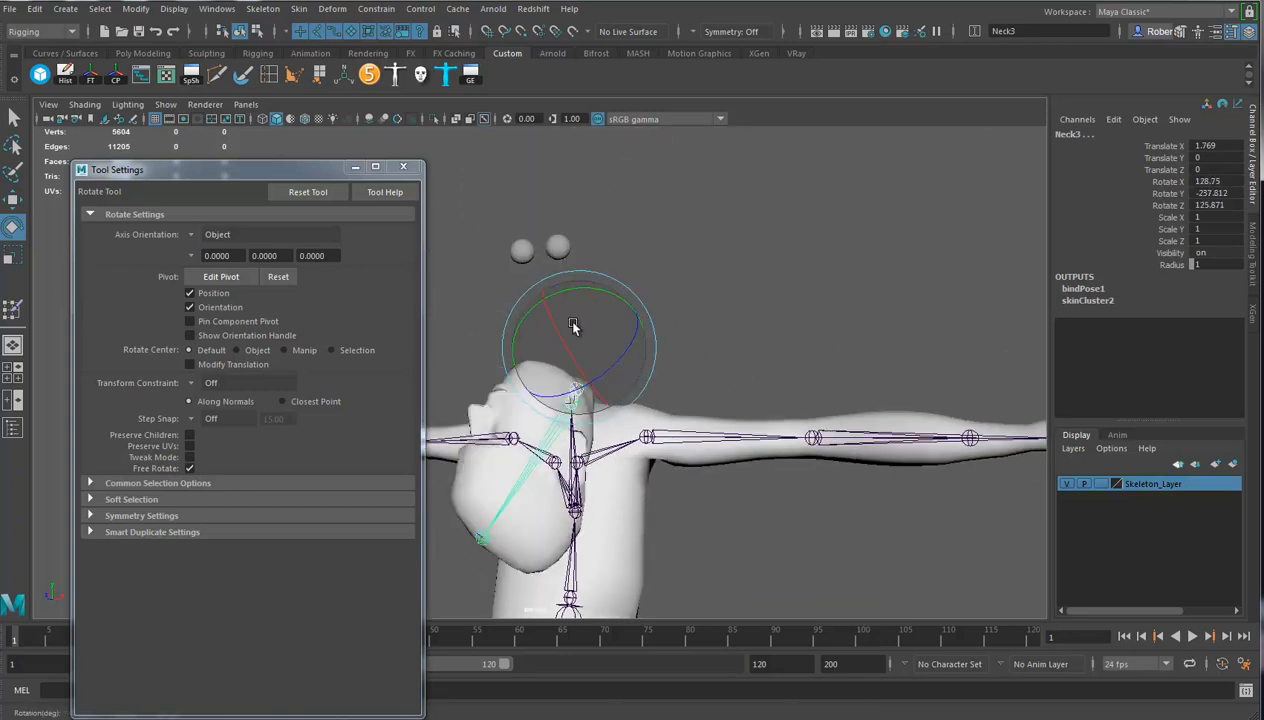
Rotate the left hip joint to swing the left leg outward and expose the hip deformation
{"action": "middle_click_drag", "start_coordinate": [654, 364], "coordinate": [750, 284], "text": "alt"}
{"action": "right_click_drag", "start_coordinate": [781, 482], "coordinate": [596, 455], "text": "alt"}
{"action": "middle_click_drag", "start_coordinate": [596, 455], "coordinate": [606, 372], "text": "alt"}
{"action": "left_click", "coordinate": [612, 398]}
{"action": "right_click_drag", "start_coordinate": [614, 396], "coordinate": [714, 398]}
{"action": "left_click_drag", "start_coordinate": [714, 398], "coordinate": [727, 425], "text": "alt"}
{"action": "middle_click_drag", "start_coordinate": [684, 414], "coordinate": [636, 336], "text": "alt"}
{"action": "right_click_drag", "start_coordinate": [720, 385], "coordinate": [996, 418], "text": "alt"}
{"action": "right_click_drag", "start_coordinate": [712, 424], "coordinate": [804, 429], "text": "alt"}
{"action": "middle_click_drag", "start_coordinate": [672, 388], "coordinate": [646, 436], "text": "alt"}
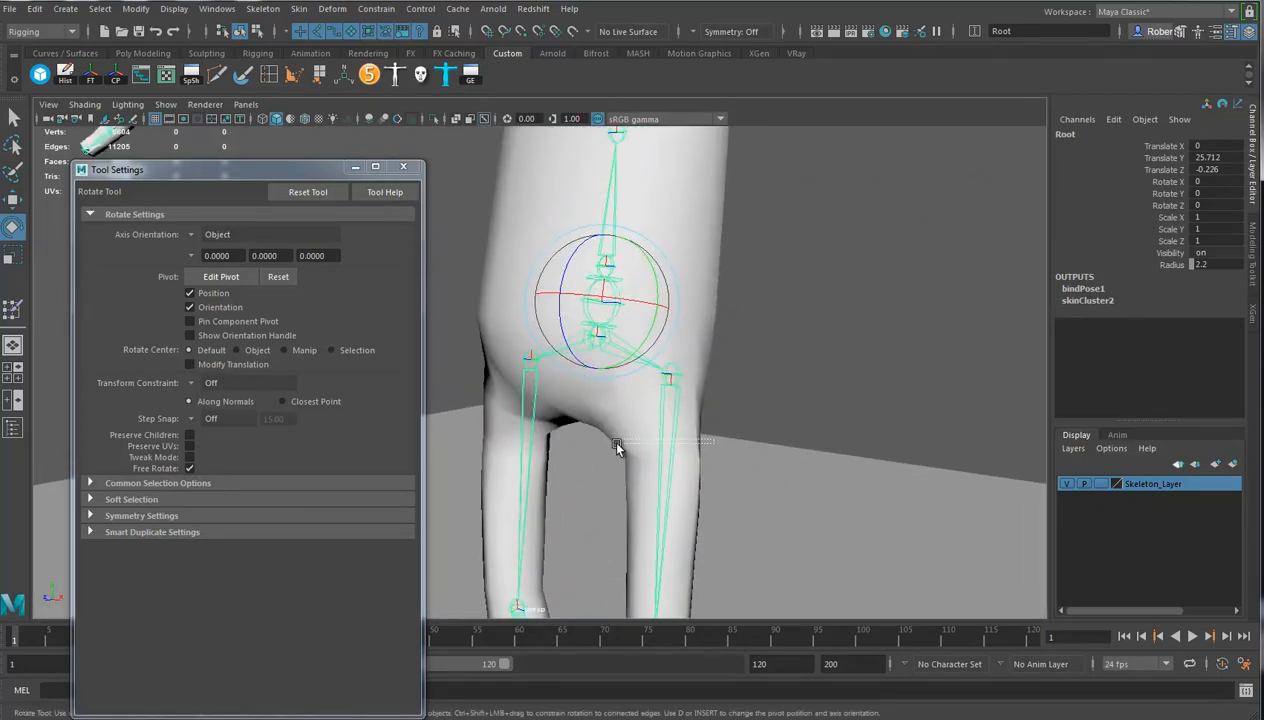
{"action": "left_click", "coordinate": [666, 378]}
{"action": "left_click", "coordinate": [694, 252]}
{"action": "left_click", "coordinate": [674, 434]}
{"action": "left_click_drag", "start_coordinate": [674, 434], "coordinate": [709, 282]}
Select the body mesh and display the Root influence's weights around the pelvis with the Paint Skin Weights tool
{"action": "left_click", "coordinate": [707, 268]}
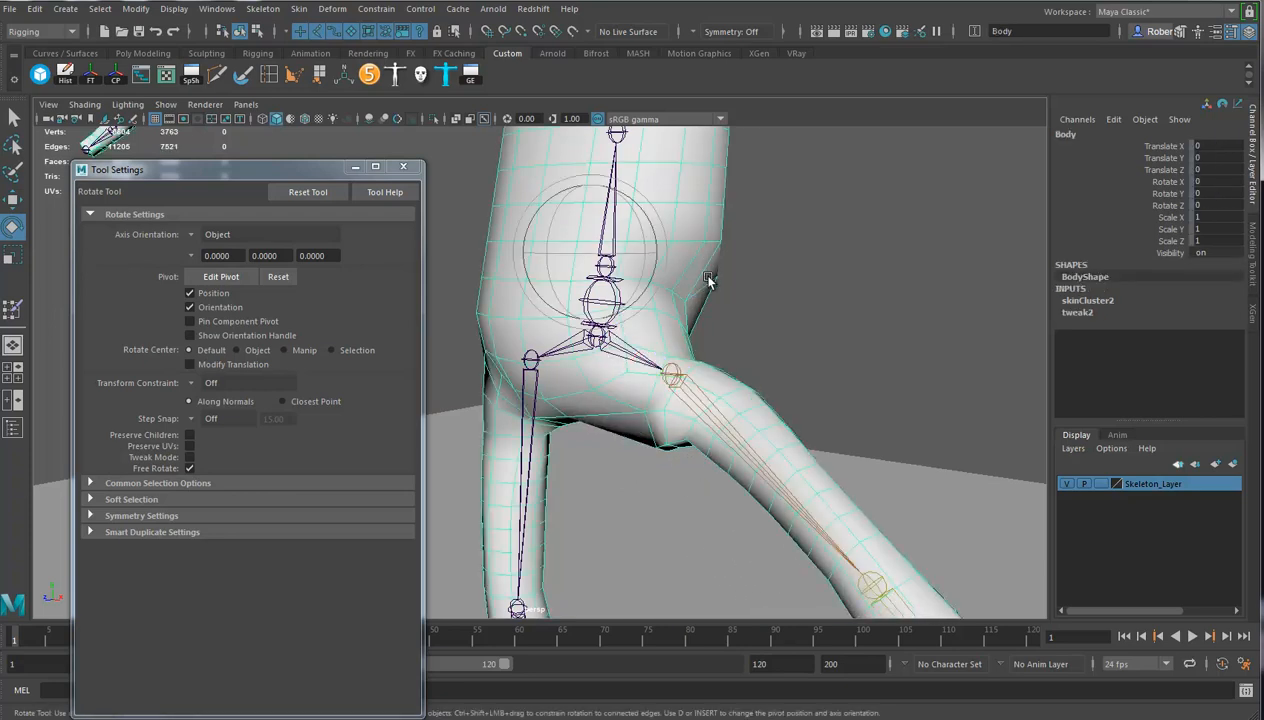
{"action": "middle_click_drag", "start_coordinate": [707, 268], "coordinate": [702, 373], "text": "alt"}
{"action": "left_click_drag", "start_coordinate": [702, 373], "coordinate": [681, 408], "text": "alt"}
{"action": "middle_click_drag", "start_coordinate": [681, 410], "coordinate": [698, 370], "text": "alt"}
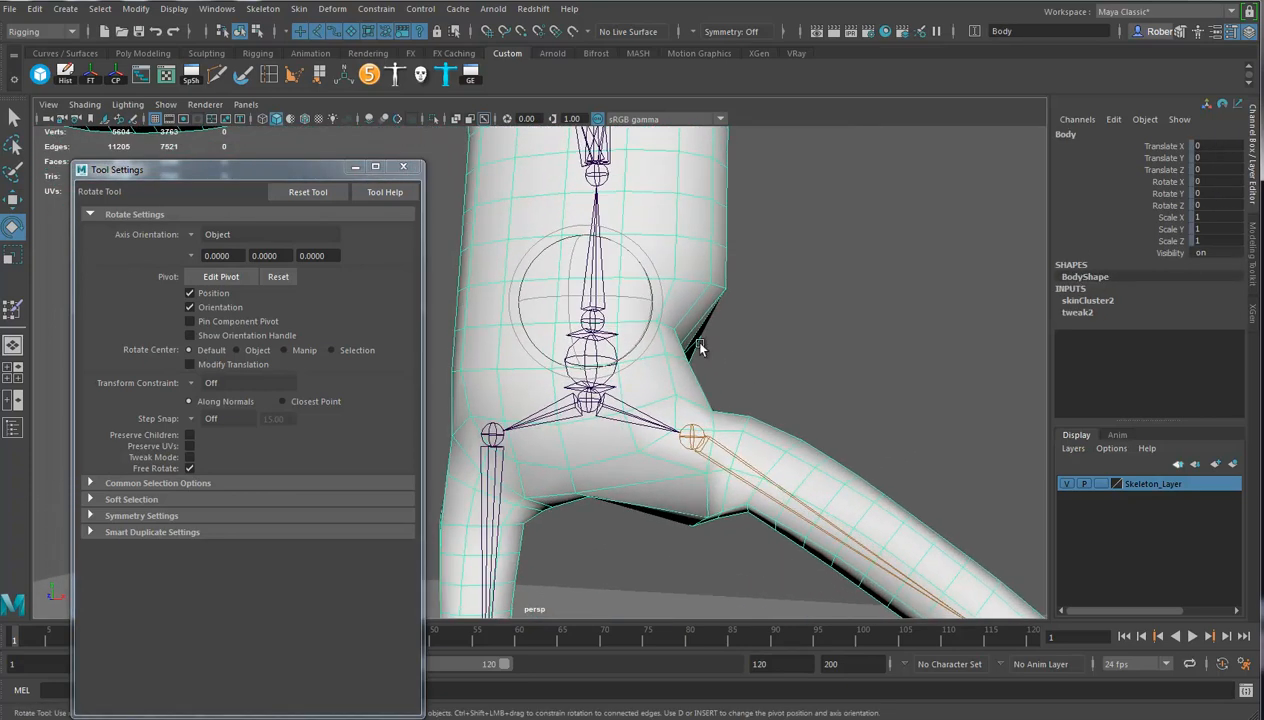
{"action": "left_click", "coordinate": [12, 309]}
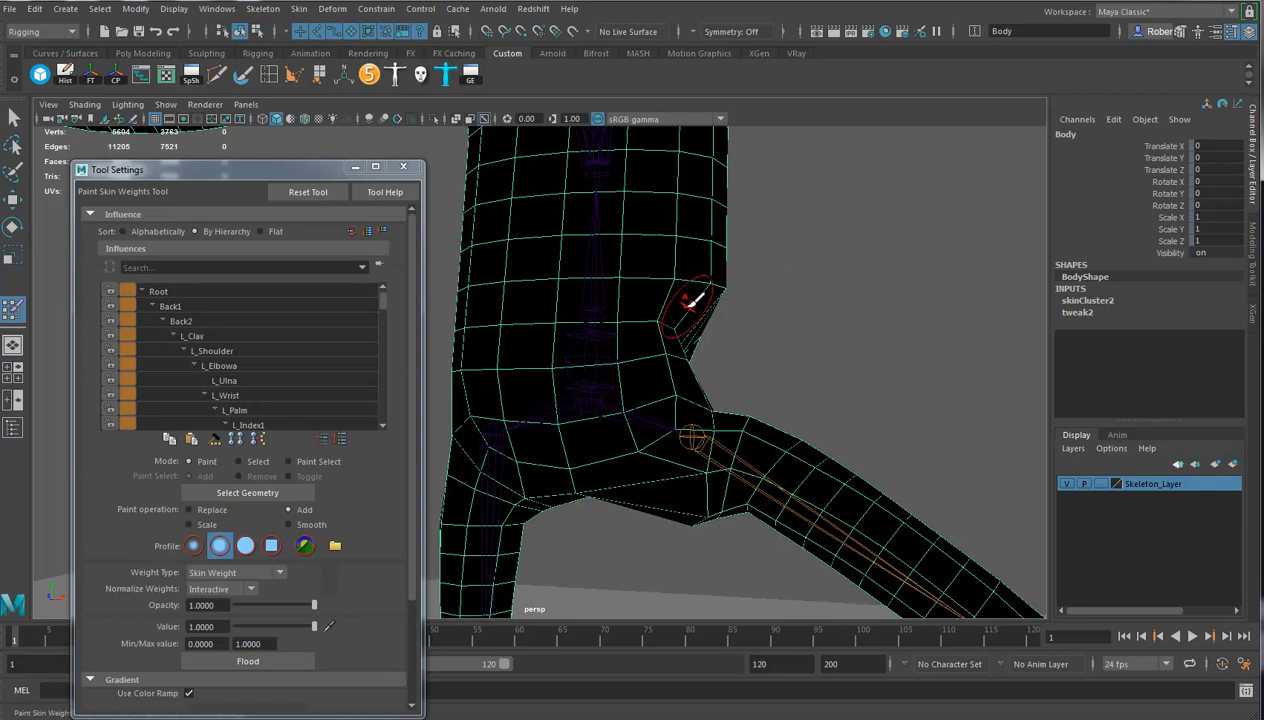
{"action": "right_click_drag", "start_coordinate": [597, 362], "coordinate": [605, 316]}
{"action": "mouse_move", "coordinate": [681, 413]}
{"action": "left_mouse_down", "text": "alt"}
{"action": "mouse_move", "coordinate": [671, 418]}
{"action": "mouse_move", "coordinate": [680, 412]}
{"action": "left_mouse_up", "text": "alt"}
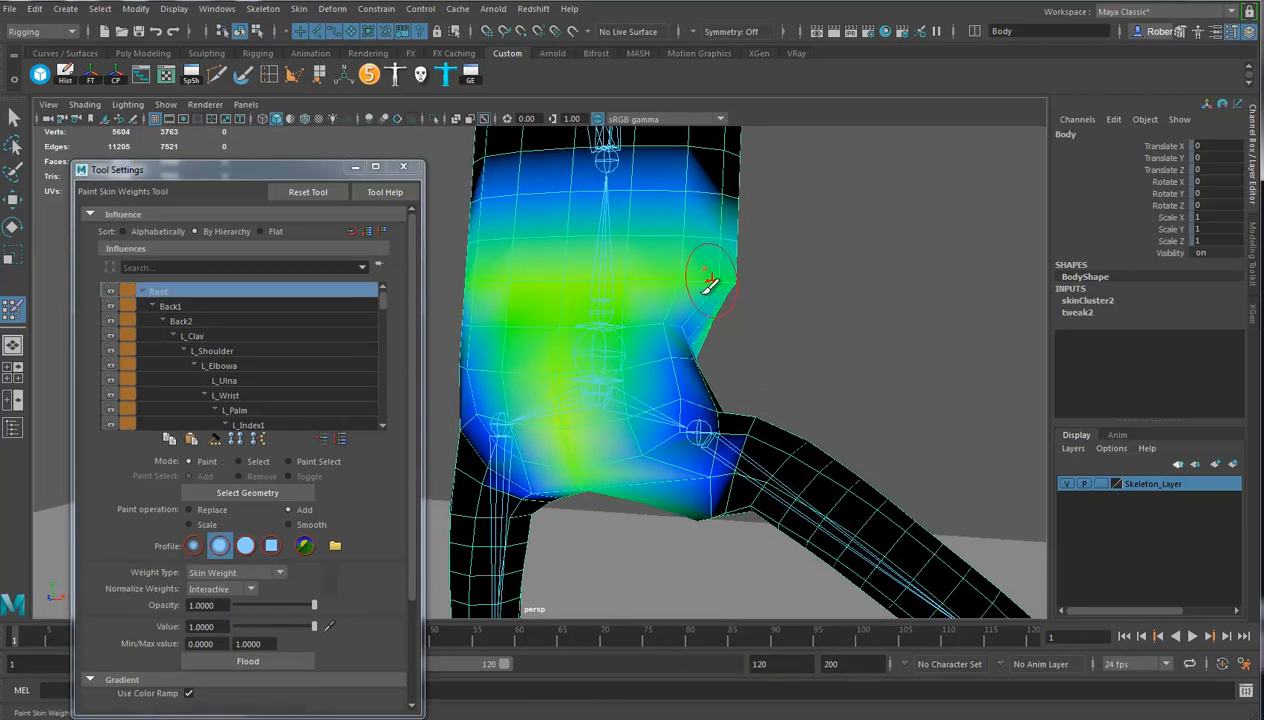
{"action": "mouse_move", "coordinate": [700, 355]}
{"action": "left_mouse_down", "text": "alt"}
{"action": "mouse_move", "coordinate": [705, 370]}
{"action": "mouse_move", "coordinate": [656, 378]}
{"action": "left_mouse_up", "text": "alt"}
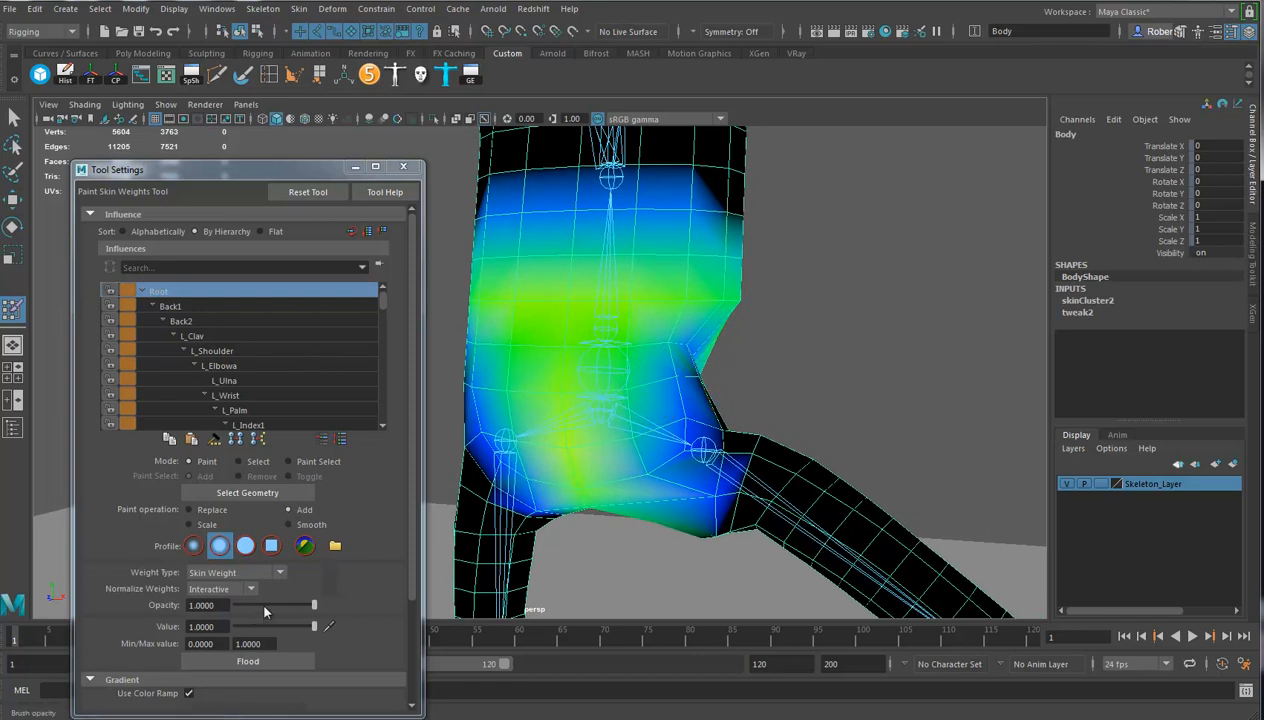
Lower the brush opacity to 0.2427 and add Root weight along the side of the waist above the left hip
{"action": "left_click_drag", "start_coordinate": [251, 608], "coordinate": [277, 606]}
{"action": "mouse_move", "coordinate": [643, 344]}
{"action": "left_mouse_down"}
{"action": "mouse_move", "coordinate": [760, 330]}
{"action": "mouse_move", "coordinate": [793, 390]}
{"action": "left_mouse_up"}
{"action": "mouse_move", "coordinate": [741, 345]}
{"action": "left_mouse_down"}
{"action": "mouse_move", "coordinate": [788, 371]}
{"action": "mouse_move", "coordinate": [759, 350]}
{"action": "left_mouse_up"}
{"action": "mouse_move", "coordinate": [662, 343]}
{"action": "left_mouse_down", "text": "alt"}
{"action": "mouse_move", "coordinate": [748, 361]}
{"action": "mouse_move", "coordinate": [578, 339]}
{"action": "mouse_move", "coordinate": [628, 372]}
{"action": "left_mouse_up", "text": "alt"}
{"action": "mouse_move", "coordinate": [731, 402]}
{"action": "left_mouse_down", "text": "alt"}
{"action": "mouse_move", "coordinate": [739, 418]}
{"action": "mouse_move", "coordinate": [756, 395]}
{"action": "mouse_move", "coordinate": [716, 455]}
{"action": "left_mouse_up", "text": "alt"}
{"action": "mouse_move", "coordinate": [741, 397]}
{"action": "left_mouse_down"}
{"action": "mouse_move", "coordinate": [738, 343]}
{"action": "mouse_move", "coordinate": [686, 395]}
{"action": "mouse_move", "coordinate": [655, 375]}
{"action": "mouse_move", "coordinate": [728, 417]}
{"action": "mouse_move", "coordinate": [686, 470]}
{"action": "left_mouse_up"}
{"action": "right_click_drag", "start_coordinate": [686, 470], "coordinate": [776, 480], "text": "alt"}
{"action": "middle_click_drag", "start_coordinate": [776, 480], "coordinate": [813, 288], "text": "alt"}
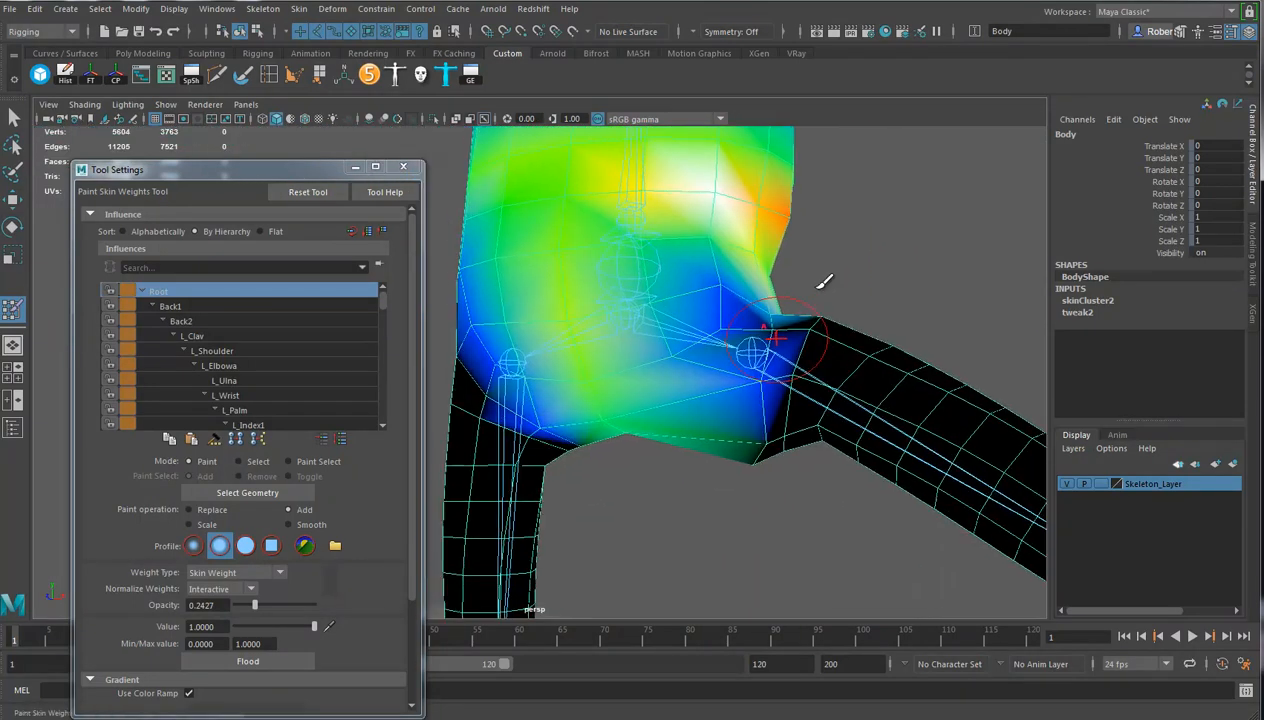
Add Root weight to the underside of the left hip, the crotch and the back of the pelvis
{"action": "left_click_drag", "start_coordinate": [813, 288], "coordinate": [740, 414], "text": "alt"}
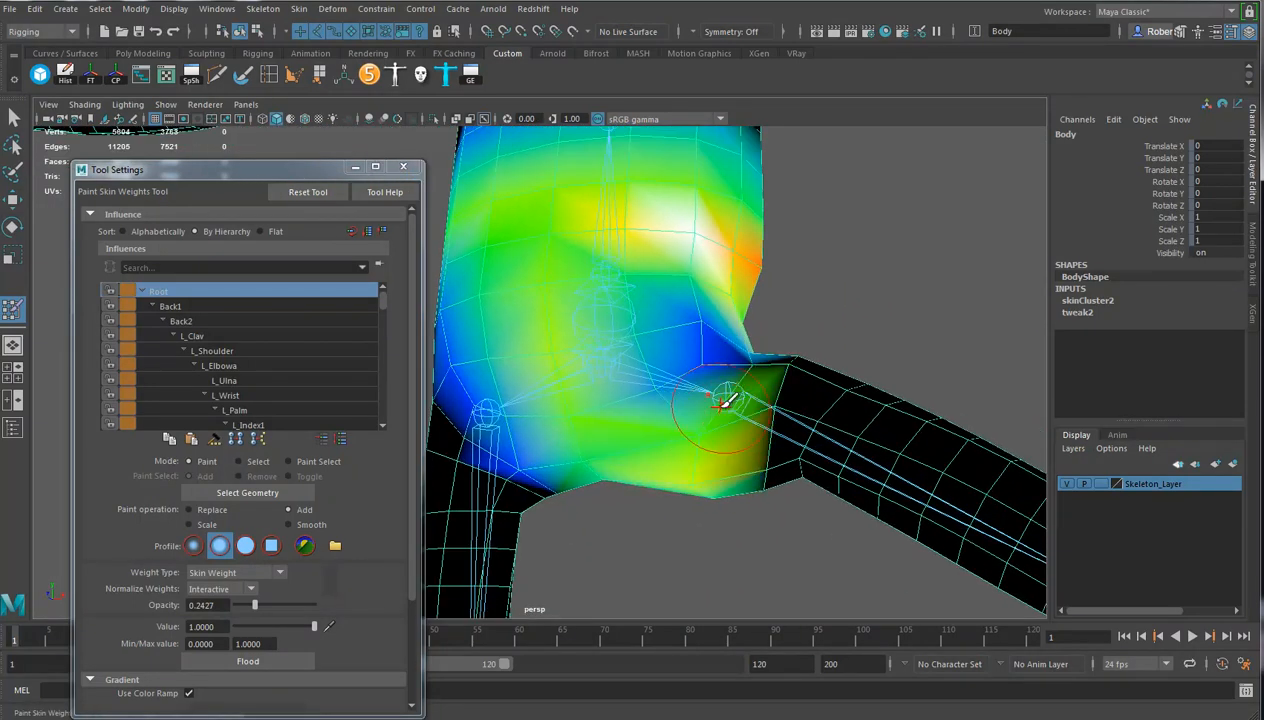
{"action": "mouse_move", "coordinate": [663, 481]}
{"action": "left_mouse_down", "text": "alt"}
{"action": "mouse_move", "coordinate": [711, 404]}
{"action": "mouse_move", "coordinate": [666, 503]}
{"action": "mouse_move", "coordinate": [688, 285]}
{"action": "mouse_move", "coordinate": [703, 376]}
{"action": "mouse_move", "coordinate": [767, 433]}
{"action": "mouse_move", "coordinate": [740, 418]}
{"action": "mouse_move", "coordinate": [705, 455]}
{"action": "mouse_move", "coordinate": [646, 330]}
{"action": "mouse_move", "coordinate": [663, 395]}
{"action": "mouse_move", "coordinate": [609, 437]}
{"action": "mouse_move", "coordinate": [705, 254]}
{"action": "mouse_move", "coordinate": [536, 418]}
{"action": "mouse_move", "coordinate": [595, 368]}
{"action": "left_mouse_up", "text": "alt"}
{"action": "middle_click_drag", "start_coordinate": [595, 368], "coordinate": [628, 330], "text": "alt"}
{"action": "mouse_move", "coordinate": [628, 330]}
{"action": "left_mouse_down", "text": "alt"}
{"action": "mouse_move", "coordinate": [594, 366]}
{"action": "mouse_move", "coordinate": [588, 355]}
{"action": "mouse_move", "coordinate": [672, 368]}
{"action": "mouse_move", "coordinate": [646, 370]}
{"action": "mouse_move", "coordinate": [636, 412]}
{"action": "mouse_move", "coordinate": [600, 369]}
{"action": "mouse_move", "coordinate": [643, 392]}
{"action": "mouse_move", "coordinate": [643, 375]}
{"action": "left_mouse_up", "text": "alt"}
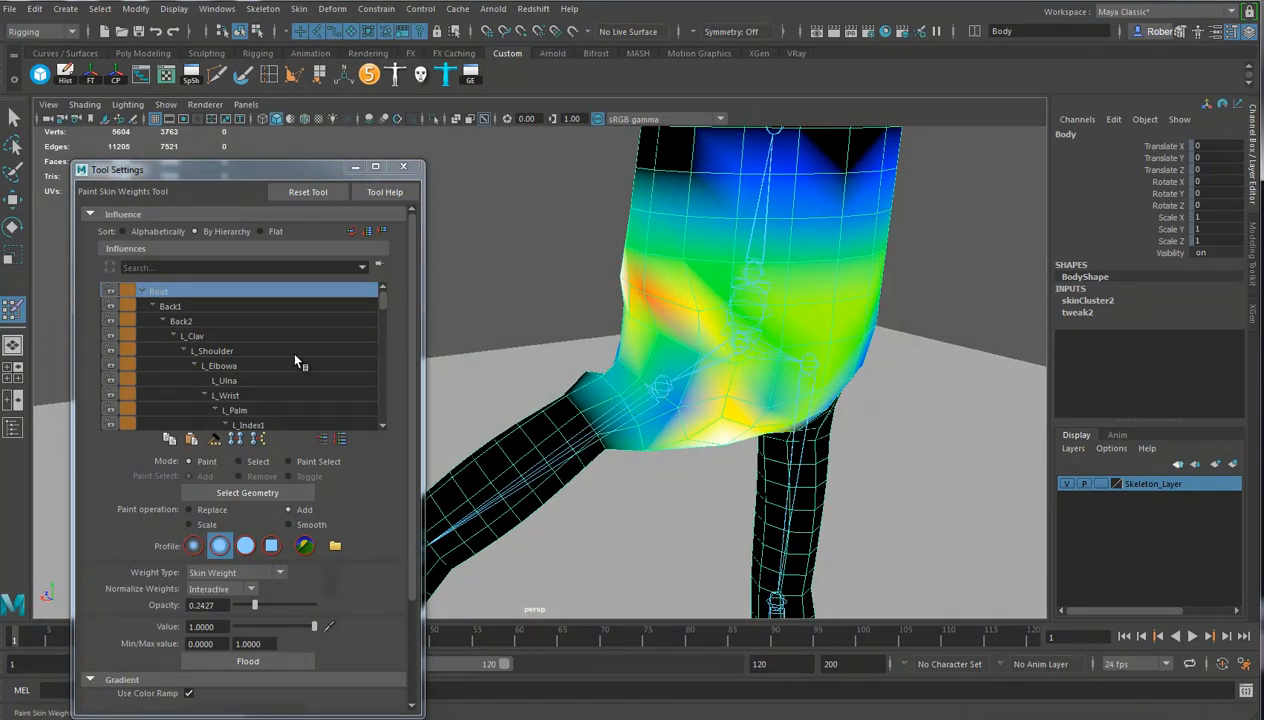
Choose the Pelvis influence, raise the brush opacity to 1, and add weight over the back of the left hip
{"action": "left_click", "coordinate": [152, 305]}
{"action": "left_click", "coordinate": [170, 321]}
{"action": "mouse_move", "coordinate": [756, 387]}
{"action": "left_mouse_down", "text": "alt"}
{"action": "mouse_move", "coordinate": [744, 361]}
{"action": "mouse_move", "coordinate": [691, 417]}
{"action": "left_mouse_up", "text": "alt"}
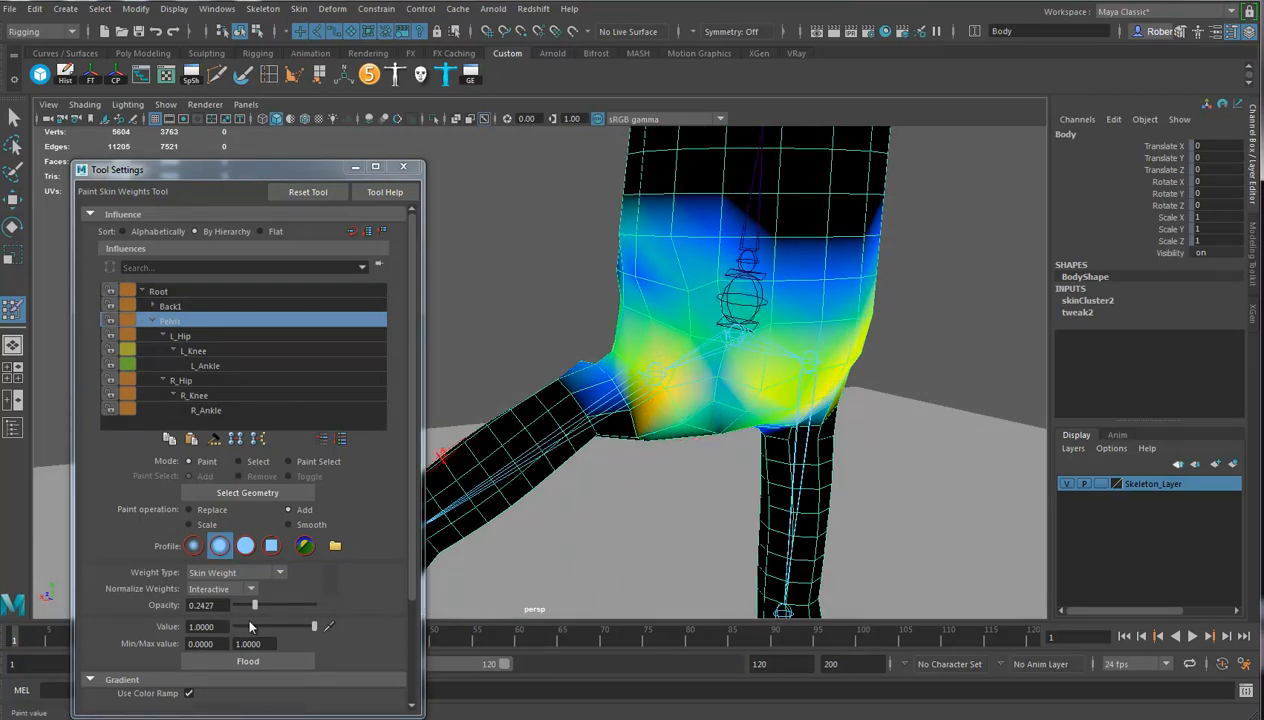
{"action": "left_click_drag", "start_coordinate": [260, 605], "coordinate": [343, 612]}
{"action": "mouse_move", "coordinate": [662, 403]}
{"action": "left_mouse_down"}
{"action": "mouse_move", "coordinate": [618, 343]}
{"action": "mouse_move", "coordinate": [686, 310]}
{"action": "left_mouse_up"}
{"action": "middle_click_drag", "start_coordinate": [697, 350], "coordinate": [680, 443], "text": "alt"}
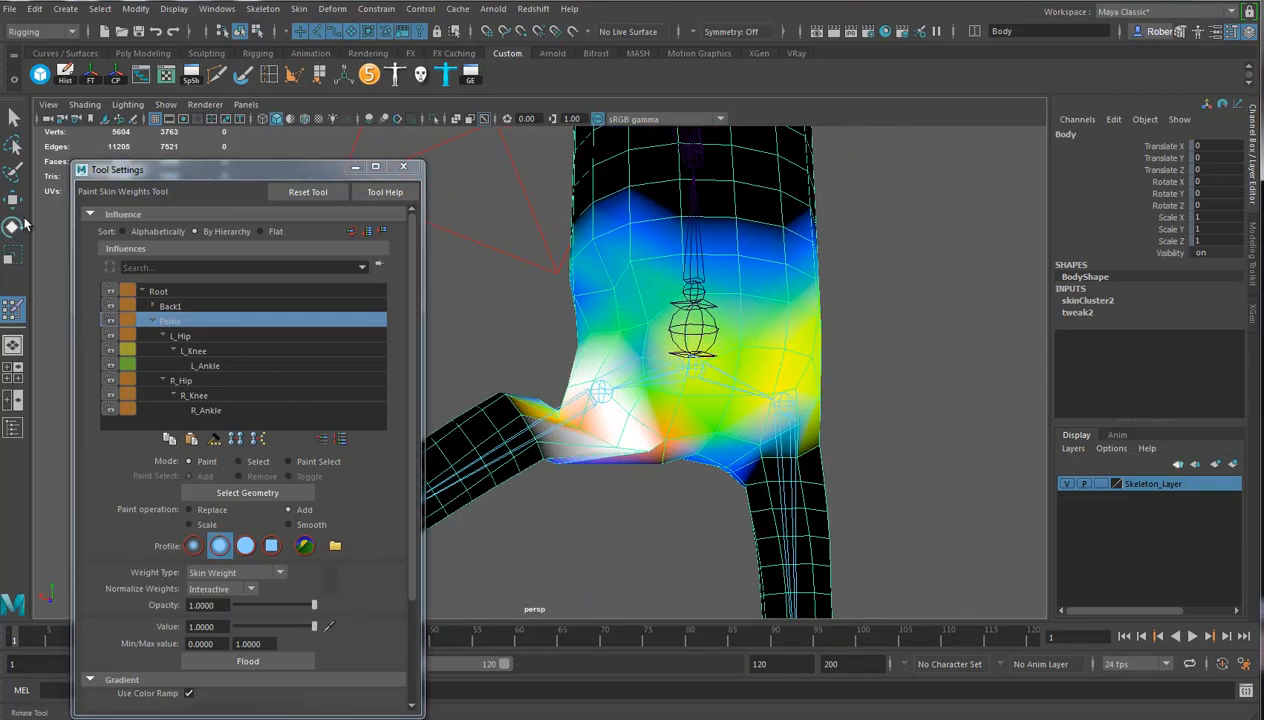
Switch to the Rotate tool and inspect the shaded body mesh around the raised left hip
{"action": "left_click", "coordinate": [12, 226]}
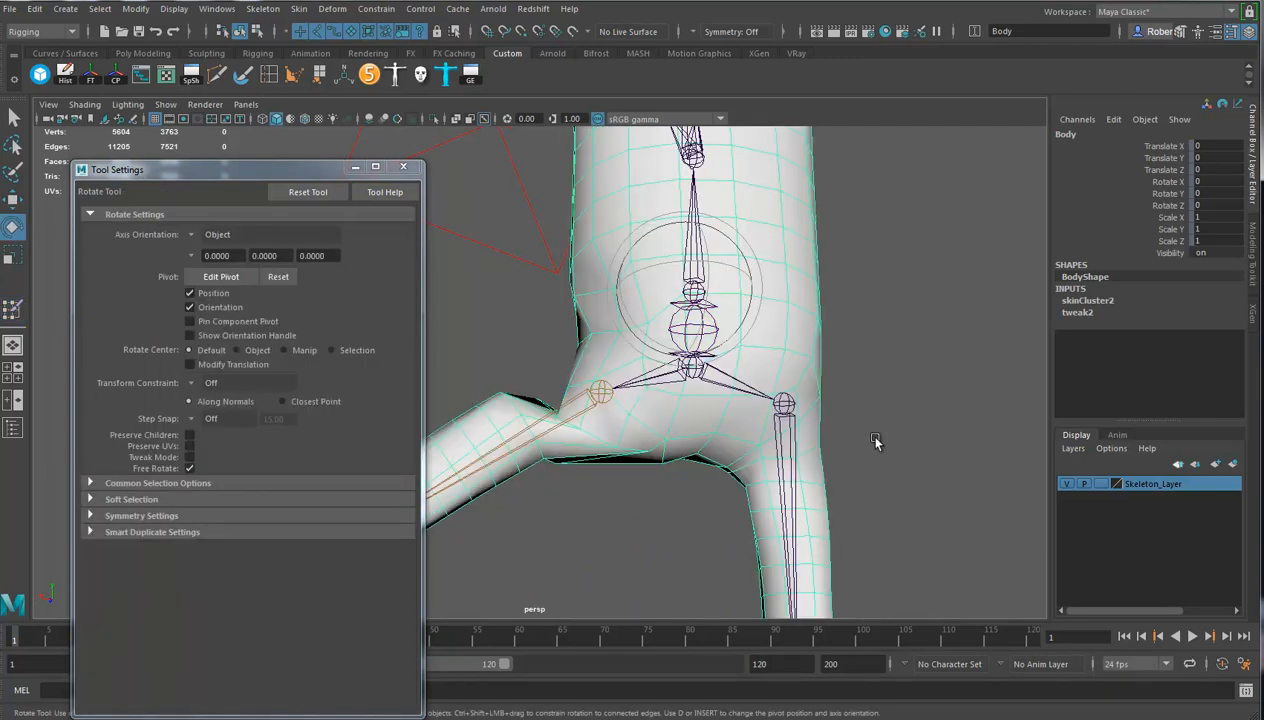
{"action": "left_click", "coordinate": [725, 379]}
{"action": "left_click_drag", "start_coordinate": [651, 407], "coordinate": [863, 406]}
{"action": "left_click", "coordinate": [736, 408]}
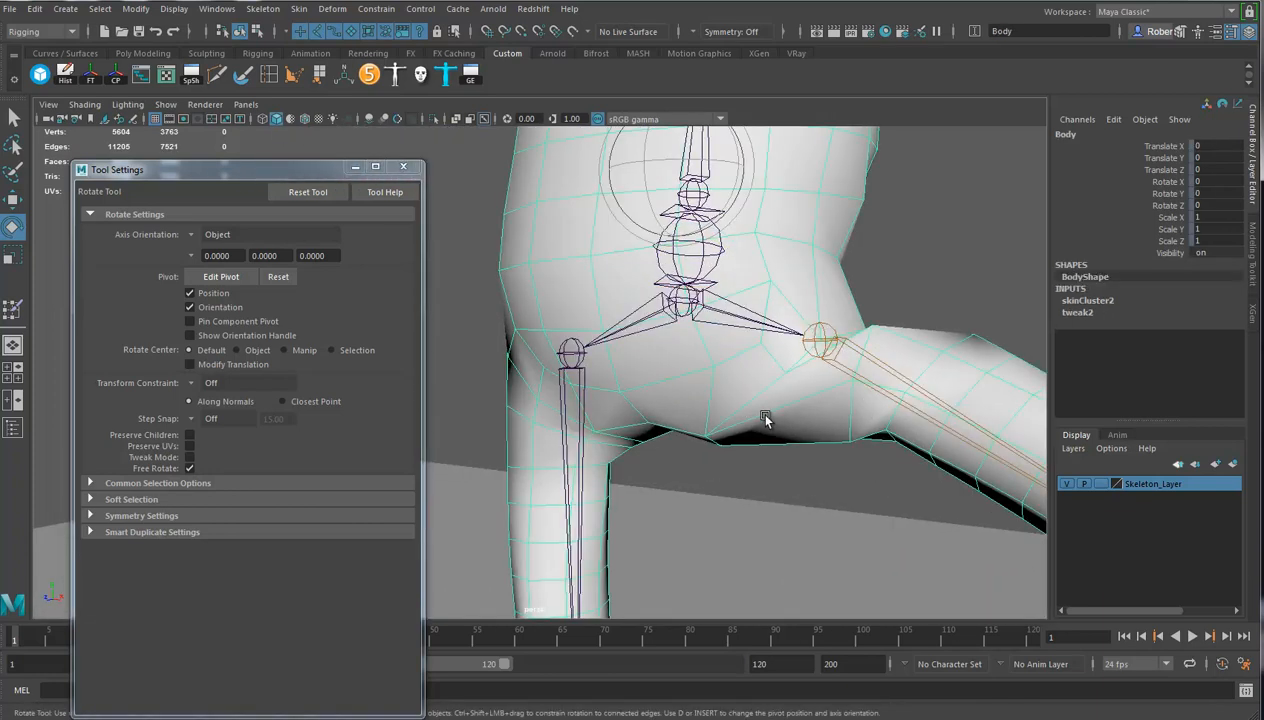
Reopen Paint Skin Weights with the Pelvis influence, and add full weight across the crotch and underside of the left hip
{"action": "left_click", "coordinate": [8, 311]}
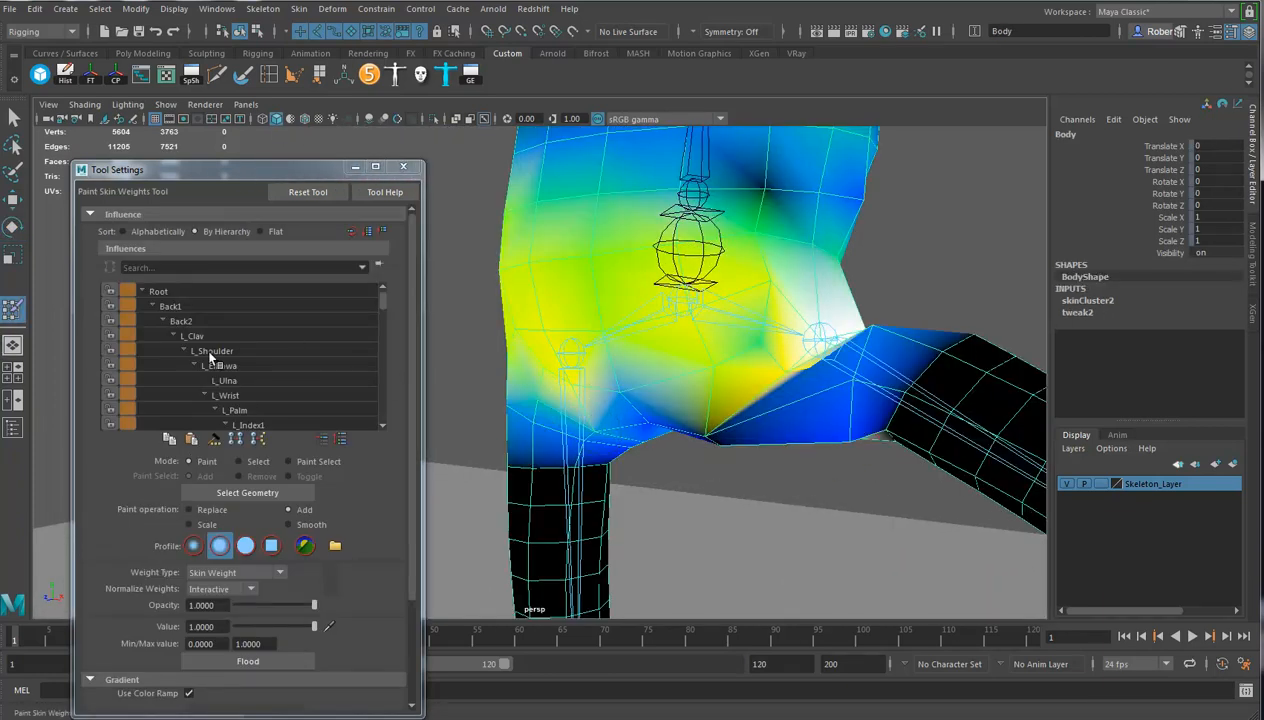
{"action": "left_click", "coordinate": [152, 306]}
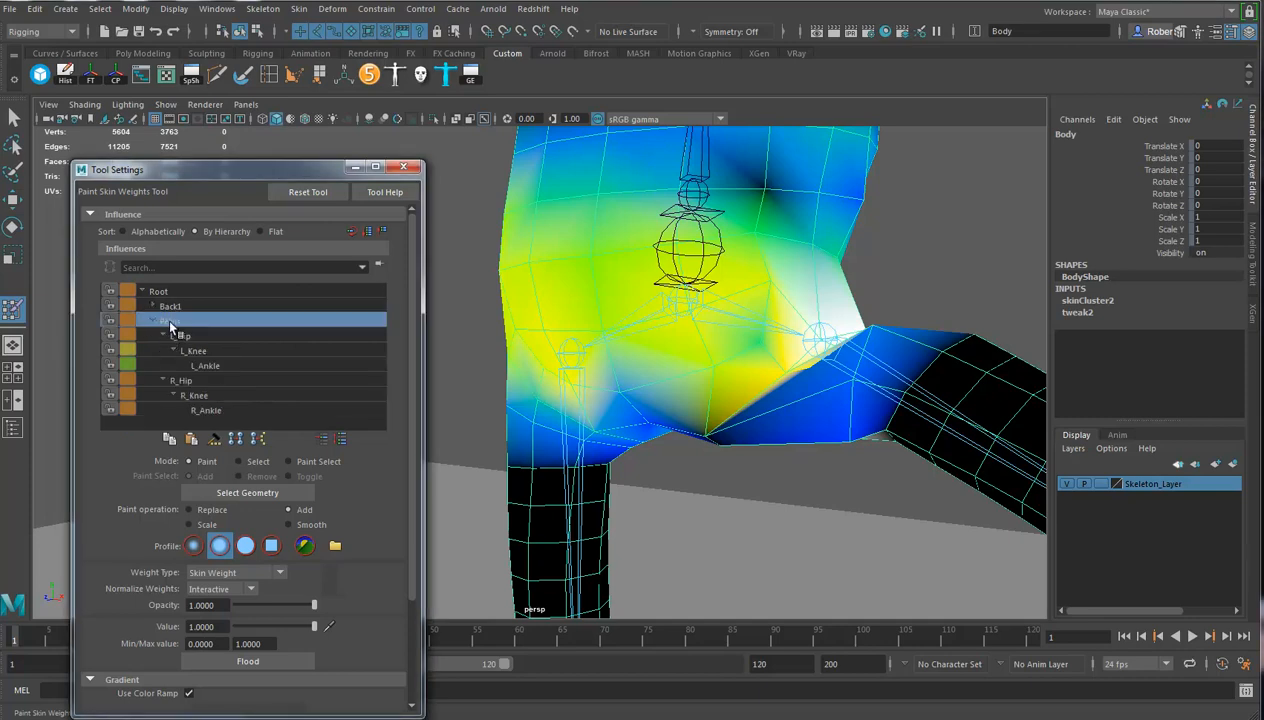
{"action": "left_click_drag", "start_coordinate": [776, 398], "coordinate": [724, 423], "text": "alt"}
{"action": "mouse_move", "coordinate": [706, 419]}
{"action": "left_mouse_down"}
{"action": "mouse_move", "coordinate": [696, 373]}
{"action": "mouse_move", "coordinate": [704, 418]}
{"action": "mouse_move", "coordinate": [706, 388]}
{"action": "left_mouse_up"}
{"action": "mouse_move", "coordinate": [714, 433]}
{"action": "left_mouse_down"}
{"action": "mouse_move", "coordinate": [705, 476]}
{"action": "mouse_move", "coordinate": [760, 462]}
{"action": "mouse_move", "coordinate": [776, 435]}
{"action": "mouse_move", "coordinate": [756, 353]}
{"action": "mouse_move", "coordinate": [728, 508]}
{"action": "mouse_move", "coordinate": [714, 333]}
{"action": "mouse_move", "coordinate": [810, 358]}
{"action": "mouse_move", "coordinate": [880, 252]}
{"action": "mouse_move", "coordinate": [835, 367]}
{"action": "mouse_move", "coordinate": [845, 358]}
{"action": "mouse_move", "coordinate": [922, 429]}
{"action": "mouse_move", "coordinate": [846, 339]}
{"action": "mouse_move", "coordinate": [677, 271]}
{"action": "mouse_move", "coordinate": [858, 330]}
{"action": "mouse_move", "coordinate": [686, 262]}
{"action": "left_mouse_up"}
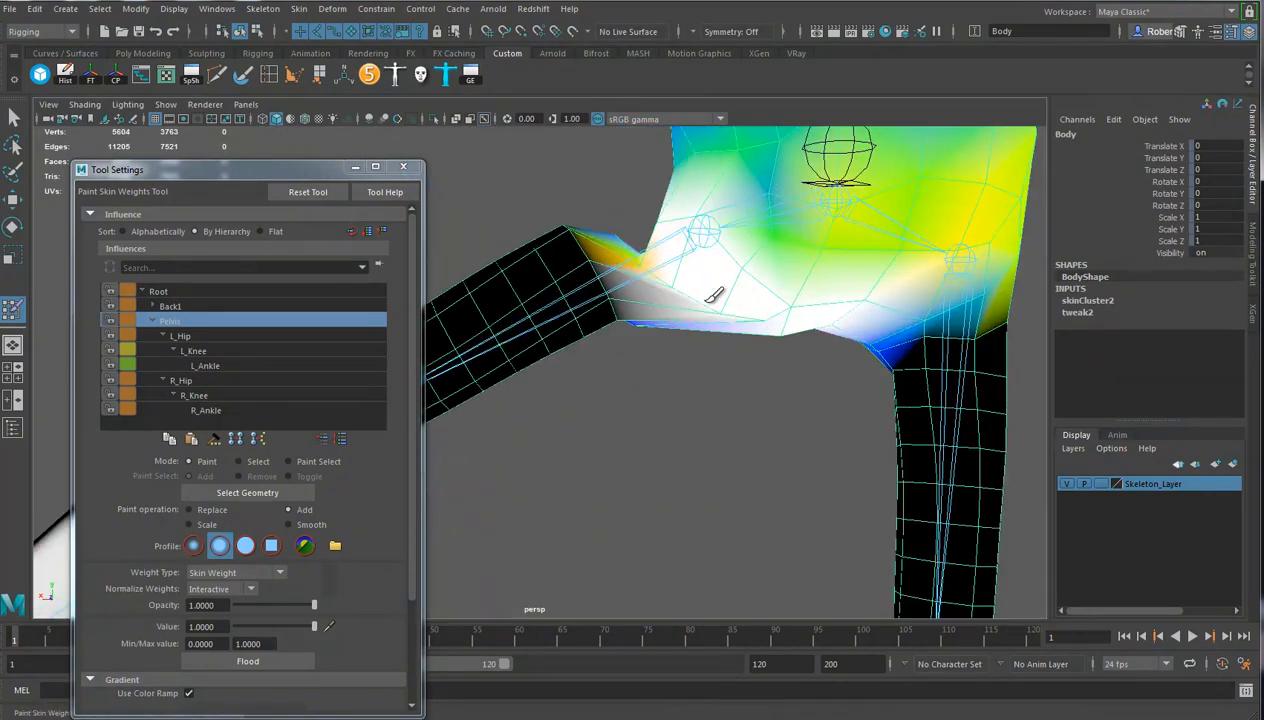
{"action": "mouse_move", "coordinate": [758, 312]}
{"action": "left_mouse_down", "text": "alt"}
{"action": "mouse_move", "coordinate": [704, 186]}
{"action": "mouse_move", "coordinate": [756, 274]}
{"action": "mouse_move", "coordinate": [678, 314]}
{"action": "mouse_move", "coordinate": [739, 330]}
{"action": "mouse_move", "coordinate": [690, 345]}
{"action": "left_mouse_up", "text": "alt"}
Switch the brush to Smooth, choose the L_Hip influence, and smooth its weights across the back and underside of the left hip
{"action": "left_click", "coordinate": [303, 528]}
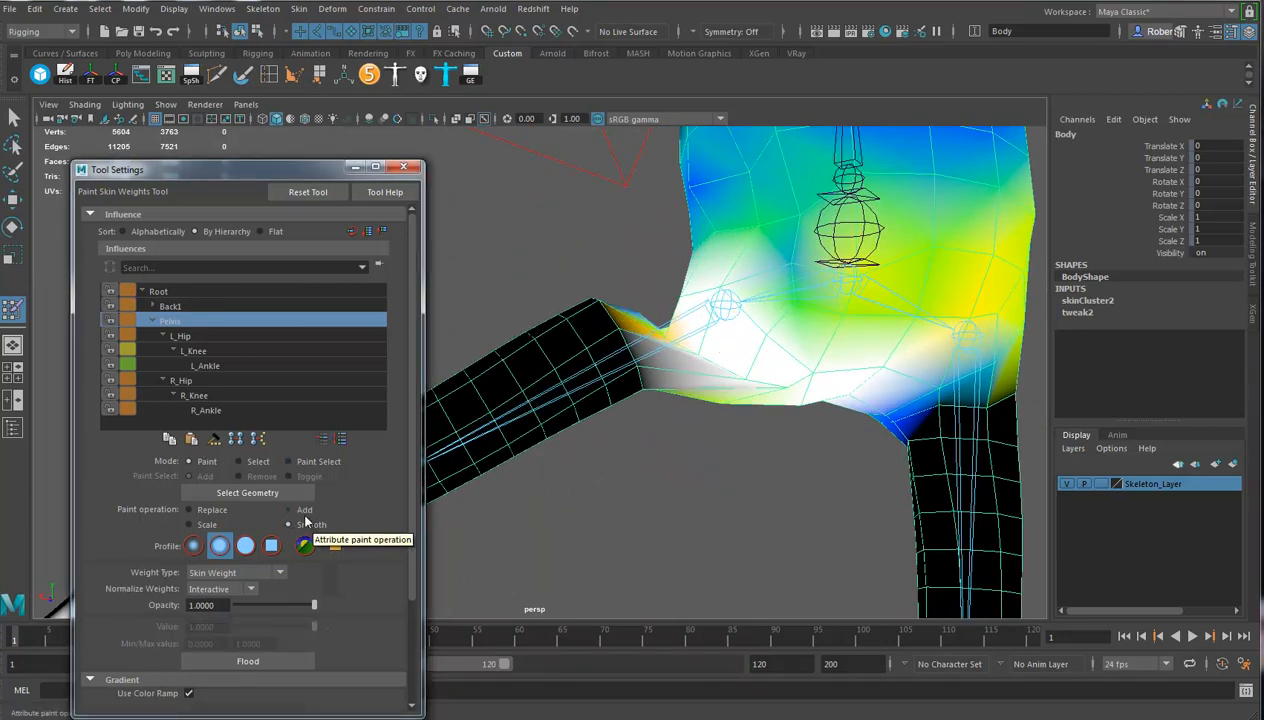
{"action": "mouse_move", "coordinate": [677, 362]}
{"action": "left_mouse_down", "text": "alt"}
{"action": "mouse_move", "coordinate": [660, 438]}
{"action": "mouse_move", "coordinate": [705, 445]}
{"action": "left_mouse_up", "text": "alt"}
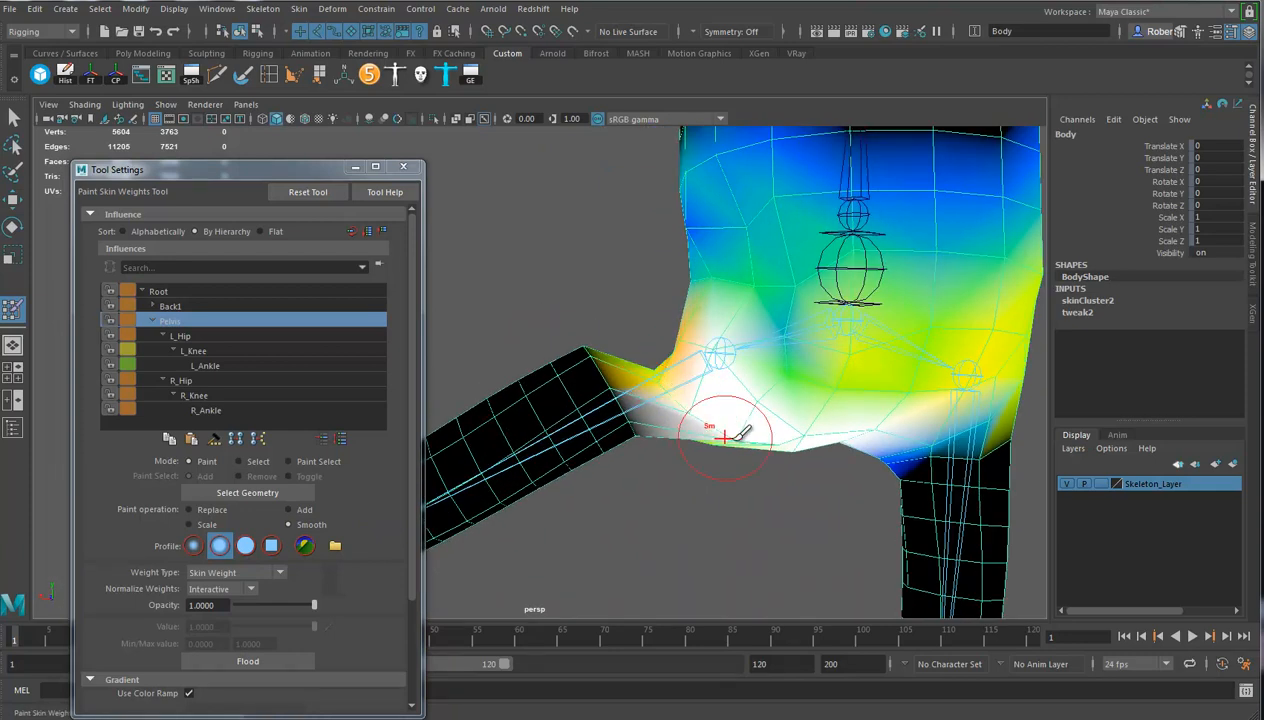
{"action": "left_click", "coordinate": [181, 338]}
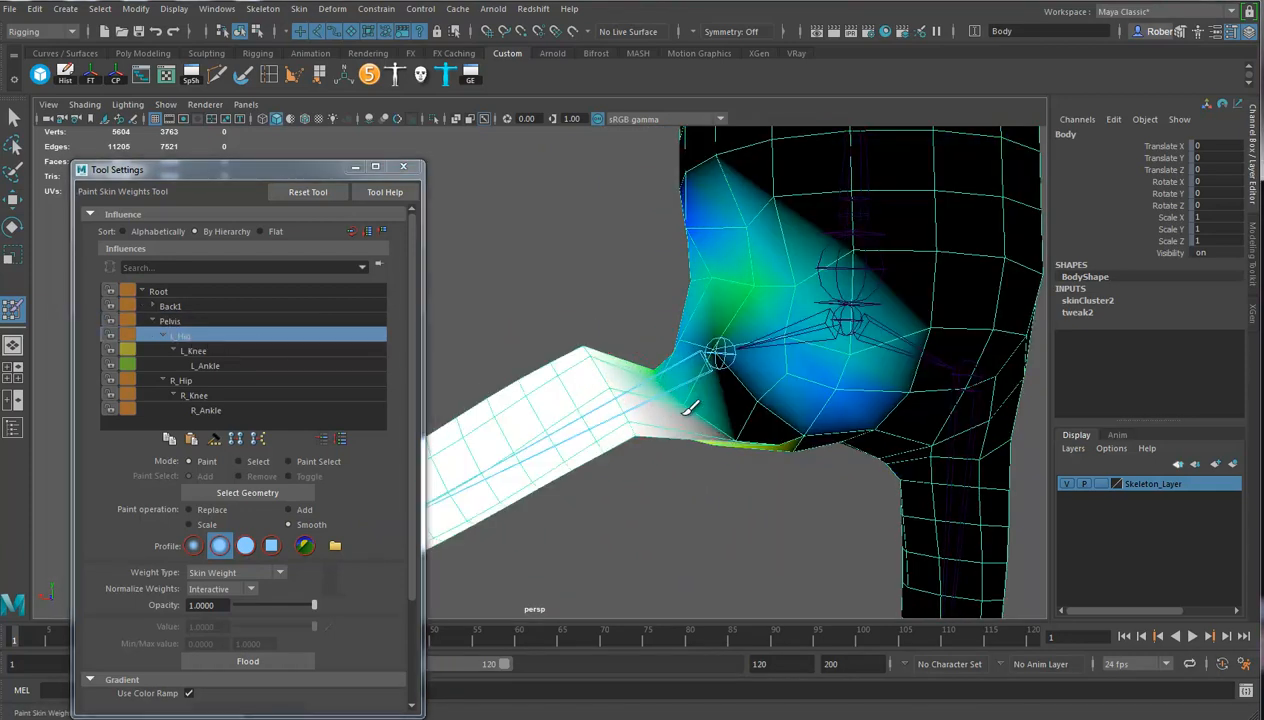
{"action": "mouse_move", "coordinate": [670, 345]}
{"action": "left_mouse_down"}
{"action": "mouse_move", "coordinate": [756, 429]}
{"action": "mouse_move", "coordinate": [737, 380]}
{"action": "left_mouse_up"}
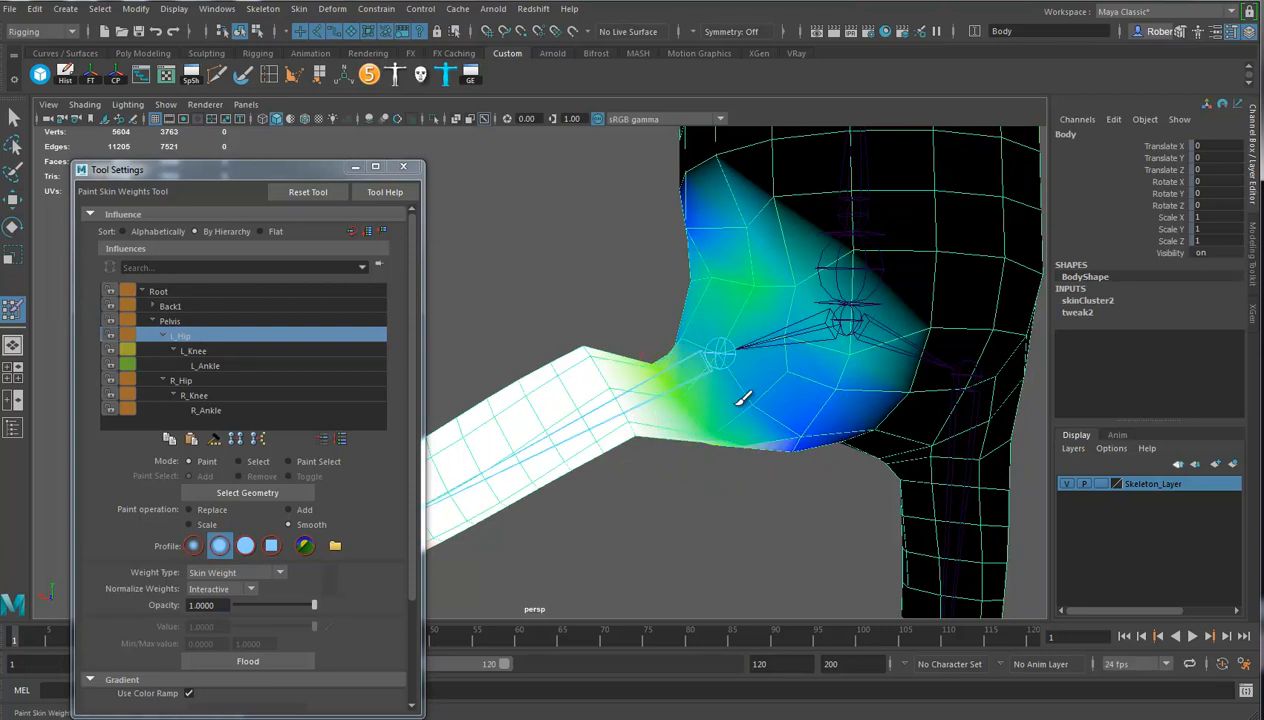
Smooth the L_Hip weights around the front and underside of the left hip, where the thigh meets the pelvis
{"action": "mouse_move", "coordinate": [706, 322]}
{"action": "left_mouse_down", "text": "alt"}
{"action": "mouse_move", "coordinate": [748, 465]}
{"action": "mouse_move", "coordinate": [728, 592]}
{"action": "mouse_move", "coordinate": [824, 480]}
{"action": "mouse_move", "coordinate": [837, 415]}
{"action": "mouse_move", "coordinate": [962, 460]}
{"action": "mouse_move", "coordinate": [908, 412]}
{"action": "mouse_move", "coordinate": [767, 443]}
{"action": "mouse_move", "coordinate": [815, 423]}
{"action": "mouse_move", "coordinate": [789, 438]}
{"action": "mouse_move", "coordinate": [866, 344]}
{"action": "left_mouse_up", "text": "alt"}
{"action": "mouse_move", "coordinate": [711, 423]}
{"action": "left_mouse_down"}
{"action": "mouse_move", "coordinate": [714, 451]}
{"action": "mouse_move", "coordinate": [633, 494]}
{"action": "mouse_move", "coordinate": [610, 470]}
{"action": "left_mouse_up"}
{"action": "left_click_drag", "start_coordinate": [680, 355], "coordinate": [715, 345], "text": "alt"}
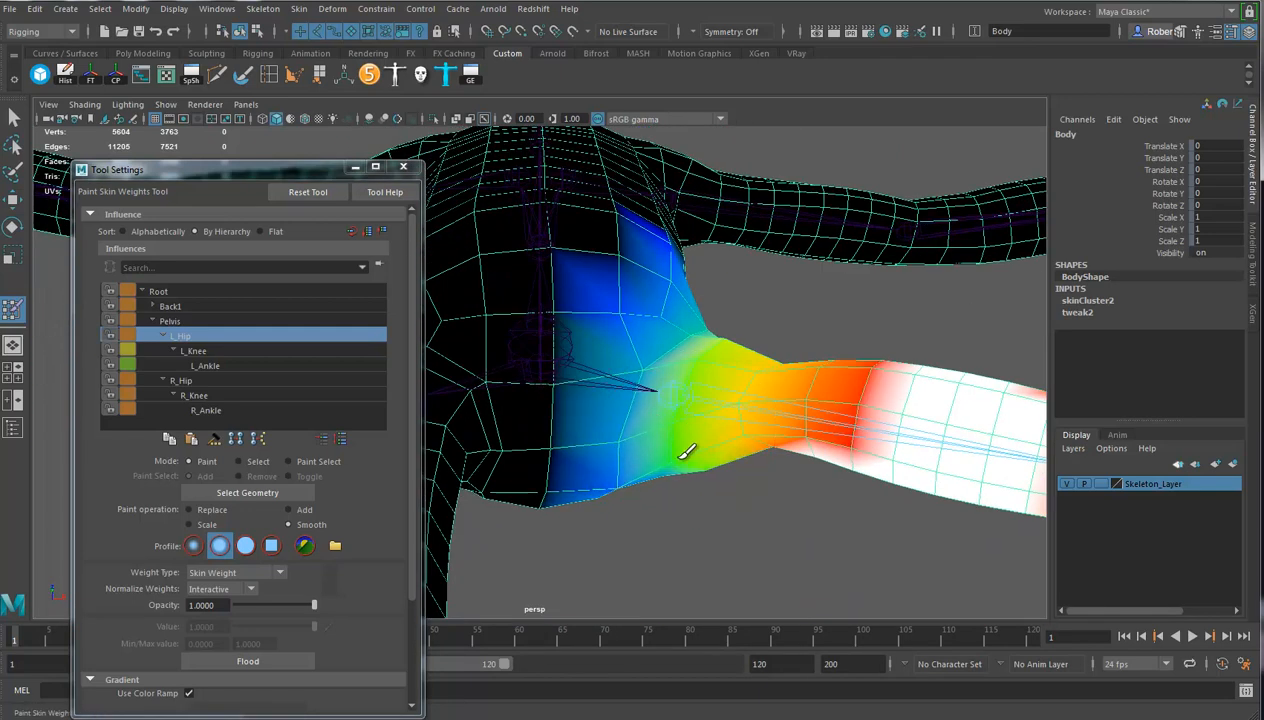
{"action": "mouse_move", "coordinate": [690, 405]}
{"action": "left_mouse_down"}
{"action": "mouse_move", "coordinate": [685, 446]}
{"action": "mouse_move", "coordinate": [728, 403]}
{"action": "mouse_move", "coordinate": [748, 316]}
{"action": "mouse_move", "coordinate": [740, 343]}
{"action": "mouse_move", "coordinate": [708, 293]}
{"action": "mouse_move", "coordinate": [711, 400]}
{"action": "mouse_move", "coordinate": [733, 367]}
{"action": "mouse_move", "coordinate": [695, 341]}
{"action": "mouse_move", "coordinate": [728, 333]}
{"action": "left_mouse_up"}
{"action": "left_click_drag", "start_coordinate": [812, 290], "coordinate": [824, 358], "text": "alt"}
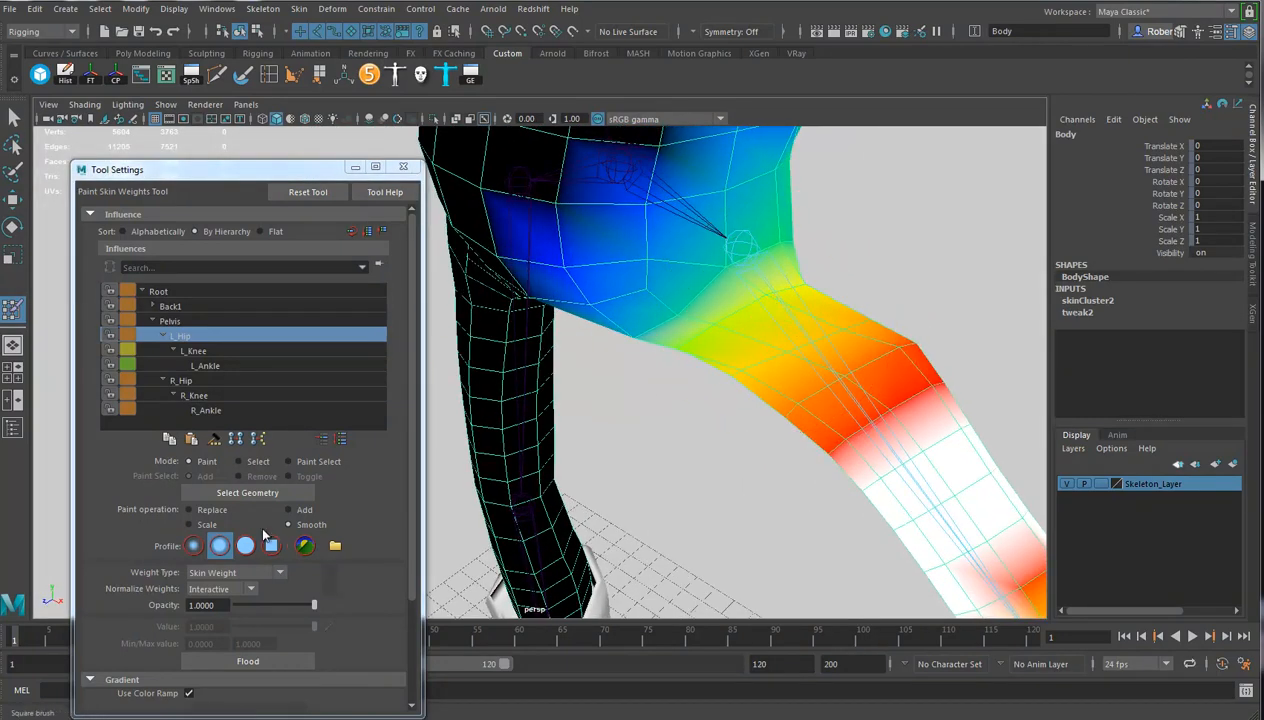
Switch to the Add operation, shrink the brush, lower its opacity to about 0.24, and add L_Hip weight along the front of the upper thigh
{"action": "left_click", "coordinate": [289, 510]}
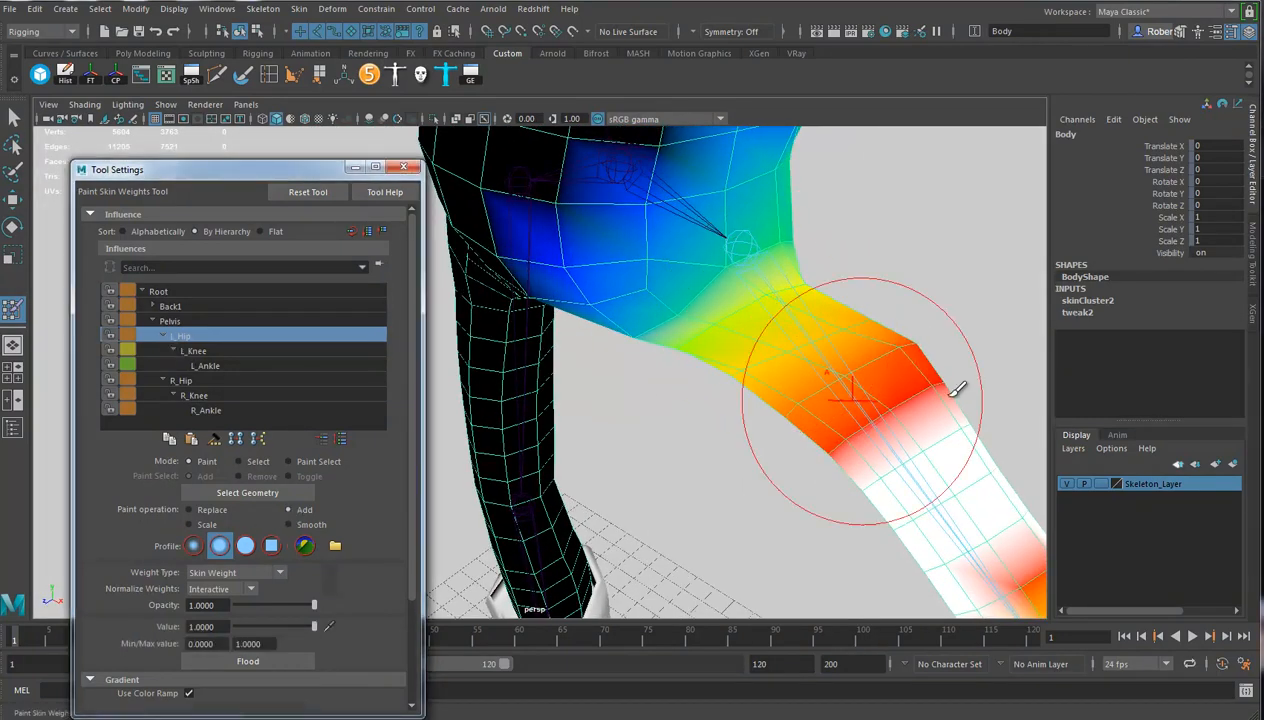
{"action": "key", "text": "b"}
{"action": "left_click_drag", "start_coordinate": [854, 409], "coordinate": [823, 408]}
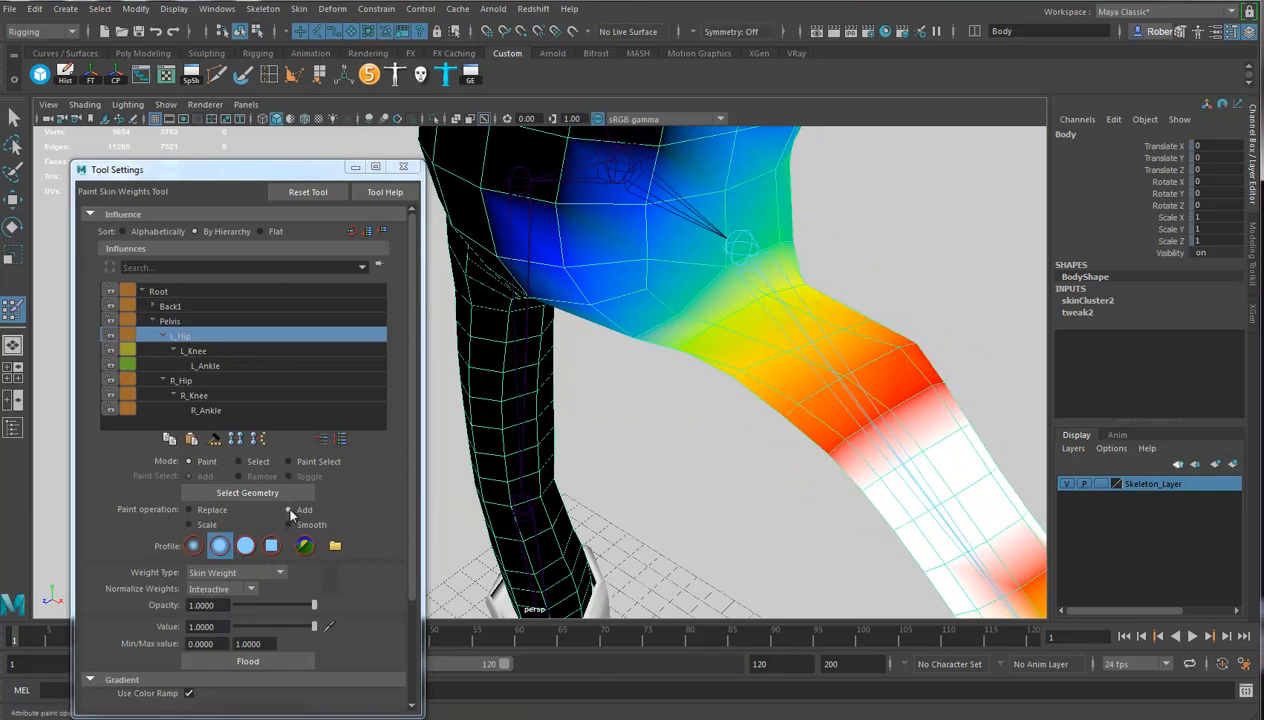
{"action": "left_click_drag", "start_coordinate": [757, 499], "coordinate": [765, 460], "text": "alt"}
{"action": "left_click", "coordinate": [249, 605]}
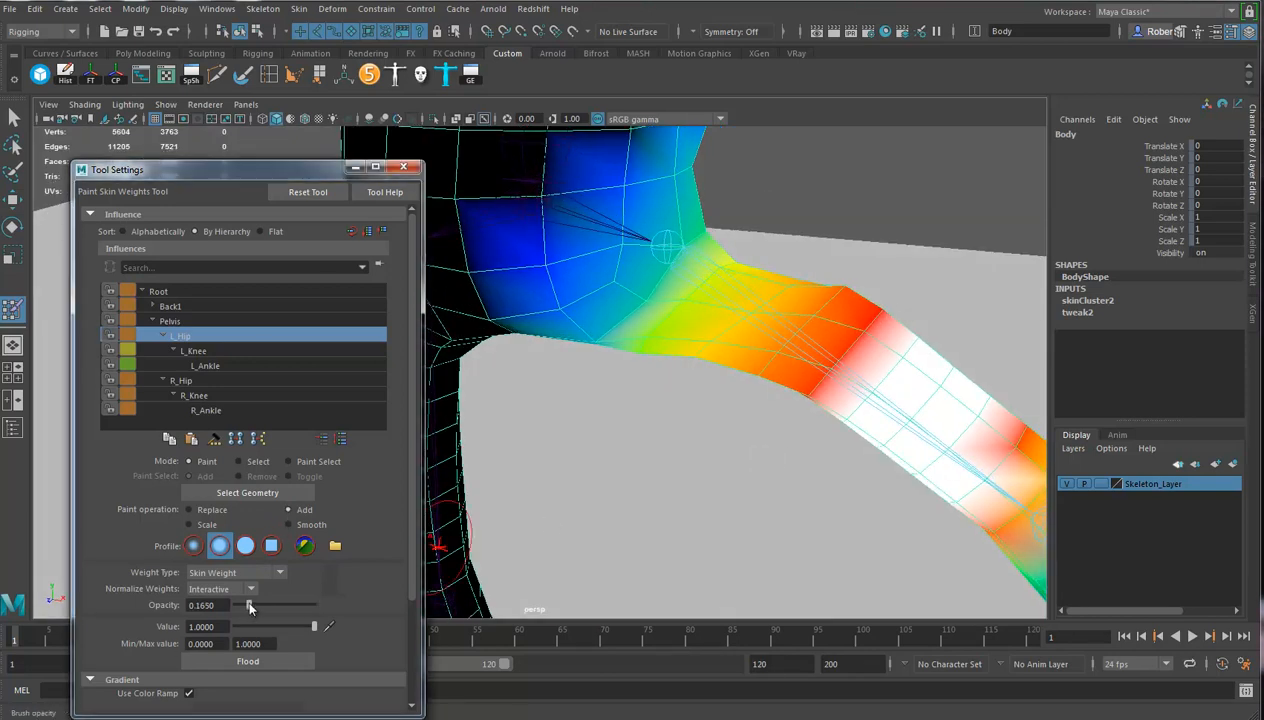
{"action": "middle_click_drag", "start_coordinate": [741, 402], "coordinate": [716, 482], "text": "alt"}
{"action": "mouse_move", "coordinate": [692, 352]}
{"action": "left_mouse_down"}
{"action": "mouse_move", "coordinate": [722, 356]}
{"action": "mouse_move", "coordinate": [655, 317]}
{"action": "mouse_move", "coordinate": [698, 340]}
{"action": "left_mouse_up"}
{"action": "mouse_move", "coordinate": [712, 412]}
{"action": "left_mouse_down"}
{"action": "mouse_move", "coordinate": [739, 395]}
{"action": "mouse_move", "coordinate": [654, 367]}
{"action": "mouse_move", "coordinate": [657, 344]}
{"action": "mouse_move", "coordinate": [741, 465]}
{"action": "mouse_move", "coordinate": [748, 410]}
{"action": "left_mouse_up"}
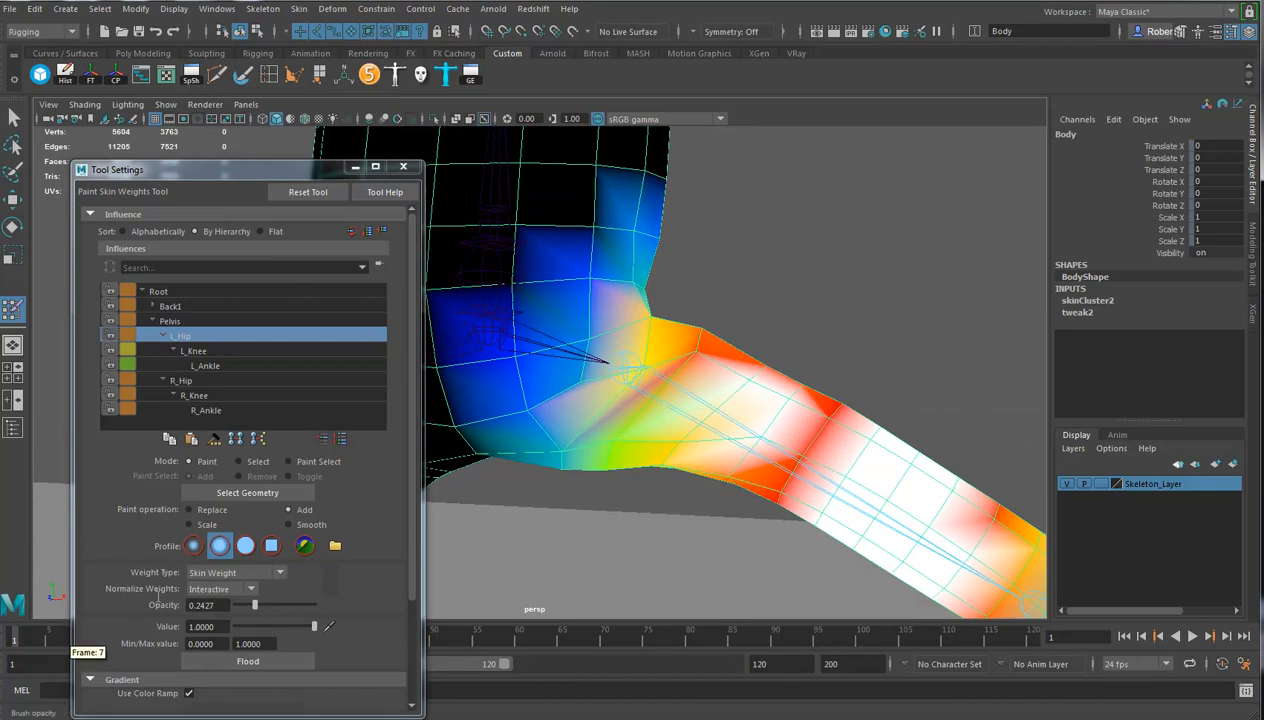
Switch to Smooth at opacity 1 and blend the L_Hip weights over the upper thigh, hip crease and crotch
{"action": "left_click", "coordinate": [289, 524]}
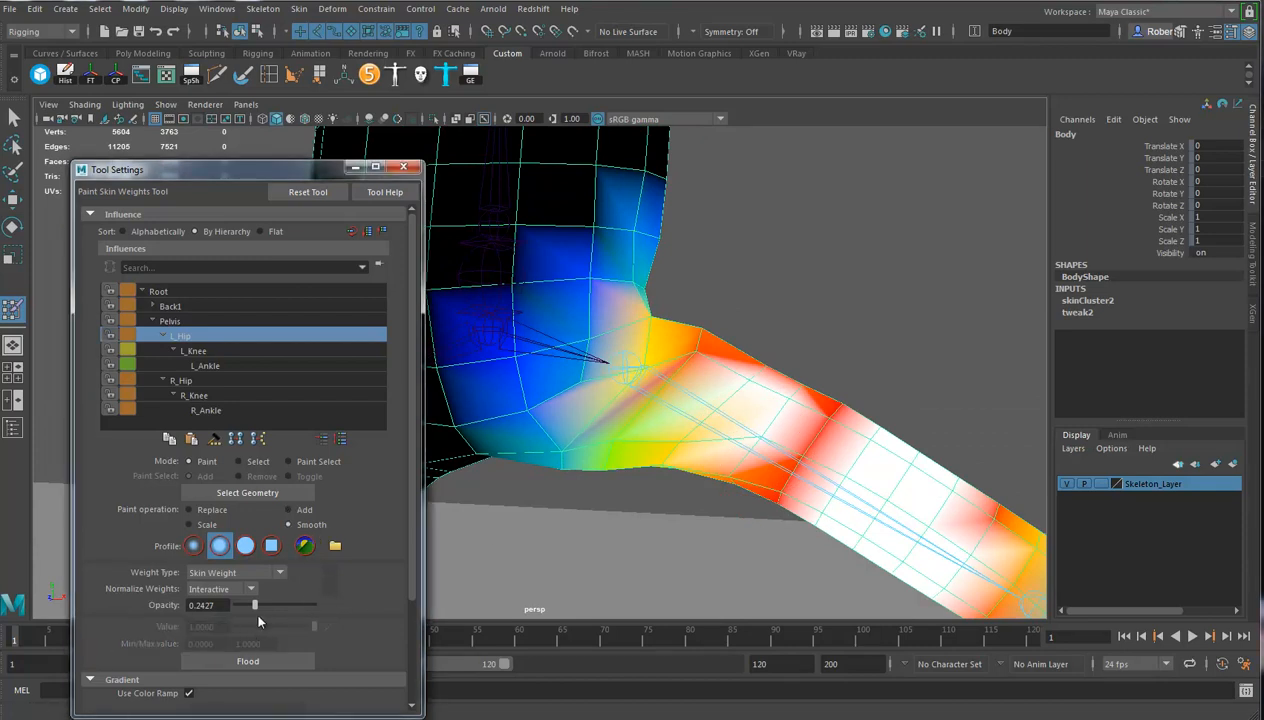
{"action": "mouse_move", "coordinate": [678, 357]}
{"action": "left_mouse_down"}
{"action": "mouse_move", "coordinate": [643, 361]}
{"action": "mouse_move", "coordinate": [646, 417]}
{"action": "mouse_move", "coordinate": [818, 405]}
{"action": "mouse_move", "coordinate": [766, 508]}
{"action": "left_mouse_up"}
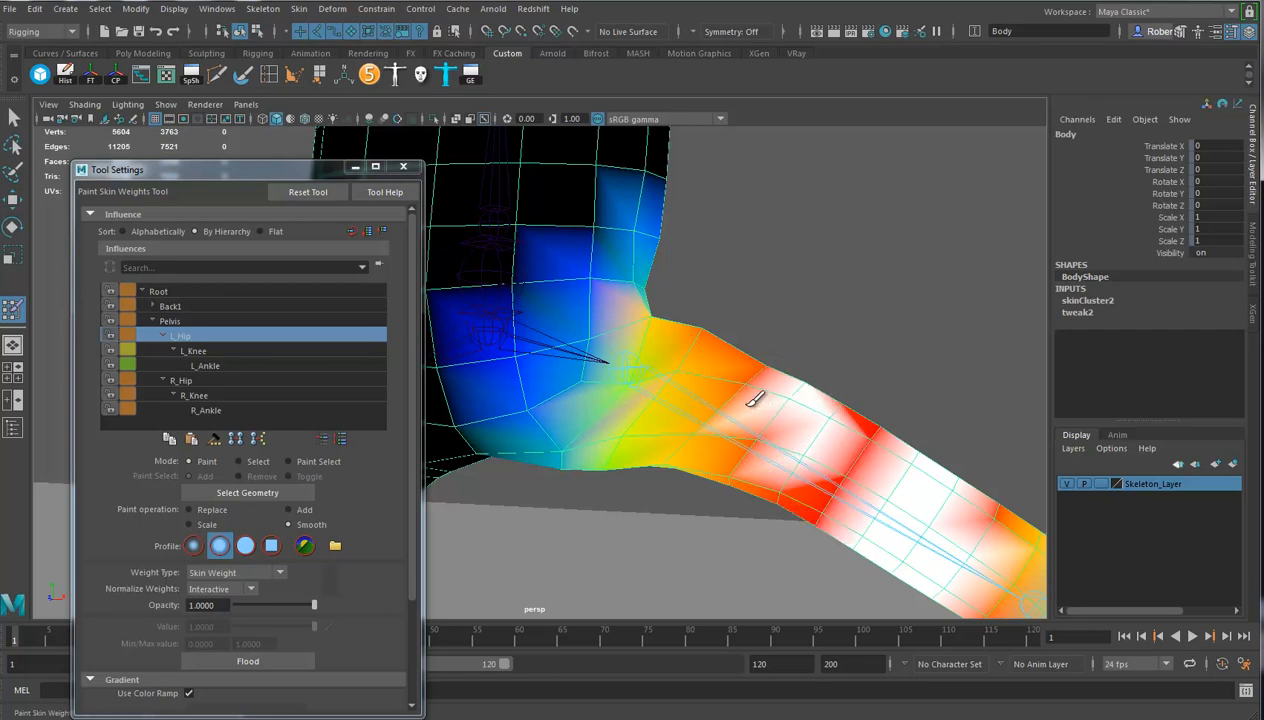
{"action": "left_click_drag", "start_coordinate": [770, 415], "coordinate": [702, 446], "text": "alt"}
{"action": "middle_click_drag", "start_coordinate": [702, 446], "coordinate": [749, 411], "text": "alt"}
{"action": "left_click_drag", "start_coordinate": [680, 451], "coordinate": [626, 502]}
{"action": "mouse_move", "coordinate": [626, 502]}
{"action": "right_mouse_down", "text": "alt"}
{"action": "mouse_move", "coordinate": [592, 460]}
{"action": "mouse_move", "coordinate": [627, 490]}
{"action": "right_mouse_up", "text": "alt"}
{"action": "mouse_move", "coordinate": [627, 490]}
{"action": "left_mouse_down"}
{"action": "mouse_move", "coordinate": [530, 403]}
{"action": "mouse_move", "coordinate": [680, 468]}
{"action": "mouse_move", "coordinate": [707, 378]}
{"action": "mouse_move", "coordinate": [668, 462]}
{"action": "mouse_move", "coordinate": [733, 437]}
{"action": "mouse_move", "coordinate": [652, 450]}
{"action": "left_mouse_up"}
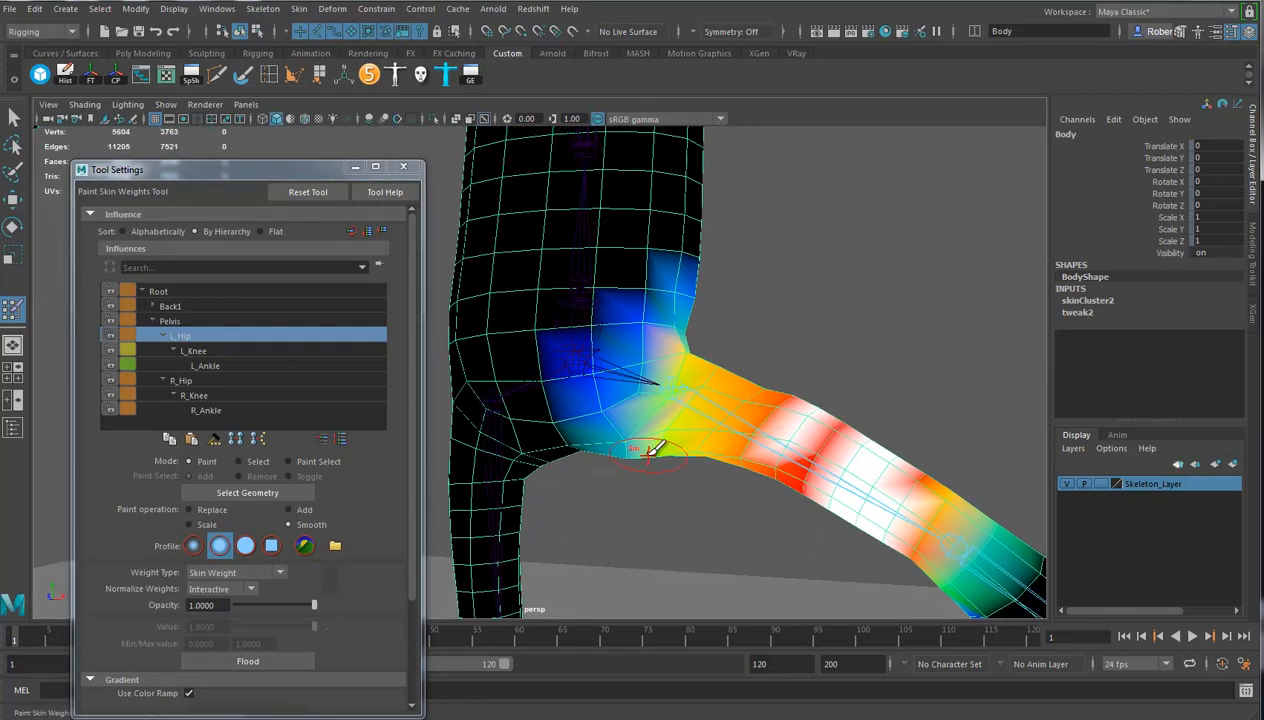
Inspect the L_Hip weights on the raised leg from behind and in front, and switch to the Rotate tool
{"action": "left_click_drag", "start_coordinate": [686, 402], "coordinate": [657, 501], "text": "alt"}
{"action": "middle_click_drag", "start_coordinate": [674, 556], "coordinate": [708, 412], "text": "alt"}
{"action": "mouse_move", "coordinate": [708, 412]}
{"action": "left_mouse_down", "text": "alt"}
{"action": "mouse_move", "coordinate": [638, 469]}
{"action": "mouse_move", "coordinate": [484, 450]}
{"action": "mouse_move", "coordinate": [756, 480]}
{"action": "mouse_move", "coordinate": [703, 398]}
{"action": "left_mouse_up", "text": "alt"}
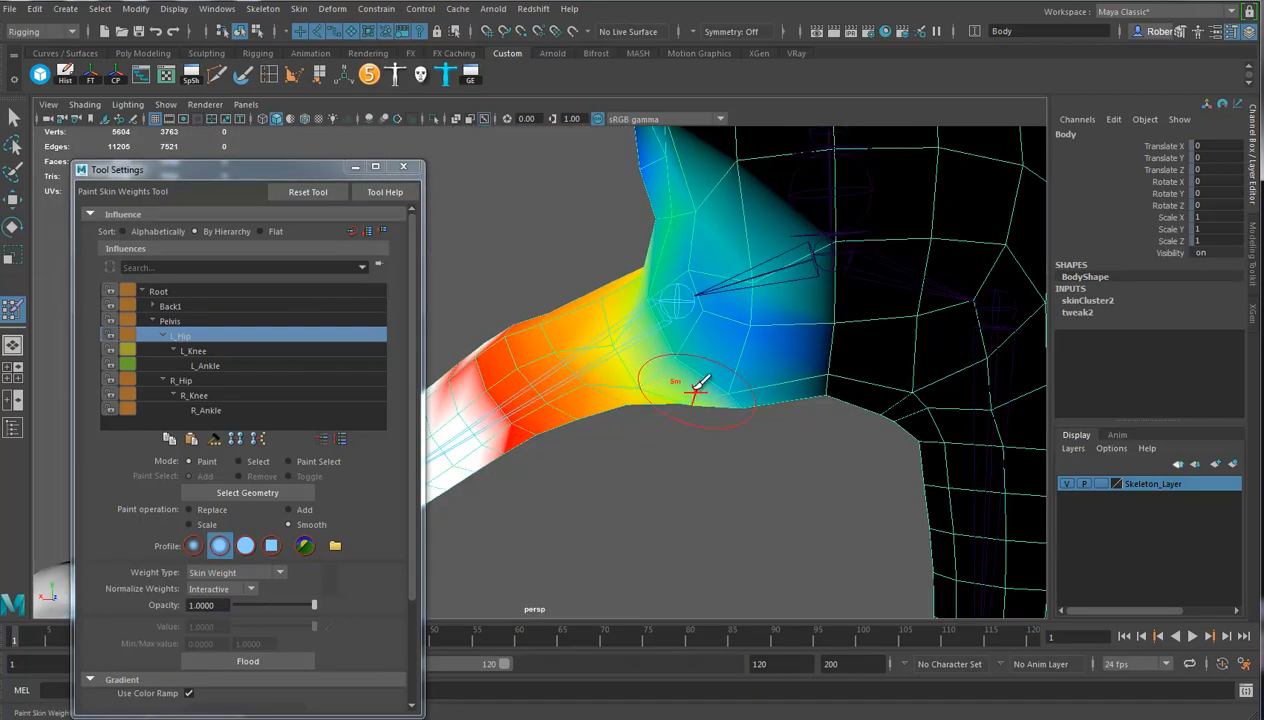
{"action": "right_click_drag", "start_coordinate": [724, 432], "coordinate": [655, 405], "text": "alt"}
{"action": "left_click_drag", "start_coordinate": [655, 405], "coordinate": [795, 519], "text": "alt"}
{"action": "right_click_drag", "start_coordinate": [795, 519], "coordinate": [630, 455], "text": "alt"}
{"action": "middle_click_drag", "start_coordinate": [630, 455], "coordinate": [897, 457], "text": "alt"}
{"action": "right_click_drag", "start_coordinate": [897, 457], "coordinate": [773, 421], "text": "alt"}
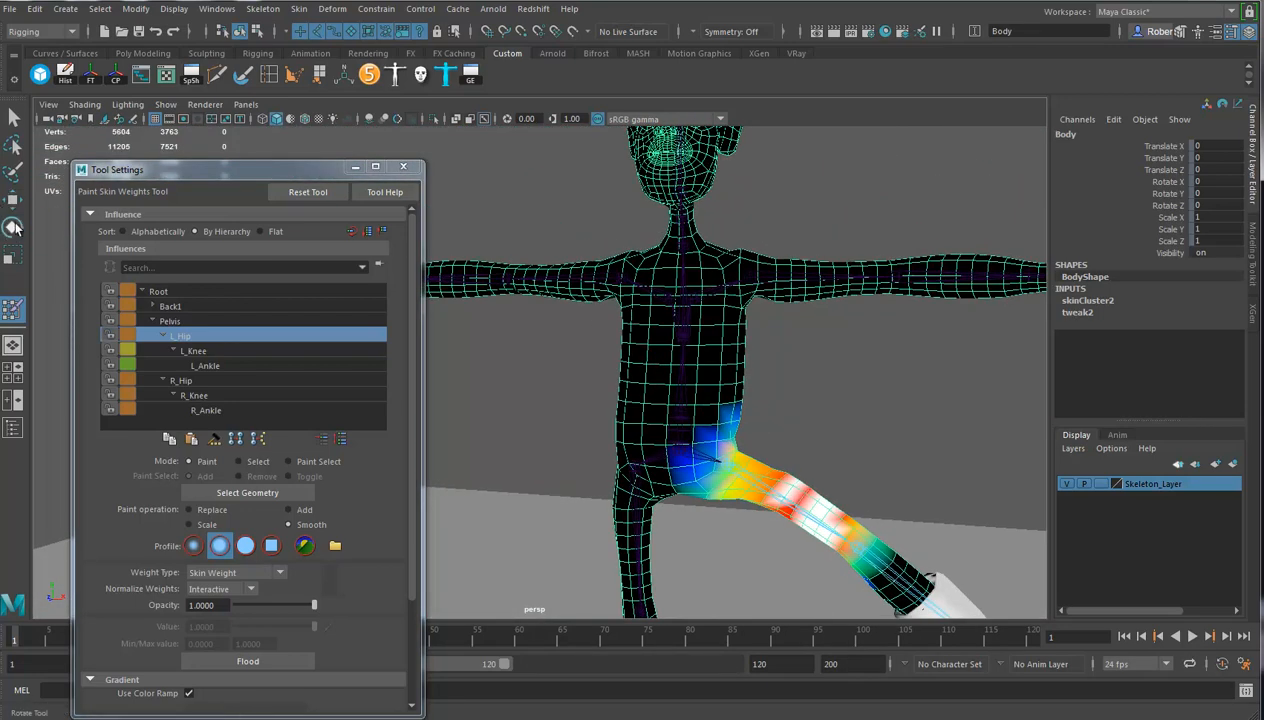
{"action": "left_click", "coordinate": [13, 227]}
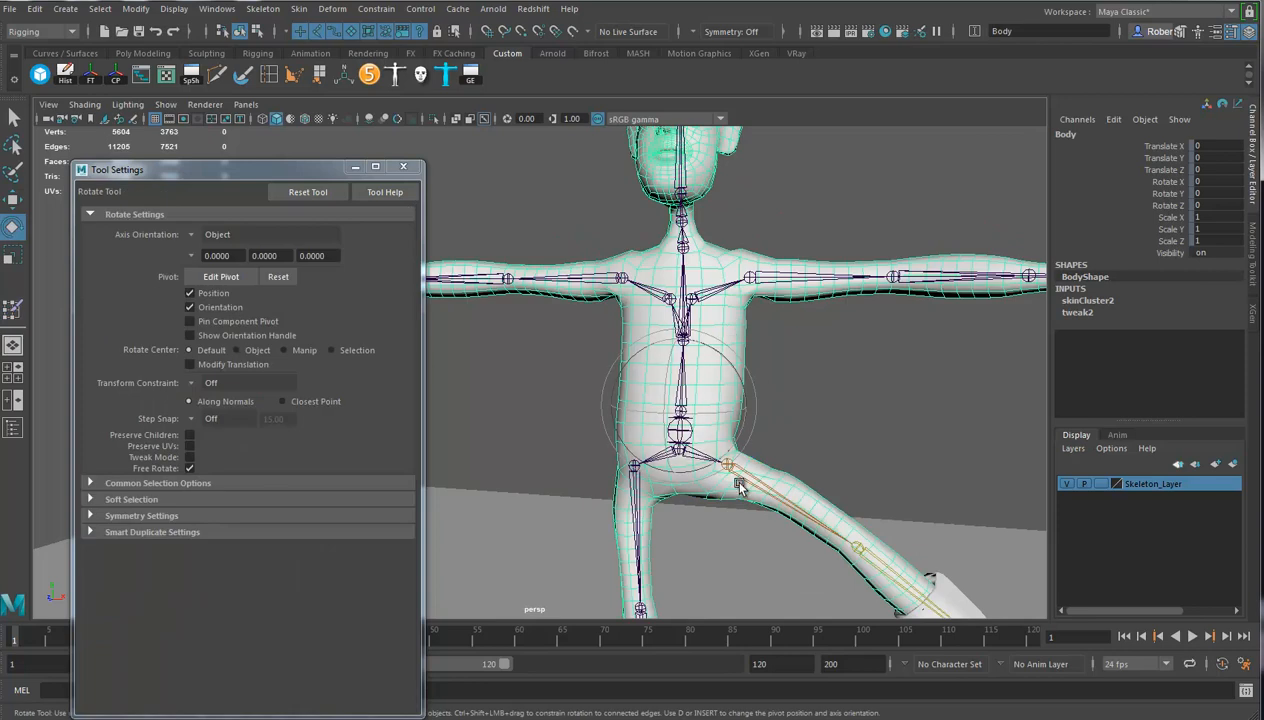
Select the left hip joint, try changing its pose, and undo the attempt
{"action": "left_click", "coordinate": [813, 507]}
{"action": "right_click_drag", "start_coordinate": [753, 388], "coordinate": [851, 400]}
{"action": "left_click", "coordinate": [756, 366]}
{"action": "key", "text": "ctrl+z"}
{"action": "key", "text": "ctrl+z"}
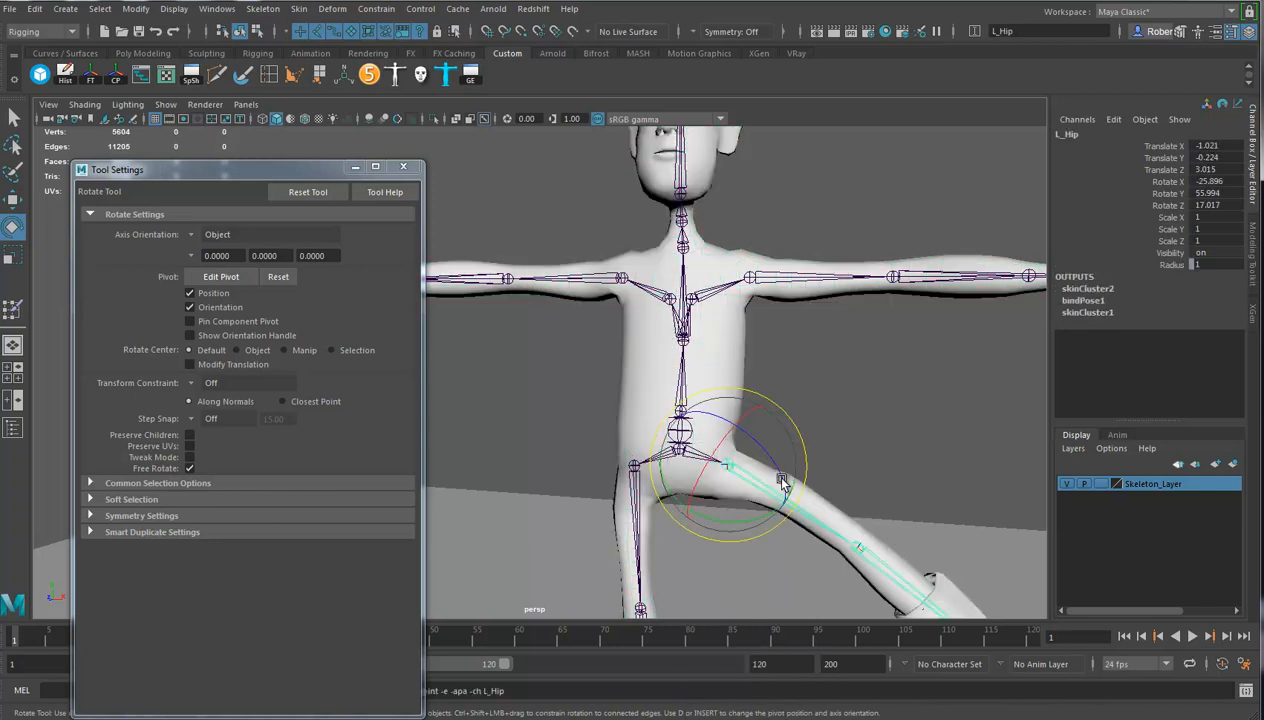
Select the body mesh and return the skeleton to its bind pose
{"action": "left_click", "coordinate": [775, 256]}
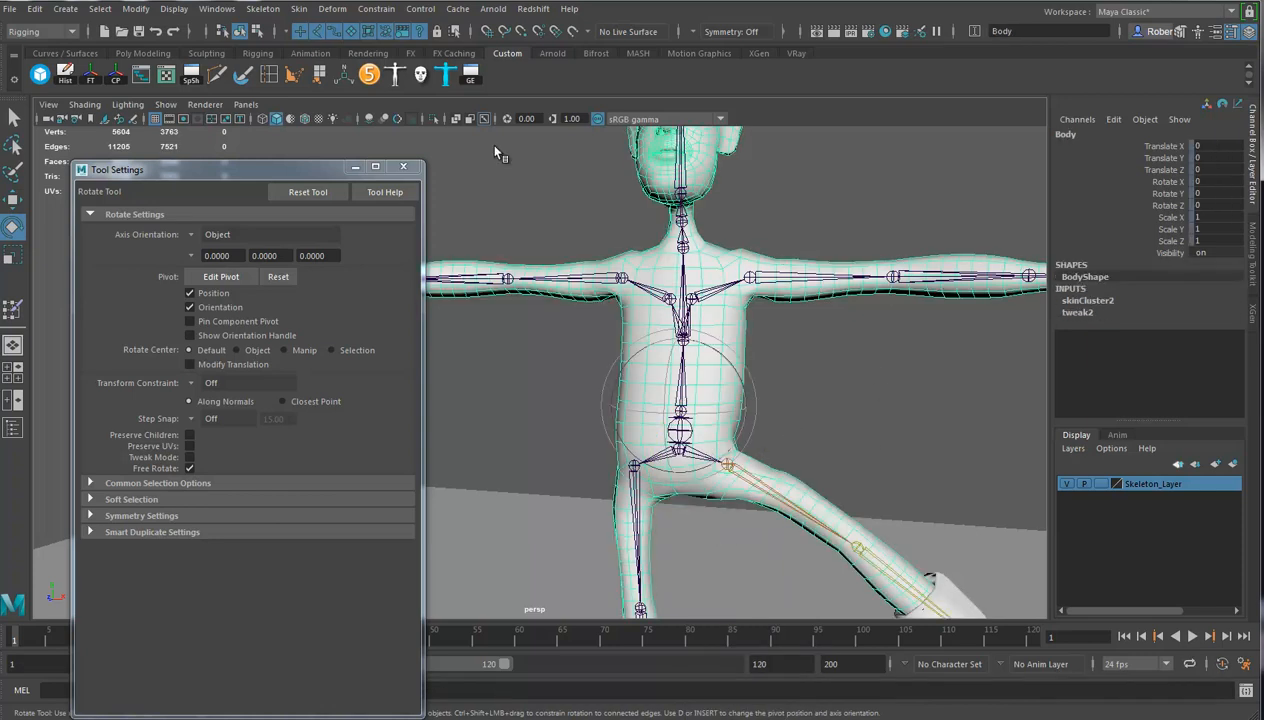
{"action": "left_click", "coordinate": [299, 9]}
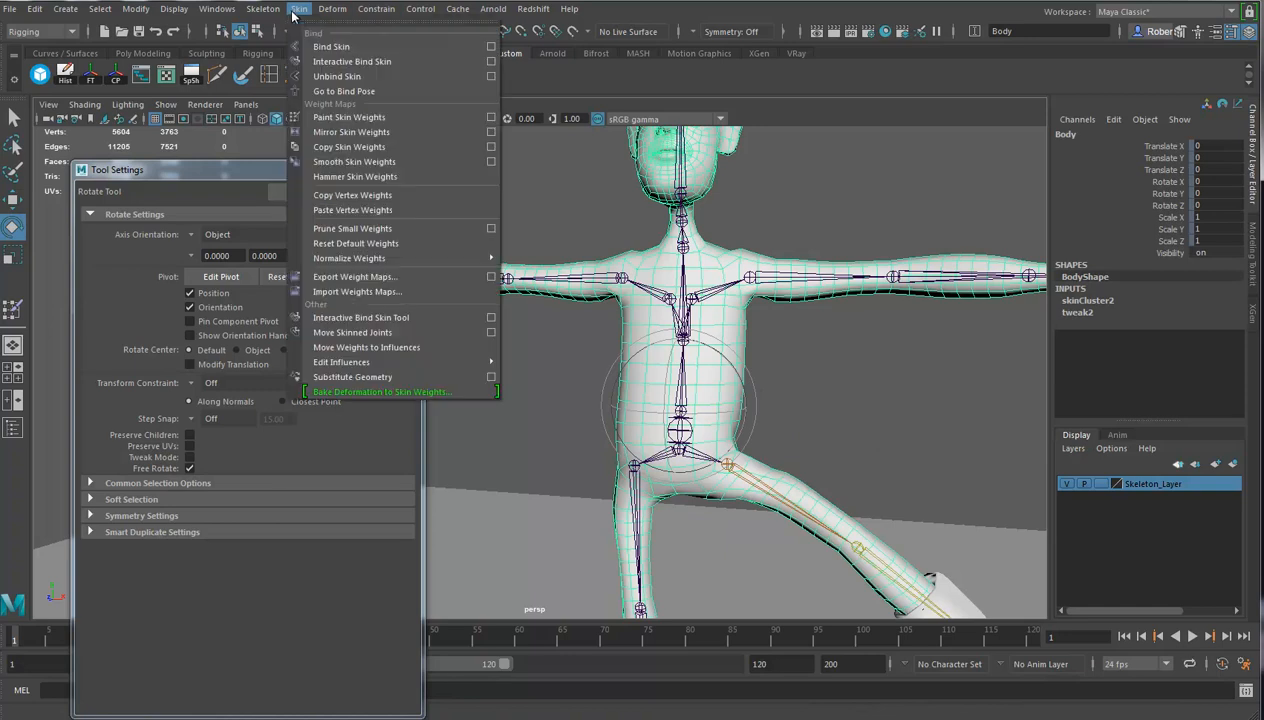
{"action": "left_click", "coordinate": [344, 91]}
{"action": "left_click_drag", "start_coordinate": [740, 450], "coordinate": [770, 399], "text": "alt"}
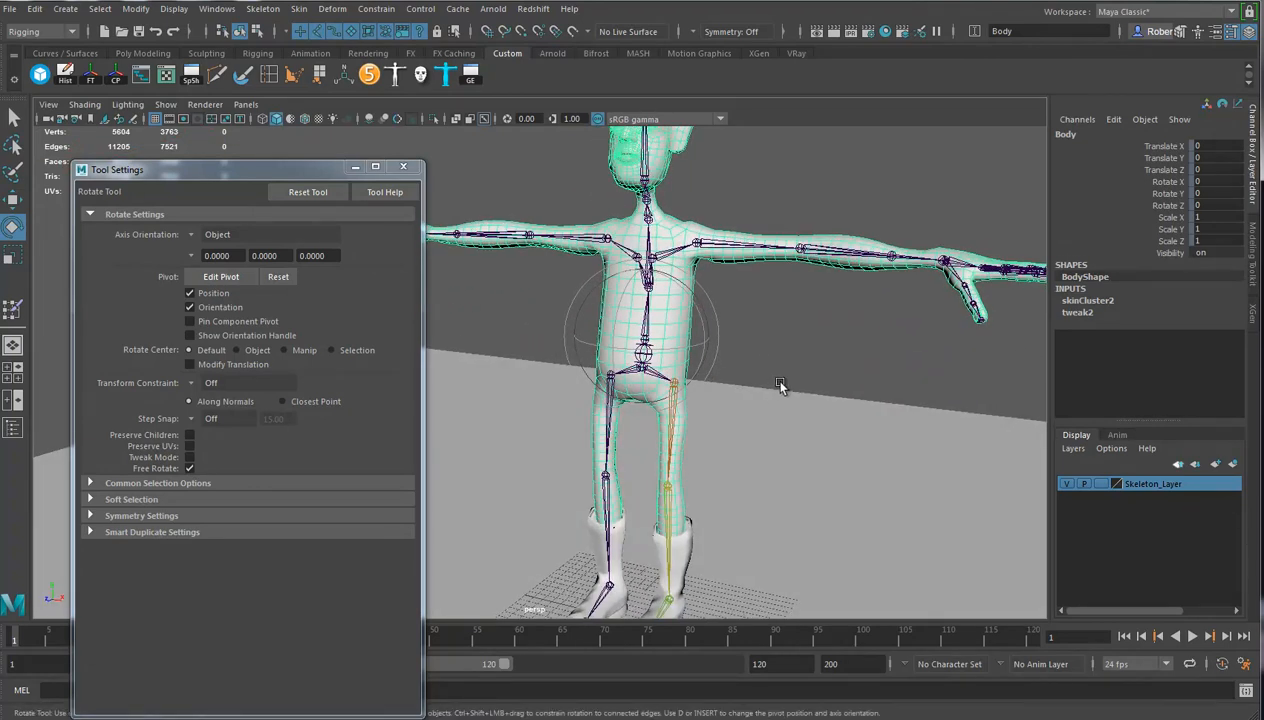
{"action": "left_click", "coordinate": [644, 352]}
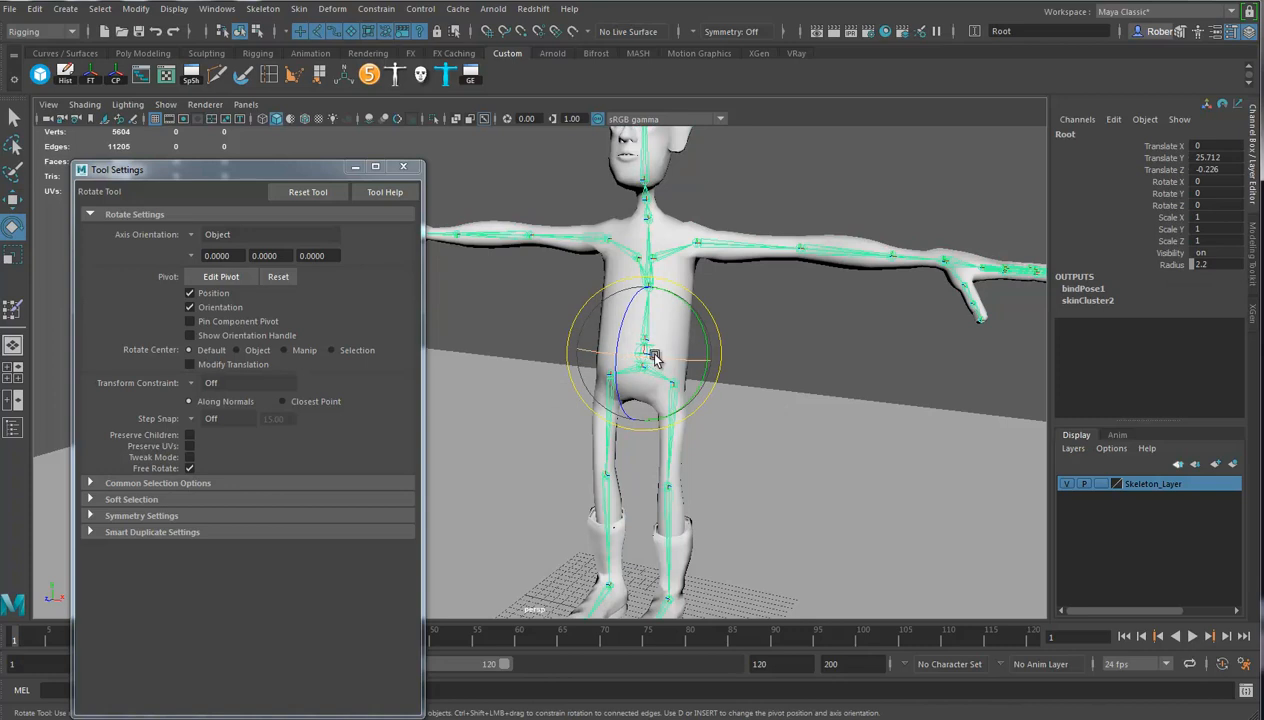
{"action": "right_click_drag", "start_coordinate": [642, 357], "coordinate": [511, 363]}
{"action": "left_click_drag", "start_coordinate": [511, 363], "coordinate": [661, 323], "text": "alt"}
Select the body mesh and mirror its skin weights to the other side
{"action": "left_click", "coordinate": [669, 282]}
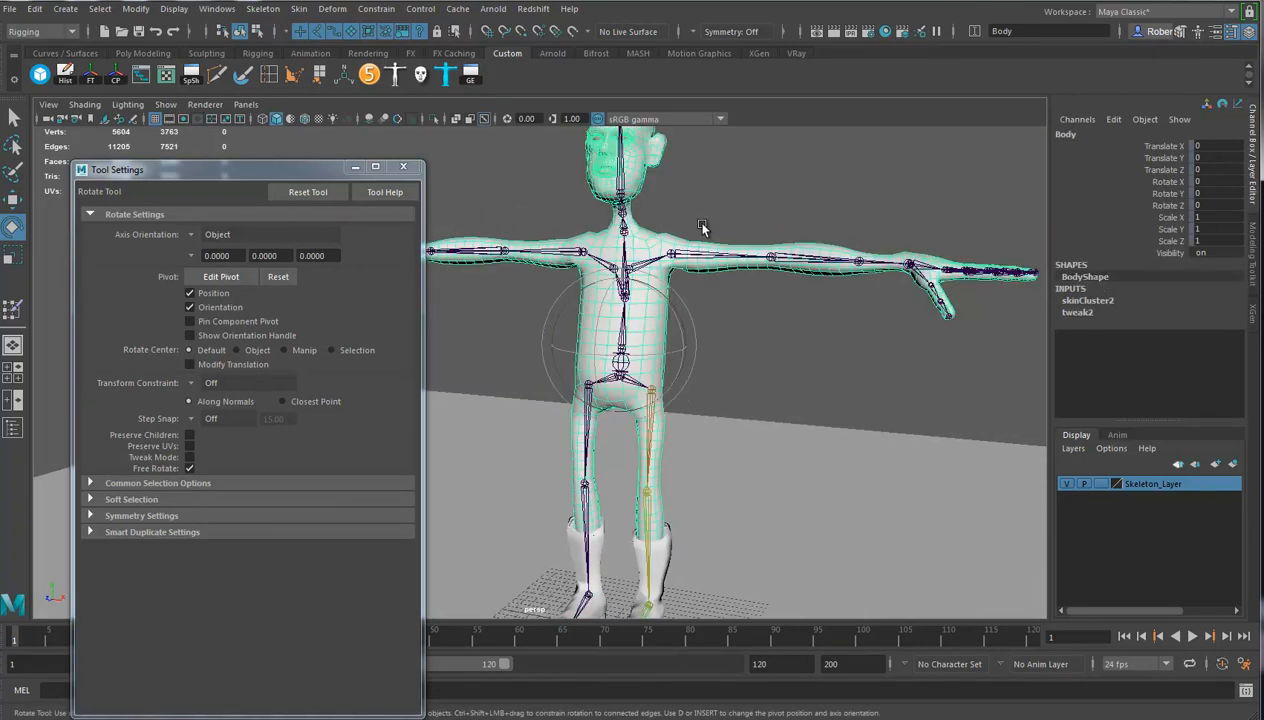
{"action": "left_click", "coordinate": [299, 9]}
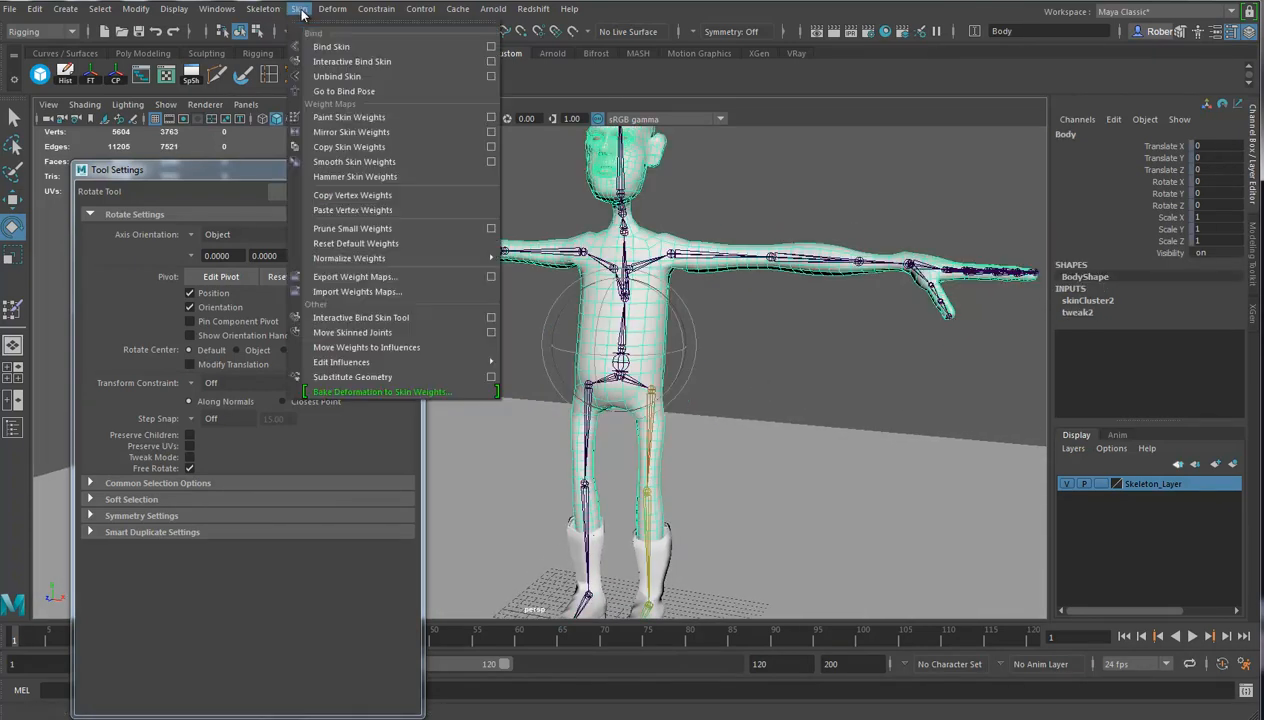
{"action": "left_click", "coordinate": [343, 132]}
Select both hip joints and rotate the legs up and outward to test the mirrored deformation
{"action": "middle_click_drag", "start_coordinate": [650, 355], "coordinate": [655, 355], "text": "alt"}
{"action": "left_click_drag", "start_coordinate": [654, 356], "coordinate": [525, 407], "text": "alt"}
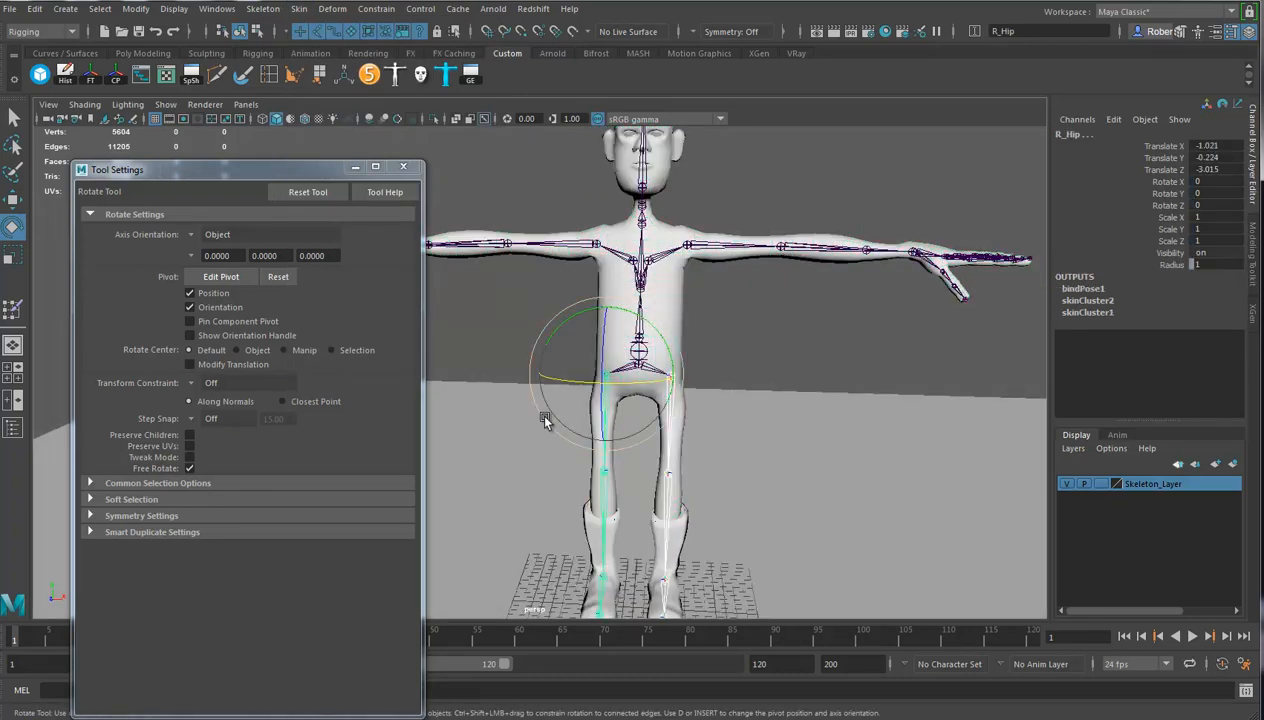
{"action": "left_click_drag", "start_coordinate": [659, 392], "coordinate": [718, 375]}
{"action": "left_click_drag", "start_coordinate": [680, 327], "coordinate": [676, 330]}
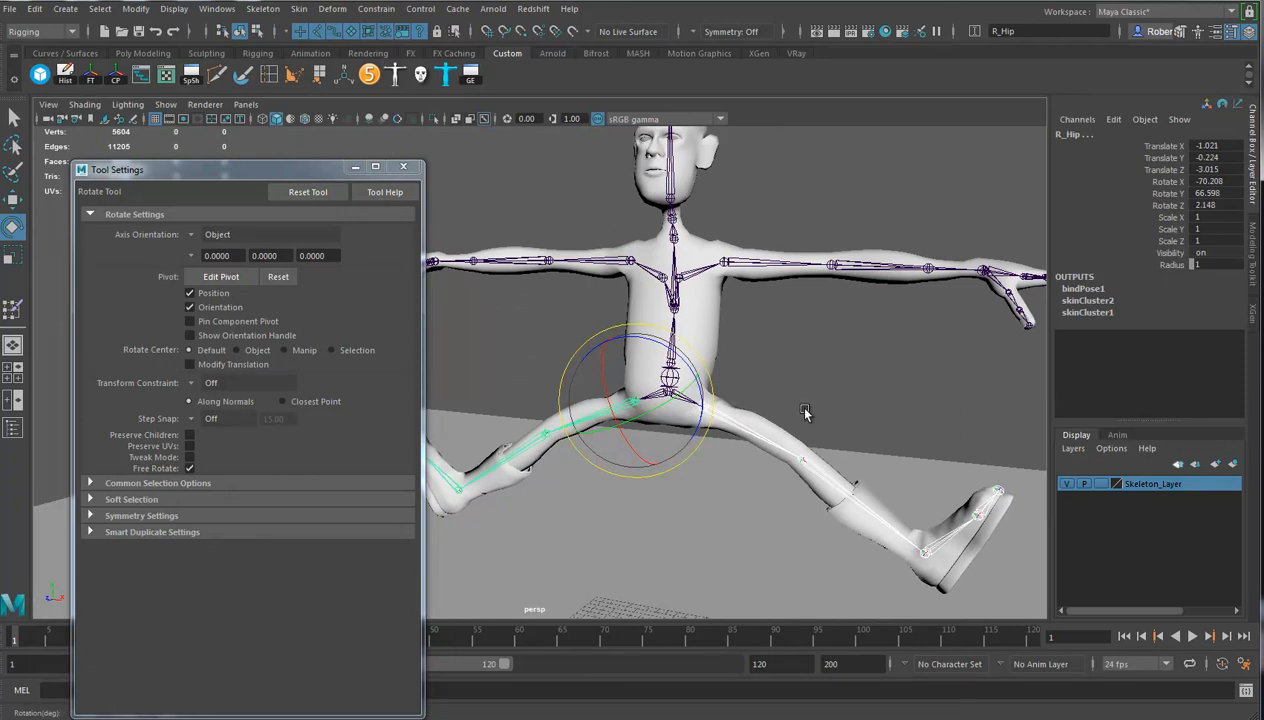
Select the Root joint, return the skeleton to its rest pose, and look over the whole character
{"action": "left_click", "coordinate": [766, 404]}
{"action": "left_click", "coordinate": [667, 381]}
{"action": "right_click", "coordinate": [667, 381]}
{"action": "right_click_drag", "start_coordinate": [738, 378], "coordinate": [750, 379]}
{"action": "right_click_drag", "start_coordinate": [750, 379], "coordinate": [705, 389], "text": "alt"}
{"action": "left_click_drag", "start_coordinate": [705, 389], "coordinate": [781, 361], "text": "alt"}
{"action": "right_click_drag", "start_coordinate": [781, 361], "coordinate": [805, 372], "text": "alt"}
{"action": "middle_click_drag", "start_coordinate": [805, 372], "coordinate": [726, 390], "text": "alt"}
{"action": "left_click_drag", "start_coordinate": [726, 390], "coordinate": [732, 334], "text": "alt"}
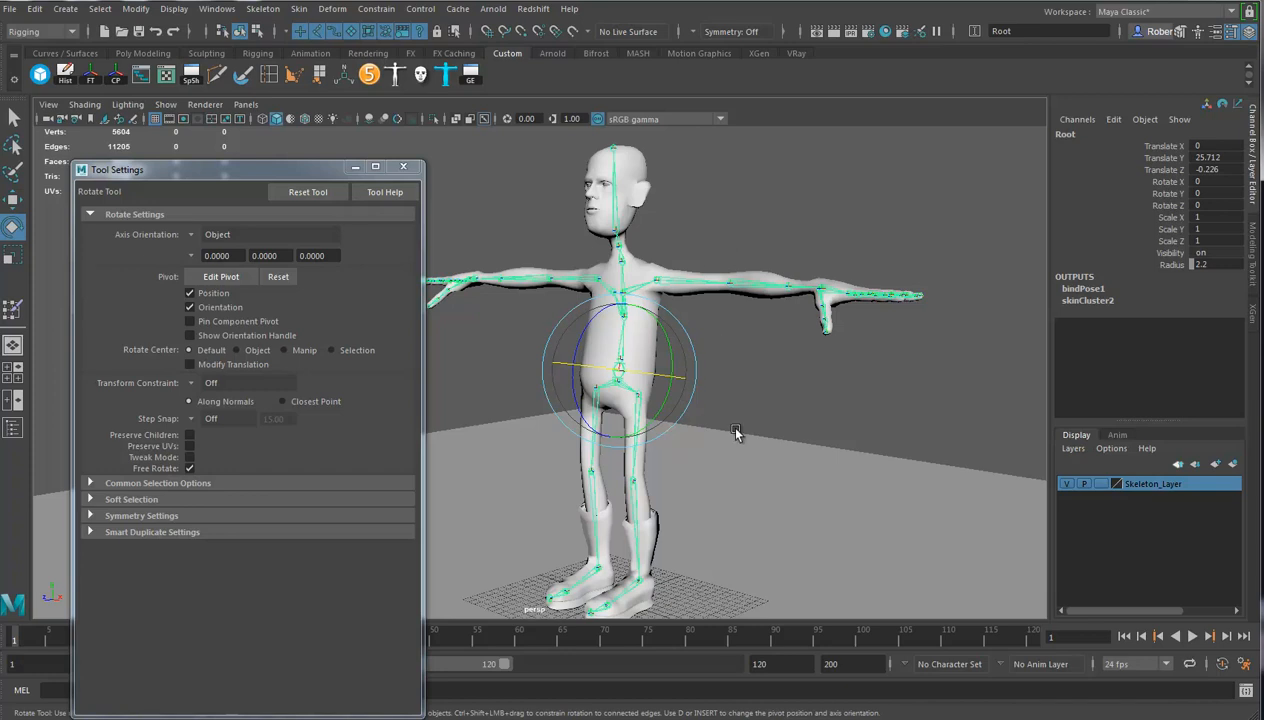
{"action": "left_click_drag", "start_coordinate": [692, 473], "coordinate": [903, 473], "text": "alt"}
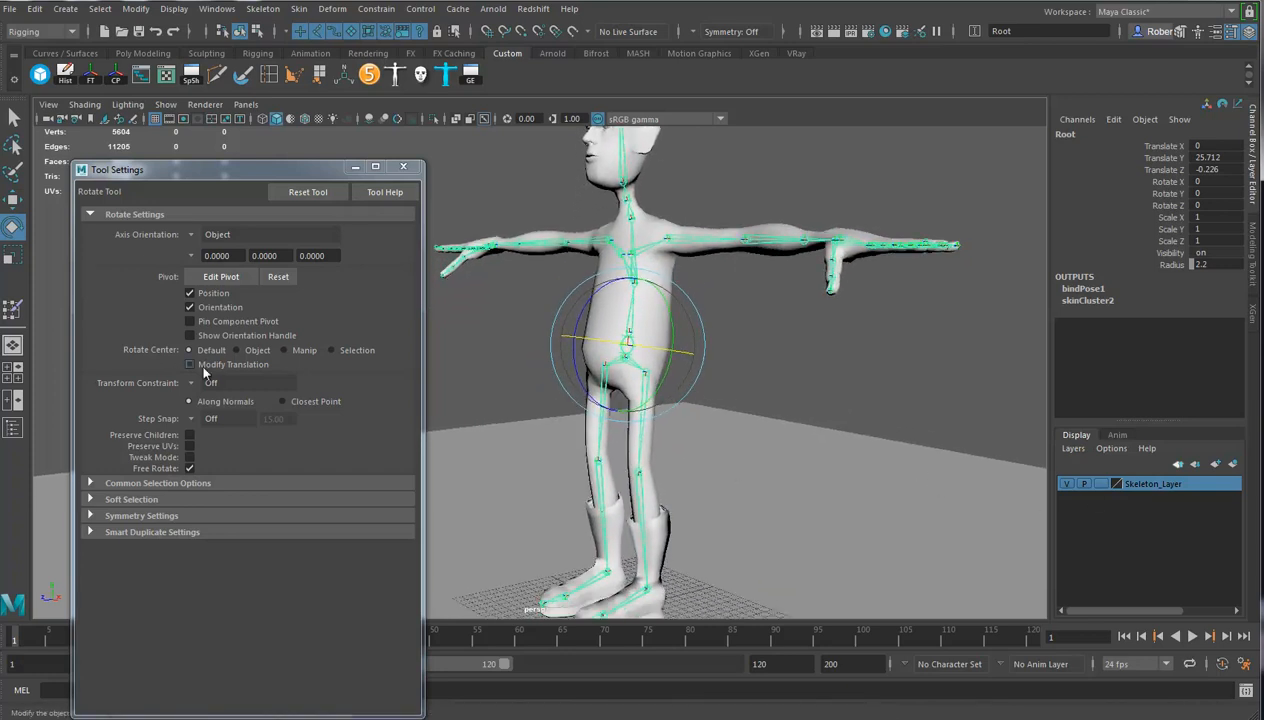
Close the tool settings and unhide the Pants and Shirt meshes through the Hypergraph Hierarchy
{"action": "left_click", "coordinate": [405, 168]}
{"action": "left_click_drag", "start_coordinate": [736, 379], "coordinate": [600, 340], "text": "alt"}
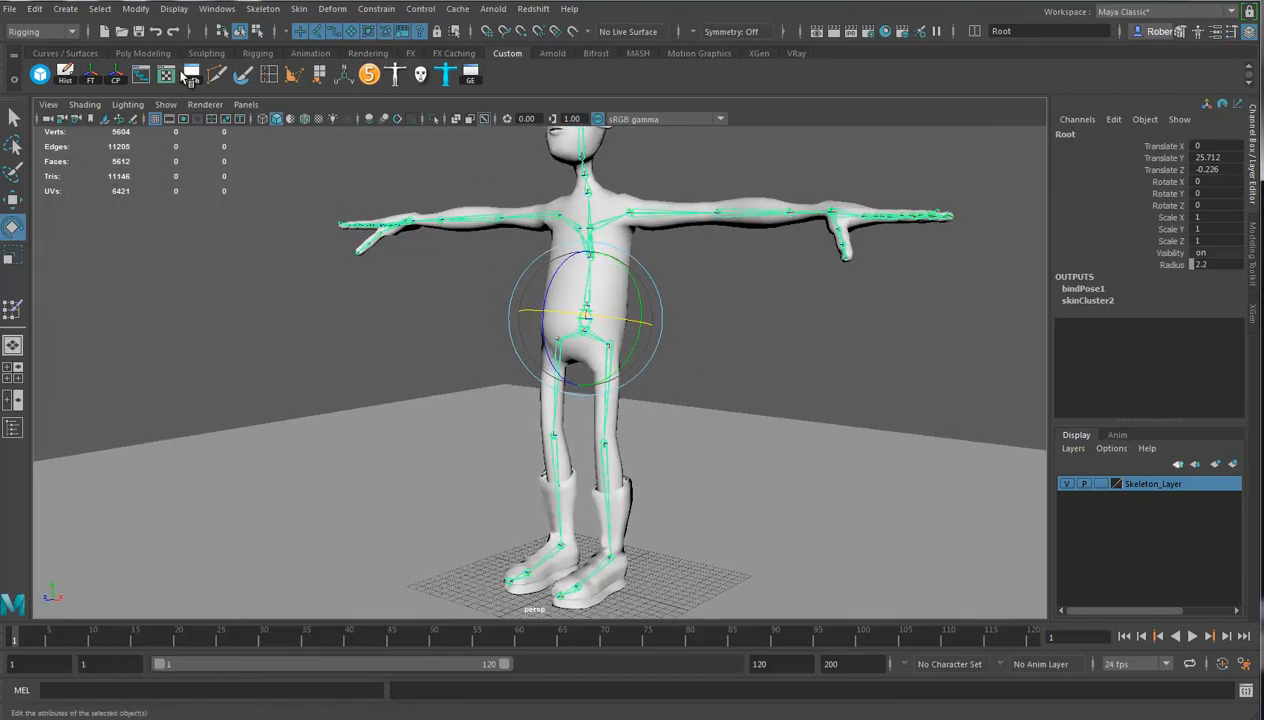
{"action": "left_click", "coordinate": [189, 76]}
{"action": "scroll", "coordinate": [855, 486], "scroll_direction": "up", "scroll_amount": 3}
{"action": "left_click", "coordinate": [790, 391]}
{"action": "right_click", "coordinate": [791, 396]}
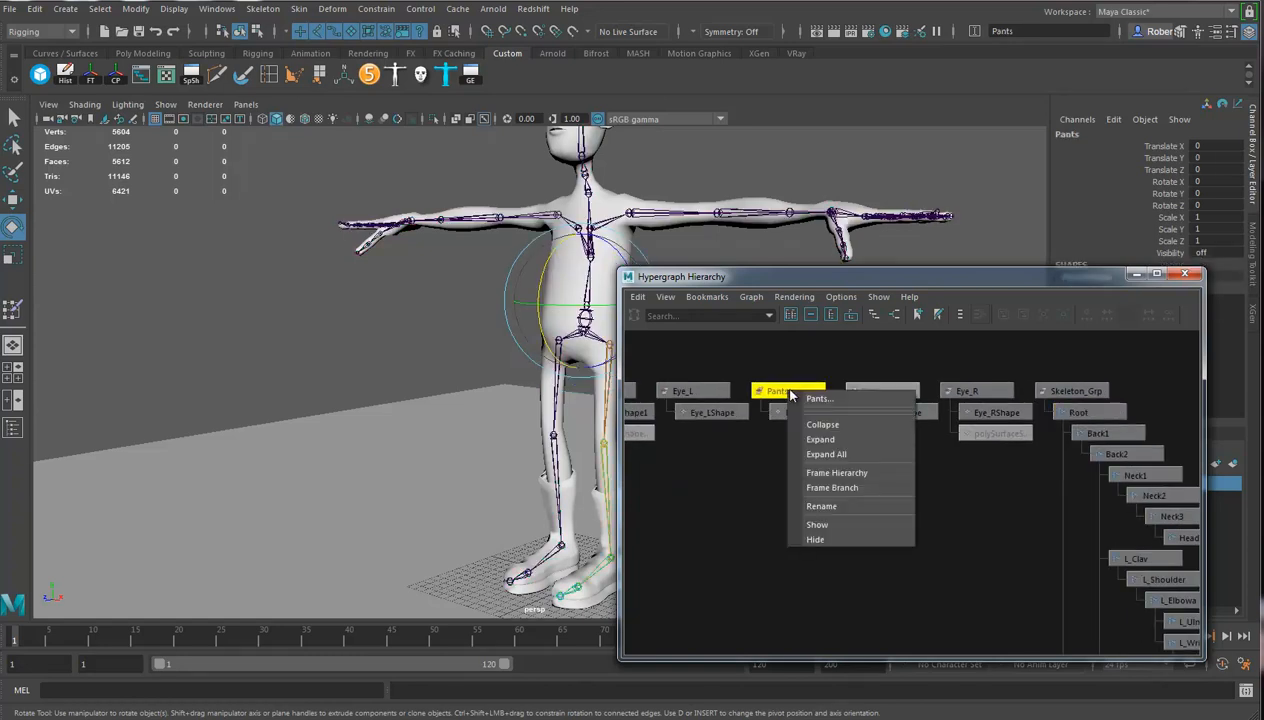
{"action": "left_click", "coordinate": [818, 524]}
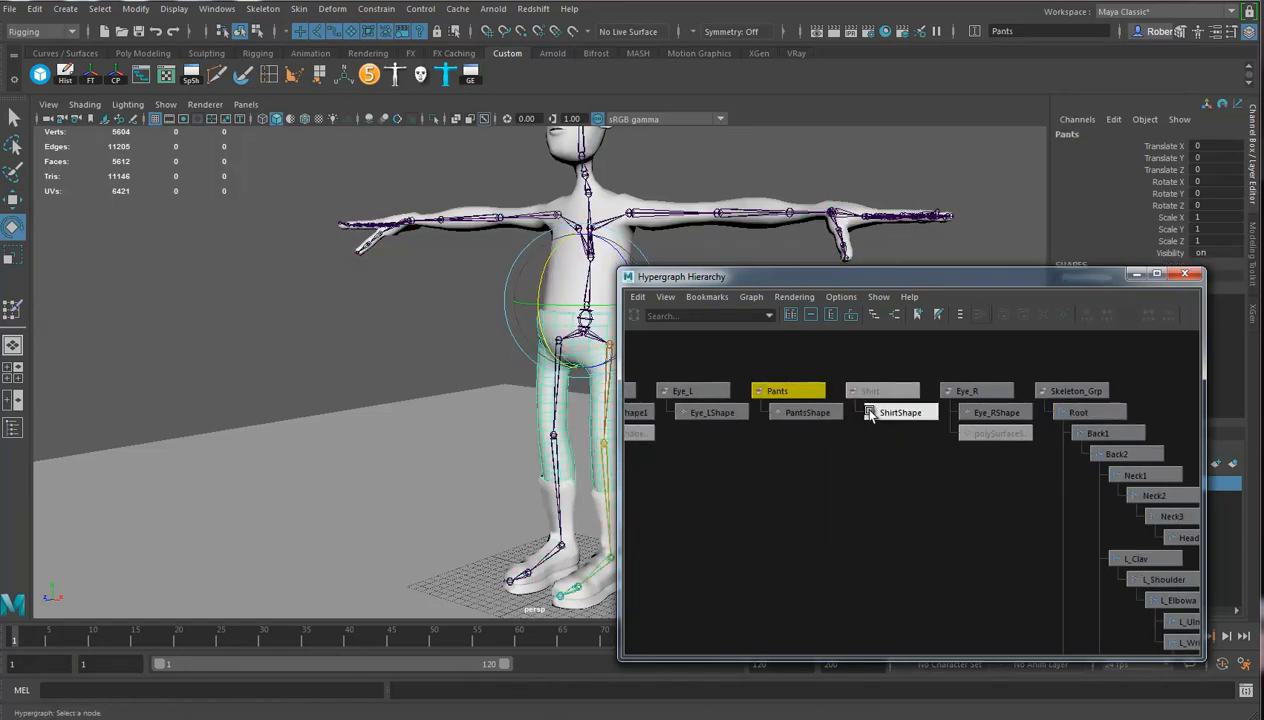
{"action": "right_click", "coordinate": [867, 396]}
{"action": "left_click", "coordinate": [895, 528]}
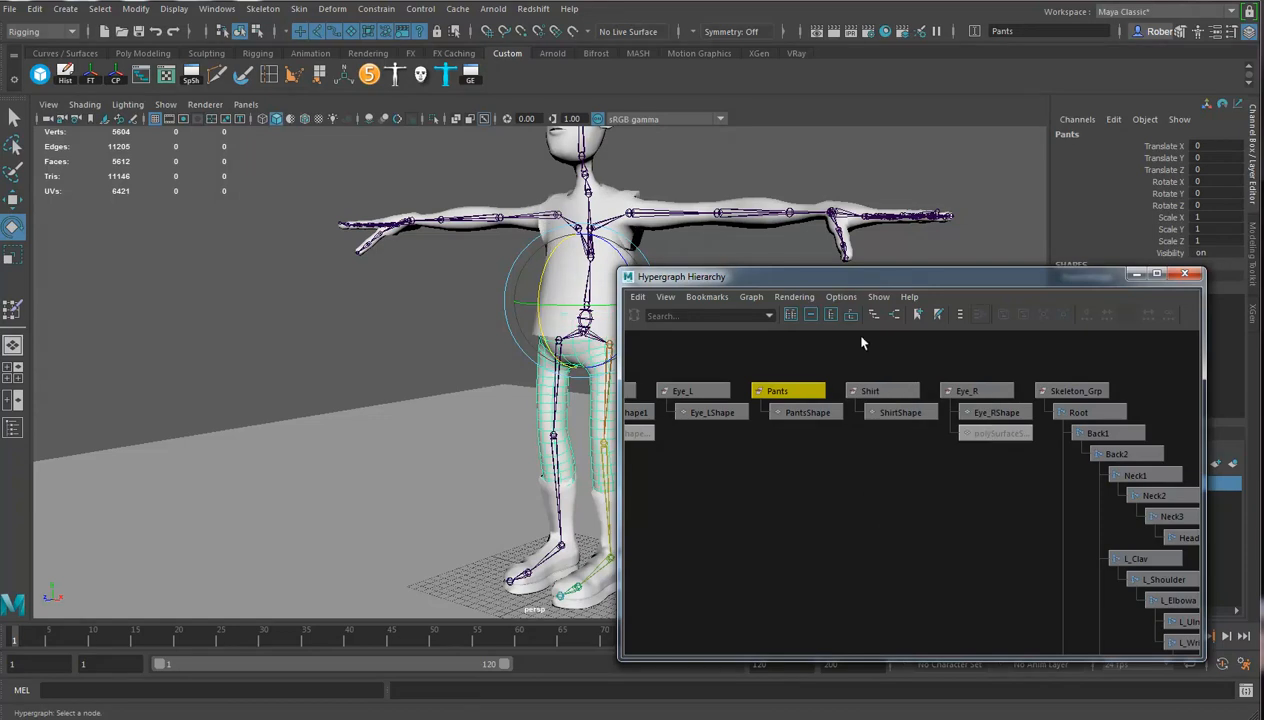
{"action": "left_click", "coordinate": [1183, 277]}
Add the left hip joint to the selected Pants mesh and bind the pants to the skeleton with Bind Skin
{"action": "middle_click_drag", "start_coordinate": [530, 413], "coordinate": [480, 413], "text": "alt"}
{"action": "left_click_drag", "start_coordinate": [480, 413], "coordinate": [508, 412], "text": "alt"}
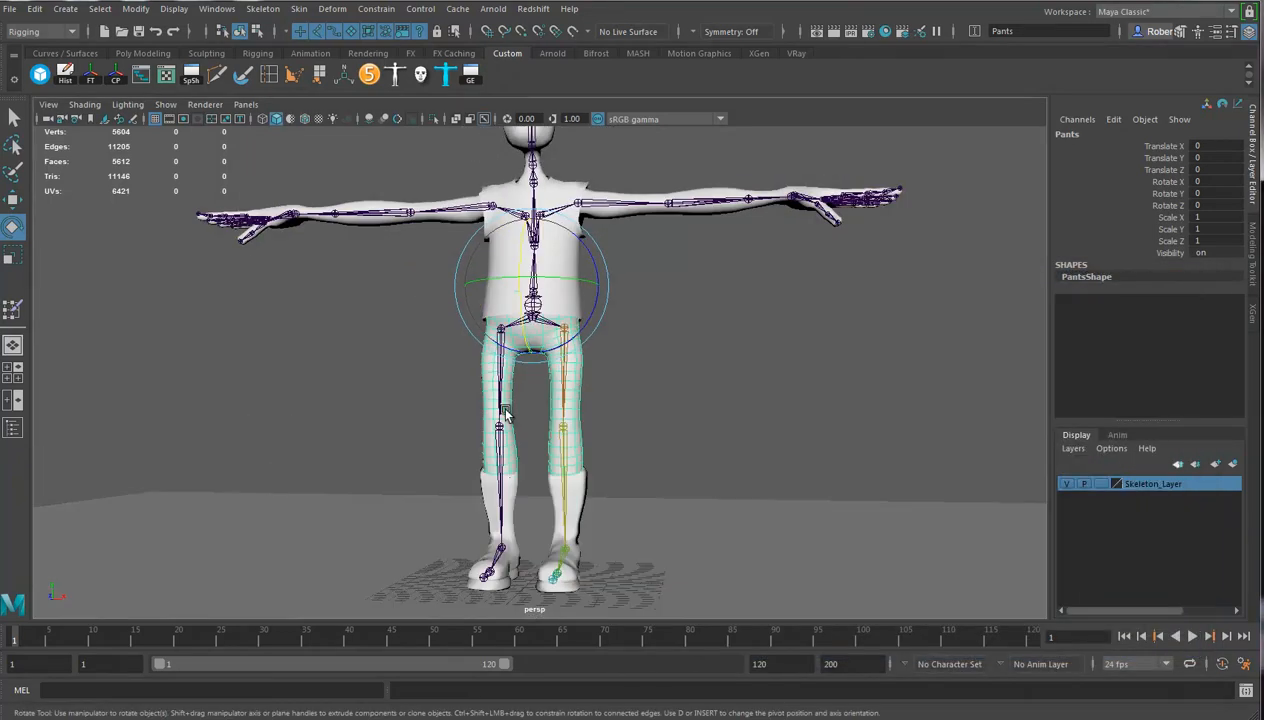
{"action": "right_click_drag", "start_coordinate": [508, 412], "coordinate": [694, 431], "text": "alt"}
{"action": "left_click_drag", "start_coordinate": [694, 431], "coordinate": [636, 425], "text": "alt"}
{"action": "left_click_drag", "start_coordinate": [490, 345], "coordinate": [715, 288], "text": "alt"}
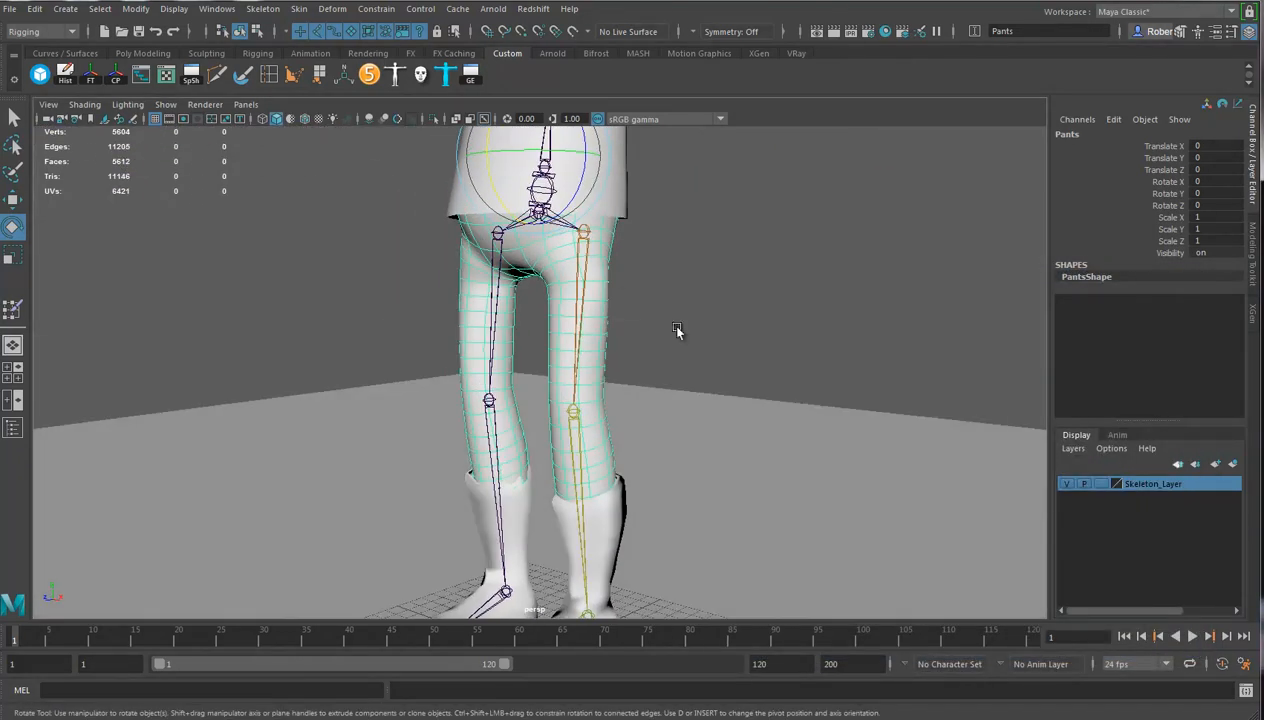
{"action": "left_click", "coordinate": [583, 233]}
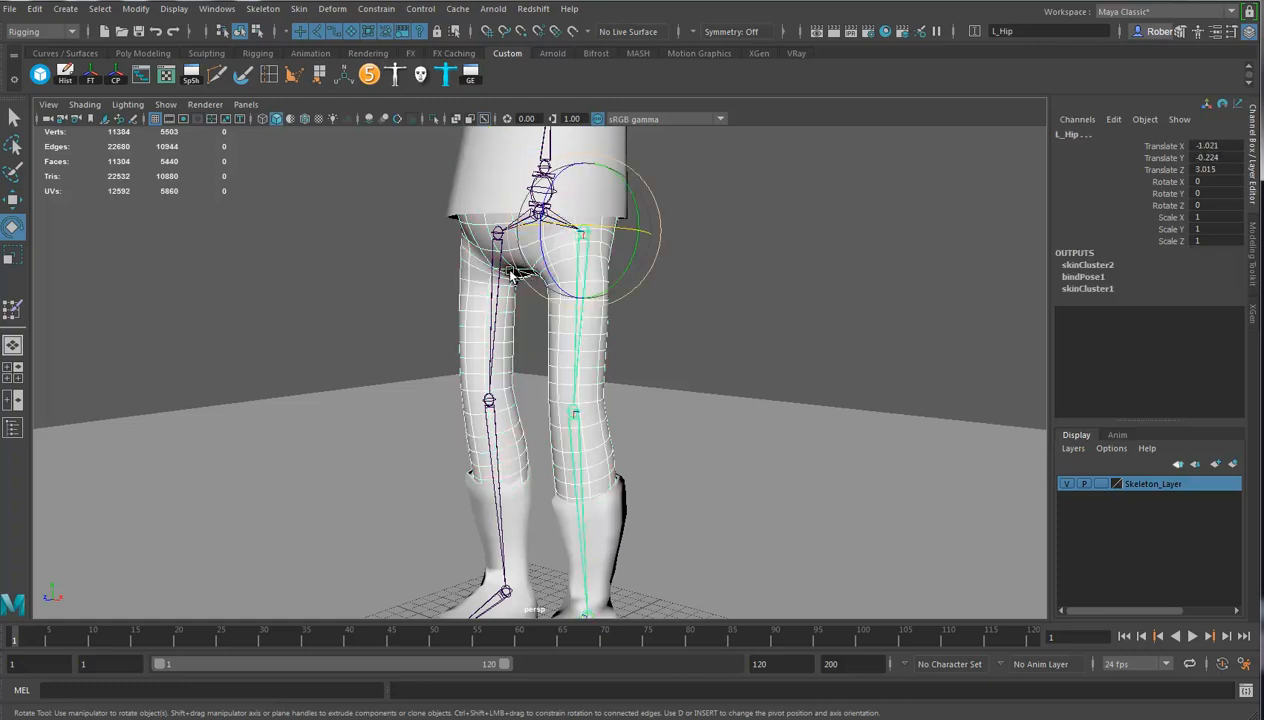
{"action": "left_click", "coordinate": [299, 8]}
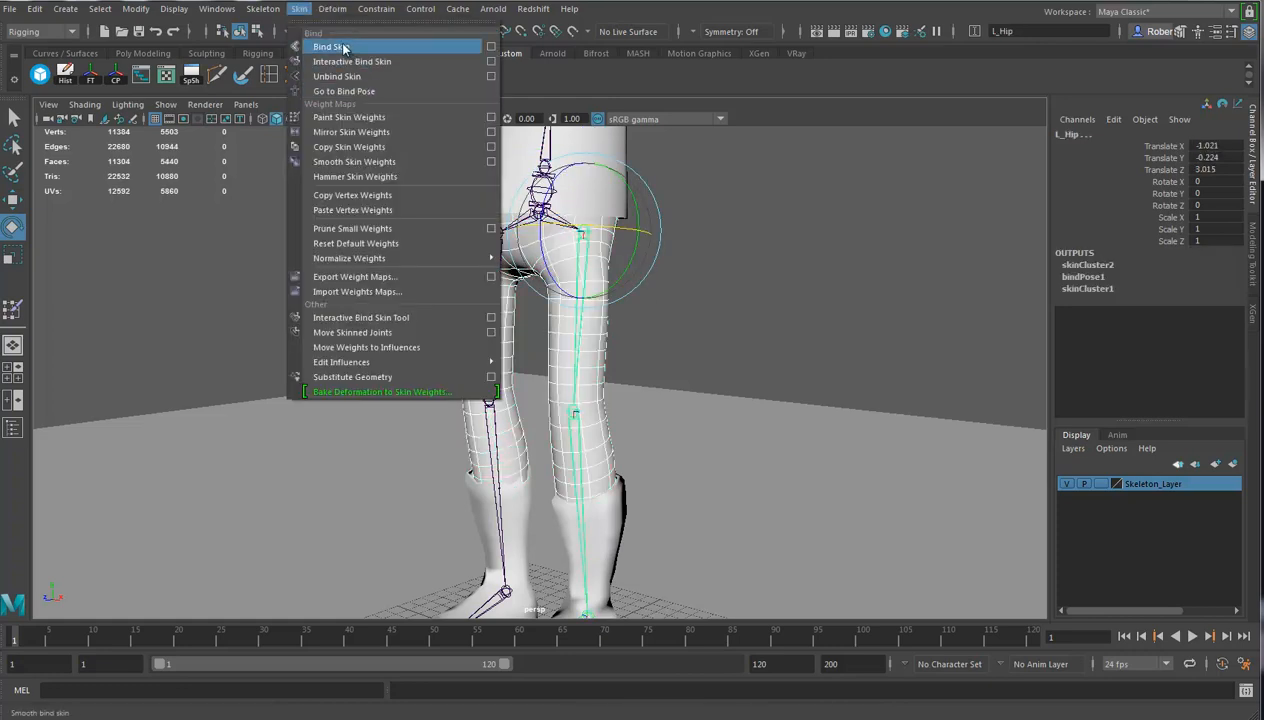
{"action": "left_click", "coordinate": [322, 45]}
Select the Body mesh followed by the Pants mesh and copy the body's skin weights onto the pants
{"action": "scroll", "coordinate": [610, 425], "scroll_direction": "down", "scroll_amount": 8}
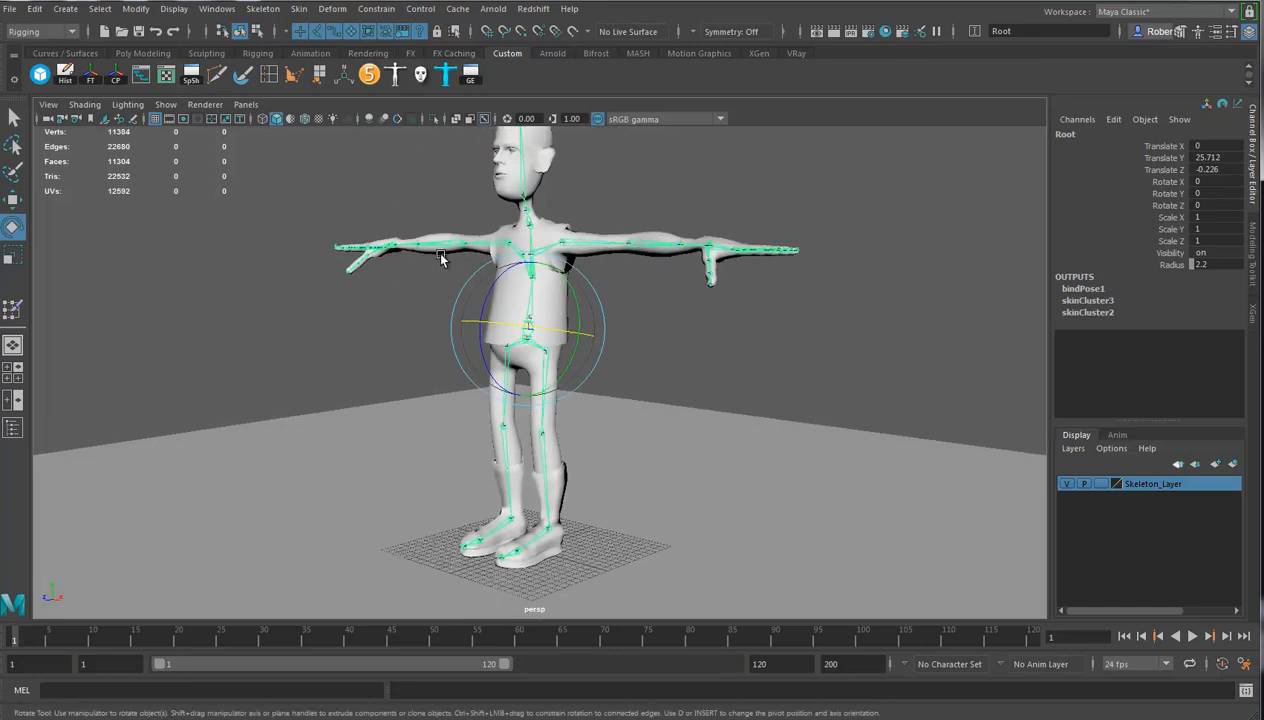
{"action": "left_click", "coordinate": [439, 253]}
{"action": "left_click", "coordinate": [559, 450]}
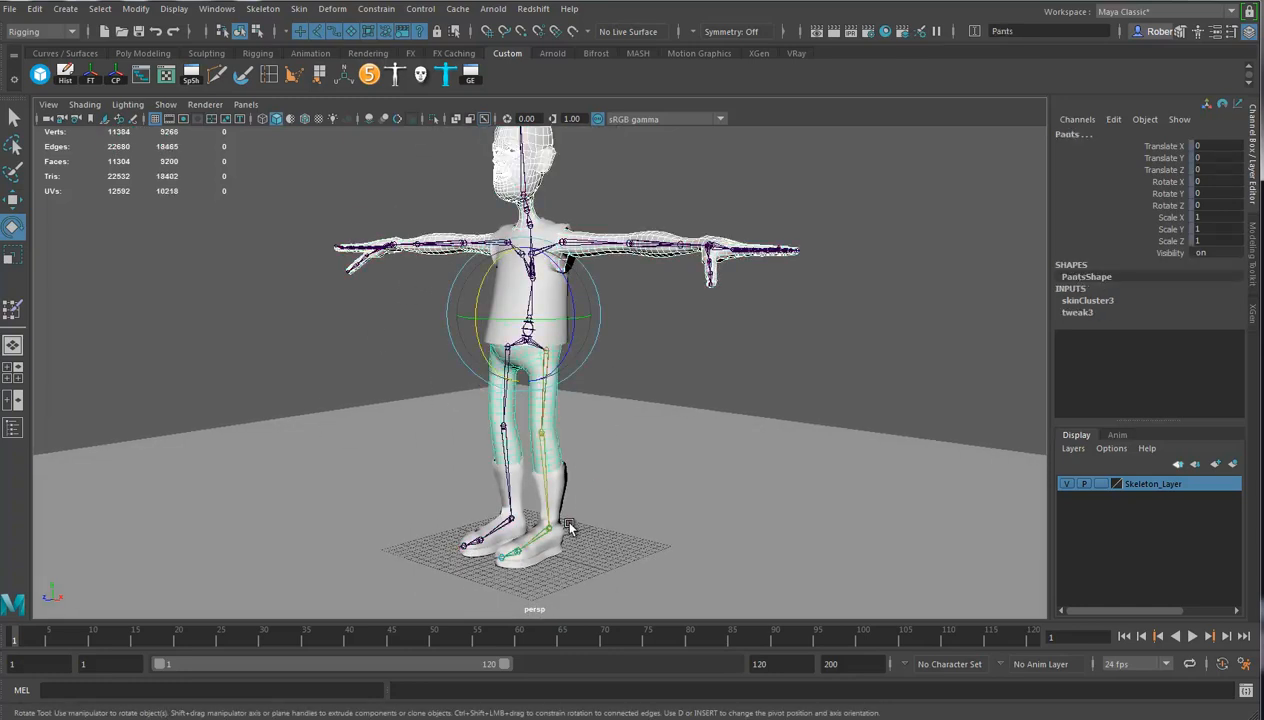
{"action": "left_click", "coordinate": [299, 8]}
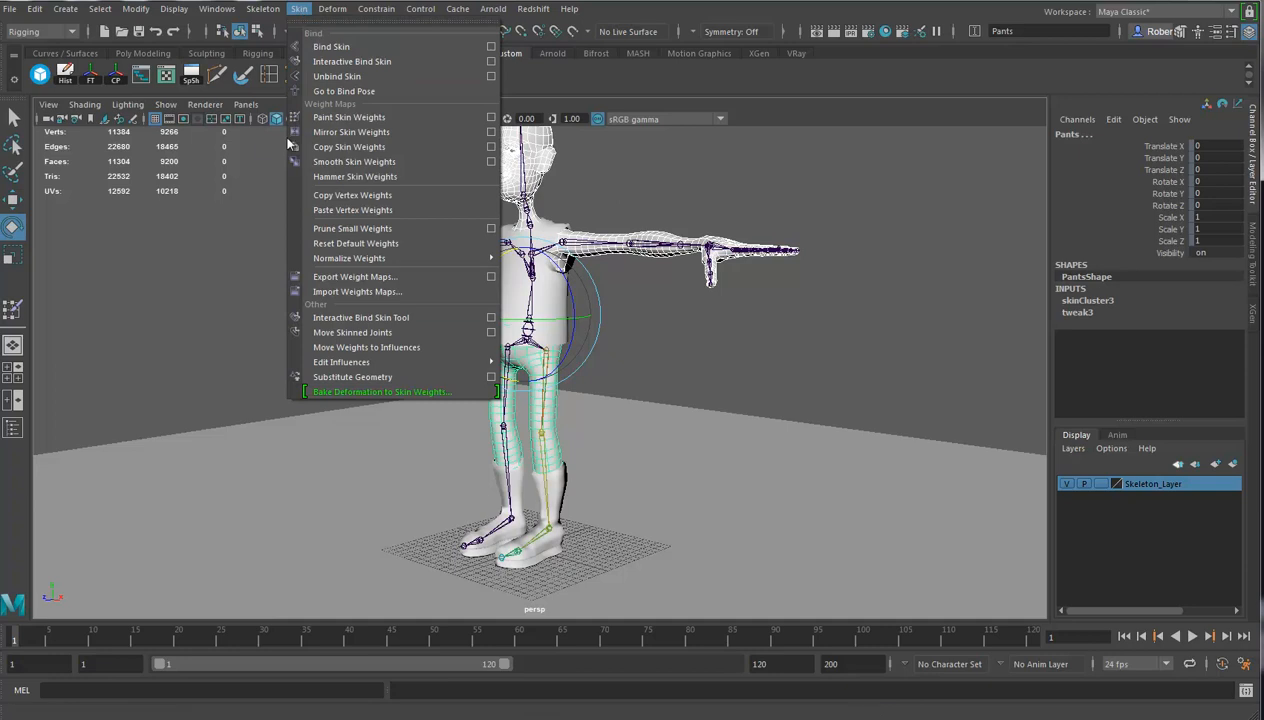
{"action": "left_click", "coordinate": [359, 150]}
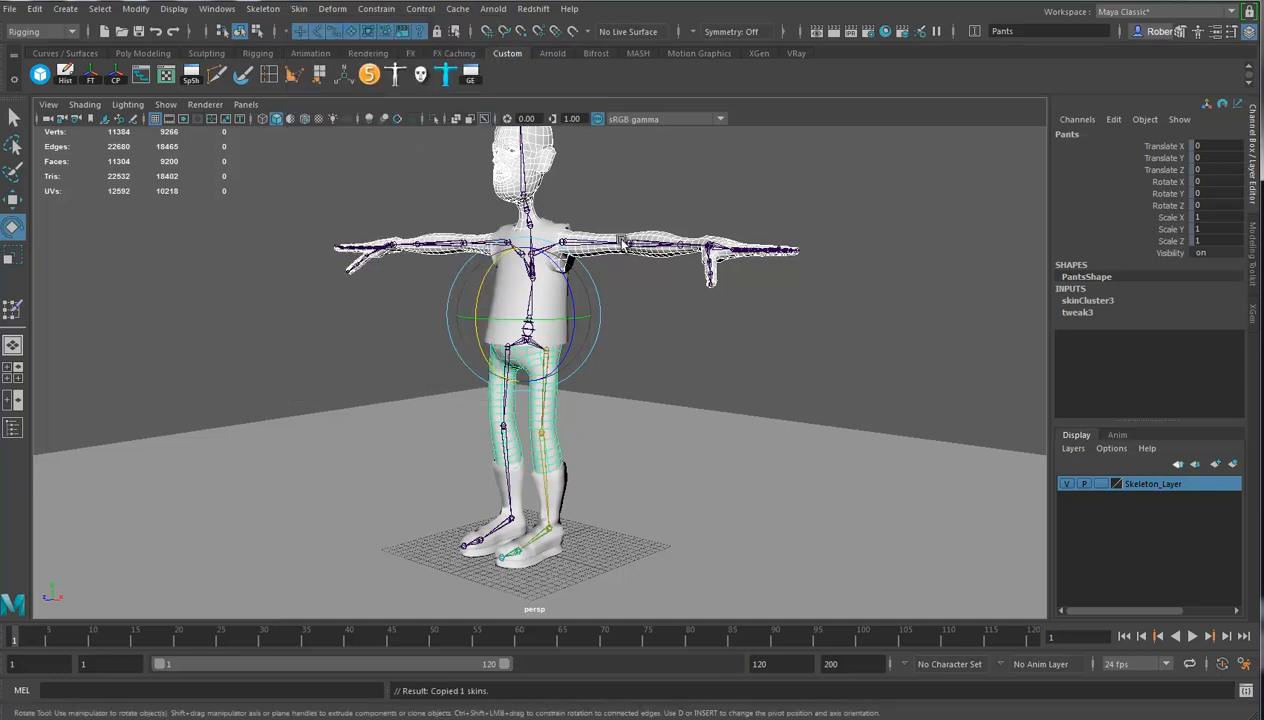
Try posing a leg to check how the pants follow the body, and undo the test changes
{"action": "right_click_drag", "start_coordinate": [549, 430], "coordinate": [674, 433], "text": "alt"}
{"action": "left_click_drag", "start_coordinate": [510, 415], "coordinate": [556, 429]}
{"action": "left_click_drag", "start_coordinate": [556, 429], "coordinate": [650, 416], "text": "alt"}
{"action": "key", "text": "ctrl+z"}
{"action": "key", "text": "ctrl+z"}
{"action": "key", "text": "ctrl+z"}
{"action": "key", "text": "ctrl+z"}
{"action": "key", "text": "ctrl+z"}
{"action": "key", "text": "ctrl+z"}
Select the Shirt mesh together with the Back1 joint and bind the shirt to the skeleton with Bind Skin
{"action": "left_click", "coordinate": [586, 318]}
{"action": "left_click_drag", "start_coordinate": [665, 312], "coordinate": [500, 326], "text": "shift"}
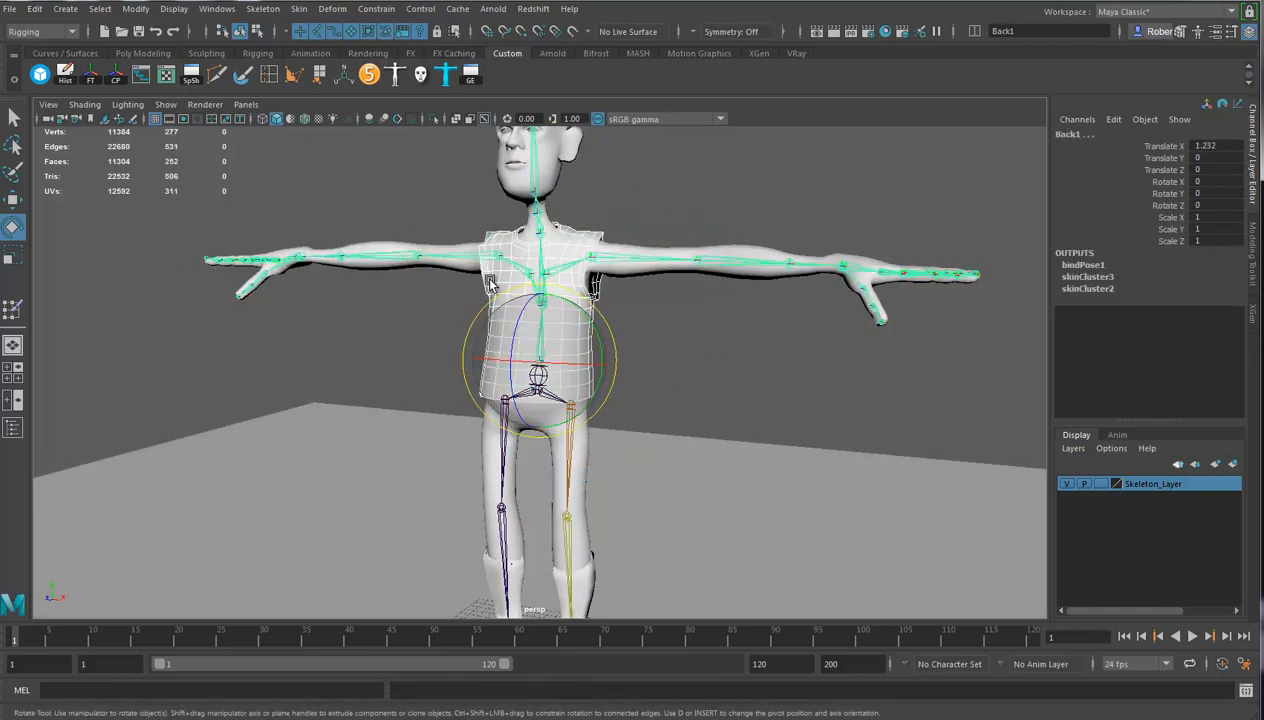
{"action": "left_click", "coordinate": [299, 10]}
{"action": "left_click", "coordinate": [331, 46]}
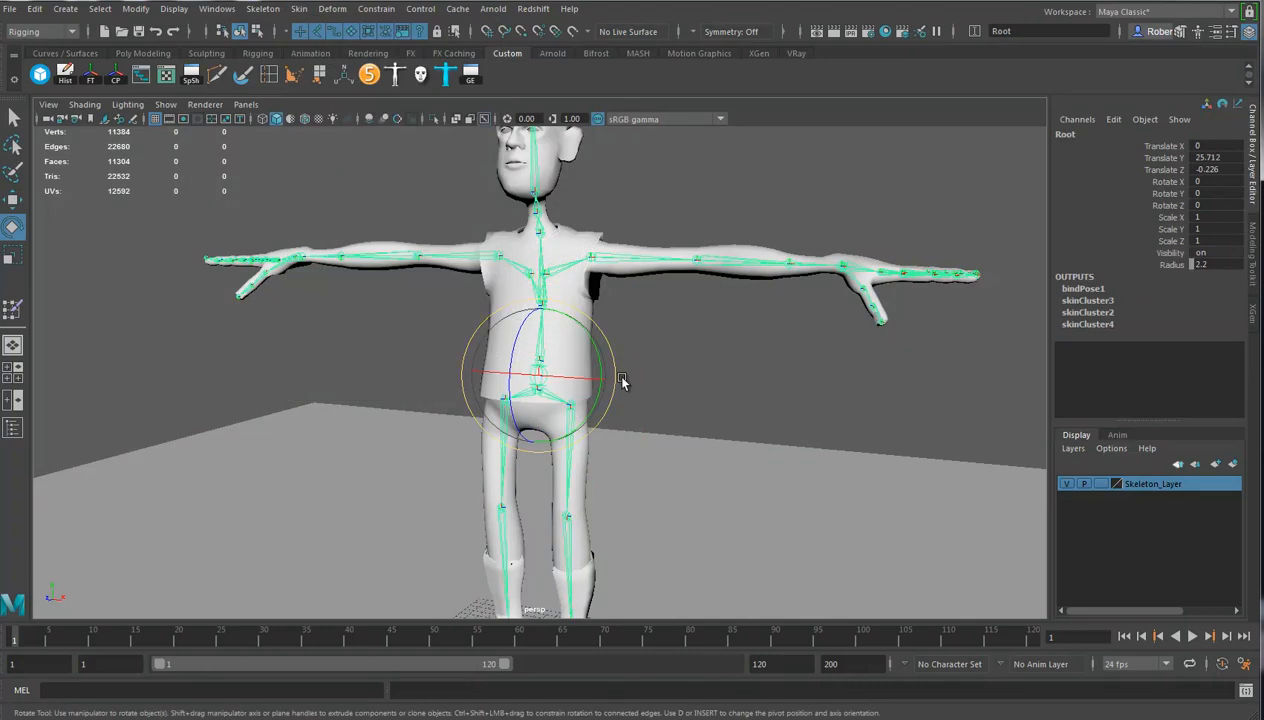
Select the Body mesh followed by the Shirt mesh and copy the body's skin weights onto the shirt
{"action": "left_click", "coordinate": [632, 291]}
{"action": "left_click", "coordinate": [603, 236]}
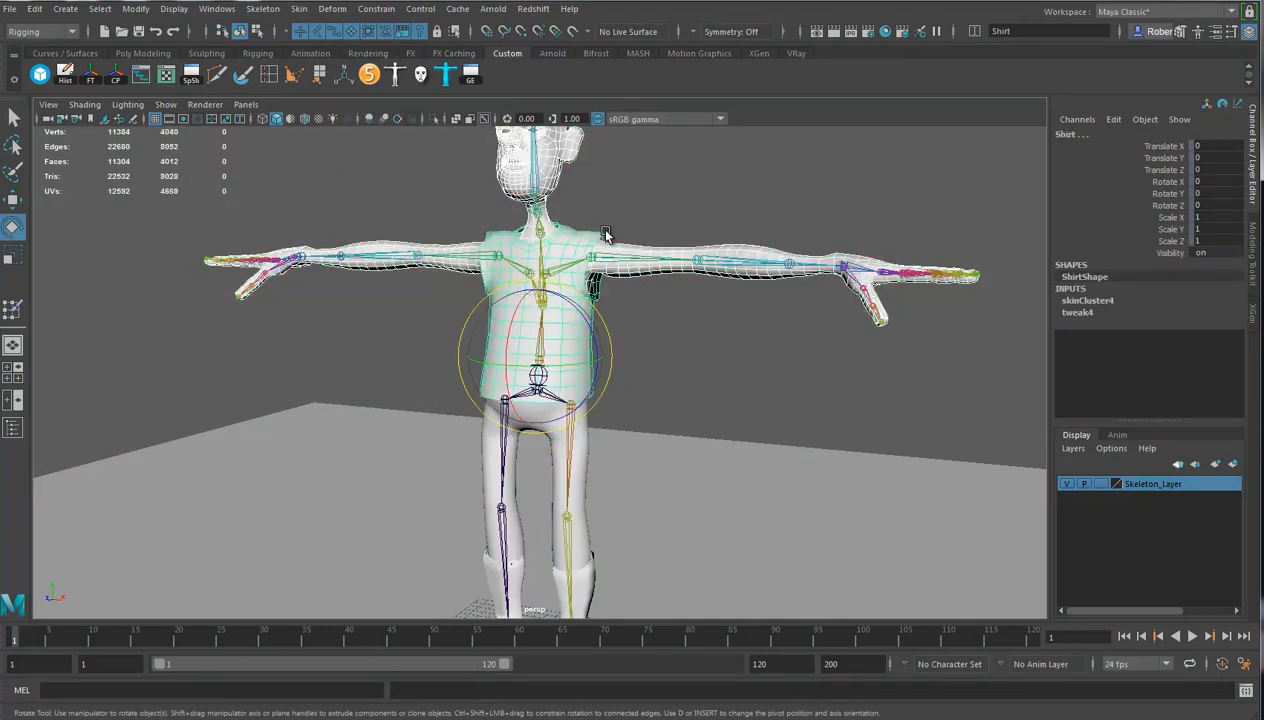
{"action": "left_click", "coordinate": [305, 12]}
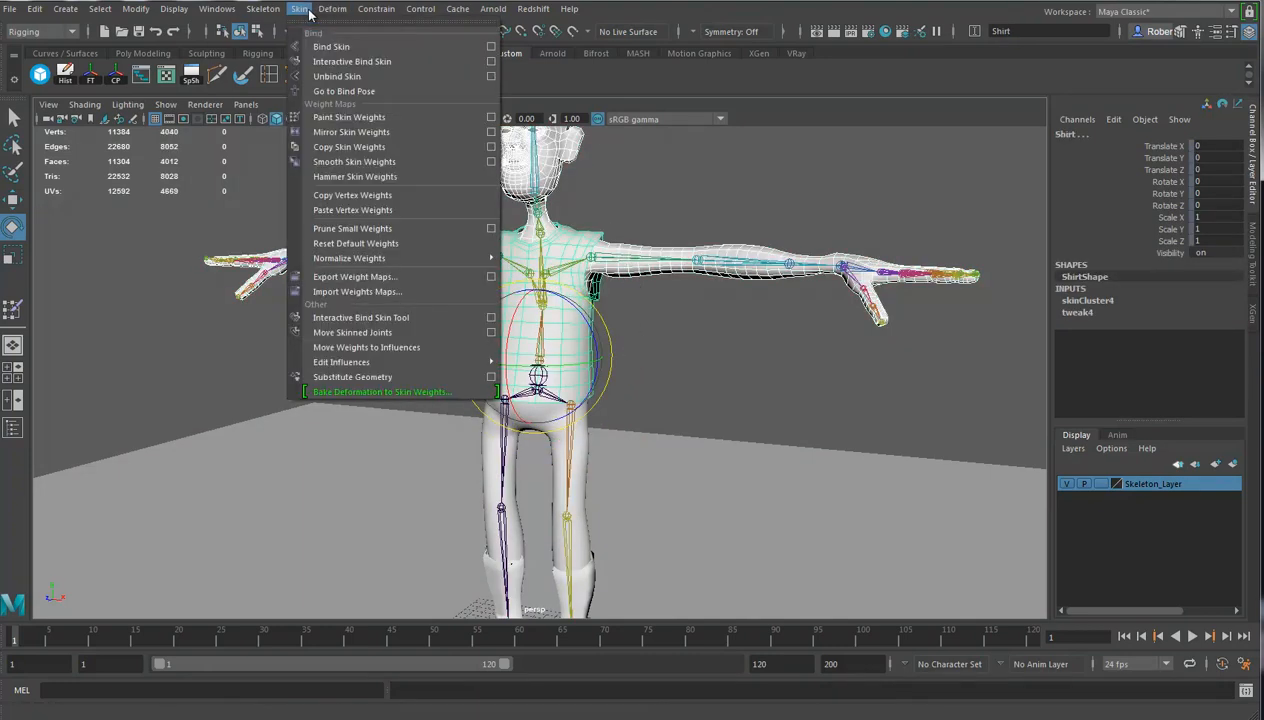
{"action": "left_click", "coordinate": [355, 152]}
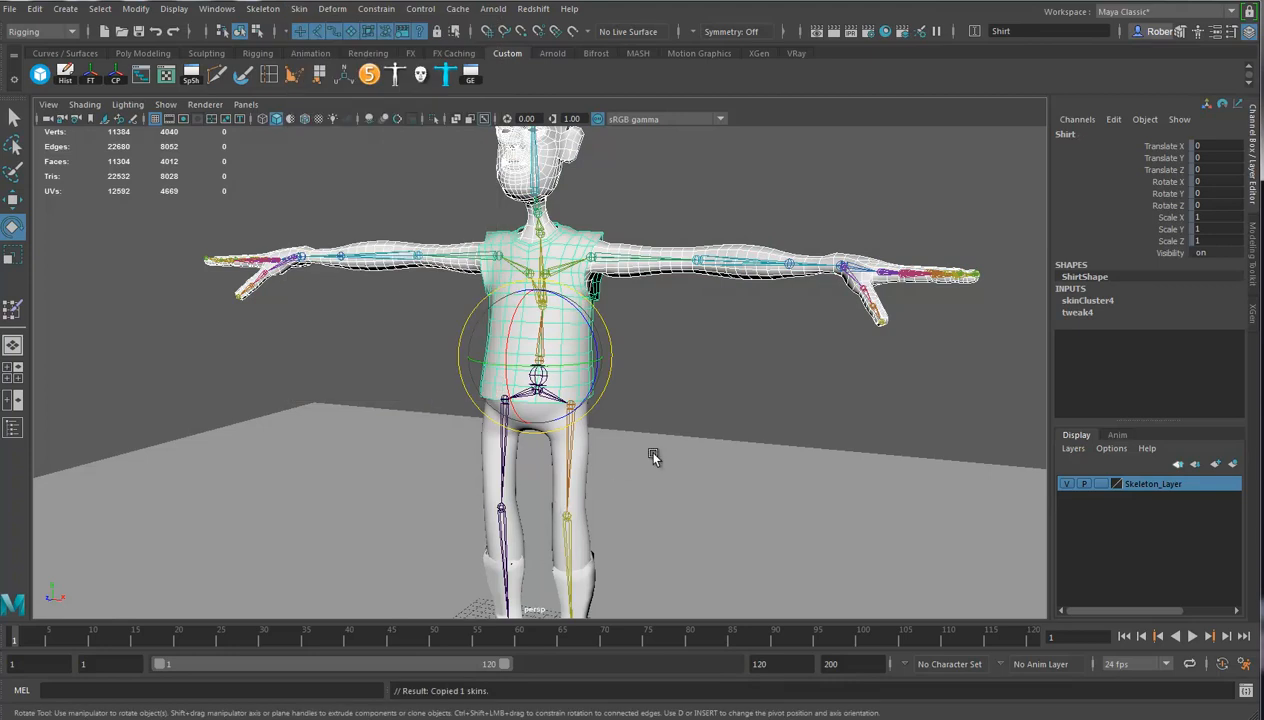
{"action": "left_click_drag", "start_coordinate": [676, 455], "coordinate": [670, 450], "text": "alt"}
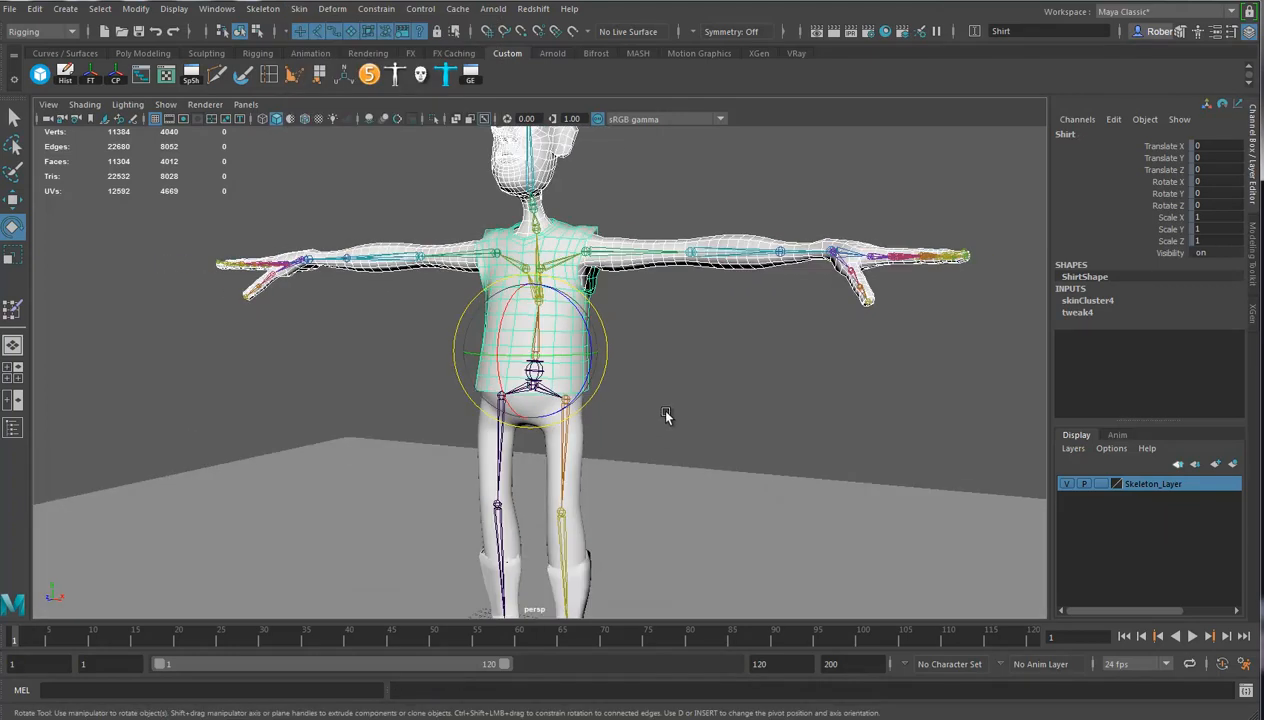
Rotate the Back2 and Back1 spine joints to test how the shirt deforms with the torso, and undo the Back1 rotation
{"action": "left_click", "coordinate": [665, 316]}
{"action": "left_click", "coordinate": [600, 268]}
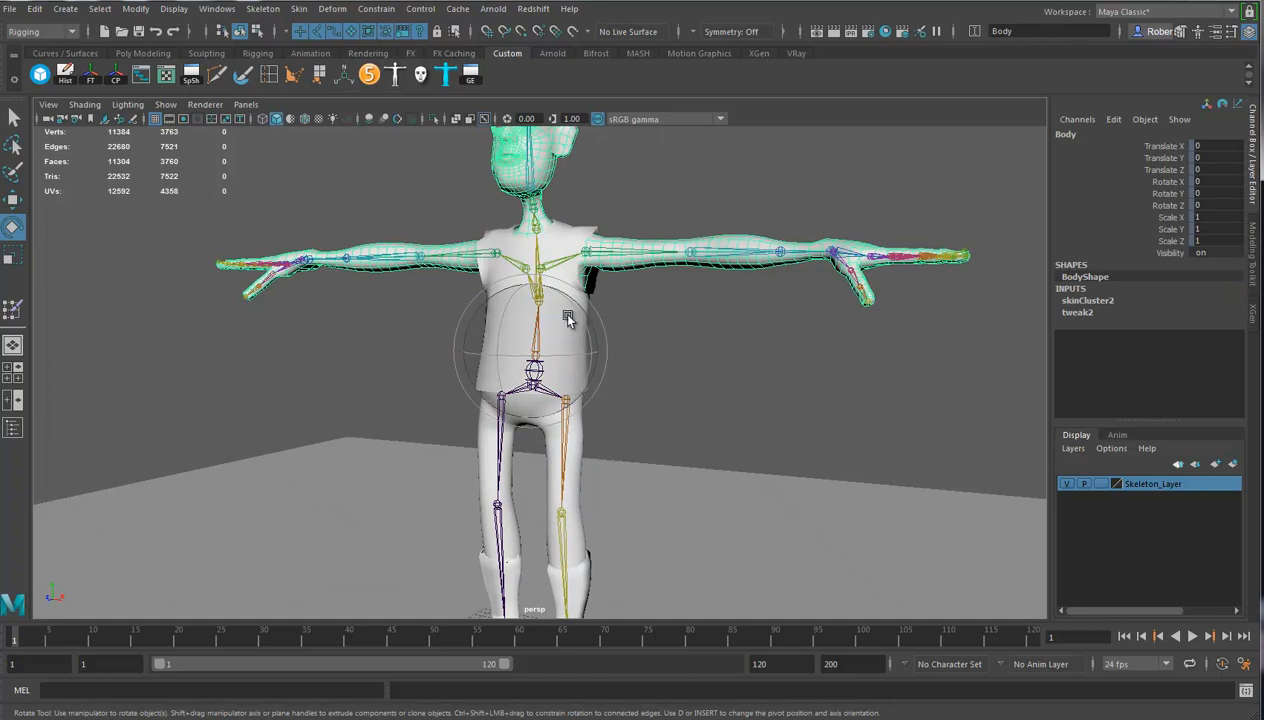
{"action": "left_click_drag", "start_coordinate": [522, 431], "coordinate": [522, 460], "text": "alt"}
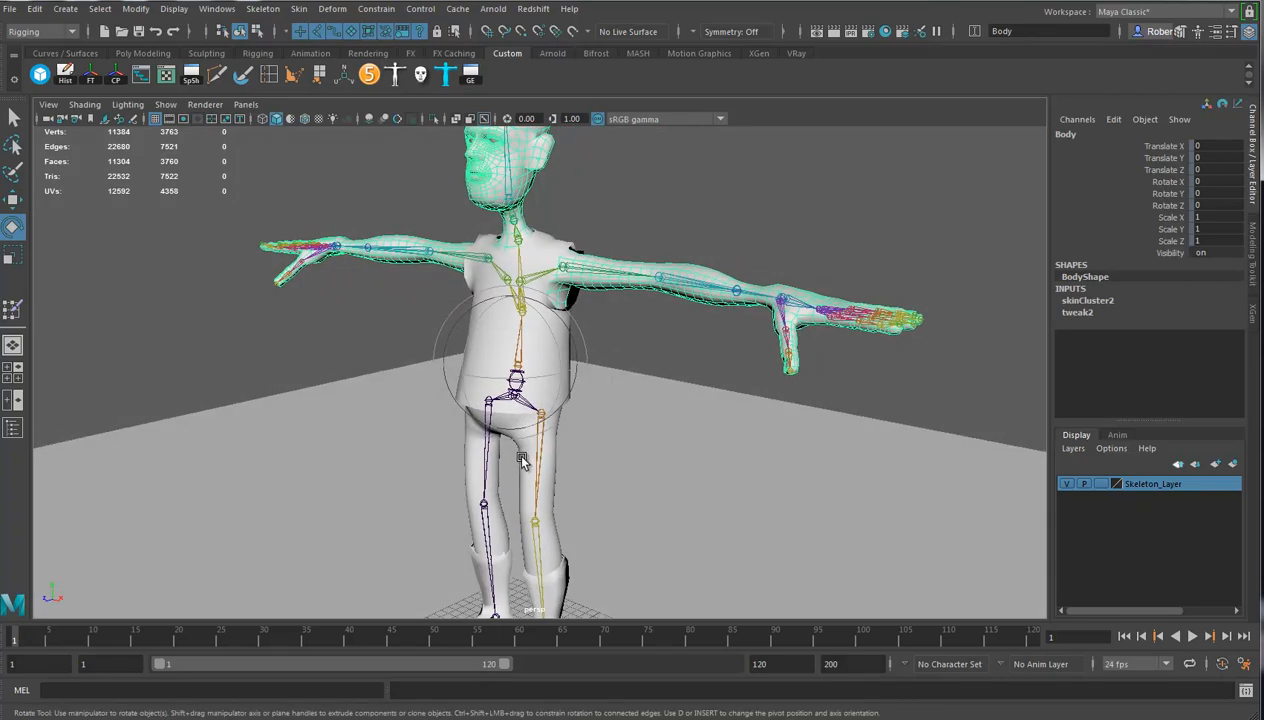
{"action": "right_click_drag", "start_coordinate": [522, 460], "coordinate": [663, 457], "text": "alt"}
{"action": "left_click_drag", "start_coordinate": [600, 460], "coordinate": [640, 439], "text": "alt"}
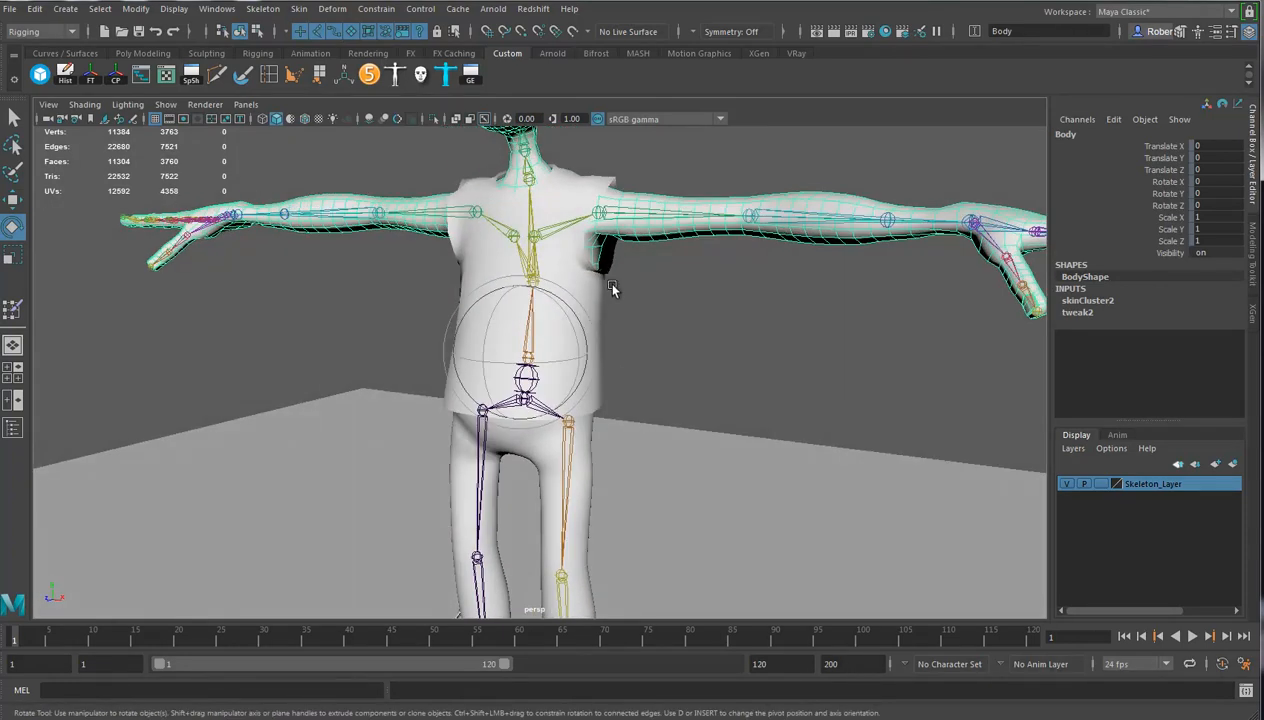
{"action": "left_click", "coordinate": [531, 272]}
{"action": "left_click_drag", "start_coordinate": [559, 254], "coordinate": [560, 285]}
{"action": "left_click_drag", "start_coordinate": [656, 336], "coordinate": [510, 328]}
{"action": "left_click_drag", "start_coordinate": [562, 320], "coordinate": [634, 410]}
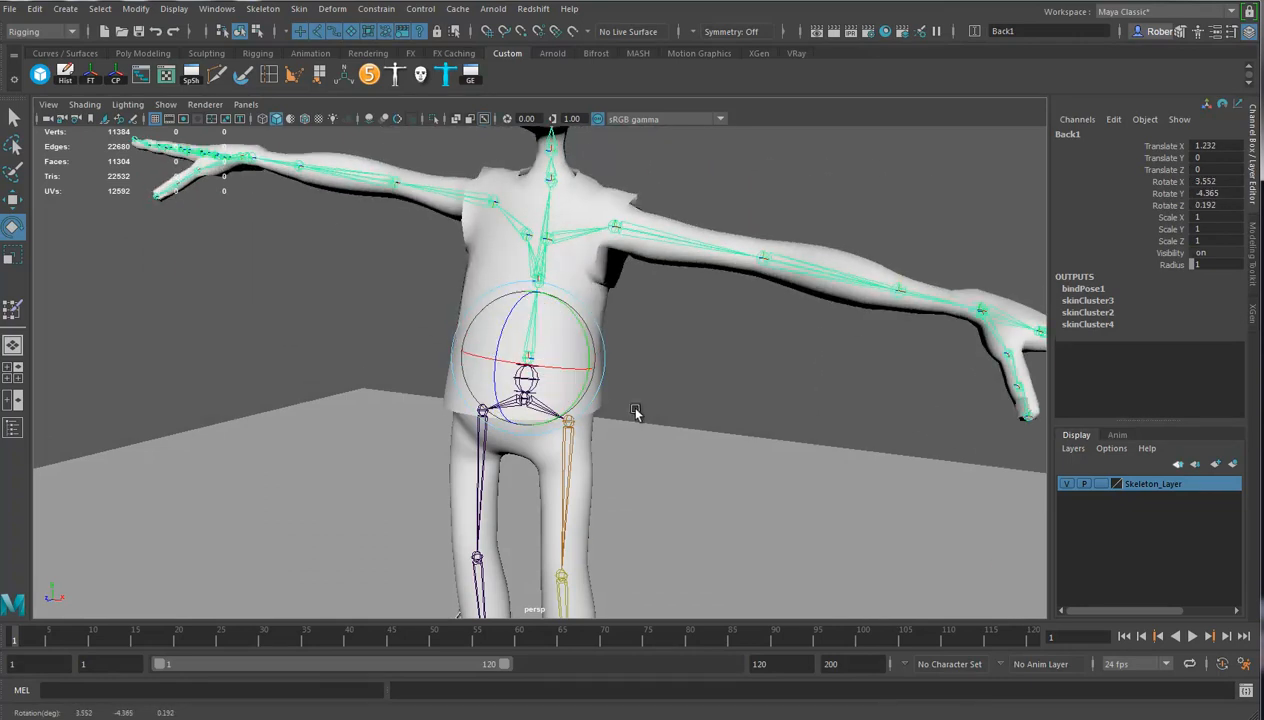
{"action": "key", "text": "ctrl+z"}
{"action": "key", "text": "ctrl+z"}
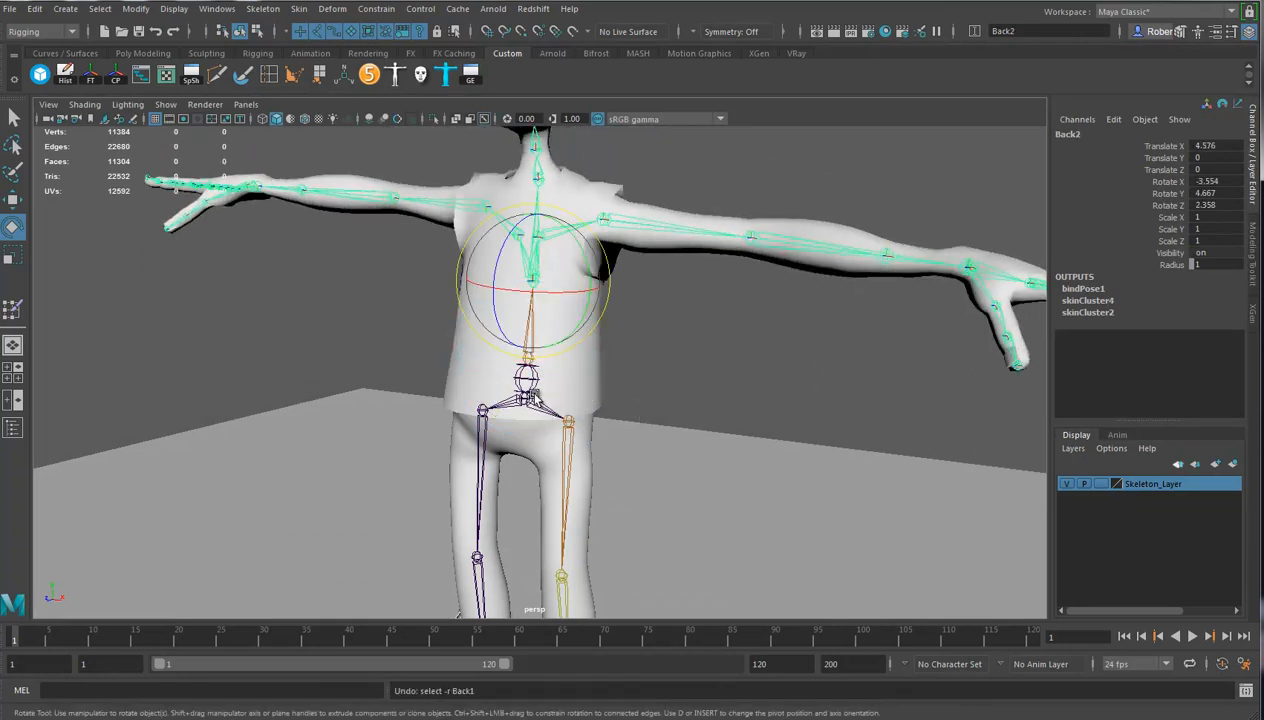
Select the Root joint, return the skeleton to its rest pose, and view the full clothed character
{"action": "left_click", "coordinate": [530, 398]}
{"action": "right_click_drag", "start_coordinate": [533, 387], "coordinate": [592, 390]}
{"action": "right_click_drag", "start_coordinate": [836, 416], "coordinate": [445, 365], "text": "alt"}
{"action": "left_click_drag", "start_coordinate": [445, 365], "coordinate": [659, 379], "text": "alt"}
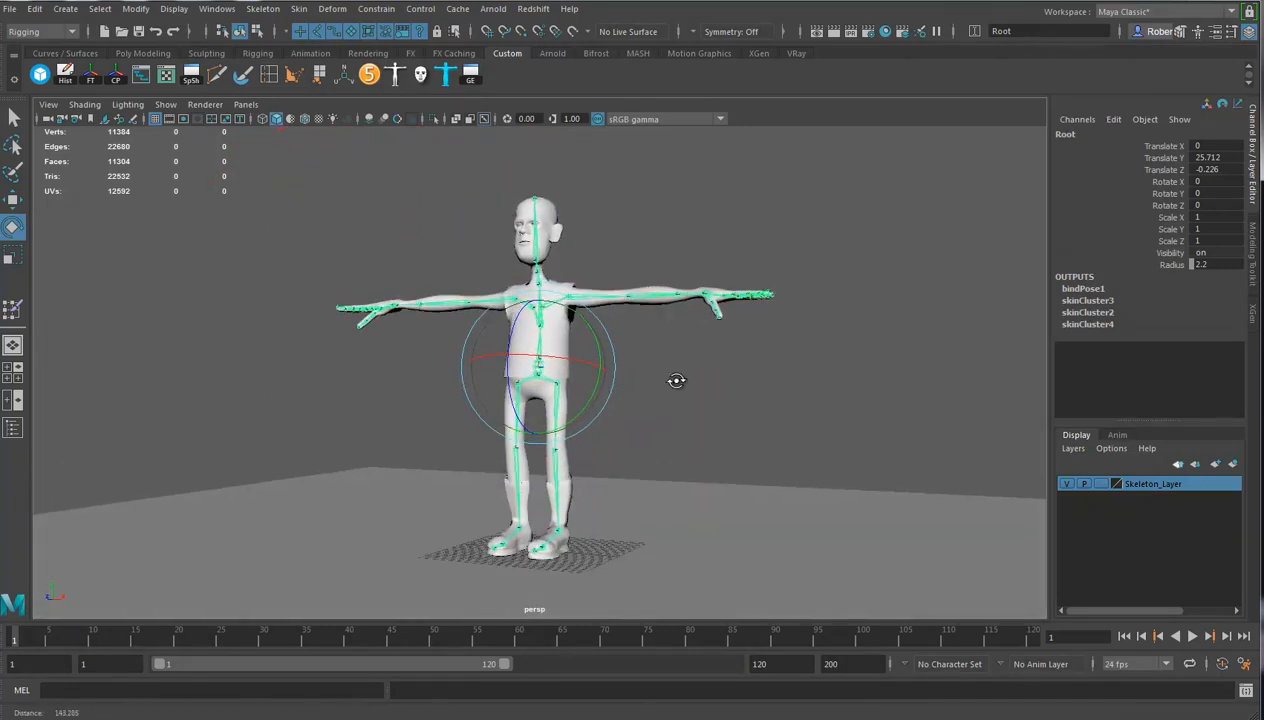